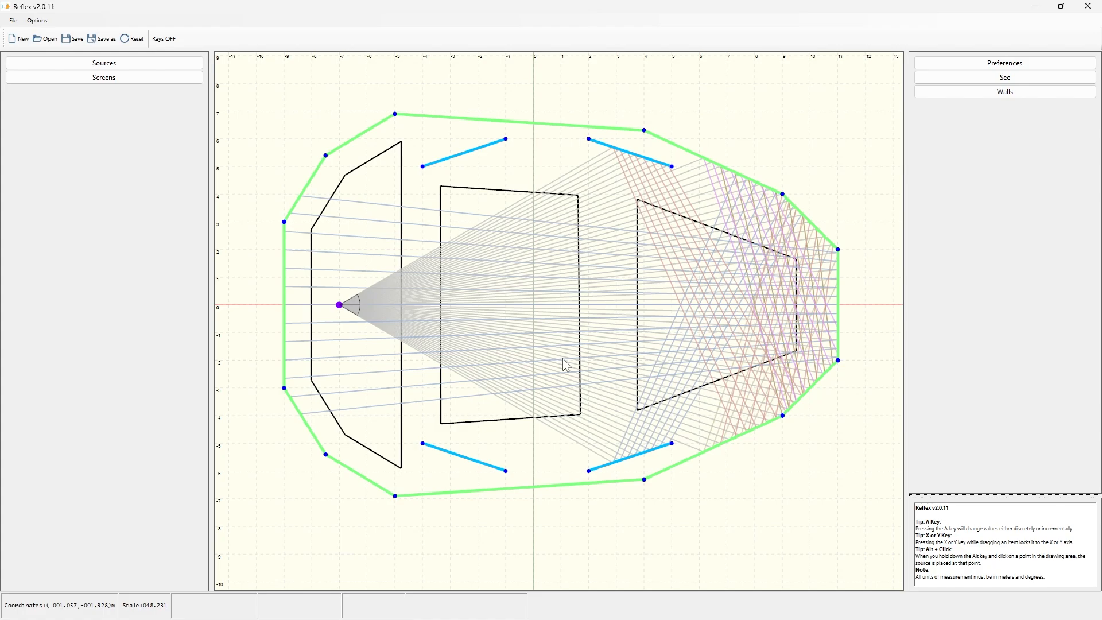
Step: Open the Sources panel and select Source 001
{"action": "left_click", "coordinate": [108, 64]}
{"action": "left_click", "coordinate": [89, 79]}
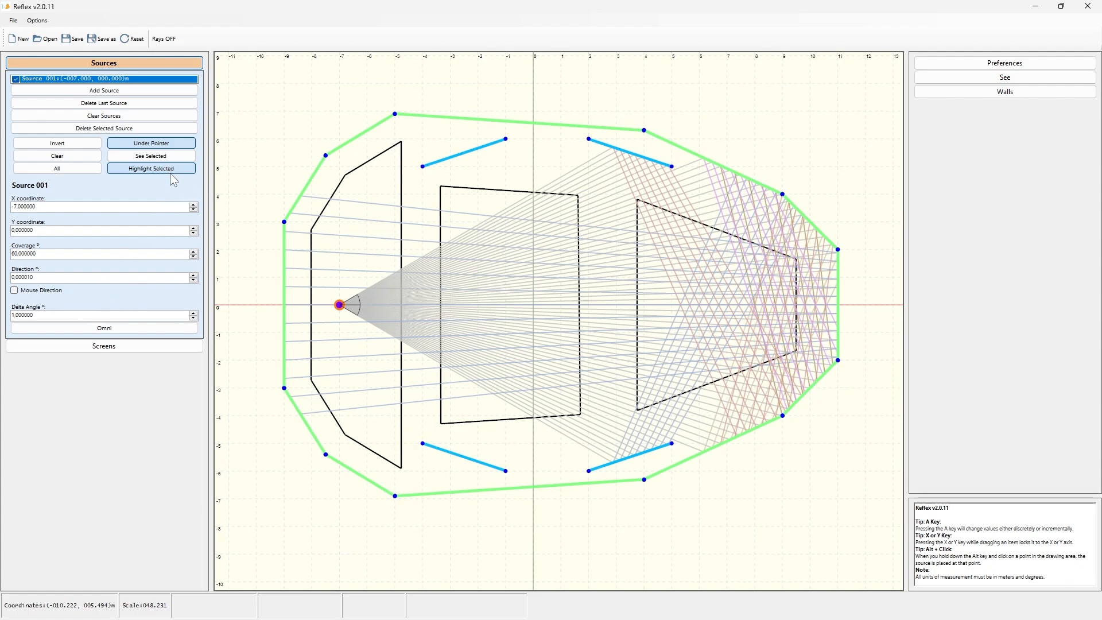
Step: Select Wall 001 in the Walls panel and scroll down to its properties
{"action": "left_click", "coordinate": [997, 79]}
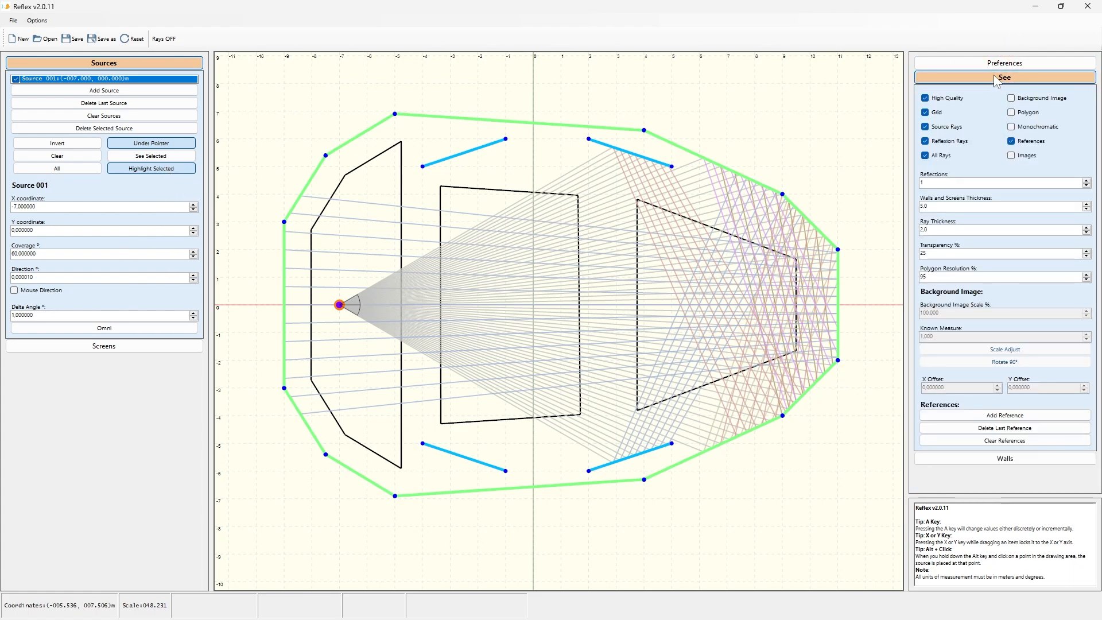
{"action": "left_click", "coordinate": [995, 64]}
{"action": "left_click", "coordinate": [991, 65]}
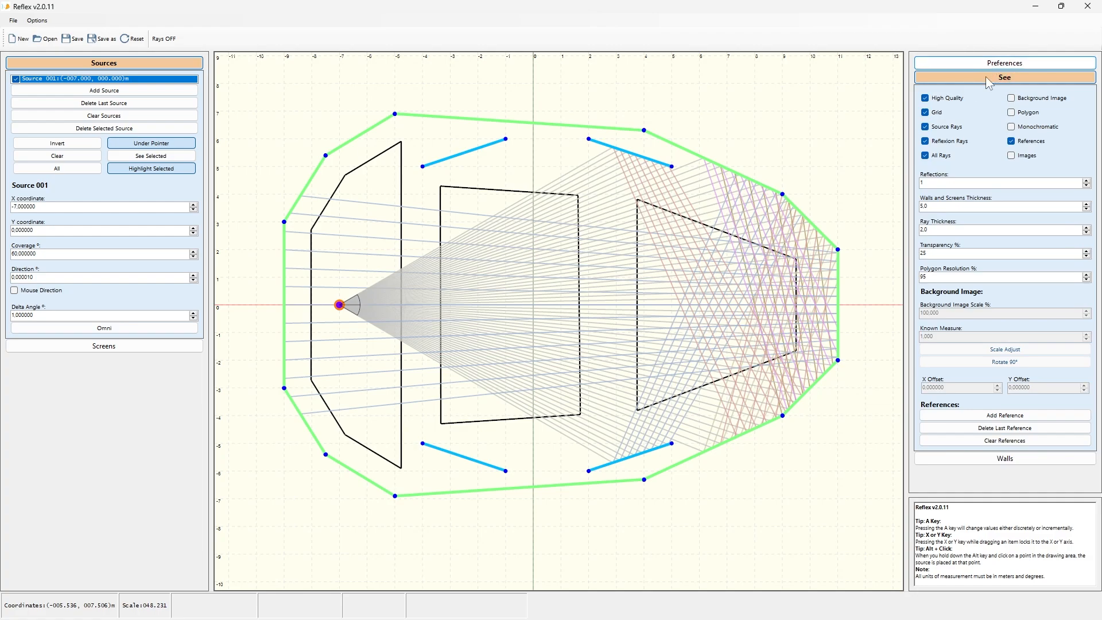
{"action": "left_click", "coordinate": [986, 77]}
{"action": "left_click", "coordinate": [983, 91]}
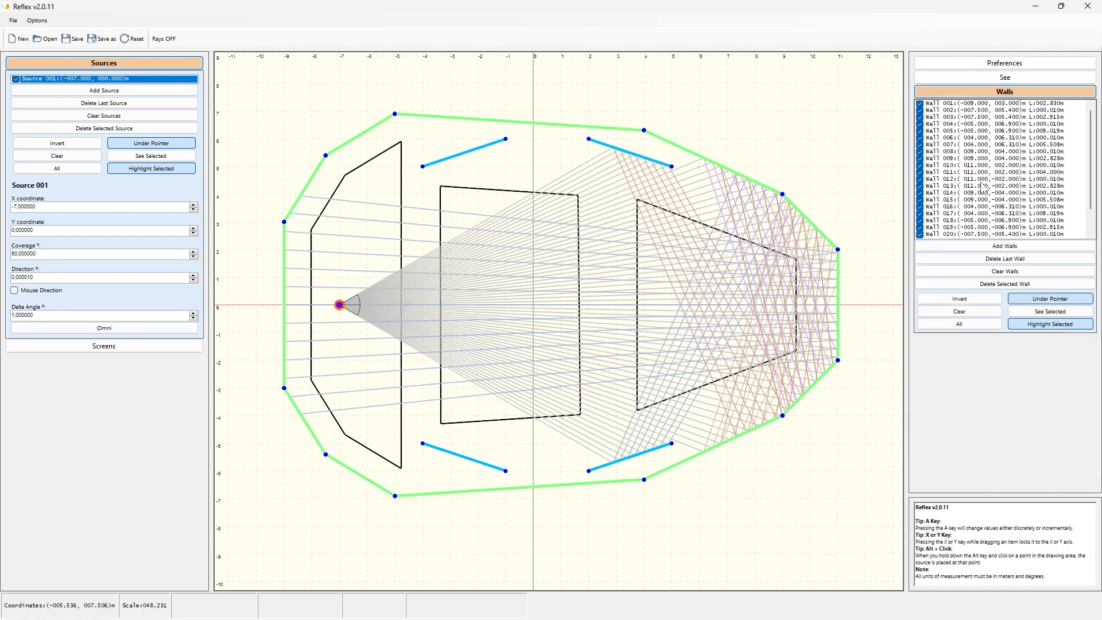
{"action": "left_click", "coordinate": [976, 106]}
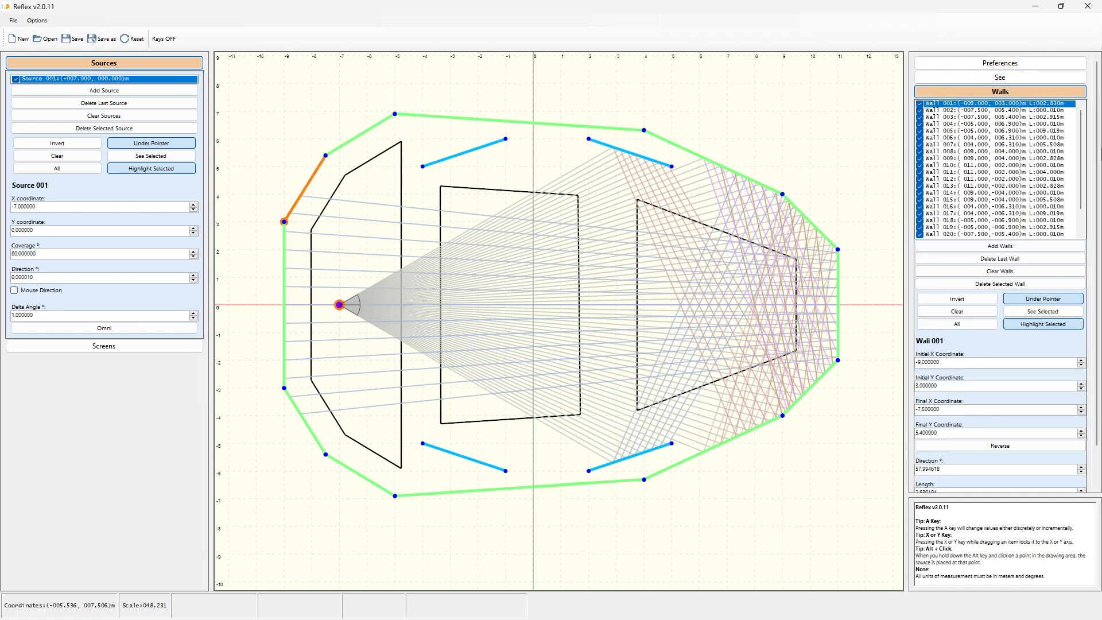
{"action": "left_click_drag", "start_coordinate": [1099, 155], "coordinate": [1100, 241]}
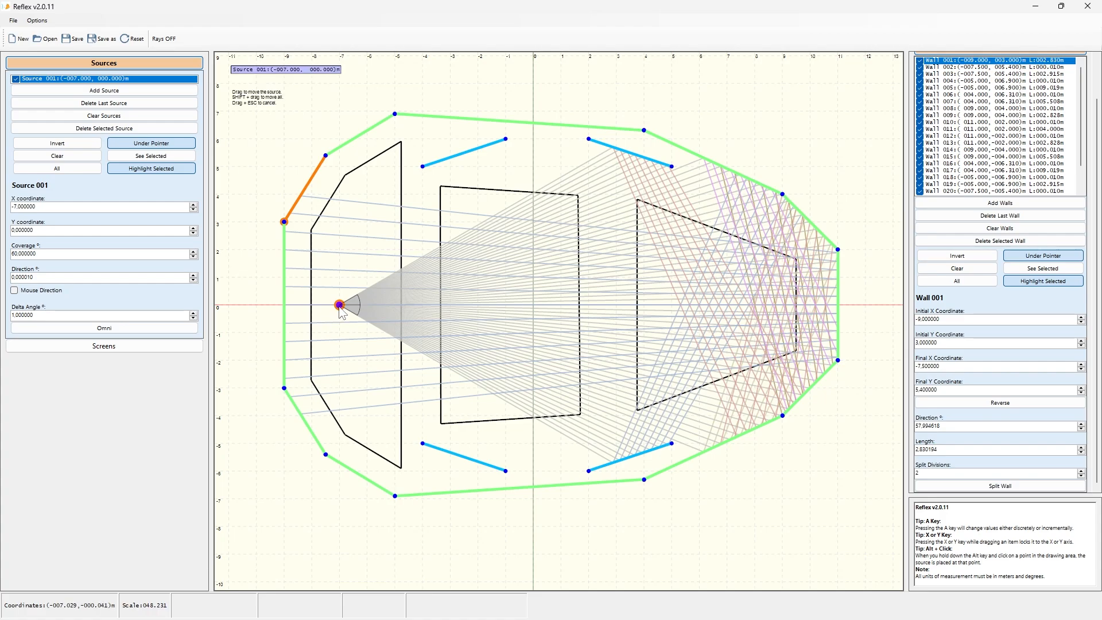
Step: Move Source 001 to several spots in the room, ending at about (-6.74, 0.44) m
{"action": "left_click_drag", "start_coordinate": [341, 309], "coordinate": [332, 356]}
{"action": "left_click", "coordinate": [552, 159], "text": "alt"}
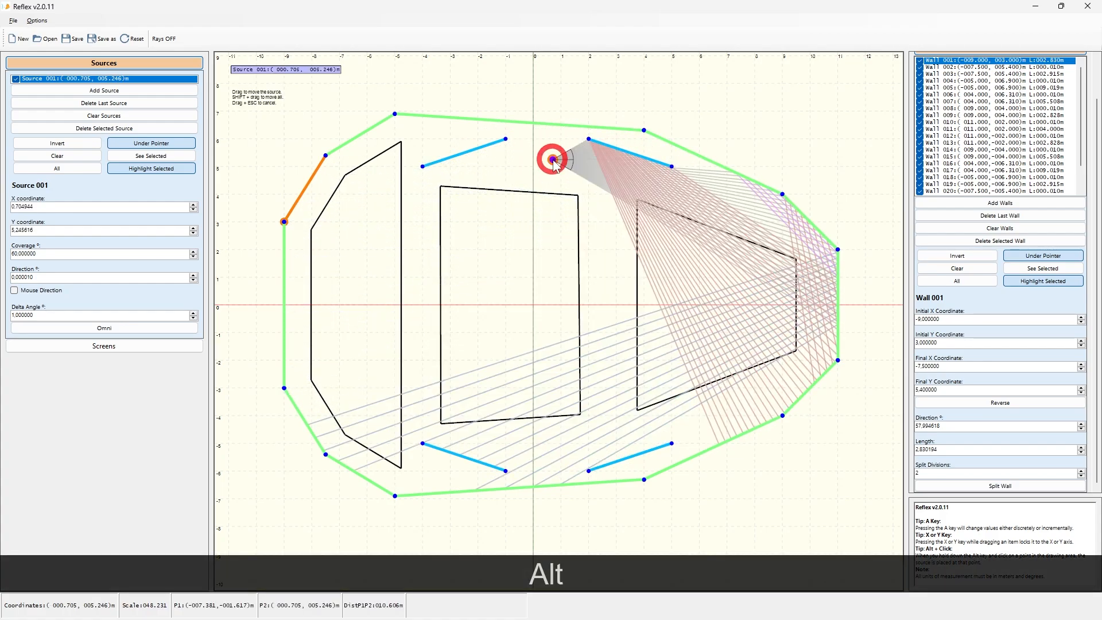
{"action": "left_click", "coordinate": [484, 317], "text": "alt"}
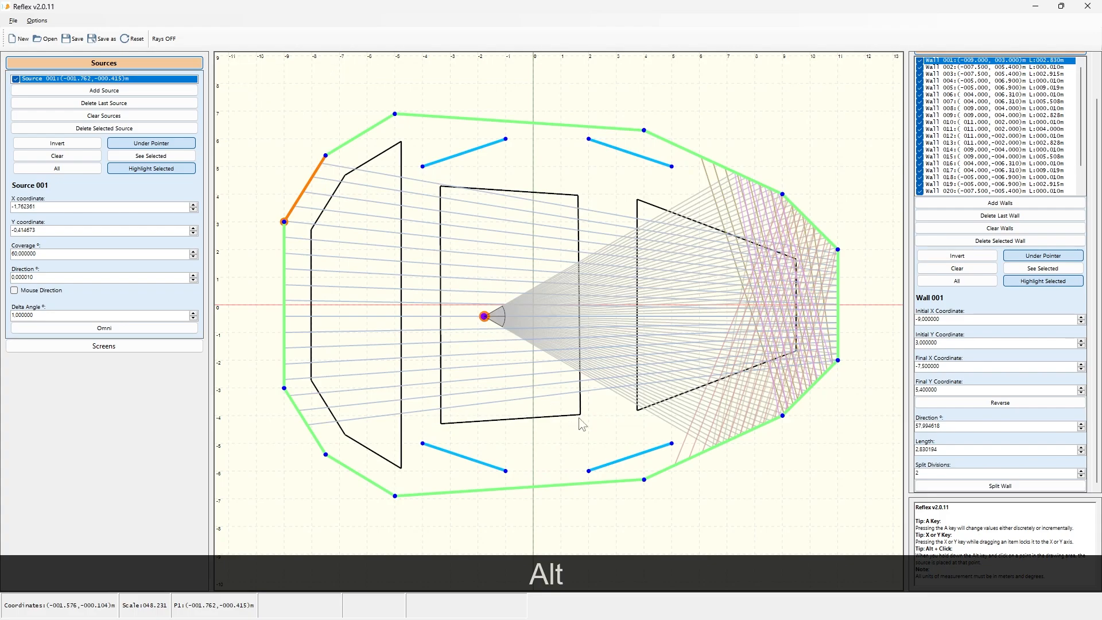
{"action": "left_click", "coordinate": [615, 428], "text": "alt"}
{"action": "left_click_drag", "start_coordinate": [615, 428], "coordinate": [347, 294]}
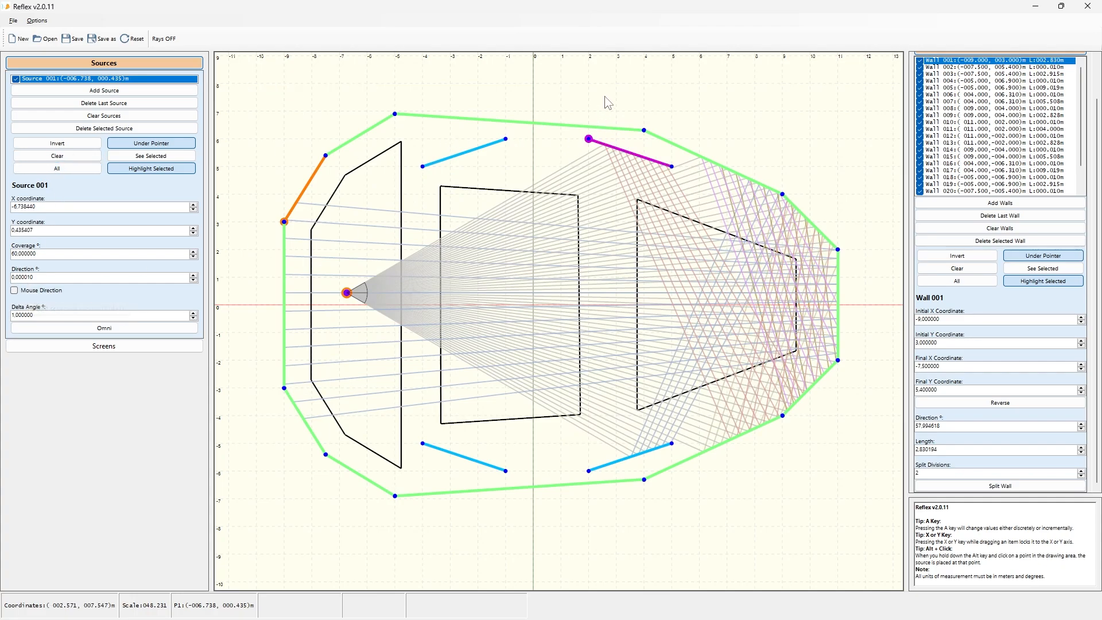
Step: Aim Source 001 at about 46.8° and narrow its coverage to 9°
{"action": "key", "text": "ctrl+d"}
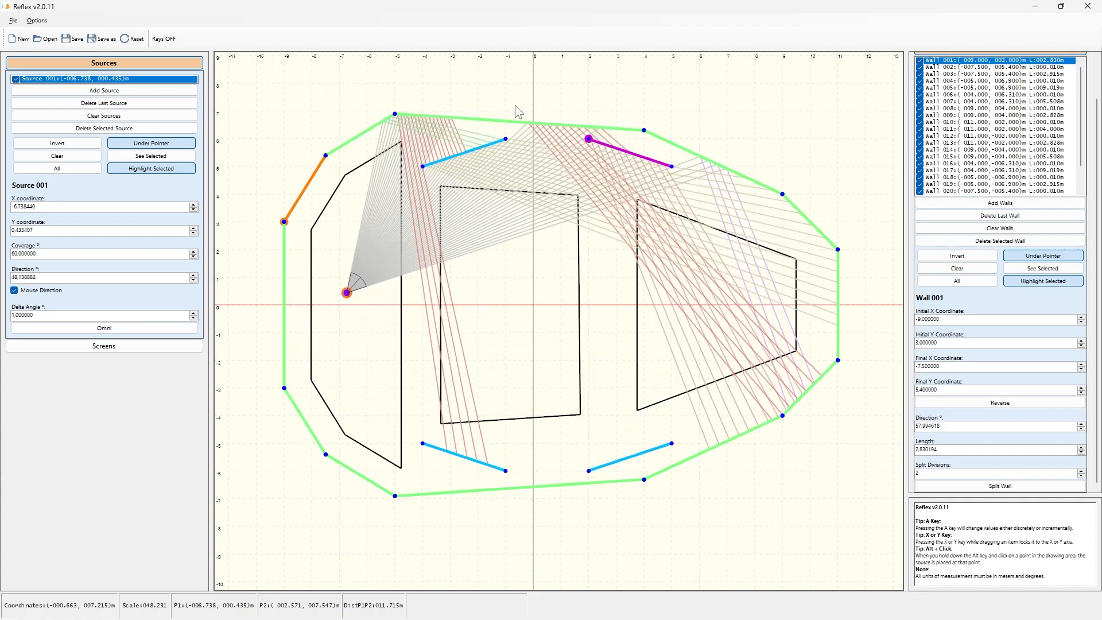
{"action": "key", "text": "ctrl+d"}
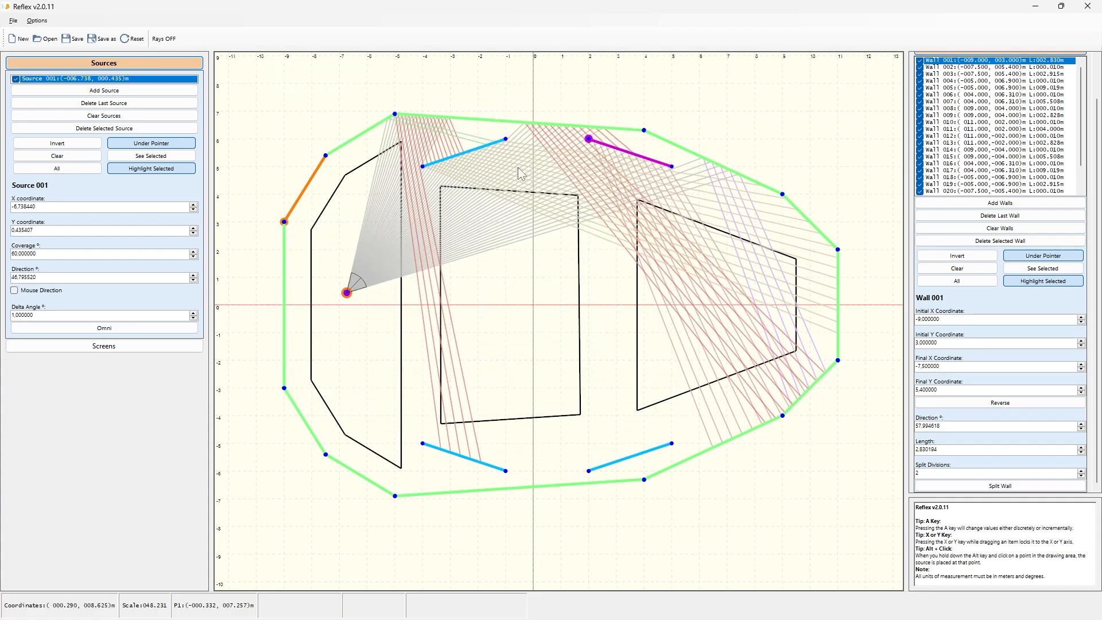
{"action": "scroll", "coordinate": [522, 104], "scroll_direction": "down", "scroll_amount": 4, "text": "shift"}
{"action": "scroll", "coordinate": [522, 104], "scroll_direction": "down", "scroll_amount": 20, "text": "shift"}
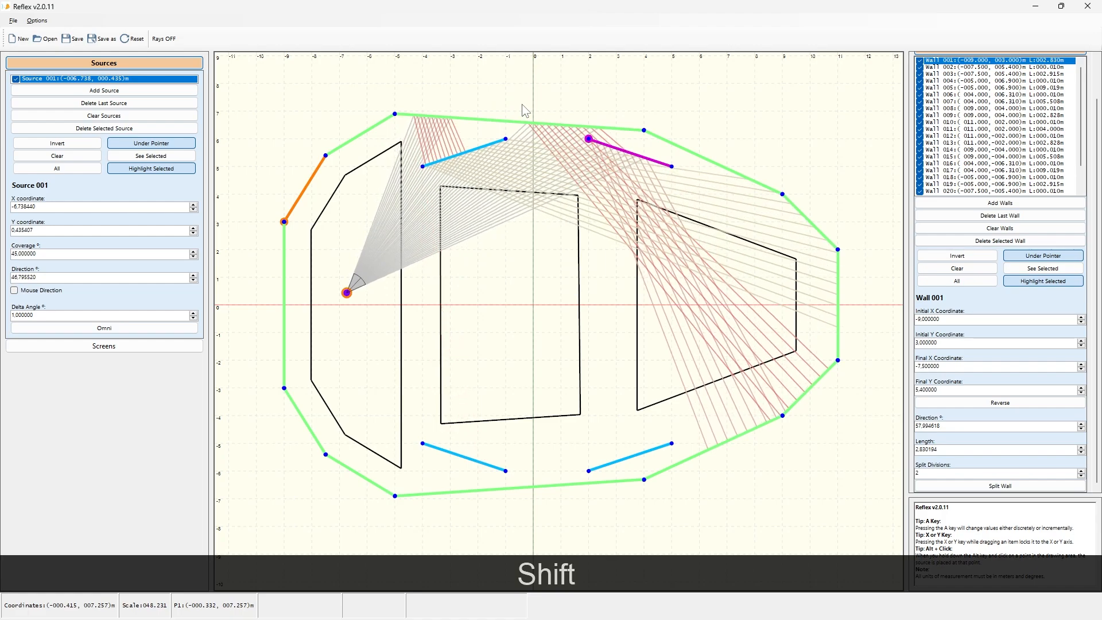
{"action": "scroll", "coordinate": [522, 104], "scroll_direction": "down", "scroll_amount": 20, "text": "shift"}
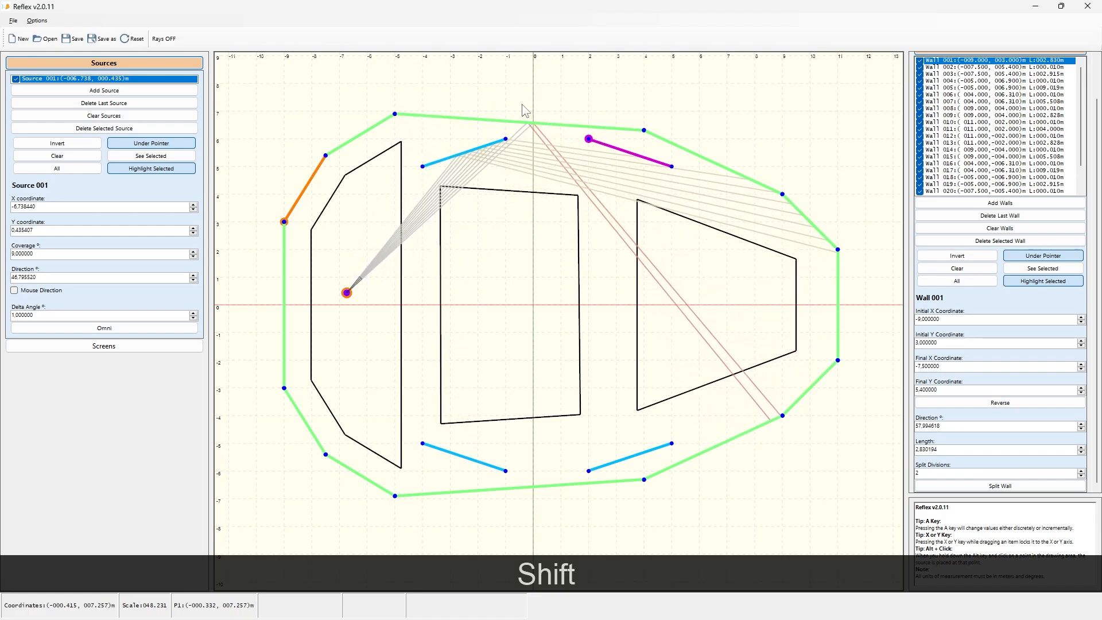
Step: Reduce the source's delta angle to 0.36°
{"action": "key", "text": "ctrl"}
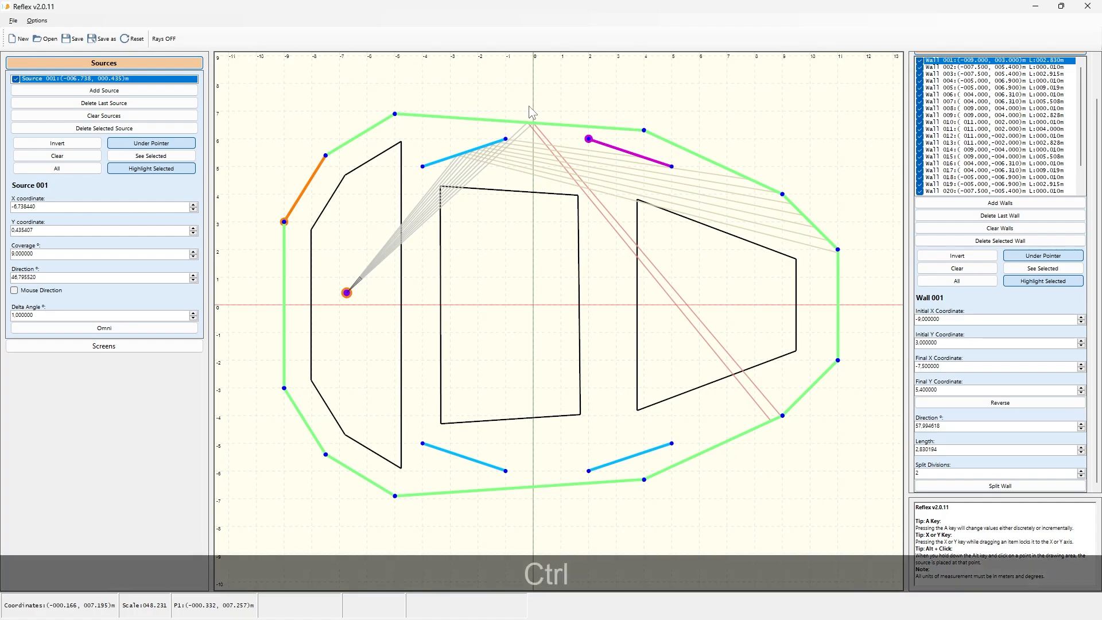
{"action": "scroll", "coordinate": [529, 106], "scroll_direction": "down", "scroll_amount": 20, "text": "ctrl"}
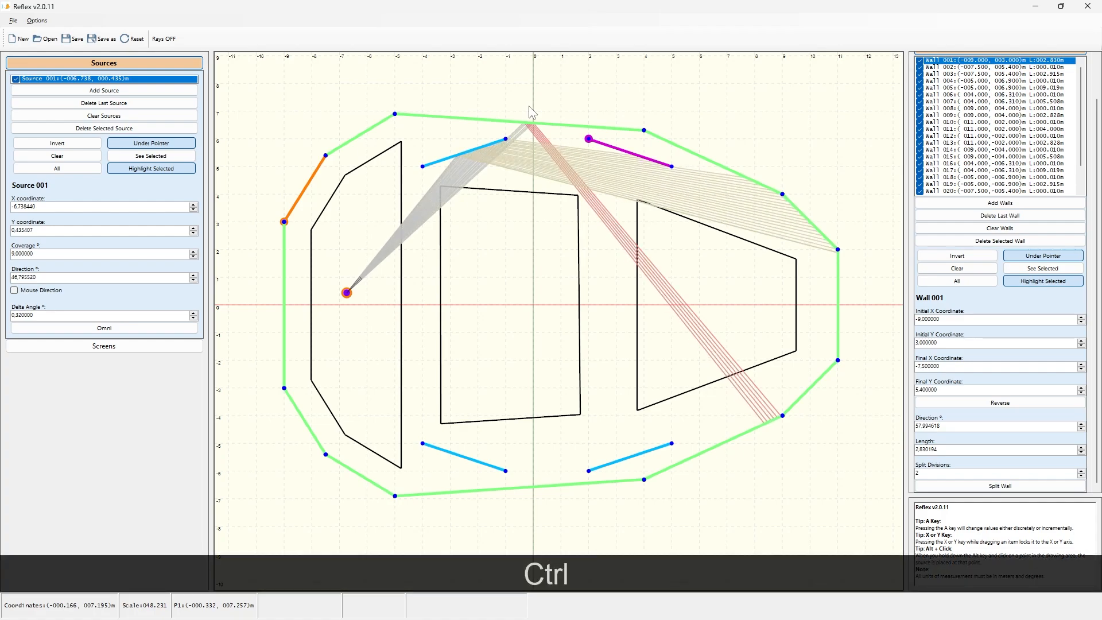
{"action": "scroll", "coordinate": [529, 105], "scroll_direction": "up", "scroll_amount": 2, "text": "ctrl"}
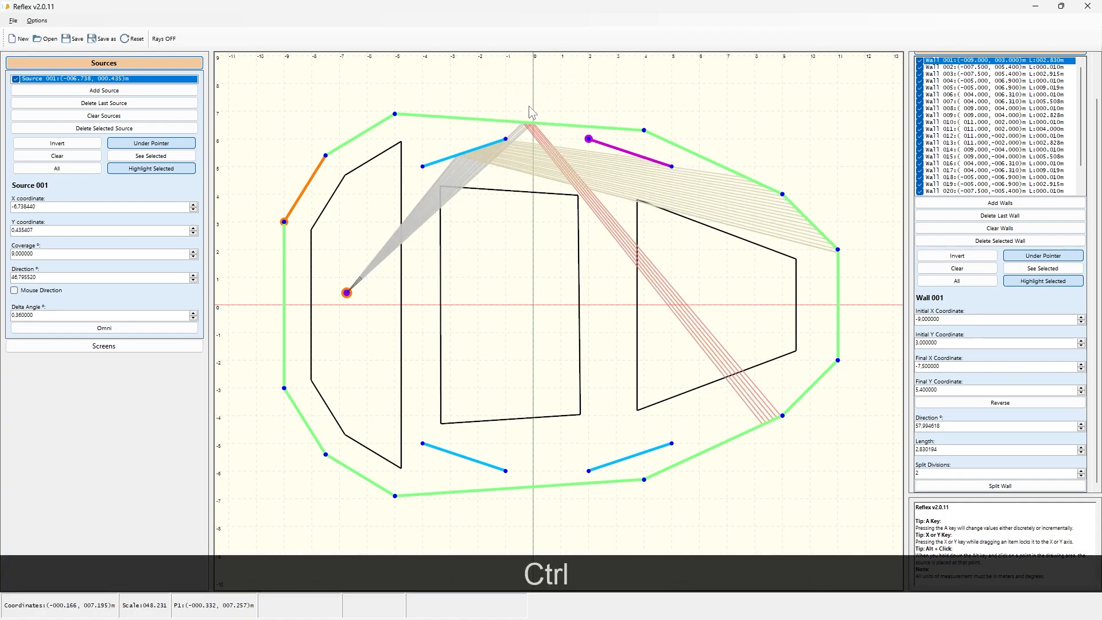
Step: Rotate the source's direction to about 50.8° and widen its coverage to 12°
{"action": "key", "text": "alt"}
{"action": "scroll", "coordinate": [530, 107], "scroll_direction": "up", "scroll_amount": 5, "text": "alt"}
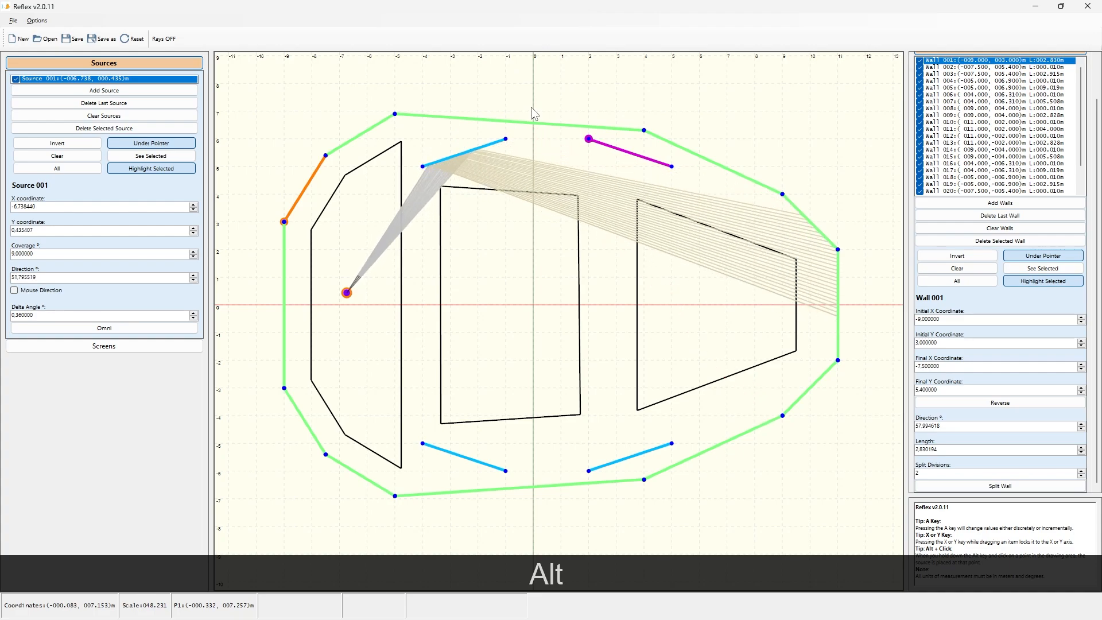
{"action": "scroll", "coordinate": [532, 110], "scroll_direction": "down", "scroll_amount": 1, "text": "alt"}
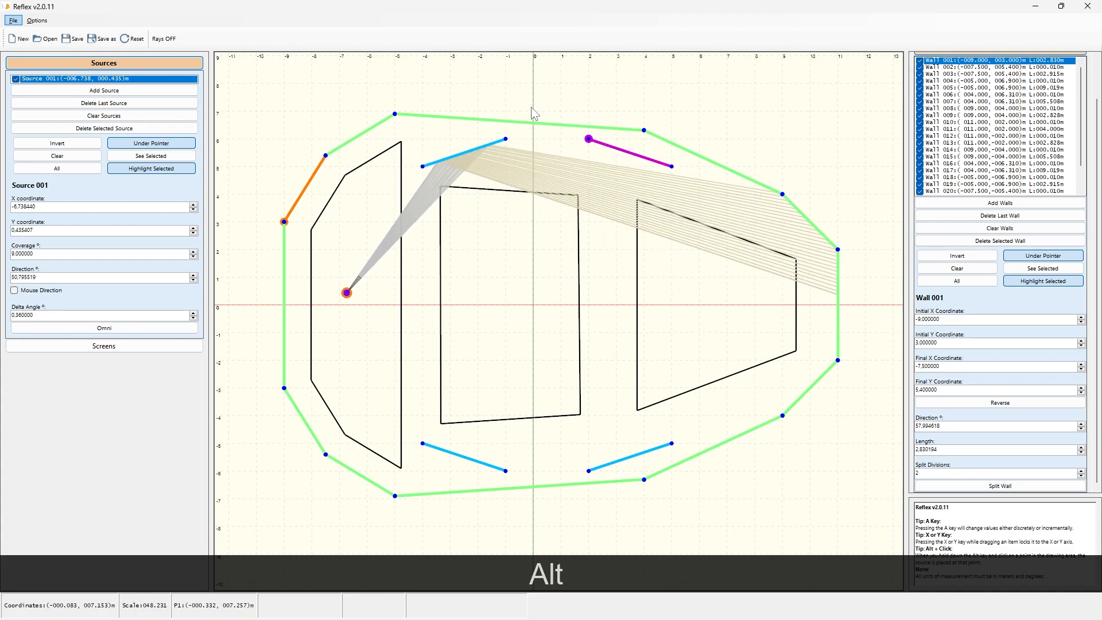
{"action": "scroll", "coordinate": [532, 112], "scroll_direction": "up", "scroll_amount": 3, "text": "alt+shift"}
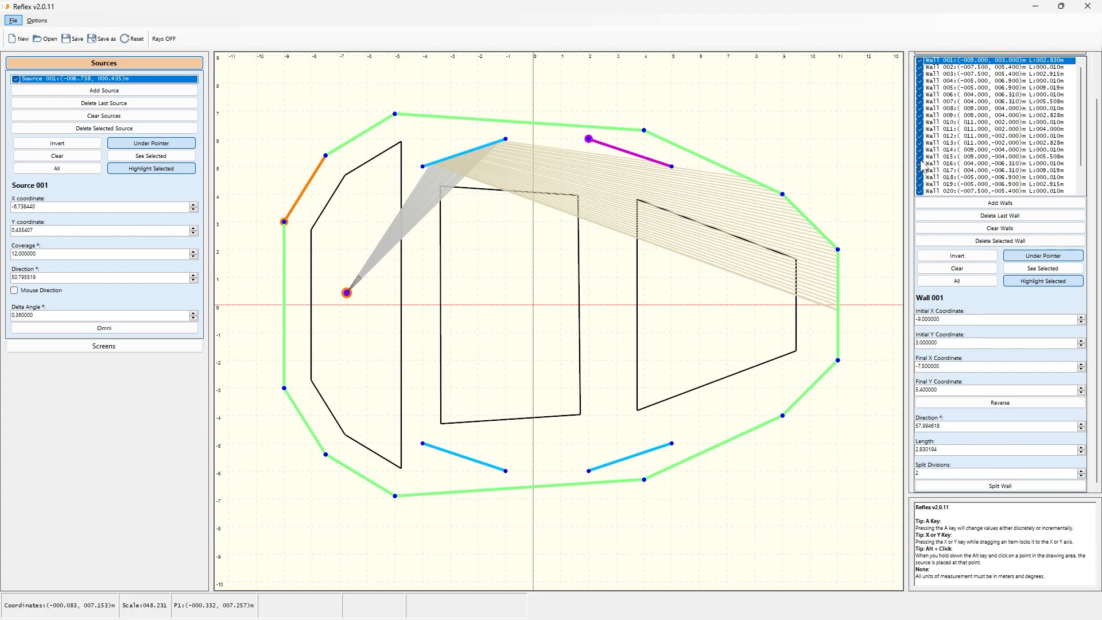
Step: Open the See settings and raise the number of reflections to 15
{"action": "scroll", "coordinate": [1098, 129], "scroll_direction": "up", "scroll_amount": 3}
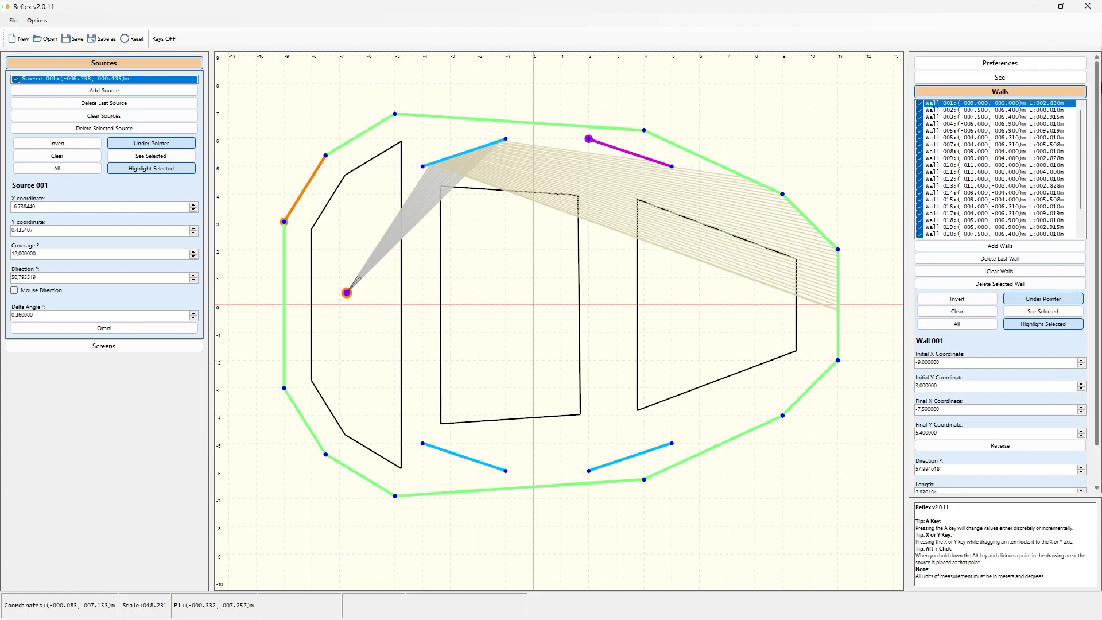
{"action": "left_click", "coordinate": [960, 75]}
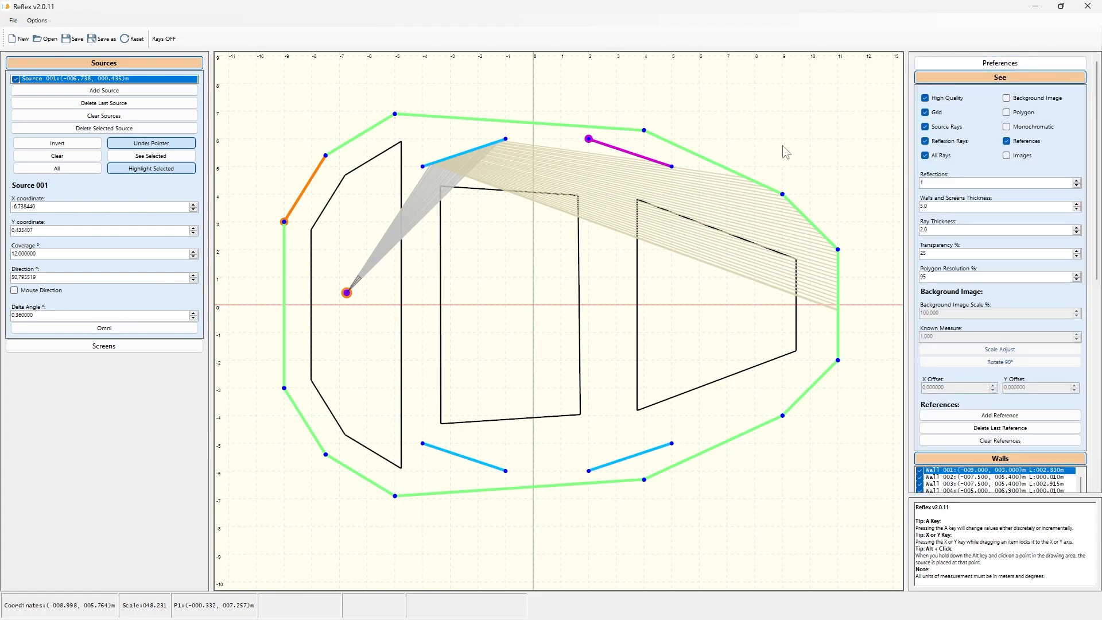
{"action": "left_click", "coordinate": [985, 183]}
{"action": "left_click", "coordinate": [1077, 181]}
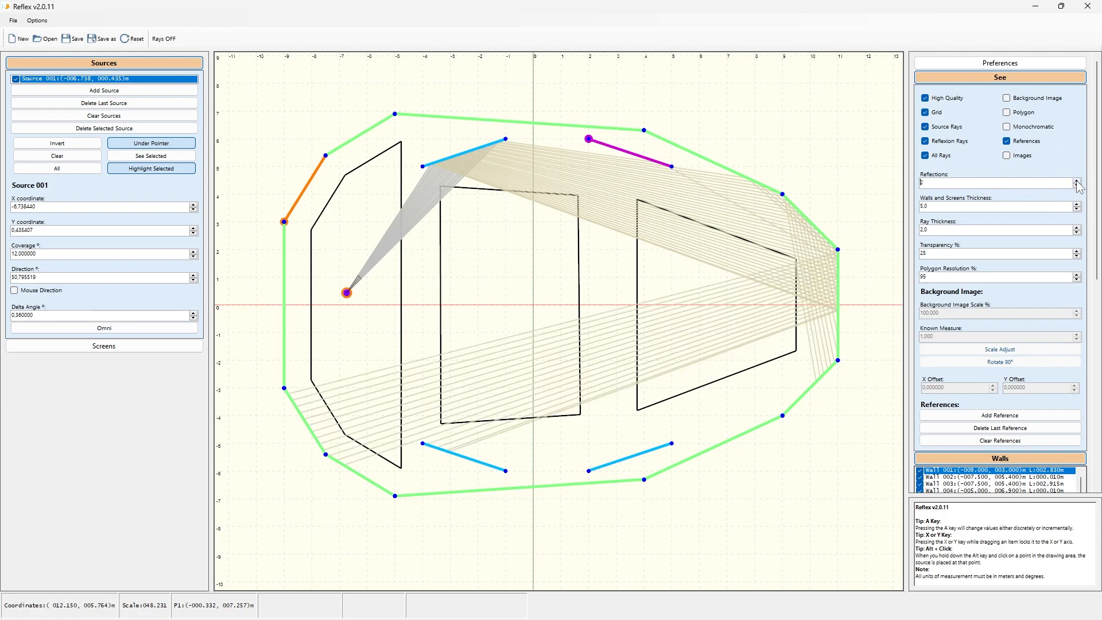
{"action": "left_click", "coordinate": [1077, 181]}
{"action": "left_click", "coordinate": [1077, 182]}
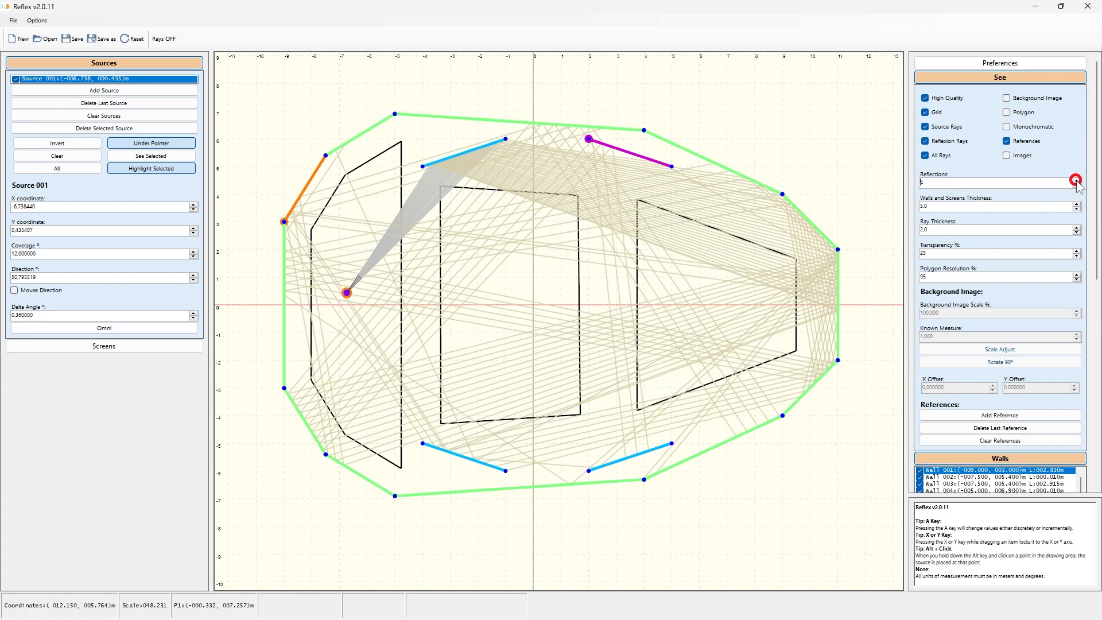
{"action": "left_click", "coordinate": [1077, 181]}
{"action": "left_click", "coordinate": [1077, 181]}
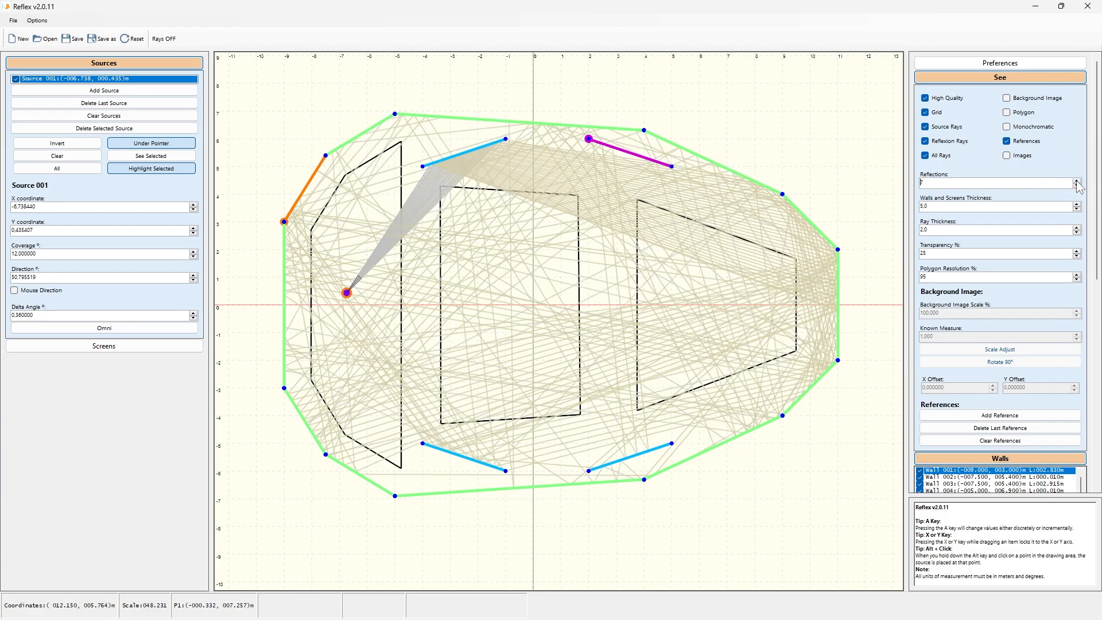
{"action": "left_click", "coordinate": [1077, 182]}
{"action": "left_click", "coordinate": [1077, 182]}
{"action": "left_click", "coordinate": [1077, 181]}
{"action": "left_click", "coordinate": [1077, 182]}
{"action": "left_click", "coordinate": [1077, 181]}
{"action": "left_click", "coordinate": [1077, 182]}
{"action": "left_click", "coordinate": [1077, 182]}
{"action": "left_click", "coordinate": [1077, 182]}
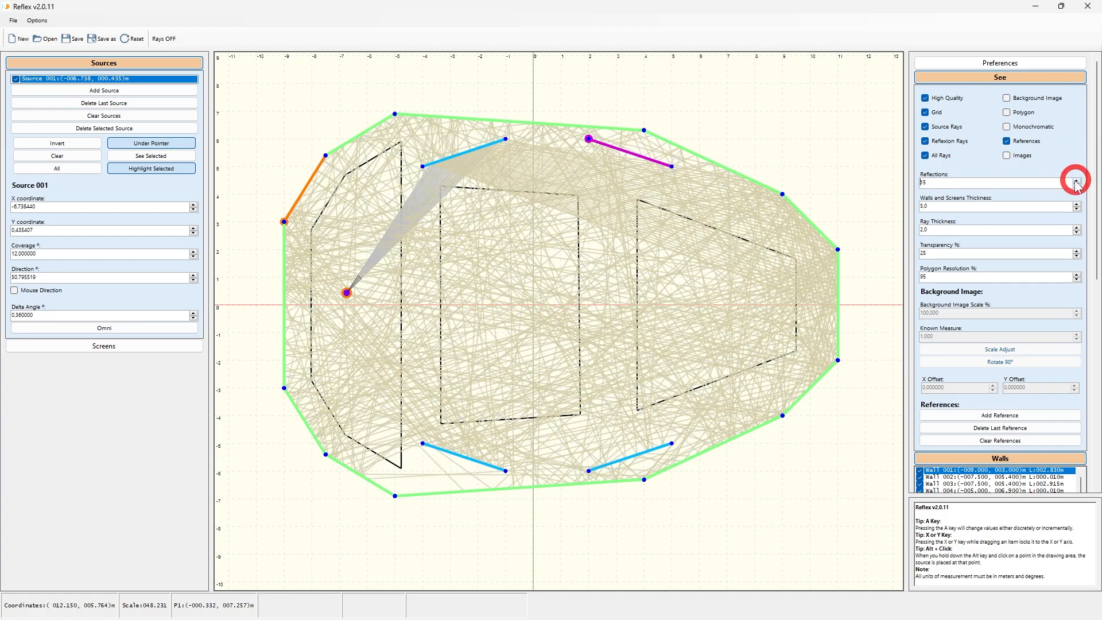
Step: Move the source to about (-6.10, -0.60) m and widen its coverage to 55°
{"action": "mouse_move", "coordinate": [345, 293]}
{"action": "left_mouse_down"}
{"action": "mouse_move", "coordinate": [417, 305]}
{"action": "mouse_move", "coordinate": [507, 292]}
{"action": "mouse_move", "coordinate": [710, 228]}
{"action": "mouse_move", "coordinate": [775, 260]}
{"action": "mouse_move", "coordinate": [812, 319]}
{"action": "mouse_move", "coordinate": [806, 353]}
{"action": "mouse_move", "coordinate": [789, 313]}
{"action": "mouse_move", "coordinate": [689, 243]}
{"action": "mouse_move", "coordinate": [539, 197]}
{"action": "mouse_move", "coordinate": [316, 201]}
{"action": "mouse_move", "coordinate": [529, 160]}
{"action": "mouse_move", "coordinate": [562, 162]}
{"action": "mouse_move", "coordinate": [593, 200]}
{"action": "mouse_move", "coordinate": [580, 268]}
{"action": "mouse_move", "coordinate": [624, 288]}
{"action": "mouse_move", "coordinate": [606, 296]}
{"action": "mouse_move", "coordinate": [580, 274]}
{"action": "mouse_move", "coordinate": [530, 266]}
{"action": "mouse_move", "coordinate": [600, 283]}
{"action": "mouse_move", "coordinate": [584, 273]}
{"action": "mouse_move", "coordinate": [364, 321]}
{"action": "left_mouse_up"}
{"action": "scroll", "coordinate": [384, 315], "scroll_direction": "up", "scroll_amount": 20}
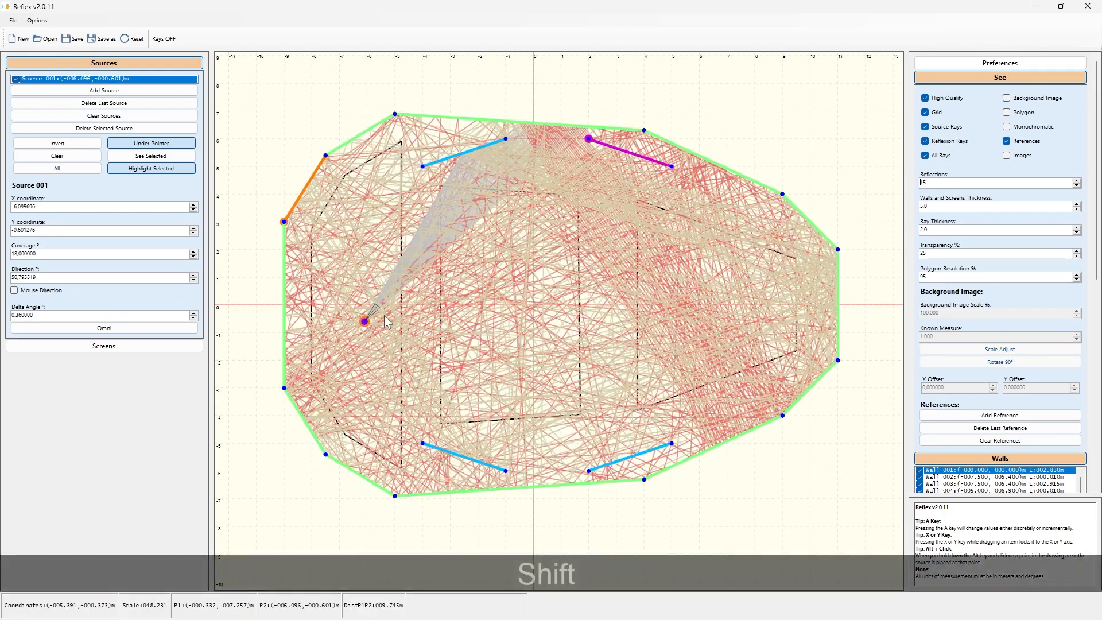
{"action": "scroll", "coordinate": [386, 303], "scroll_direction": "up", "scroll_amount": 20}
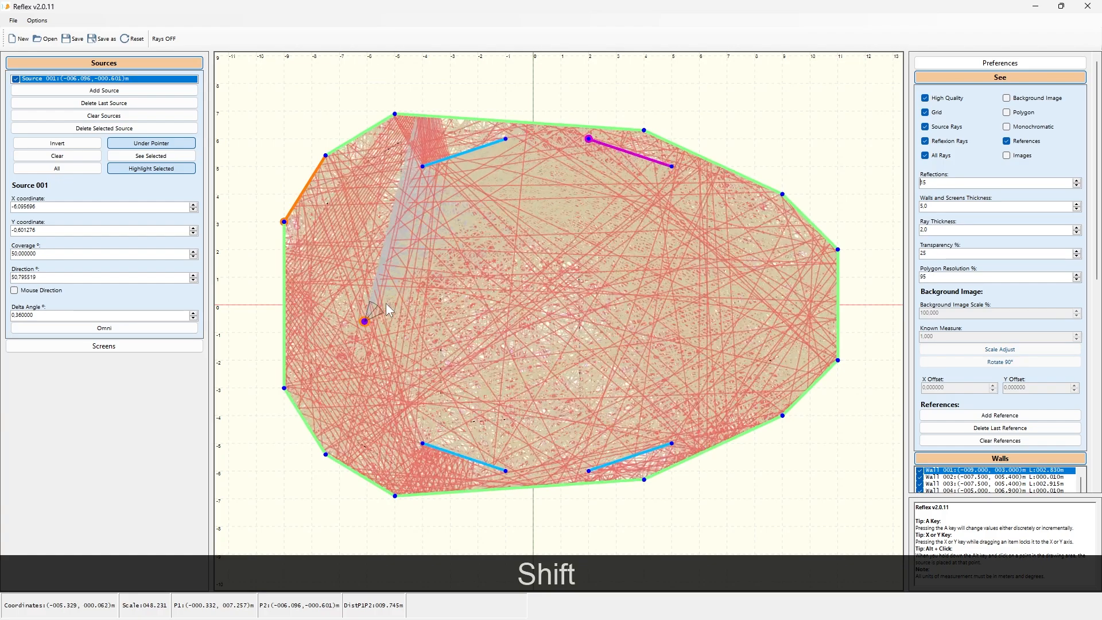
{"action": "key", "text": "ctrl+shift+d"}
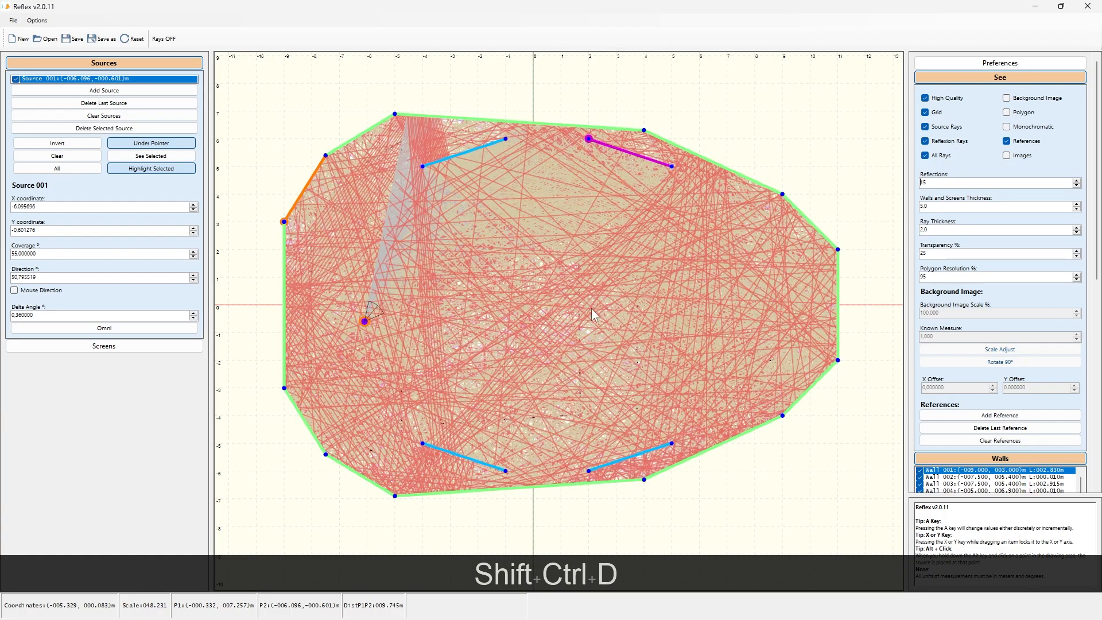
Step: Aim the source at about 6.7° and move it to about (-7.30, -0.25) m
{"action": "key", "text": "ctrl+shift+d"}
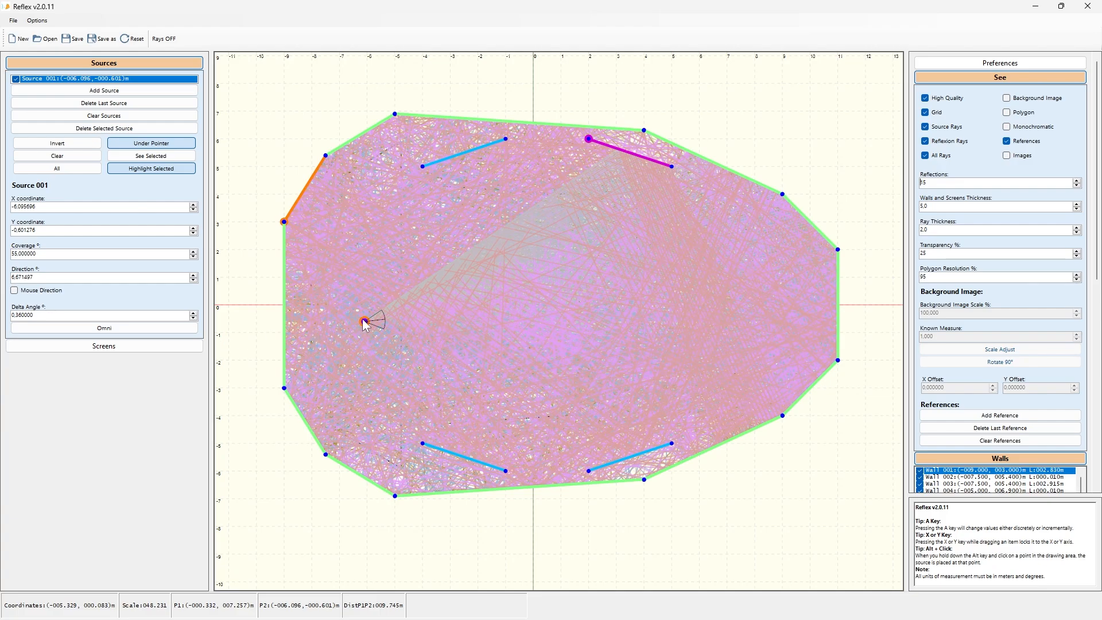
{"action": "left_click_drag", "start_coordinate": [408, 316], "coordinate": [504, 258]}
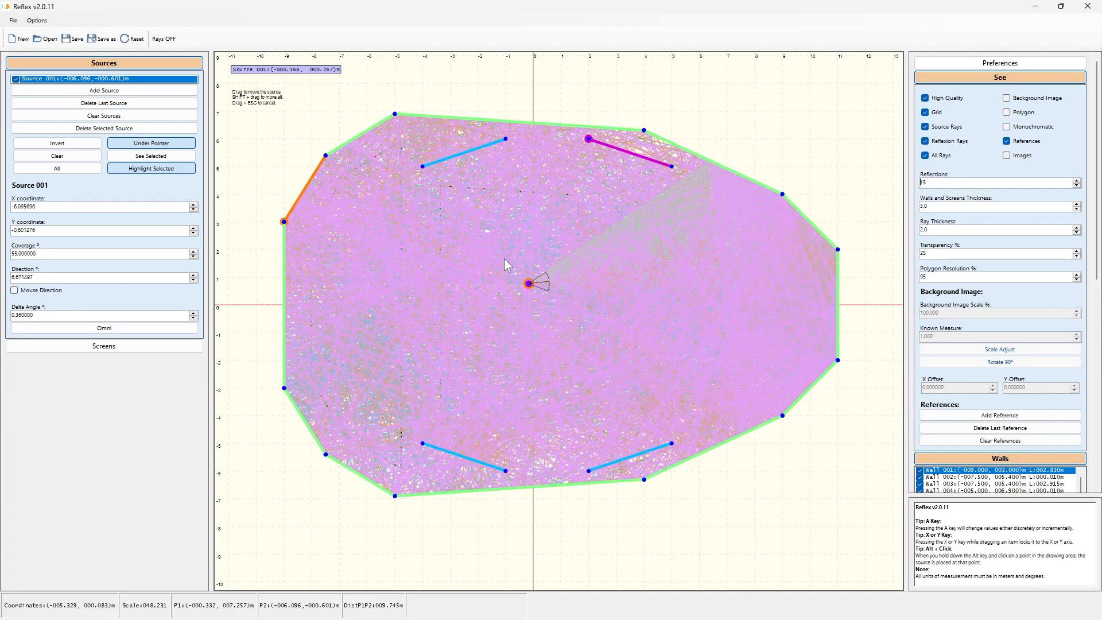
{"action": "left_click_drag", "start_coordinate": [437, 270], "coordinate": [332, 312]}
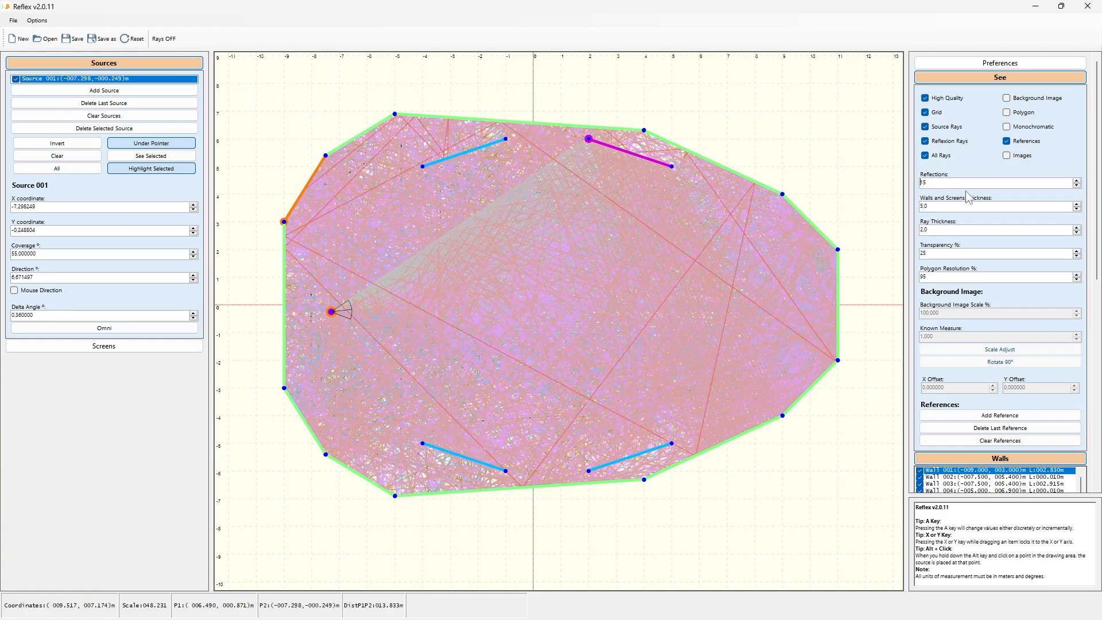
Step: Lower the reflections to 2 and briefly switch monochromatic rays on and off
{"action": "left_click", "coordinate": [1077, 185]}
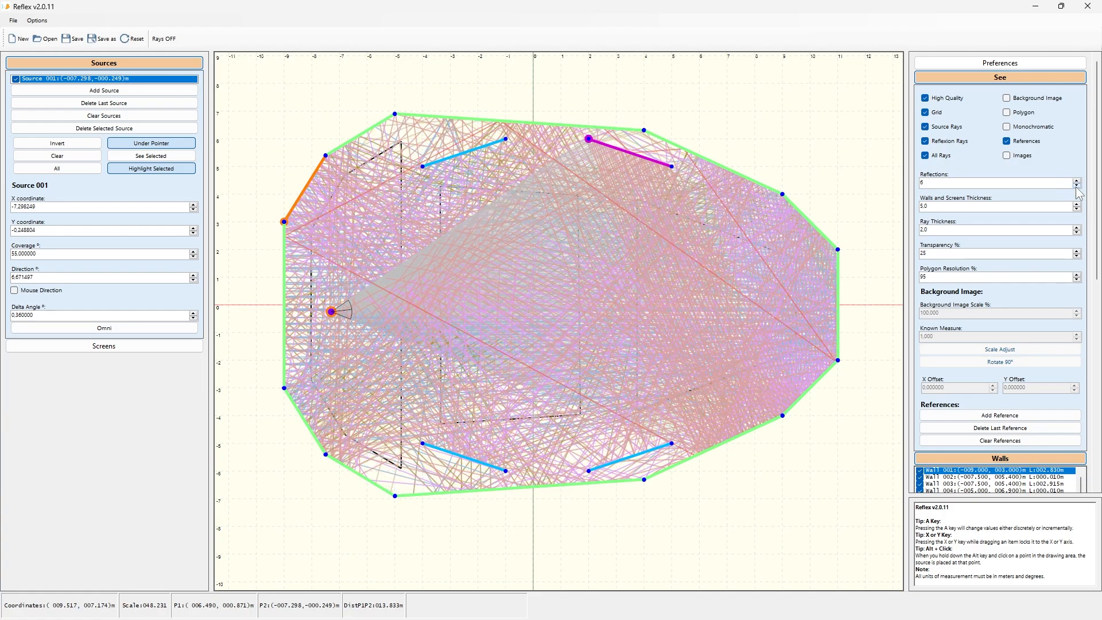
{"action": "left_click", "coordinate": [1077, 185]}
{"action": "left_click", "coordinate": [1078, 186]}
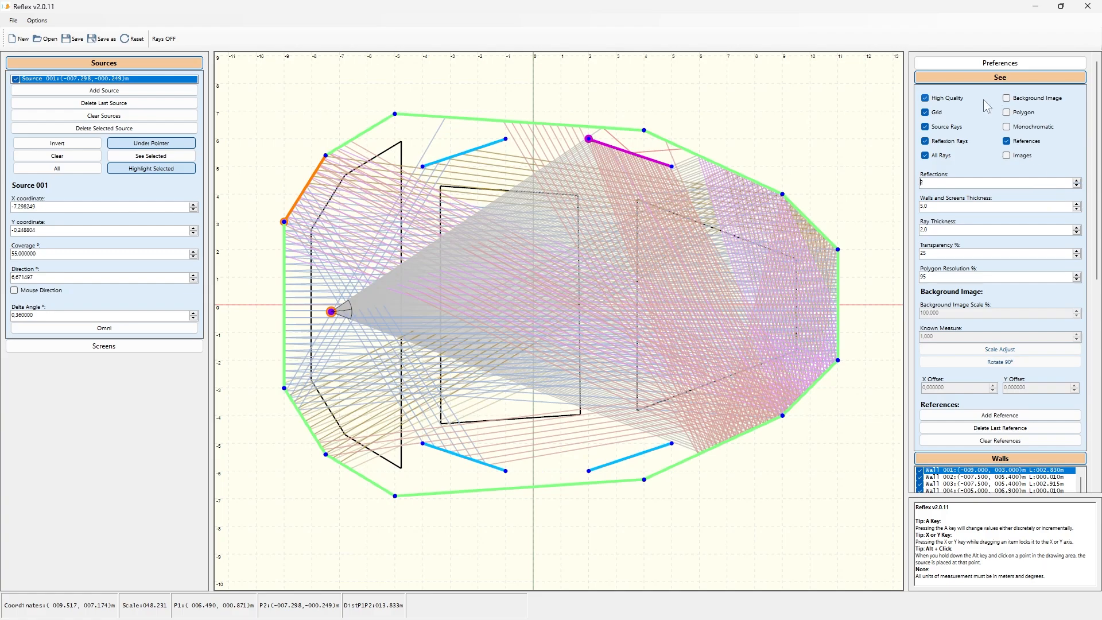
{"action": "left_click", "coordinate": [1043, 129]}
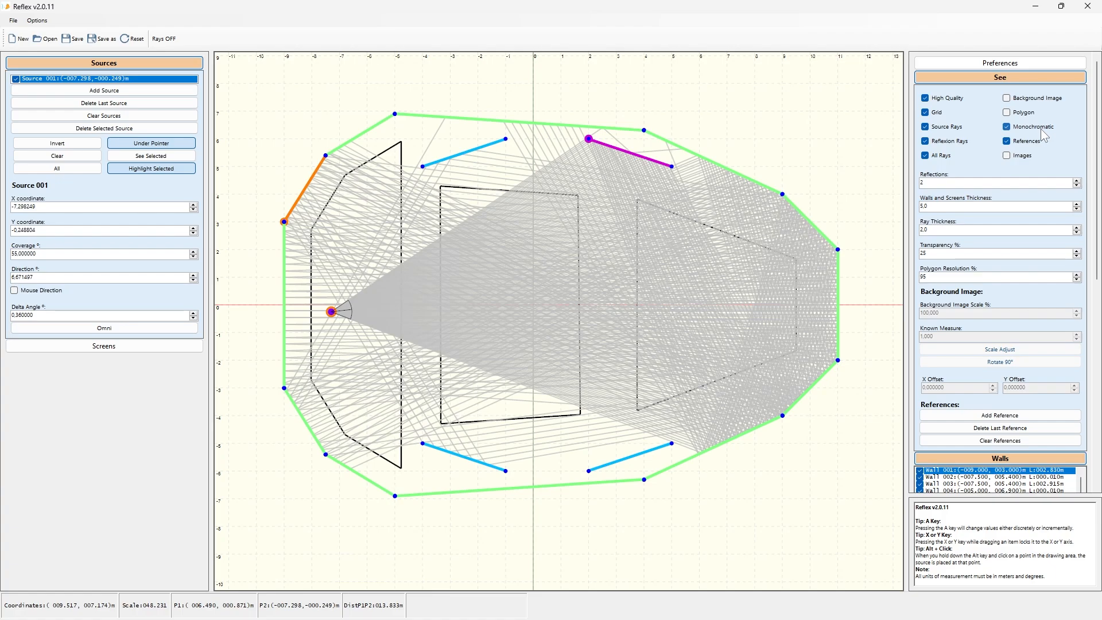
{"action": "left_click", "coordinate": [1042, 131]}
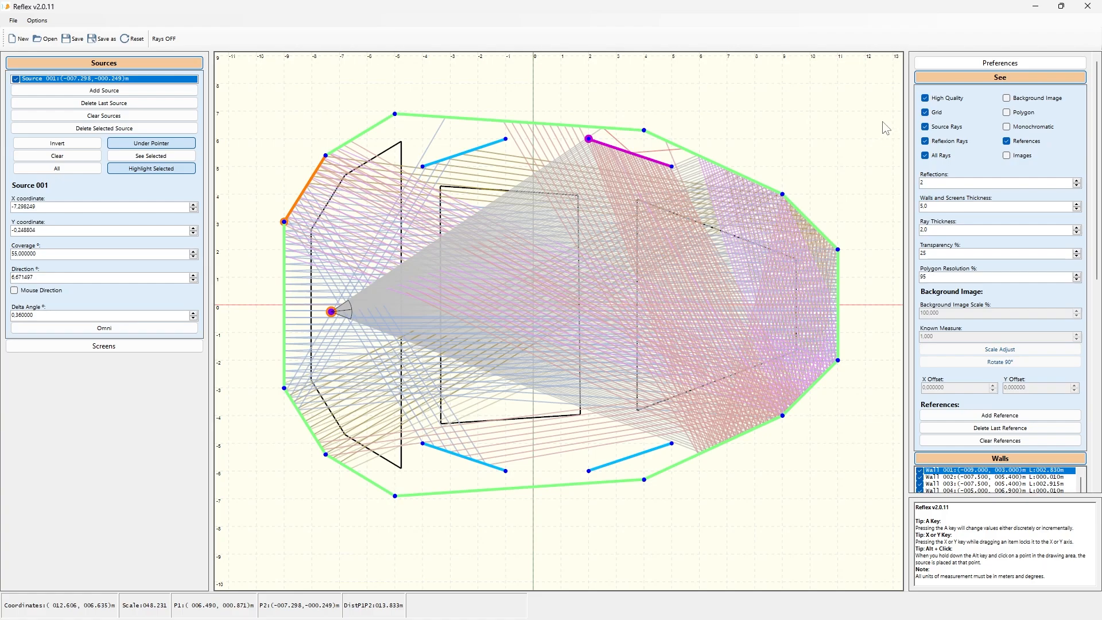
Step: Lower the number of reflections to 1 and switch on the polygon display
{"action": "left_click", "coordinate": [1079, 186]}
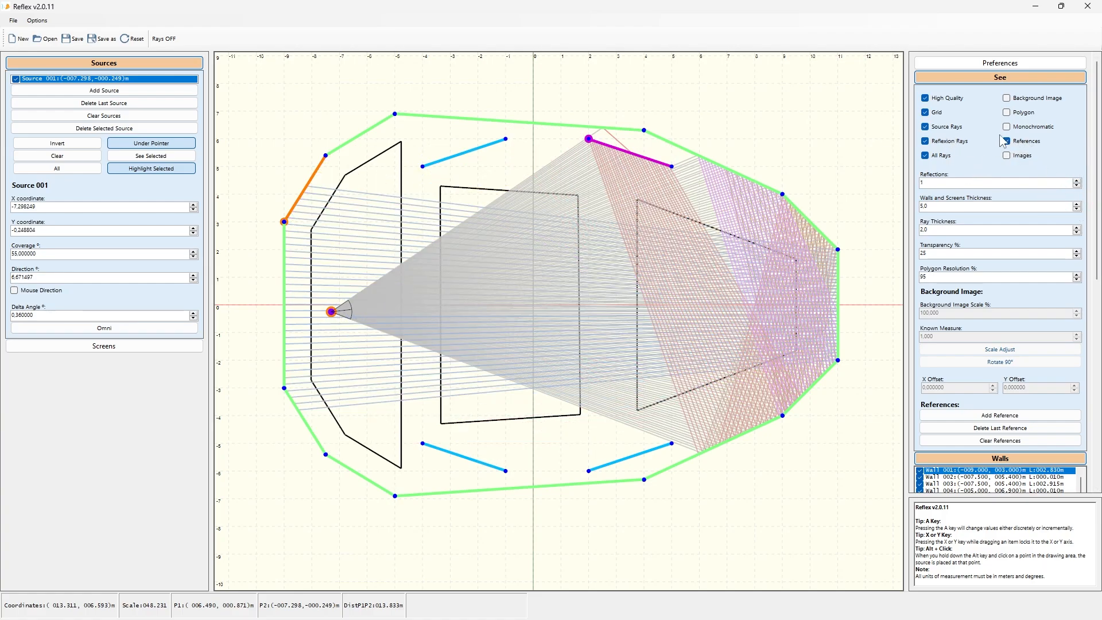
{"action": "left_click", "coordinate": [1012, 115]}
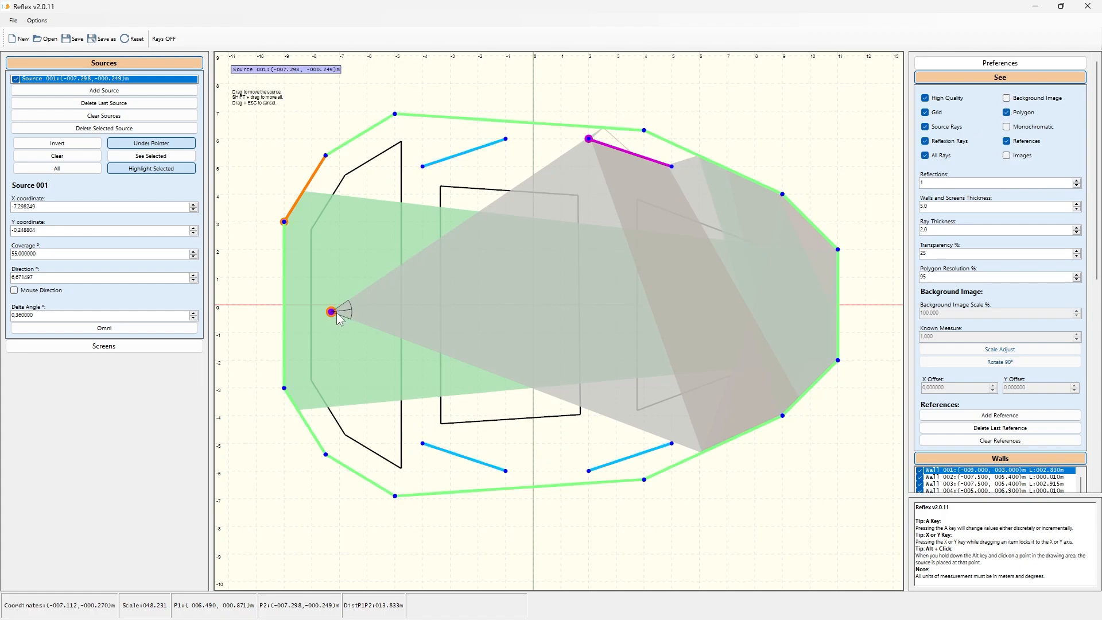
Step: Move the source to about (-5.62, 3.36) m and switch the polygon display off
{"action": "left_click_drag", "start_coordinate": [337, 312], "coordinate": [383, 218]}
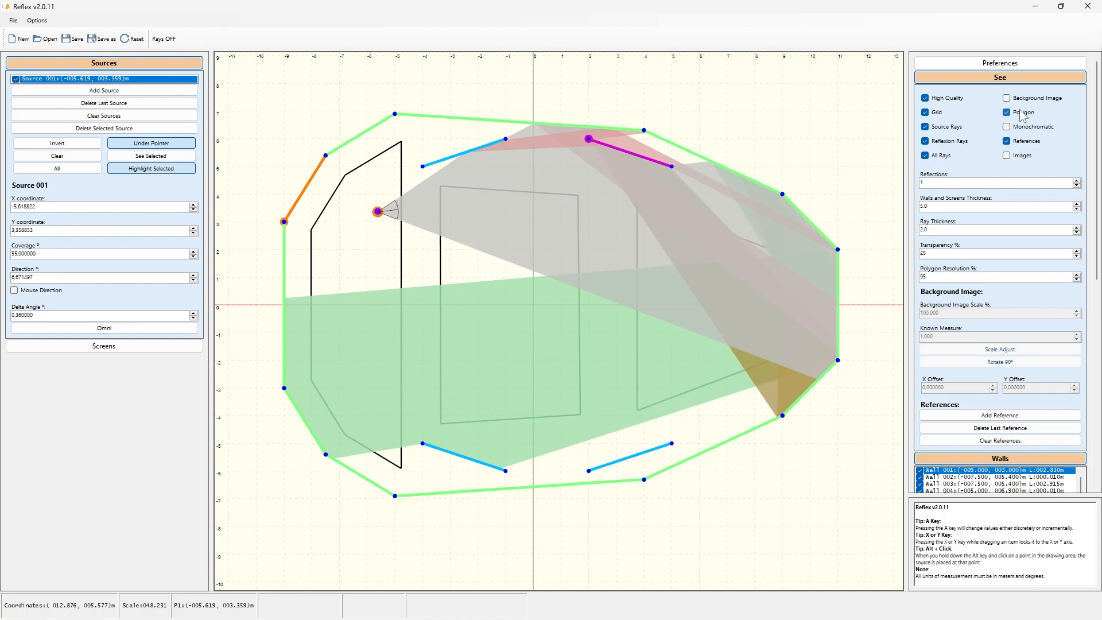
{"action": "left_click", "coordinate": [1008, 113]}
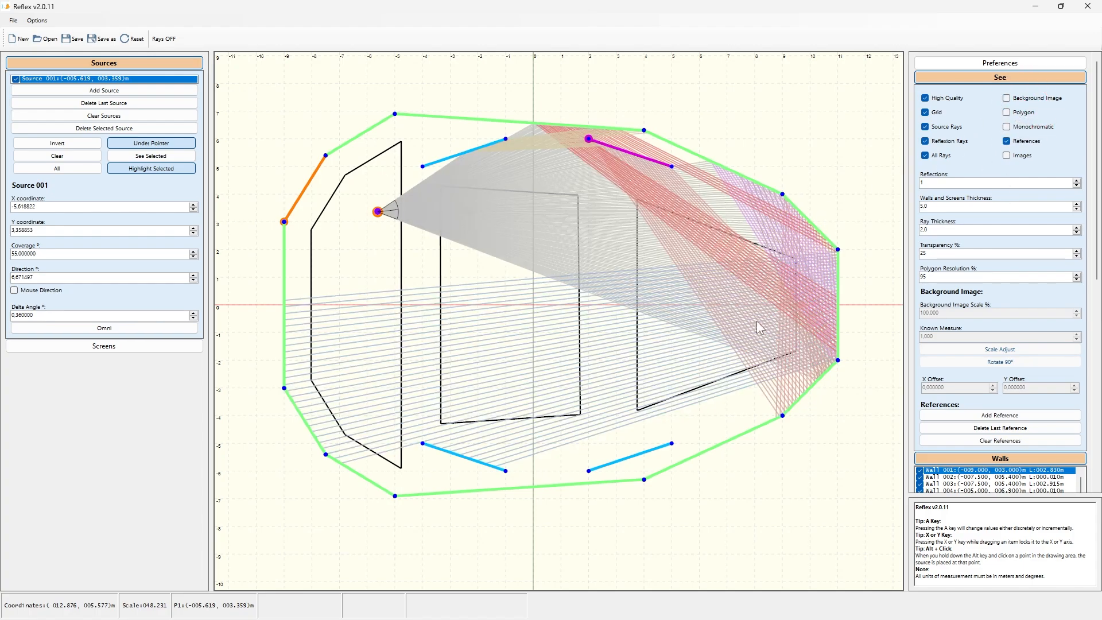
Step: Switch the reflexion rays off and back on
{"action": "left_click", "coordinate": [934, 204]}
{"action": "left_click", "coordinate": [937, 145]}
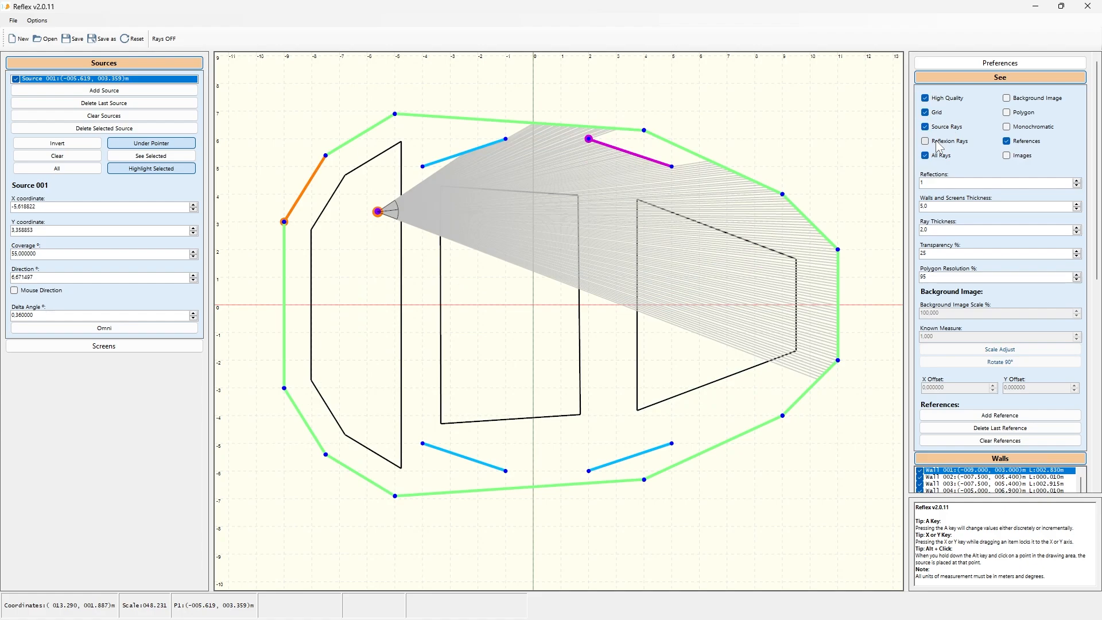
{"action": "left_click", "coordinate": [938, 145]}
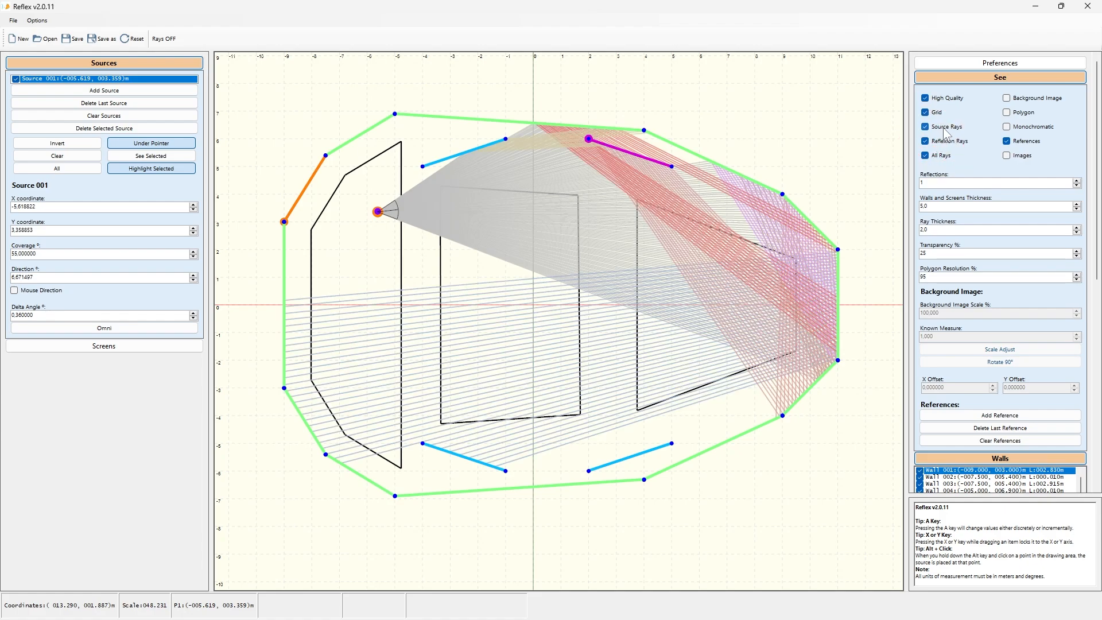
Step: Hide source rays and all rays, toggle the rays-off switch twice, and show all rays again
{"action": "left_click", "coordinate": [945, 129]}
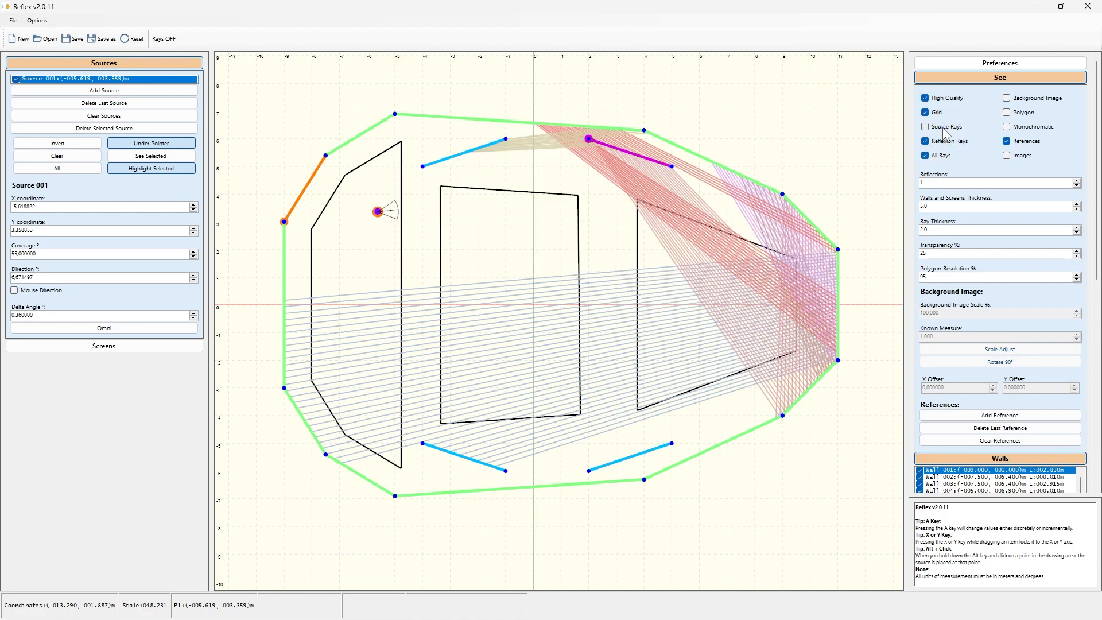
{"action": "left_click", "coordinate": [940, 156]}
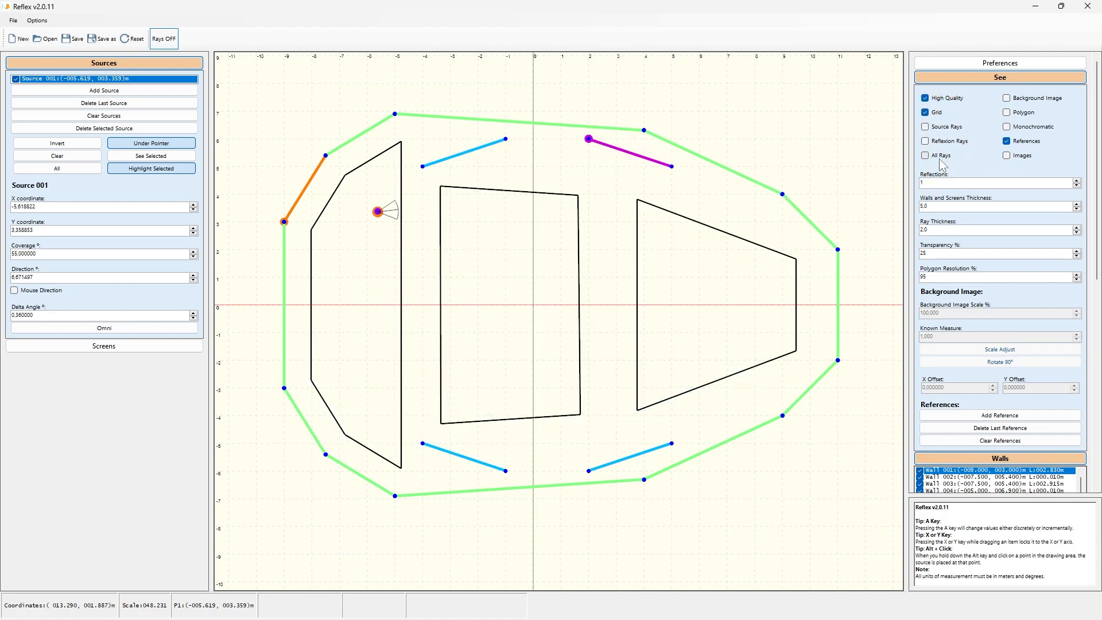
{"action": "left_click", "coordinate": [168, 46]}
{"action": "left_click", "coordinate": [168, 46]}
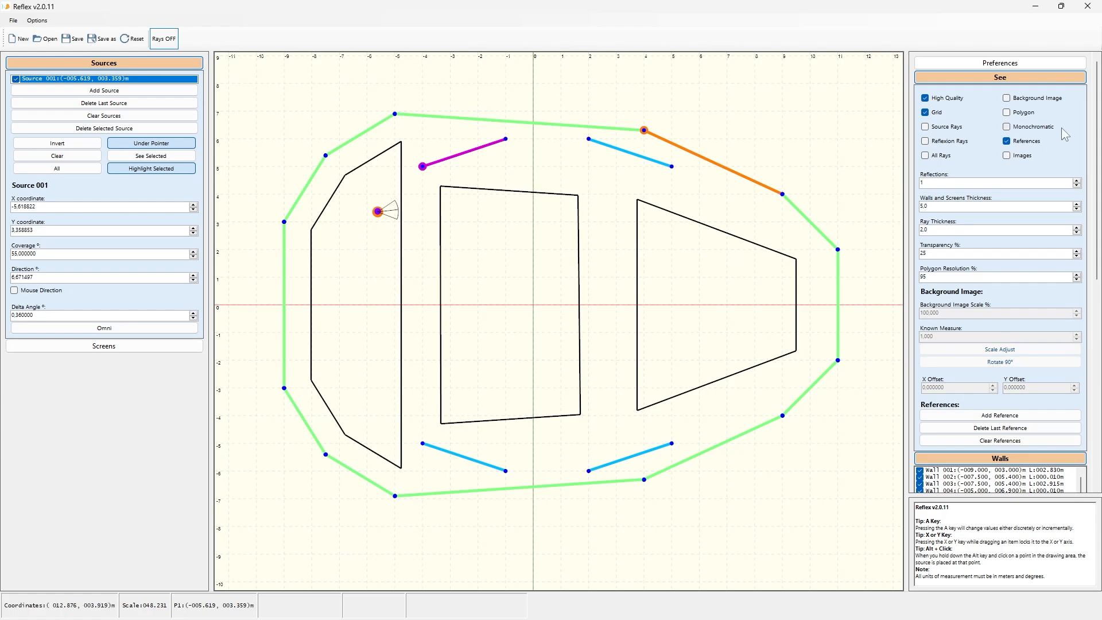
{"action": "left_click", "coordinate": [936, 156]}
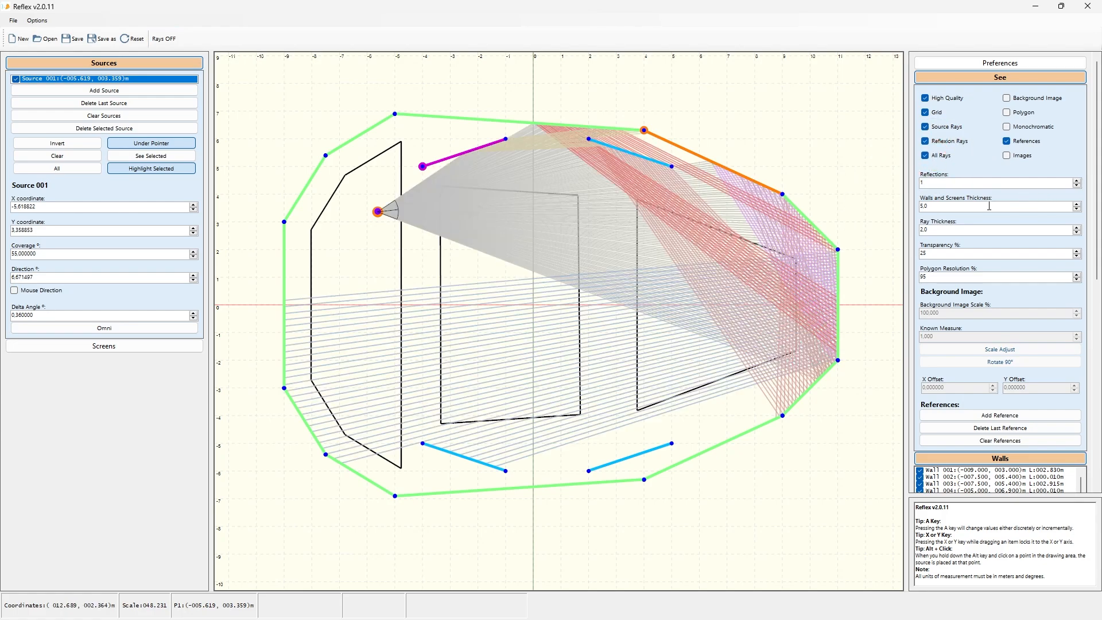
Step: Set the walls and screens thickness to 3.8
{"action": "key", "text": "BackSpace"}
{"action": "key", "text": "BackSpace"}
{"action": "key", "text": "BackSpace"}
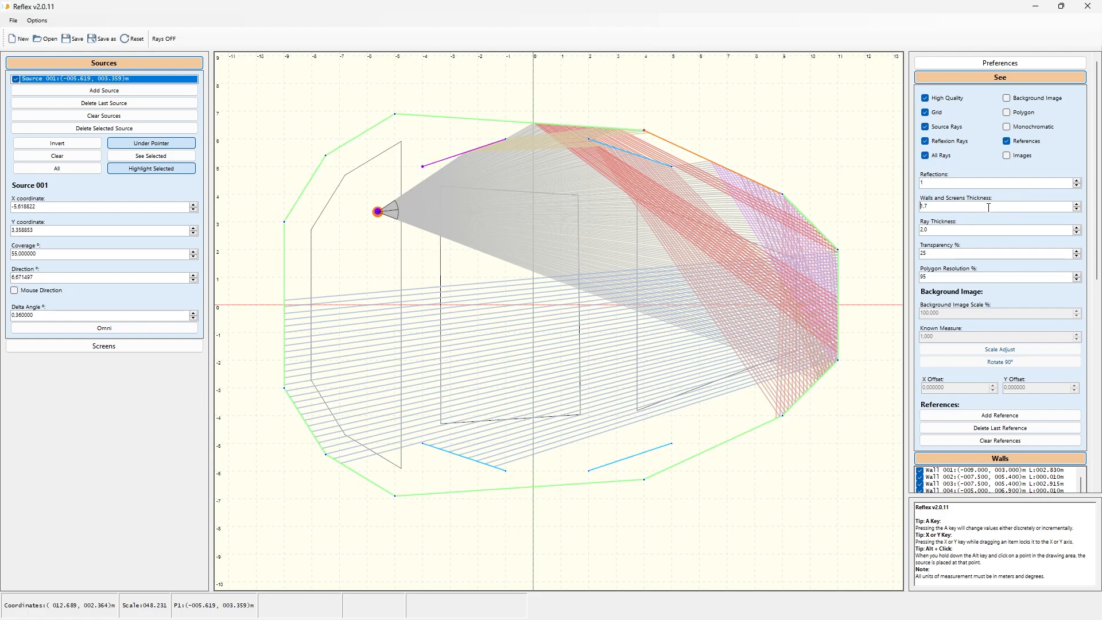
{"action": "type", "text": "2,6"}
{"action": "scroll", "coordinate": [988, 207], "scroll_direction": "up", "scroll_amount": 6}
{"action": "scroll", "coordinate": [989, 207], "scroll_direction": "down", "scroll_amount": 3}
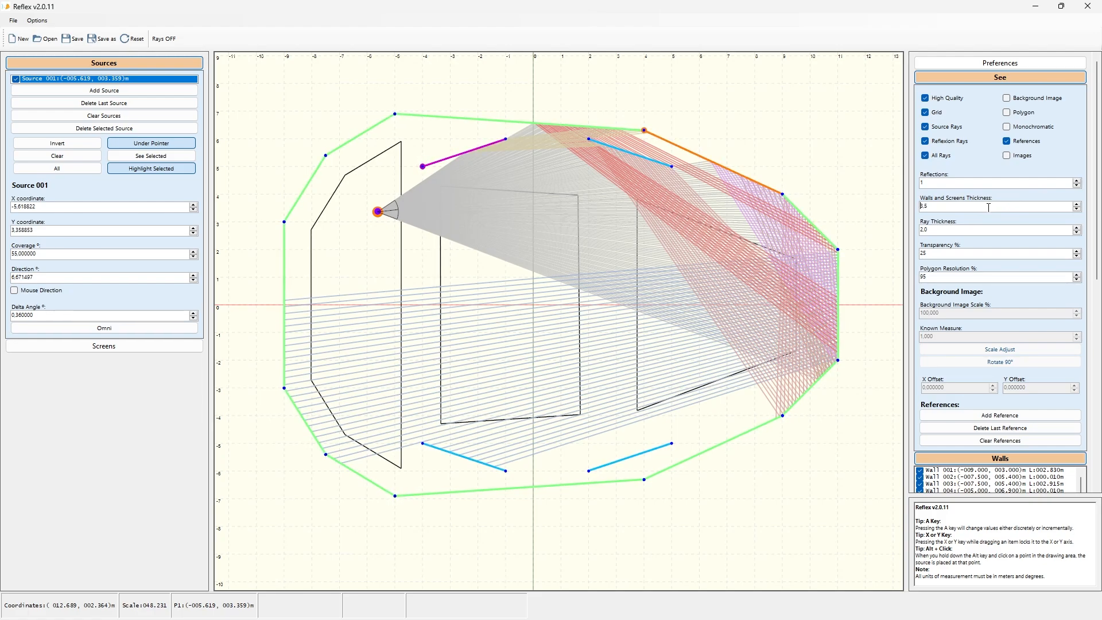
{"action": "scroll", "coordinate": [988, 208], "scroll_direction": "up", "scroll_amount": 3}
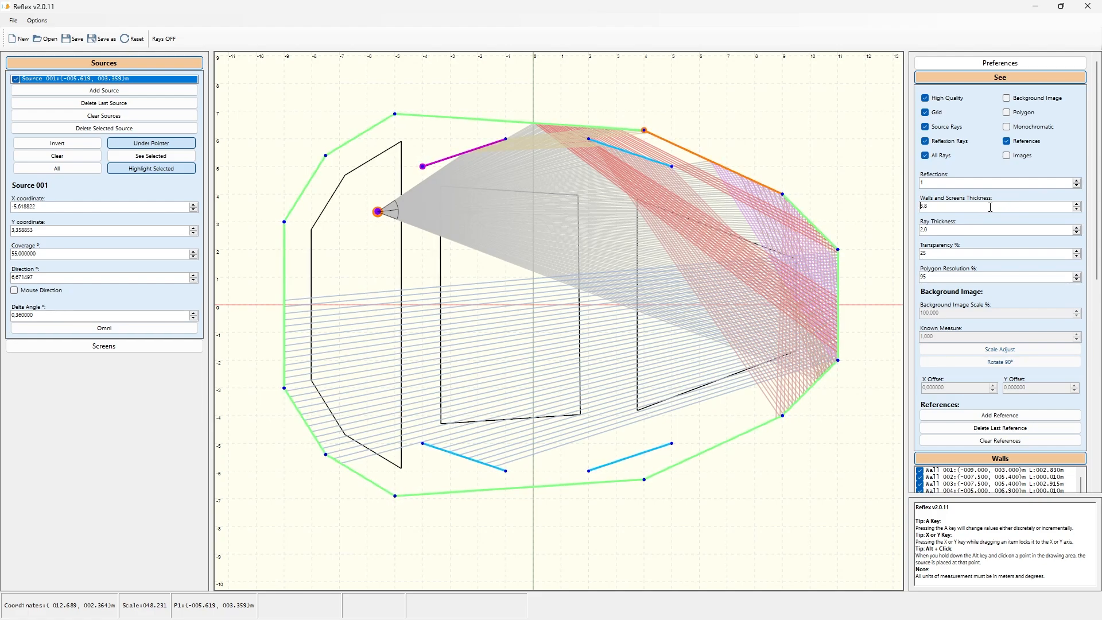
Step: Set the ray thickness to 2.5
{"action": "left_click", "coordinate": [934, 229]}
{"action": "scroll", "coordinate": [934, 229], "scroll_direction": "down", "scroll_amount": 10}
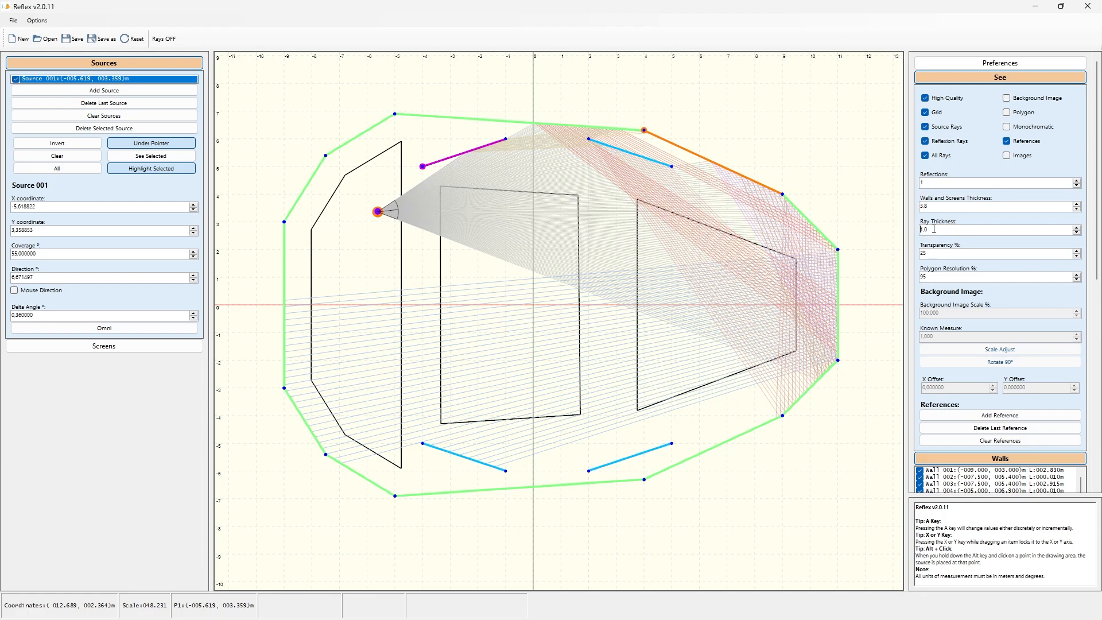
{"action": "scroll", "coordinate": [934, 229], "scroll_direction": "up", "scroll_amount": 20}
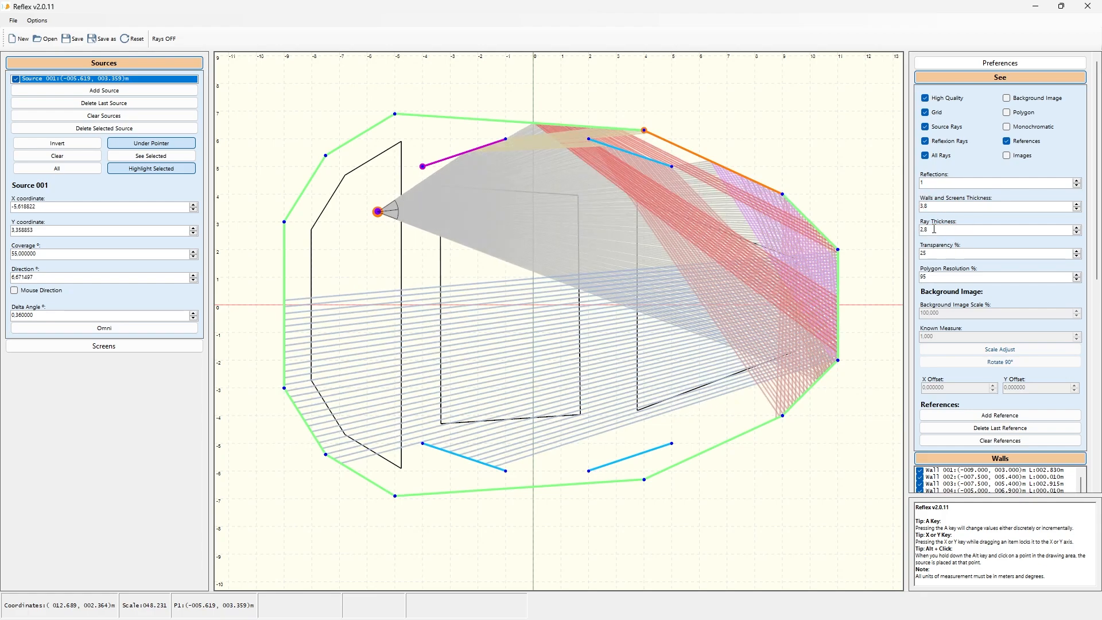
{"action": "scroll", "coordinate": [934, 229], "scroll_direction": "down", "scroll_amount": 20}
Step: Set the transparency to 31%
{"action": "left_click", "coordinate": [932, 256]}
{"action": "scroll", "coordinate": [932, 255], "scroll_direction": "up", "scroll_amount": 20}
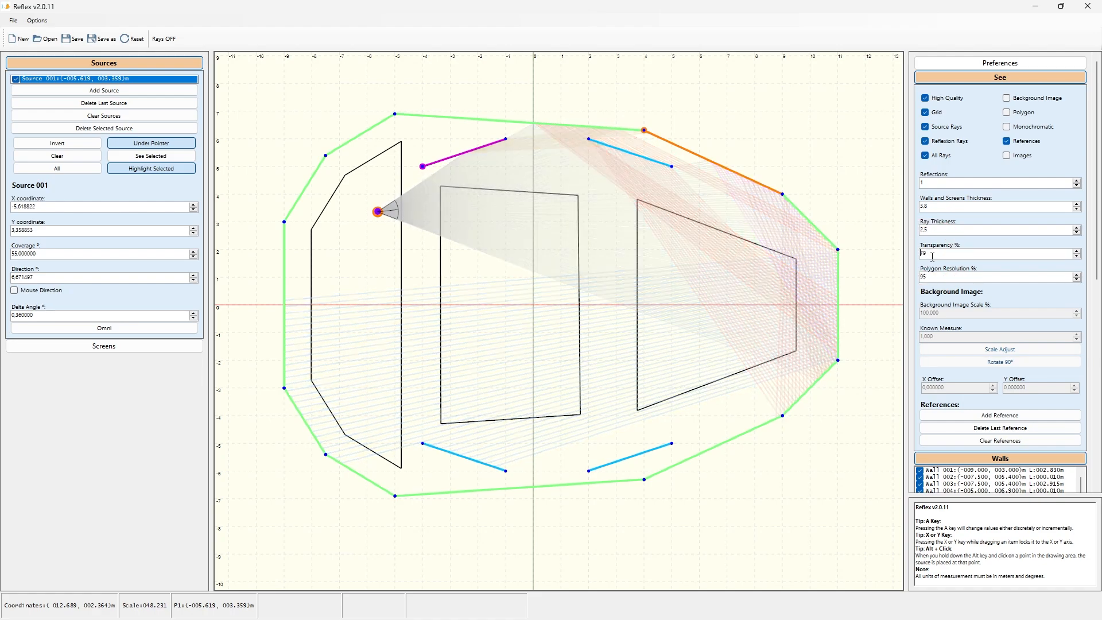
{"action": "scroll", "coordinate": [932, 257], "scroll_direction": "down", "scroll_amount": 20}
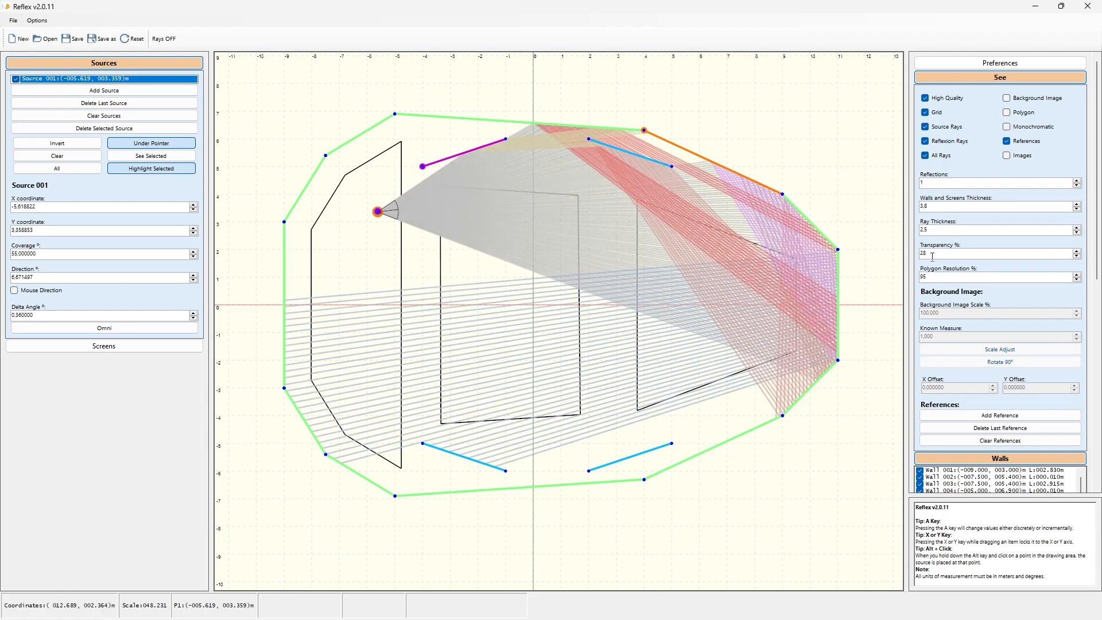
{"action": "scroll", "coordinate": [932, 257], "scroll_direction": "up", "scroll_amount": 15}
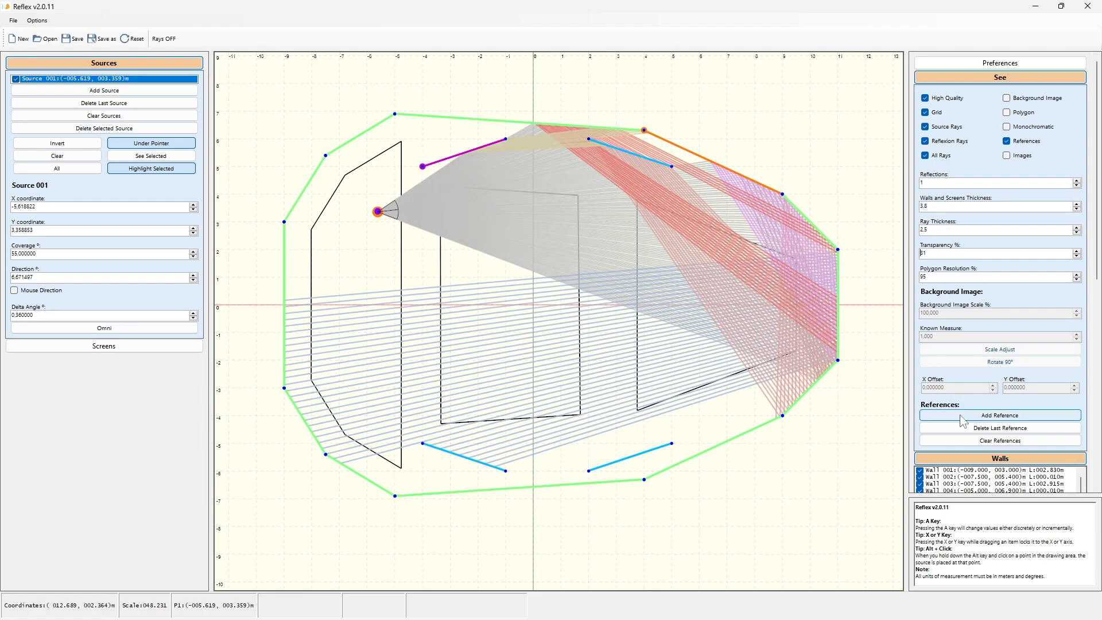
Step: Scroll the preferences panel to review the walls list and return to the See settings
{"action": "left_click_drag", "start_coordinate": [1096, 202], "coordinate": [1095, 314]}
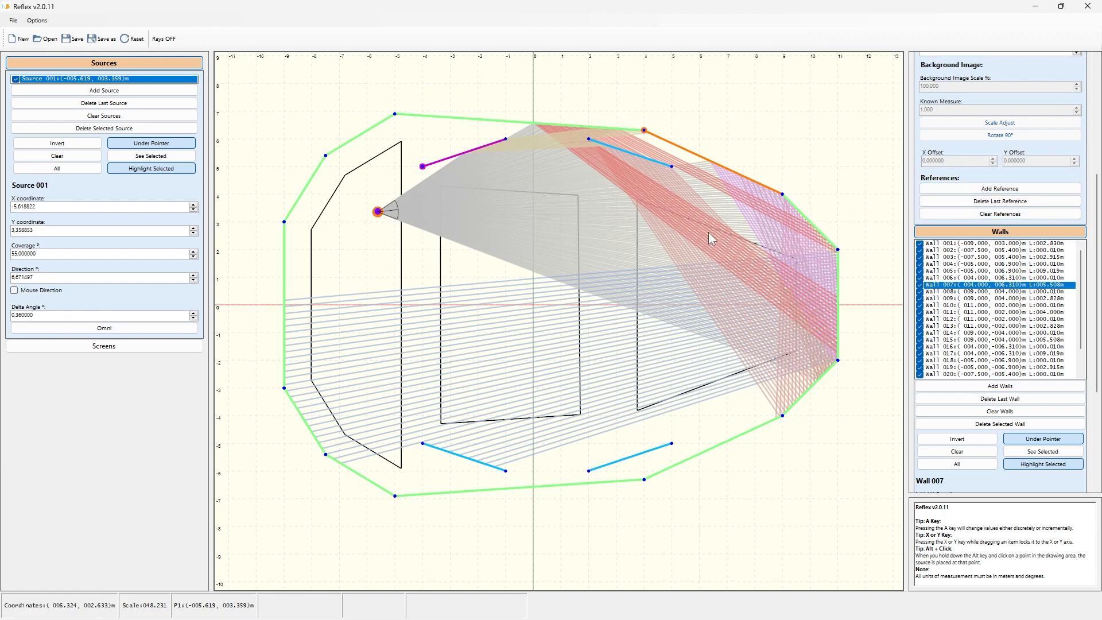
{"action": "left_click_drag", "start_coordinate": [1100, 219], "coordinate": [1101, 82]}
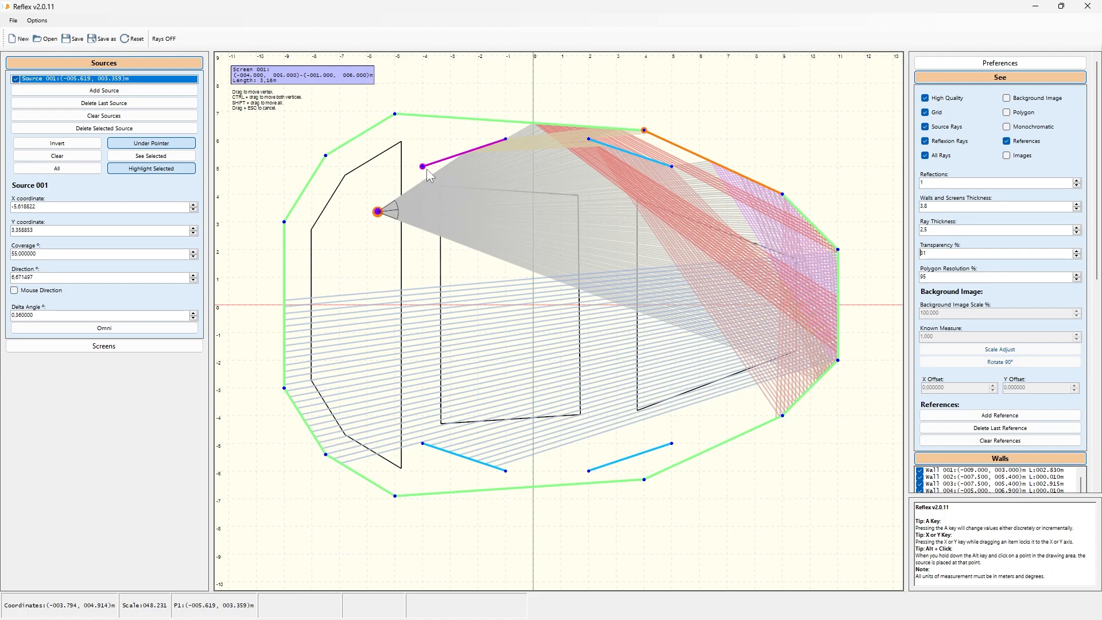
Step: Reposition the purple screen's endpoints to about (-3.05, 5.74) m and (2.16, 4.09) m
{"action": "left_click_drag", "start_coordinate": [424, 168], "coordinate": [427, 133]}
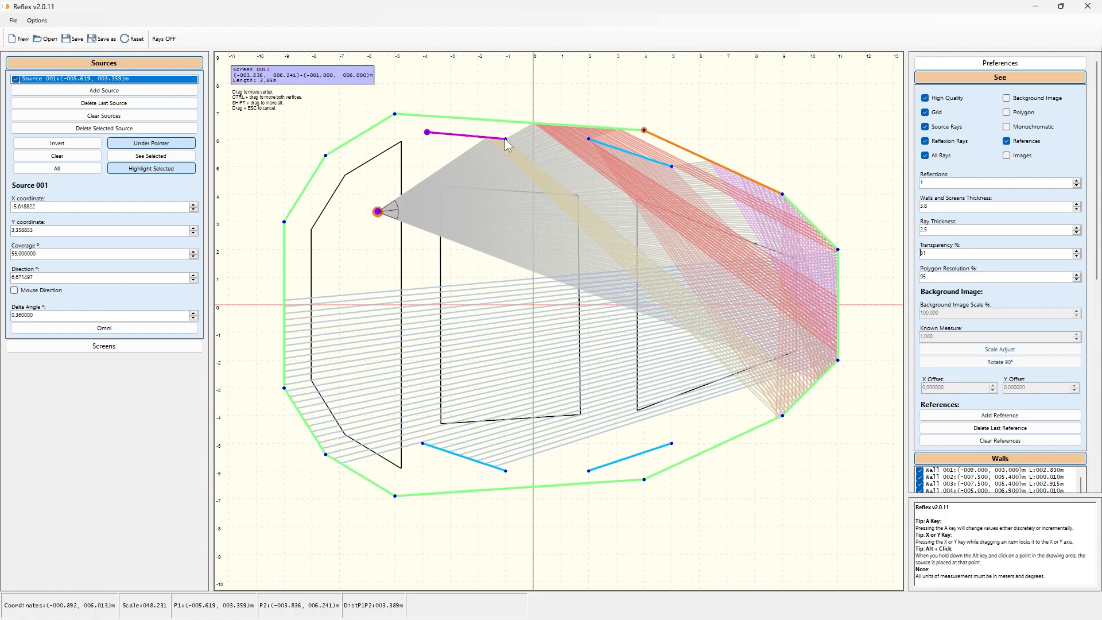
{"action": "left_click_drag", "start_coordinate": [506, 139], "coordinate": [604, 193]}
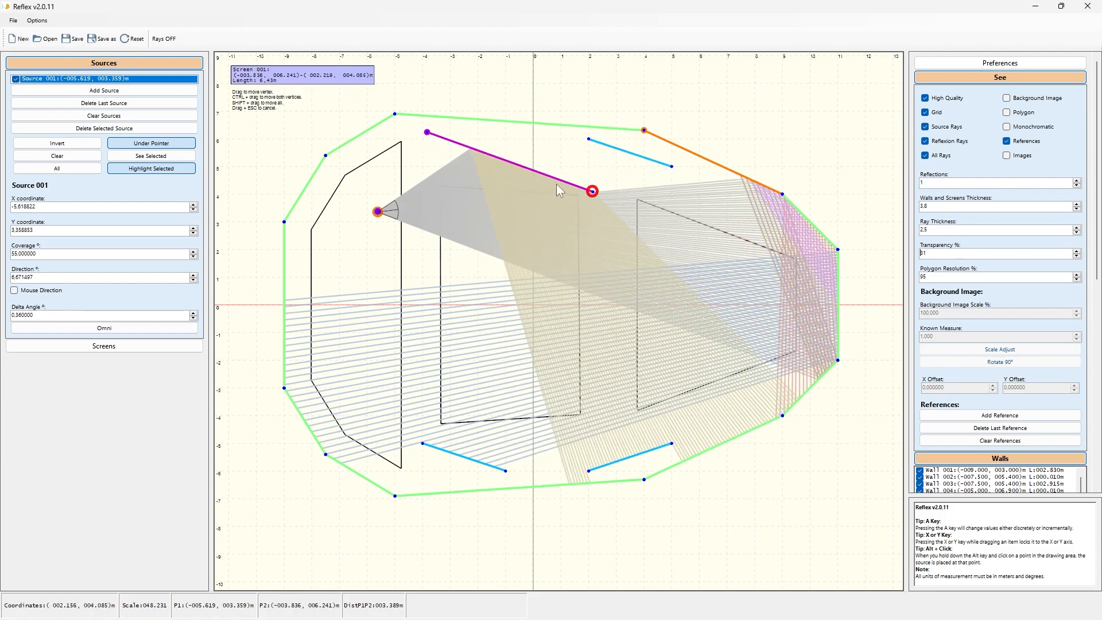
{"action": "left_click_drag", "start_coordinate": [429, 136], "coordinate": [450, 146]}
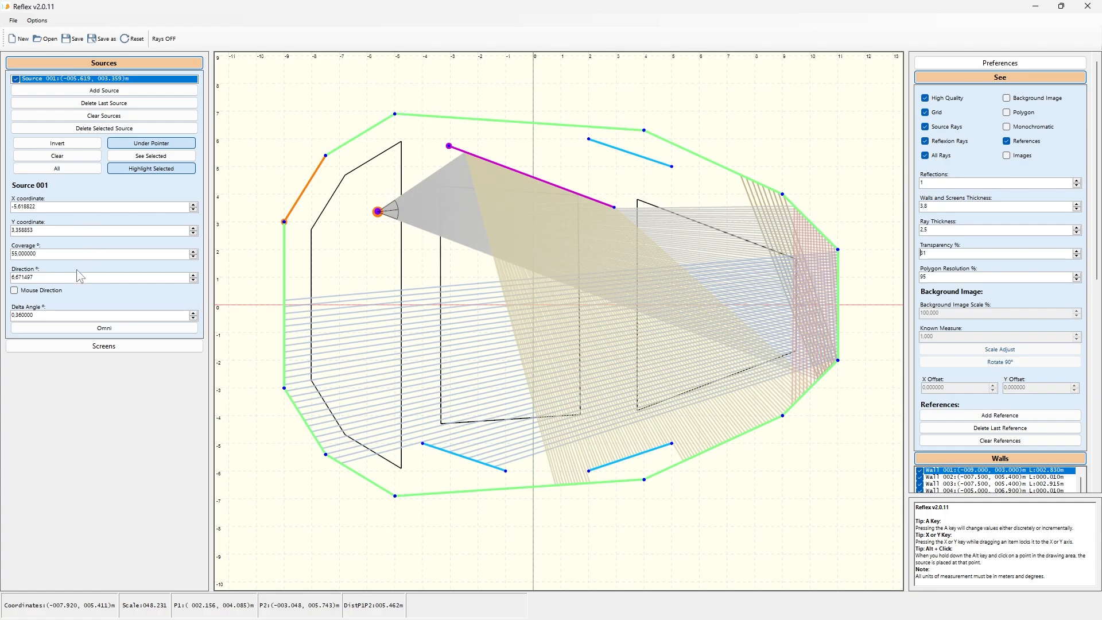
Step: Set the source direction to about 9.67°
{"action": "scroll", "coordinate": [73, 279], "scroll_direction": "down", "scroll_amount": 4}
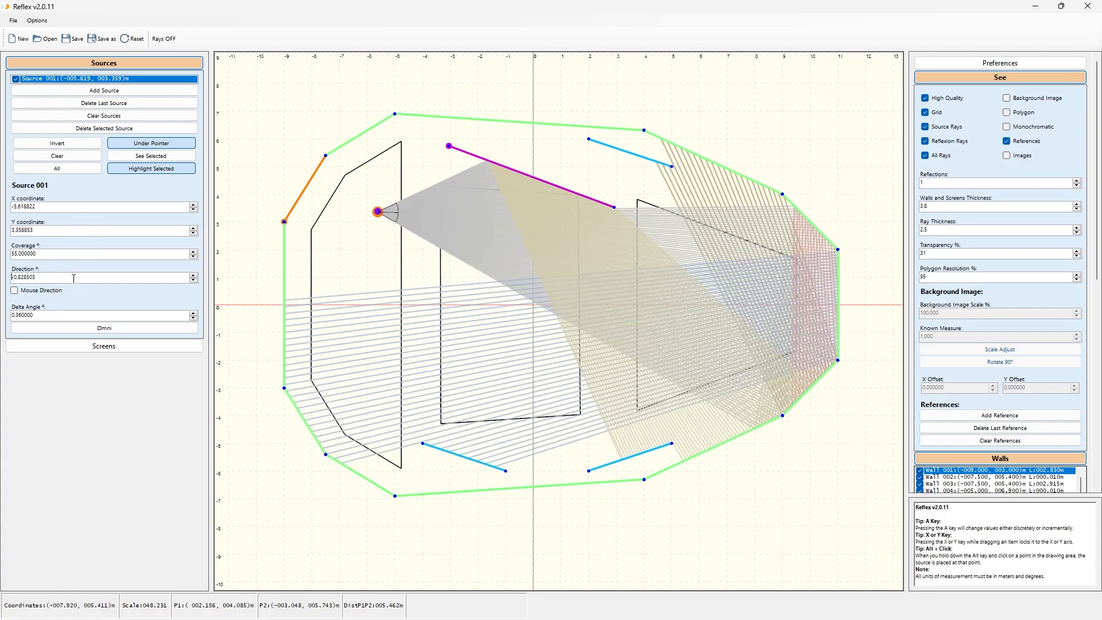
{"action": "scroll", "coordinate": [73, 279], "scroll_direction": "up", "scroll_amount": 7}
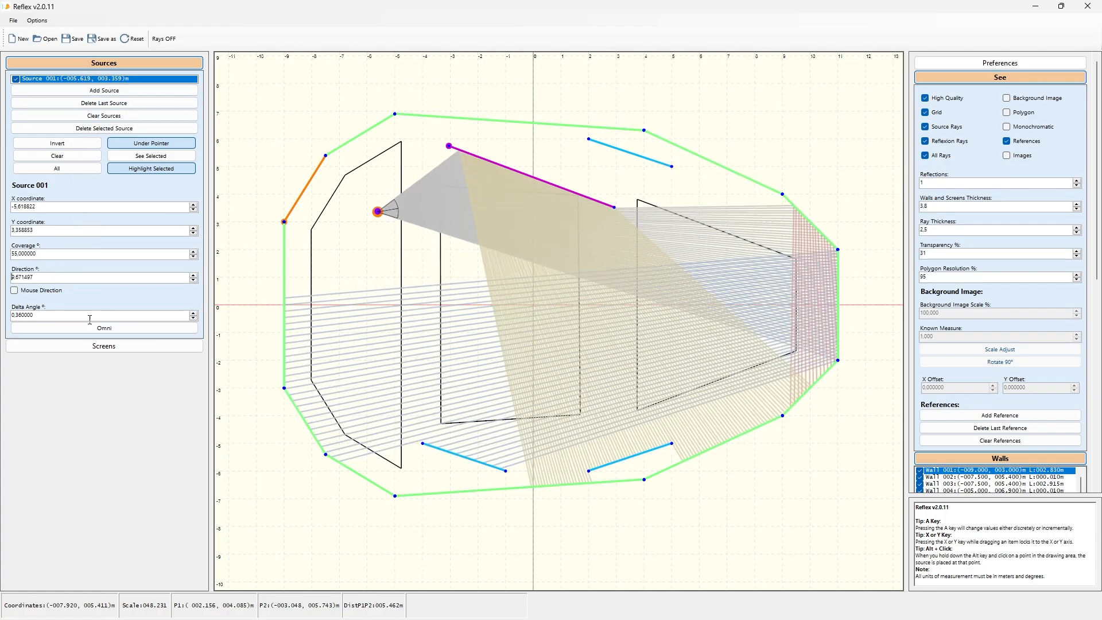
Step: Open the screens section and rotate the purple screen to a direction of about 334.5°
{"action": "left_click", "coordinate": [104, 346]}
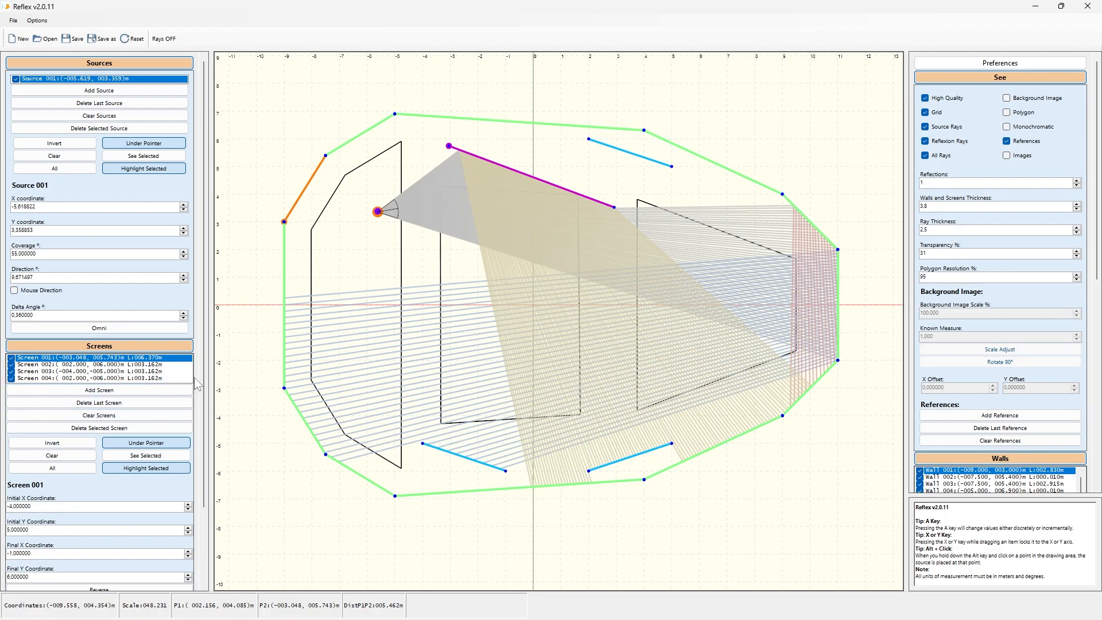
{"action": "scroll", "coordinate": [199, 381], "scroll_direction": "down", "scroll_amount": 3}
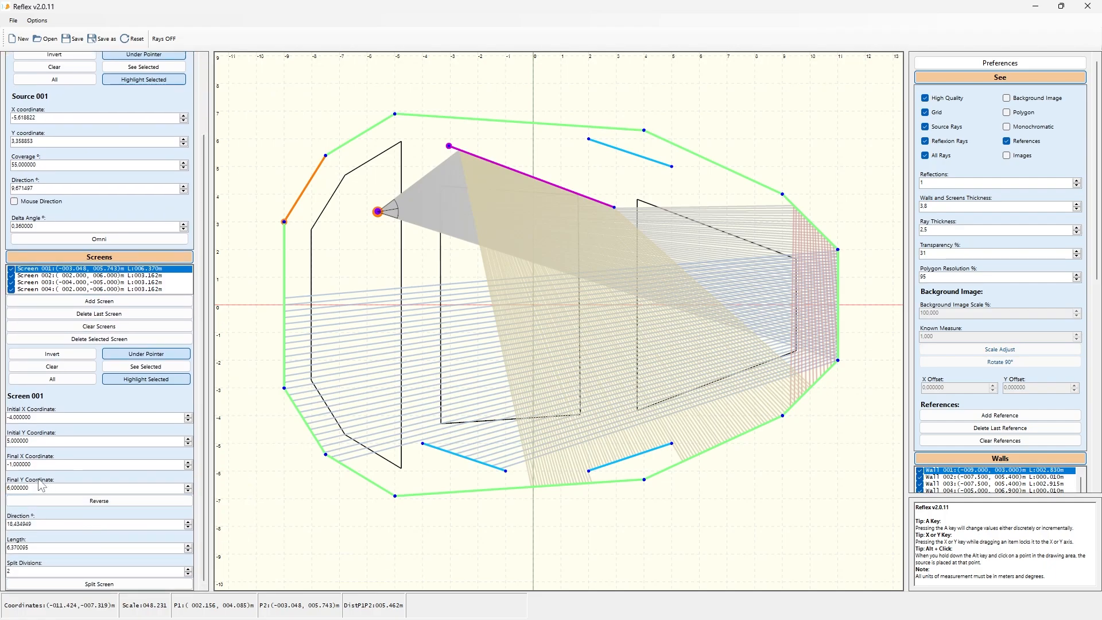
{"action": "left_click", "coordinate": [52, 523]}
{"action": "scroll", "coordinate": [53, 523], "scroll_direction": "down", "scroll_amount": 2}
{"action": "scroll", "coordinate": [53, 523], "scroll_direction": "up", "scroll_amount": 2}
{"action": "scroll", "coordinate": [54, 523], "scroll_direction": "down", "scroll_amount": 9}
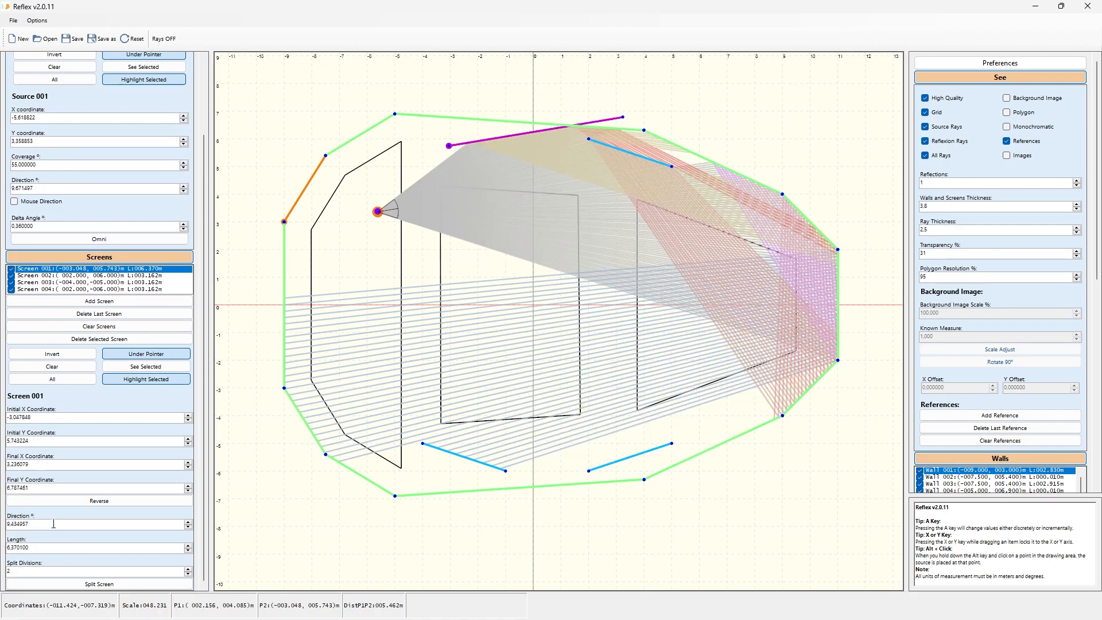
{"action": "scroll", "coordinate": [53, 524], "scroll_direction": "up", "scroll_amount": 4}
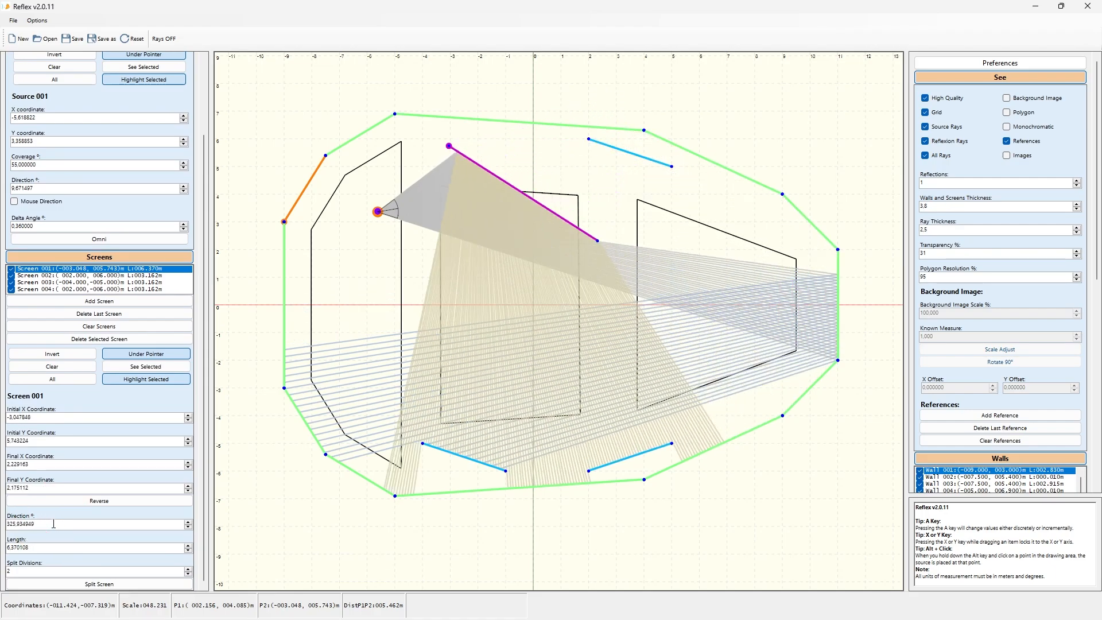
{"action": "scroll", "coordinate": [53, 524], "scroll_direction": "down", "scroll_amount": 4}
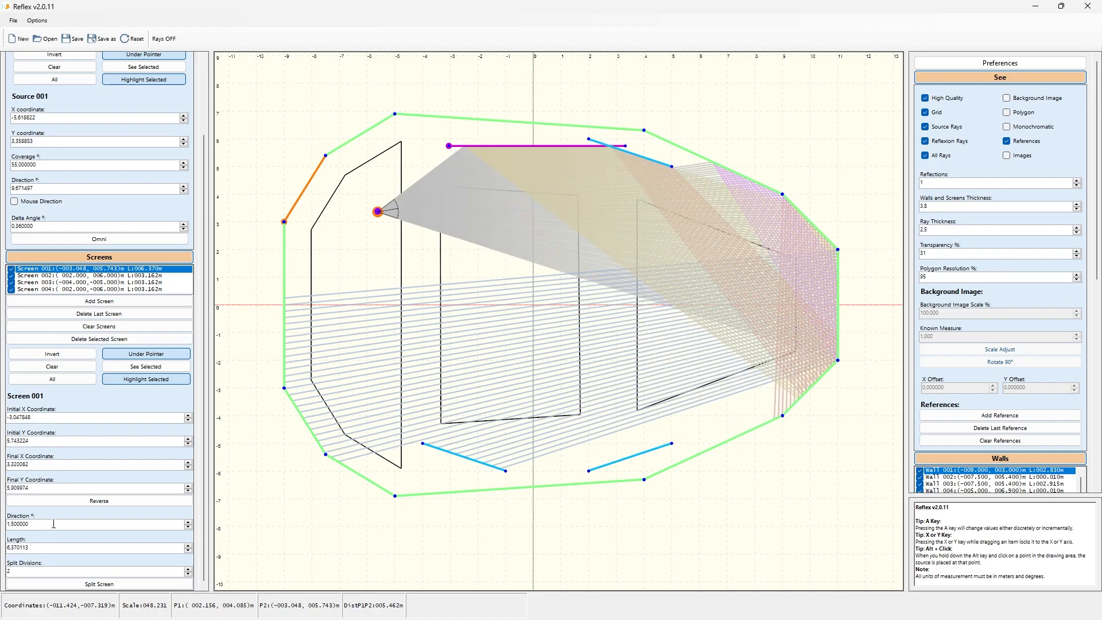
{"action": "scroll", "coordinate": [53, 524], "scroll_direction": "down", "scroll_amount": 6}
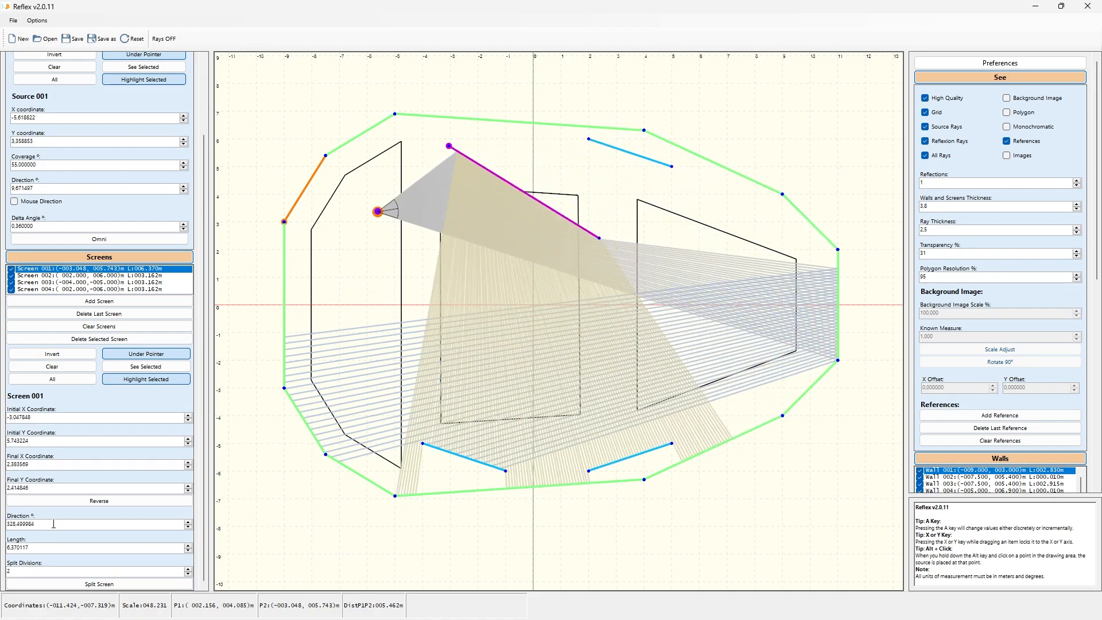
{"action": "scroll", "coordinate": [53, 523], "scroll_direction": "up", "scroll_amount": 5}
{"action": "scroll", "coordinate": [53, 524], "scroll_direction": "up", "scroll_amount": 3}
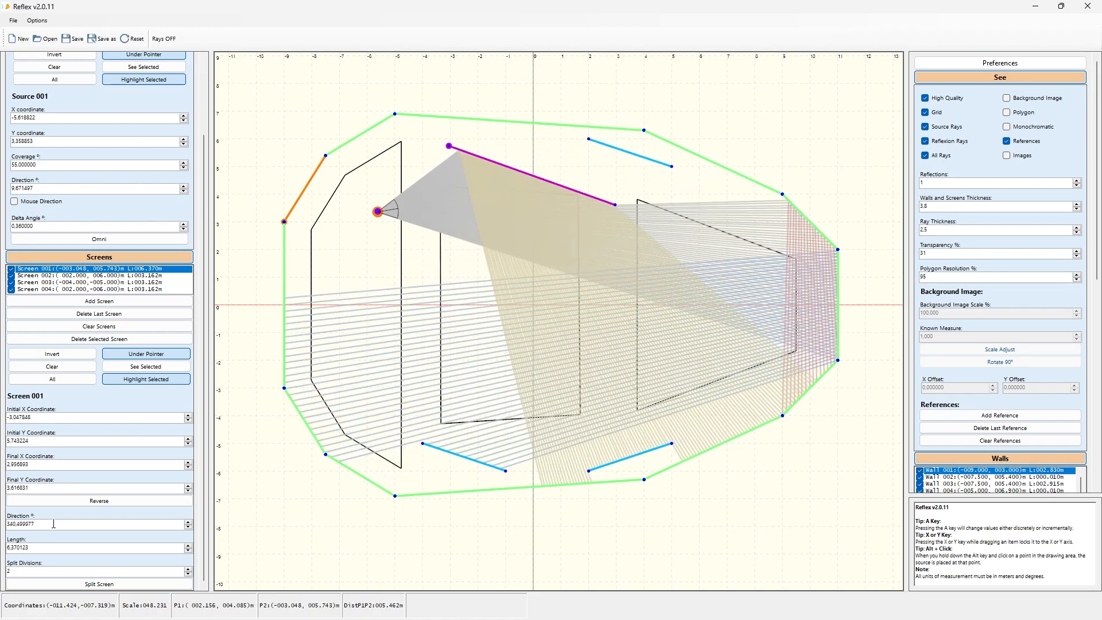
{"action": "scroll", "coordinate": [54, 524], "scroll_direction": "down", "scroll_amount": 3}
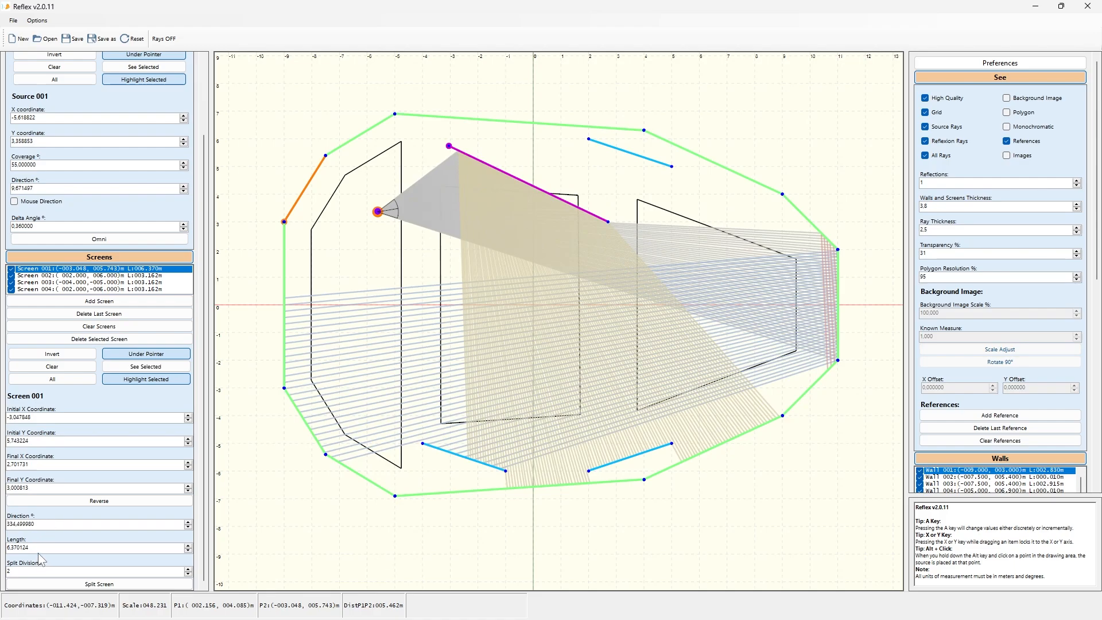
Step: Set the purple screen's length to about 3.97 m
{"action": "scroll", "coordinate": [40, 548], "scroll_direction": "down", "scroll_amount": 15}
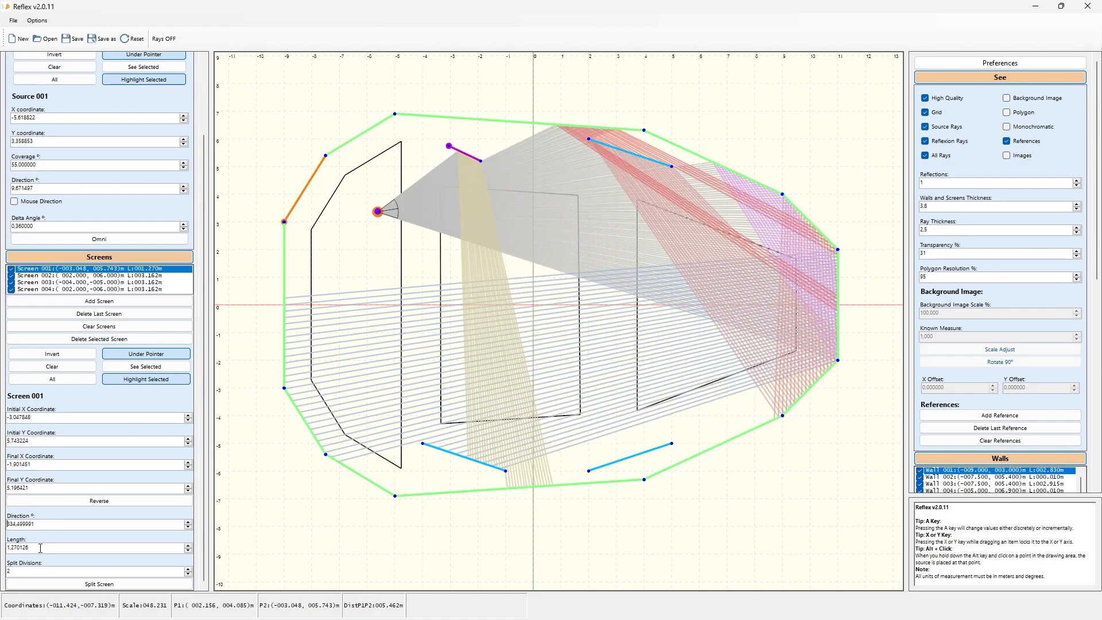
{"action": "scroll", "coordinate": [40, 548], "scroll_direction": "up", "scroll_amount": 6}
{"action": "scroll", "coordinate": [41, 548], "scroll_direction": "down", "scroll_amount": 2}
{"action": "scroll", "coordinate": [40, 548], "scroll_direction": "up", "scroll_amount": 3}
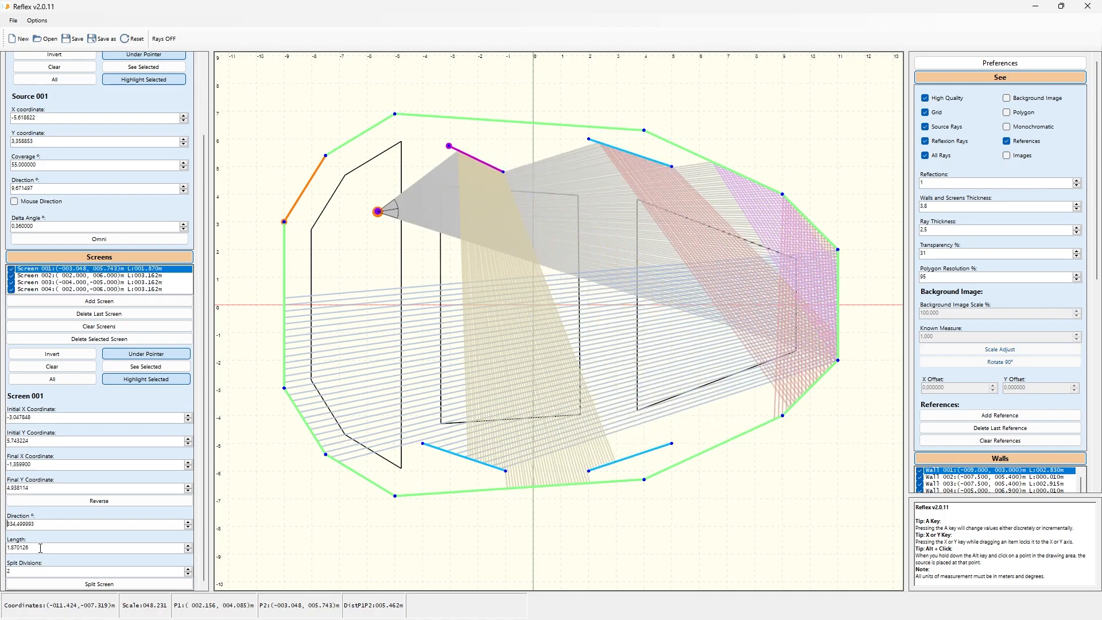
{"action": "scroll", "coordinate": [40, 548], "scroll_direction": "down", "scroll_amount": 2}
{"action": "scroll", "coordinate": [40, 548], "scroll_direction": "up", "scroll_amount": 3}
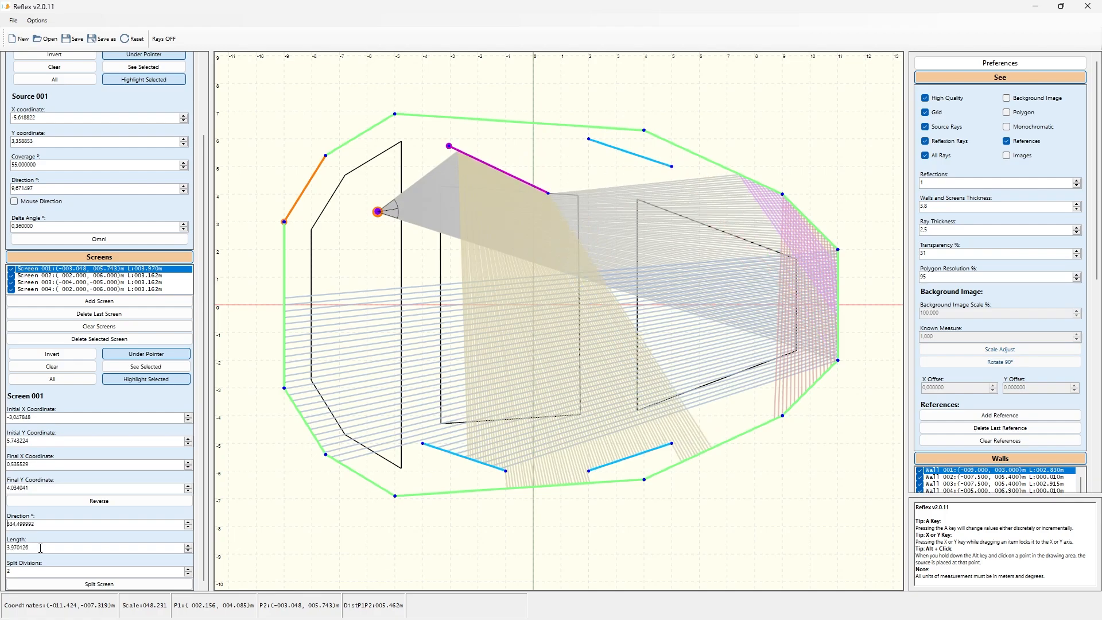
Step: Reverse the purple screen's orientation and set its direction to about 157.5°
{"action": "left_click", "coordinate": [109, 501]}
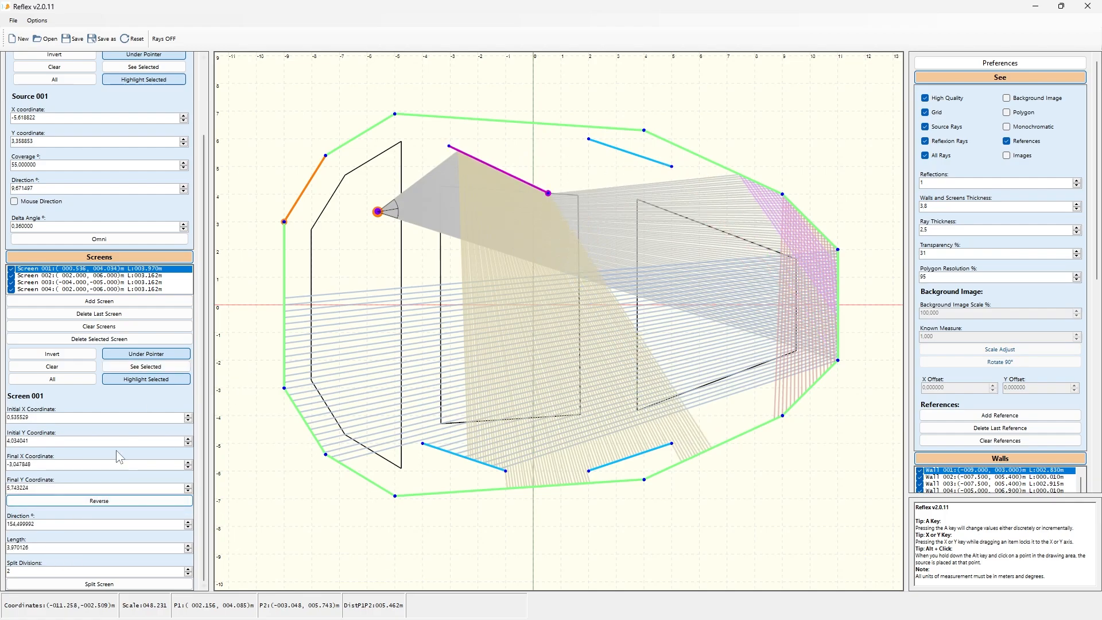
{"action": "left_click", "coordinate": [58, 525]}
{"action": "scroll", "coordinate": [58, 526], "scroll_direction": "up", "scroll_amount": 15}
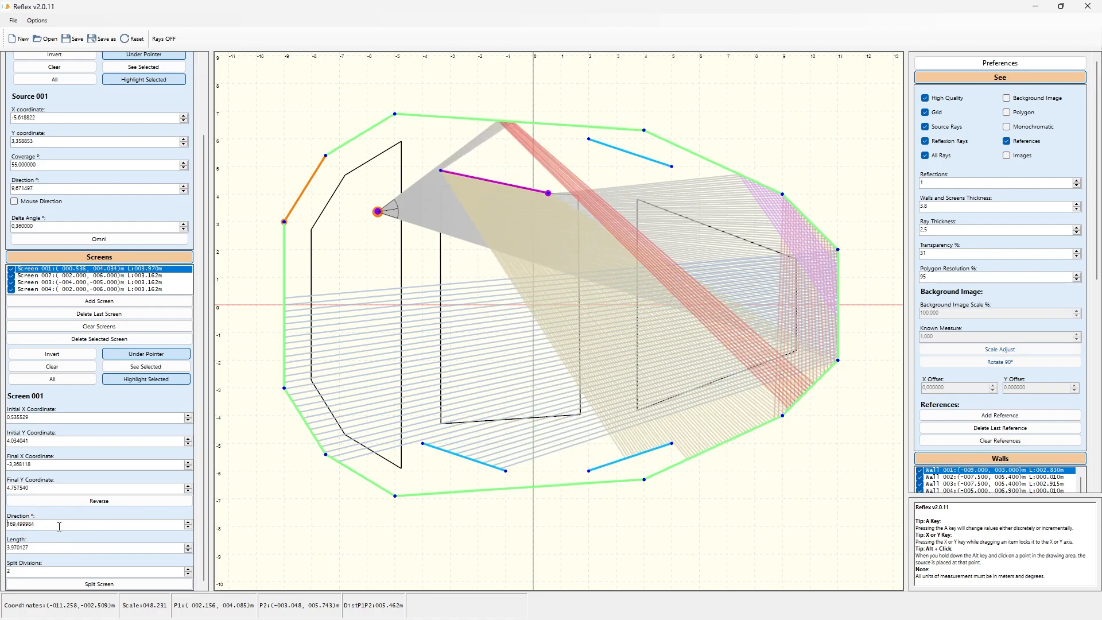
{"action": "scroll", "coordinate": [59, 526], "scroll_direction": "down", "scroll_amount": 13}
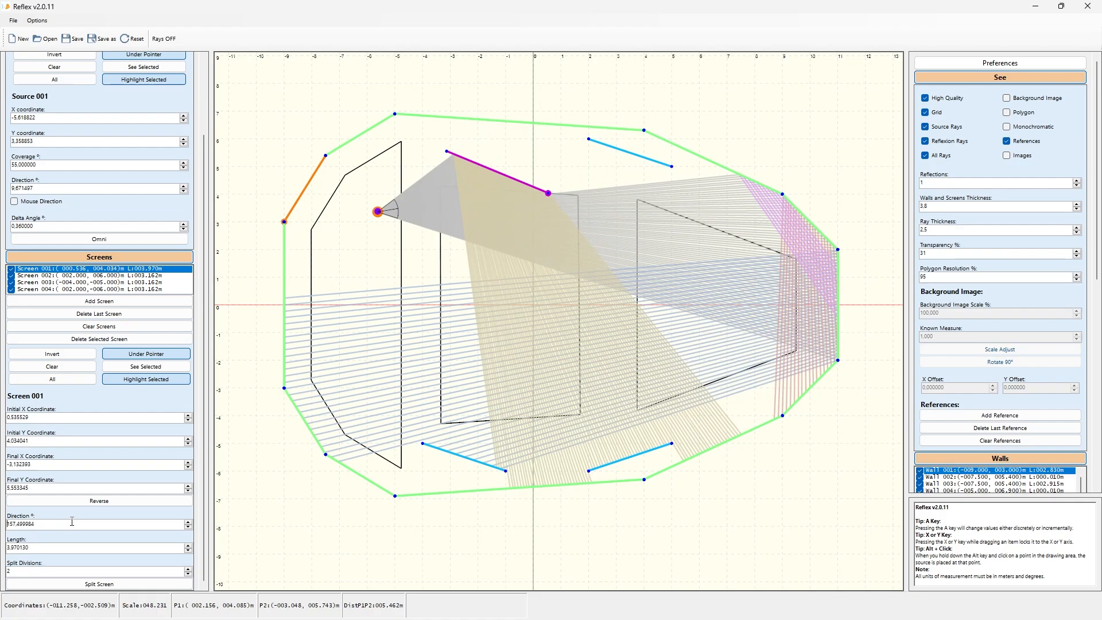
Step: Split the purple screen in two and move its right endpoint to about (0.10, 3.44) m
{"action": "left_click", "coordinate": [108, 584]}
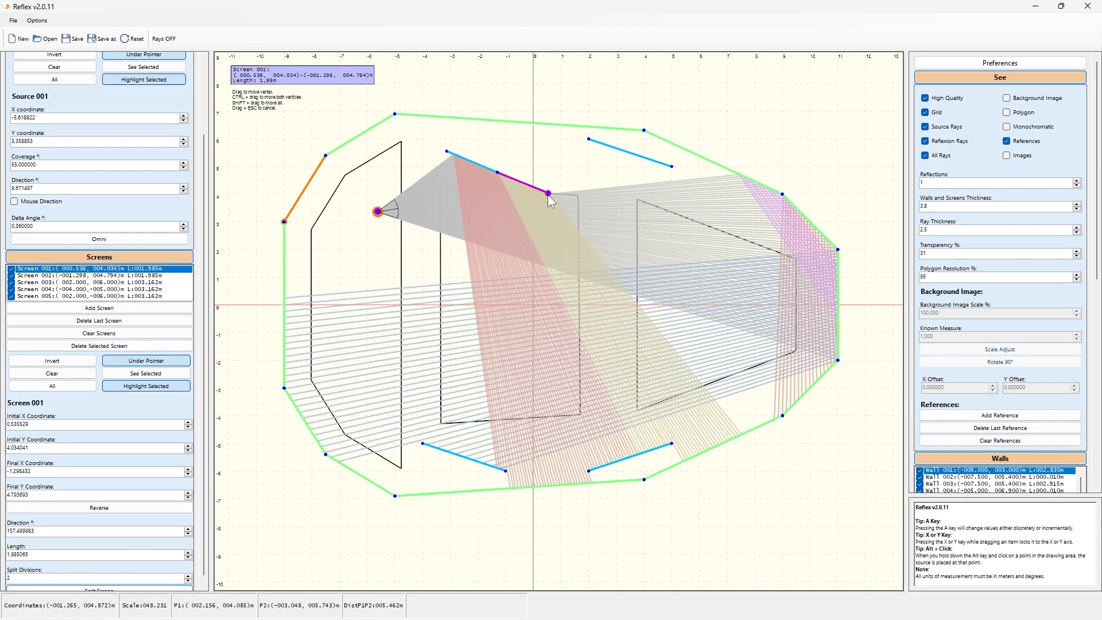
{"action": "mouse_move", "coordinate": [548, 194]}
{"action": "left_mouse_down"}
{"action": "mouse_move", "coordinate": [529, 199]}
{"action": "mouse_move", "coordinate": [537, 209]}
{"action": "left_mouse_up"}
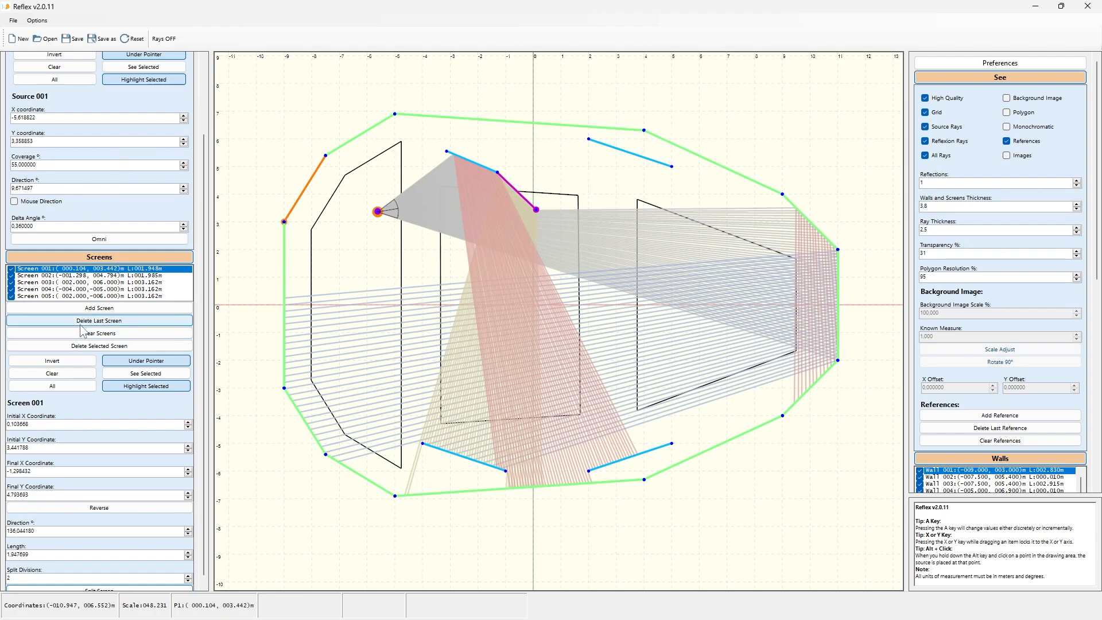
Step: Add a chain of connected screens from about (-2.51, 7.80) through (1.70, 5.10) down to about (0.93, -1.02) m
{"action": "left_click", "coordinate": [109, 311]}
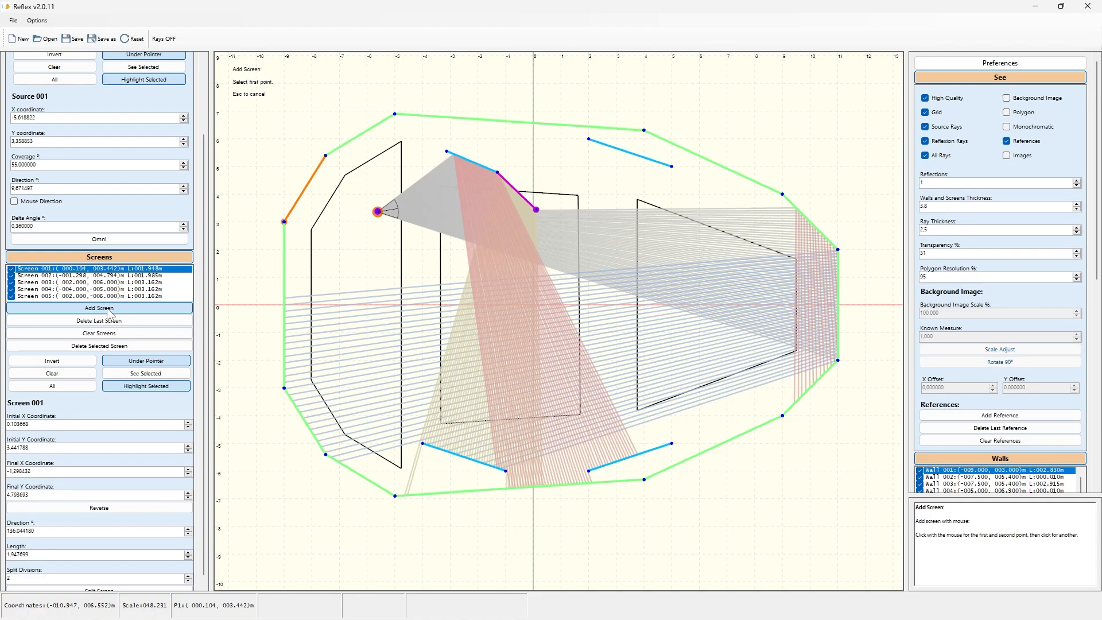
{"action": "left_click", "coordinate": [463, 89]}
{"action": "left_click", "coordinate": [477, 137]}
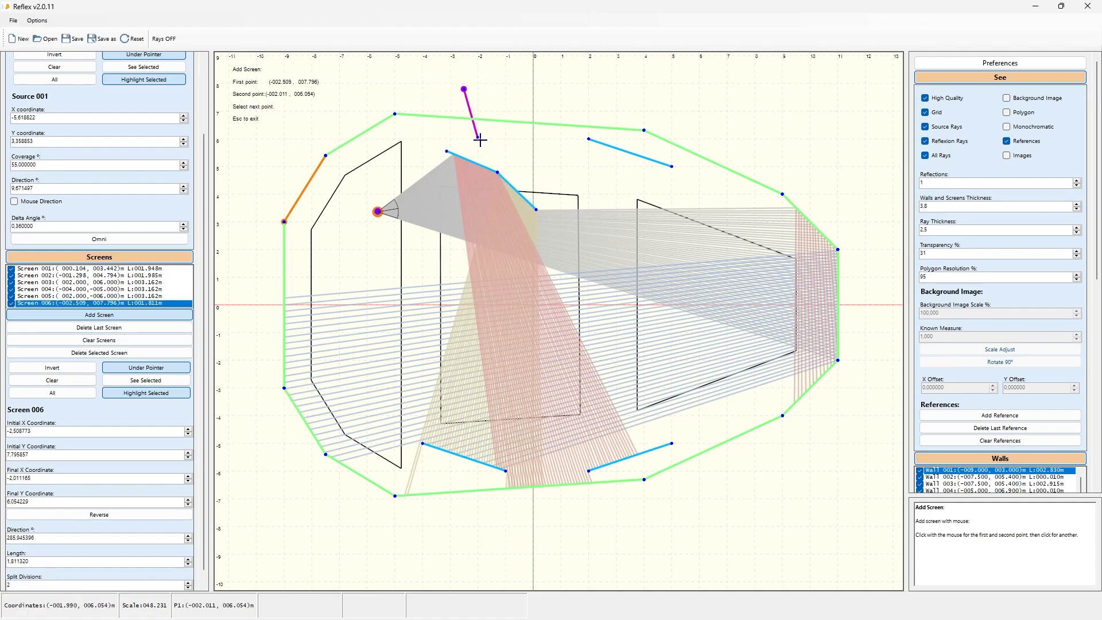
{"action": "left_click", "coordinate": [528, 160]}
{"action": "left_click", "coordinate": [581, 164]}
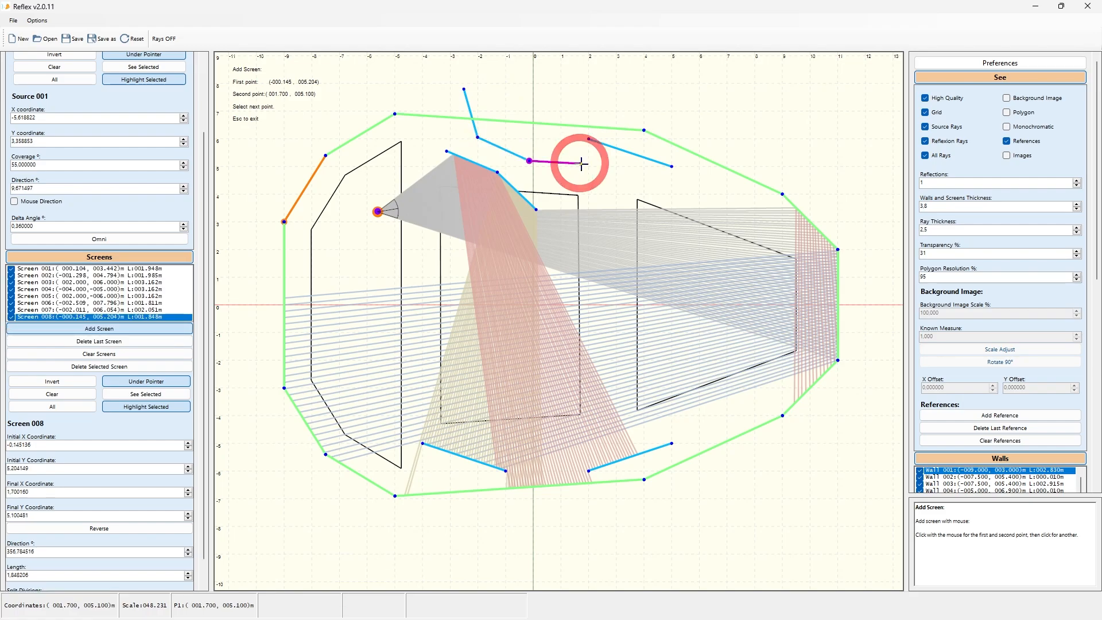
{"action": "left_click", "coordinate": [604, 216]}
{"action": "left_click", "coordinate": [607, 265]}
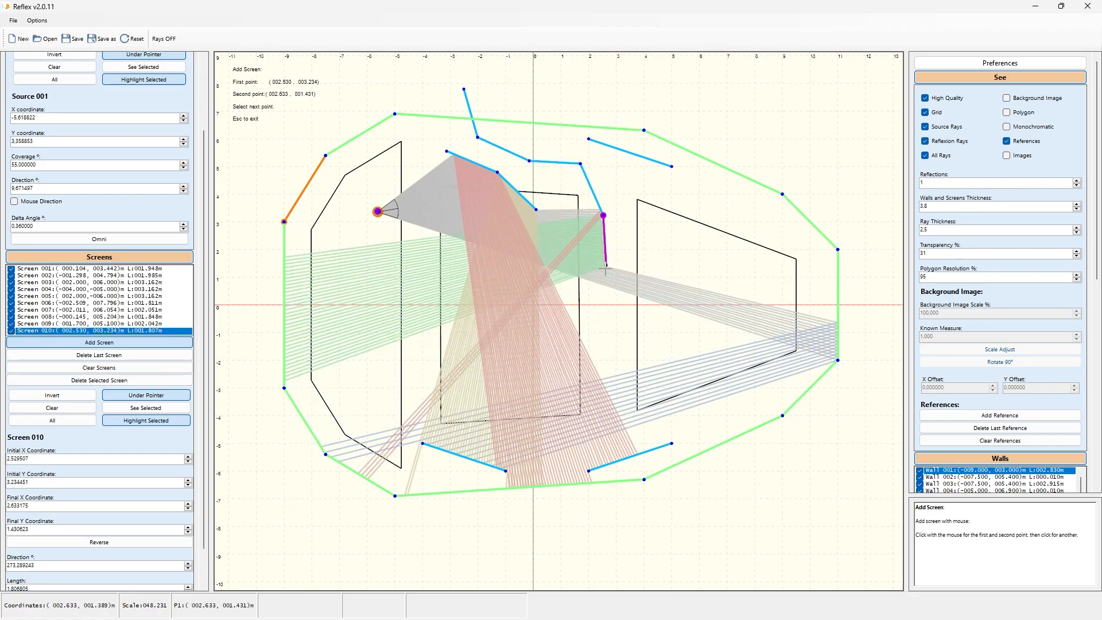
{"action": "left_click", "coordinate": [559, 332]}
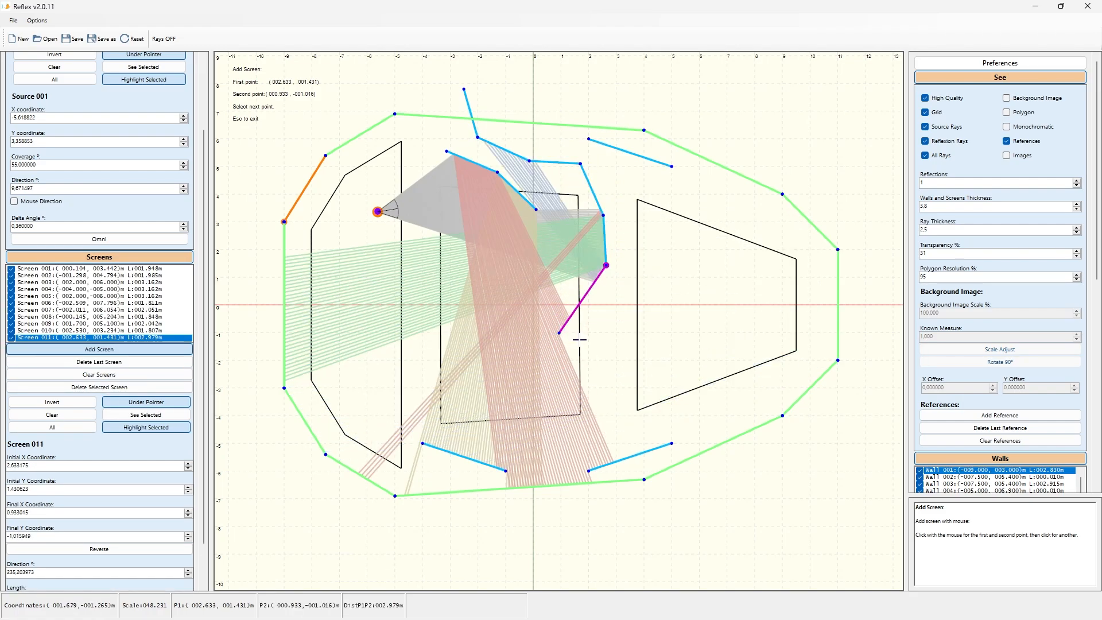
{"action": "key", "text": "Escape"}
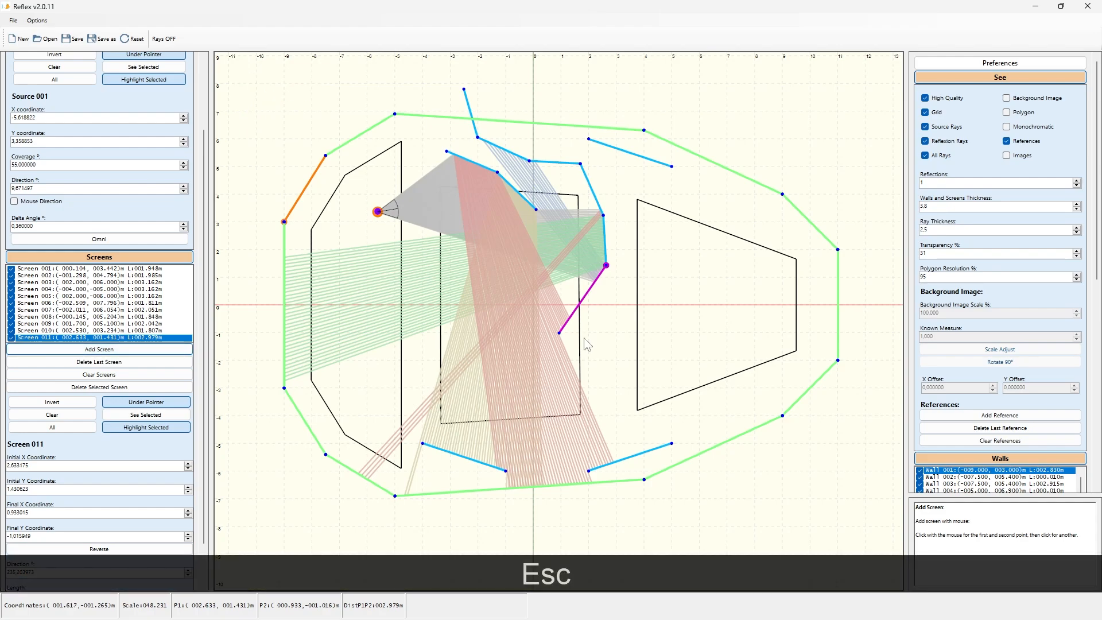
Step: Move the chain's top end to about (-3.13, 5.55) m and the purple screen's left end to about (-3.84, 5.18) m
{"action": "mouse_move", "coordinate": [464, 95]}
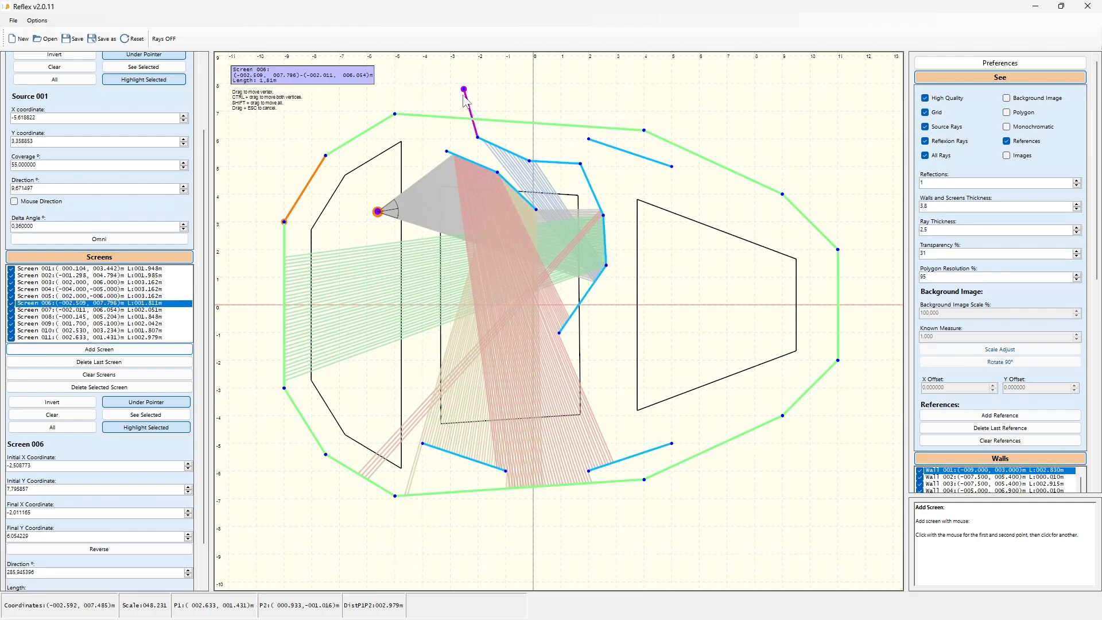
{"action": "left_click_drag", "start_coordinate": [465, 94], "coordinate": [450, 153]}
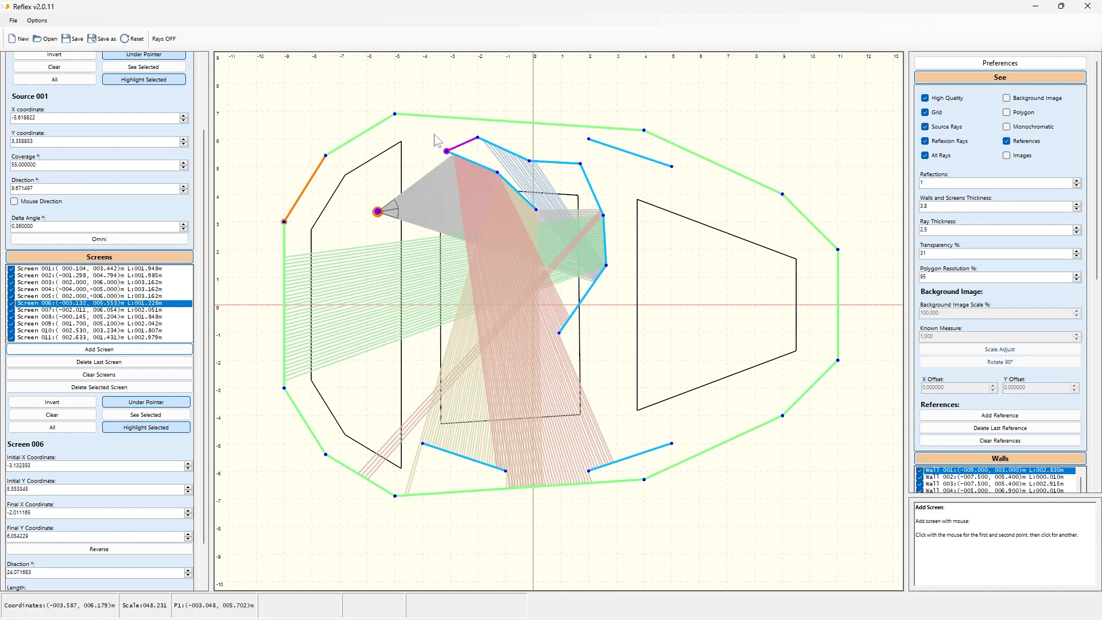
{"action": "left_click", "coordinate": [445, 152]}
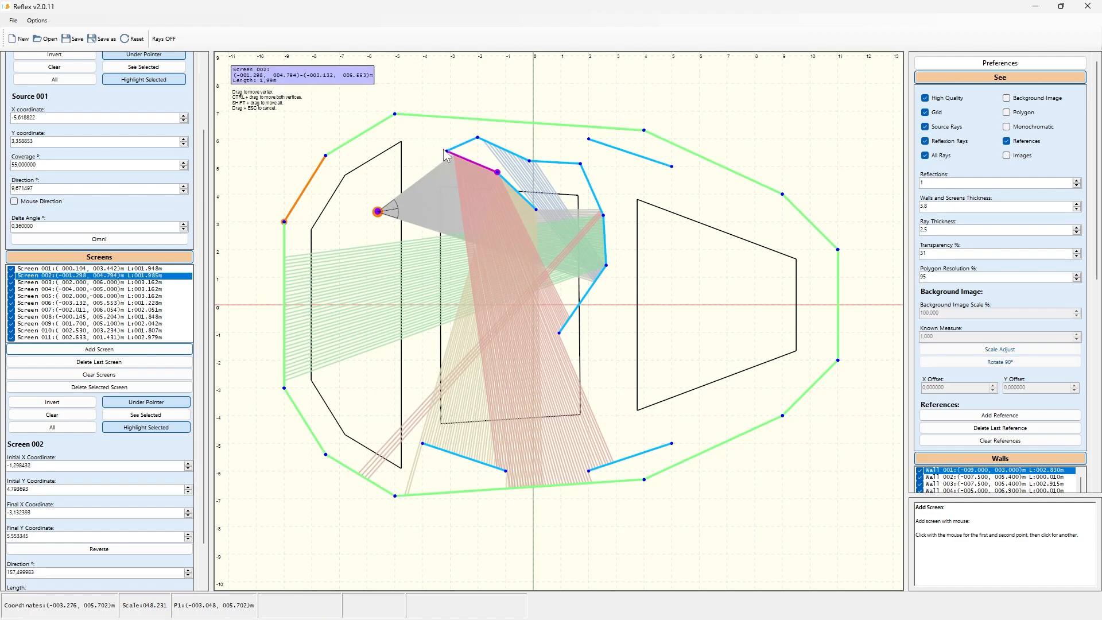
{"action": "left_click_drag", "start_coordinate": [449, 155], "coordinate": [428, 164]}
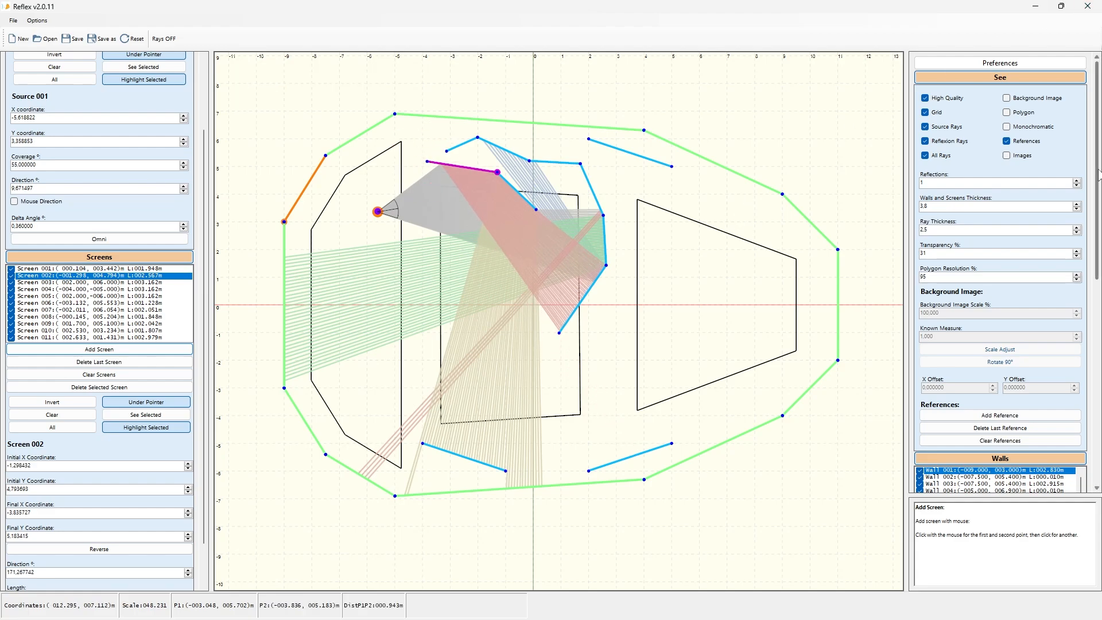
Step: Disable snapping and move the sound source to about (-5.99, -0.25) m
{"action": "scroll", "coordinate": [1098, 176], "scroll_direction": "down", "scroll_amount": 3}
{"action": "scroll", "coordinate": [1098, 175], "scroll_direction": "up", "scroll_amount": 5}
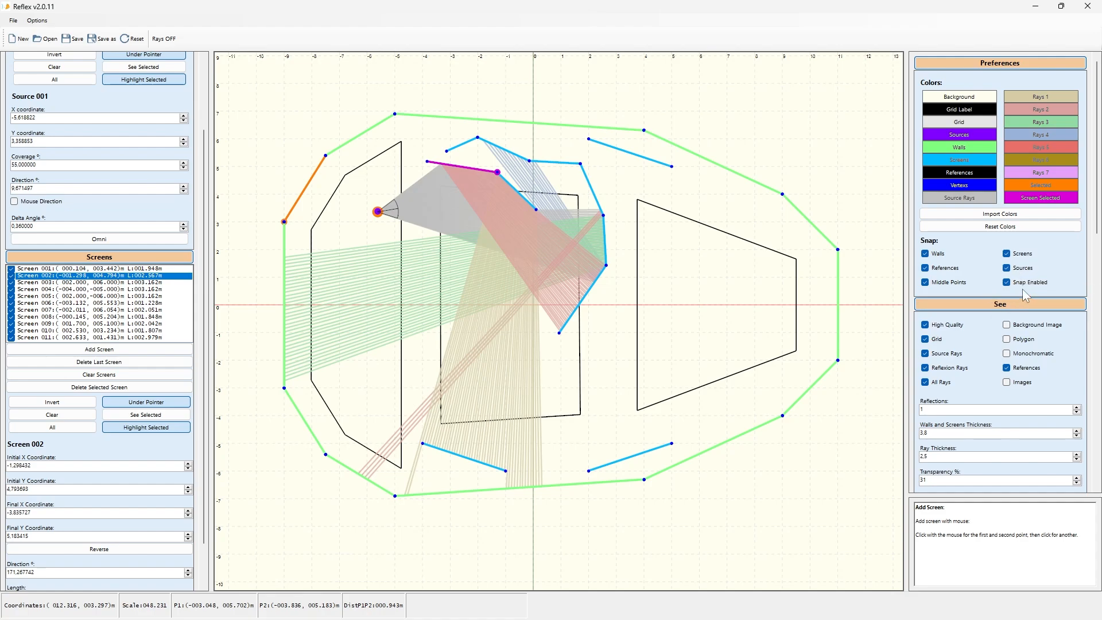
{"action": "left_click", "coordinate": [1007, 282]}
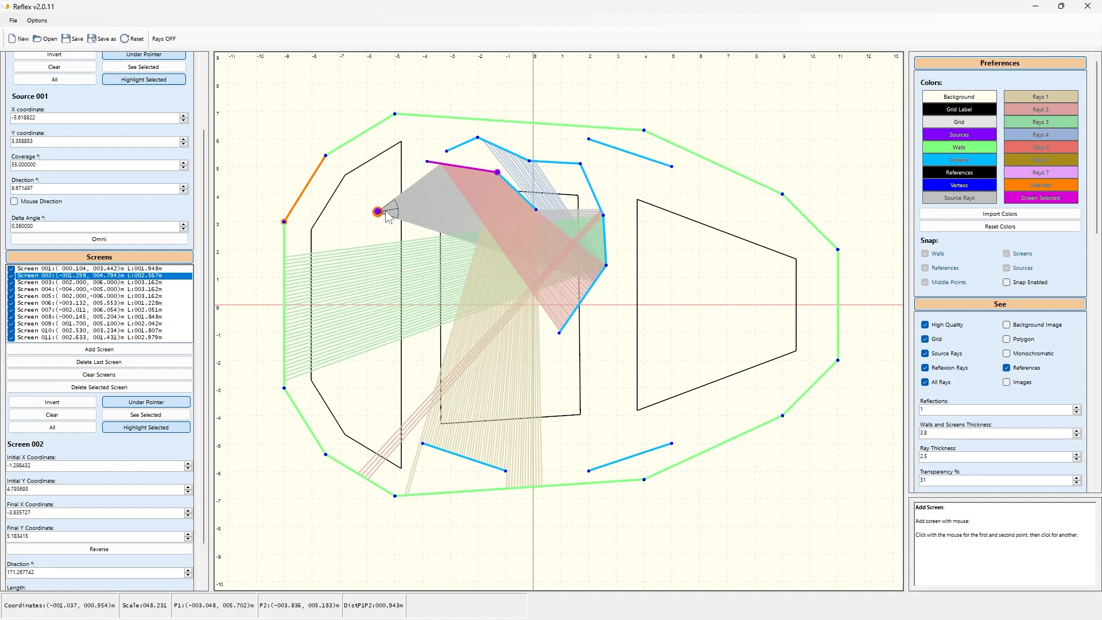
{"action": "left_click_drag", "start_coordinate": [389, 217], "coordinate": [366, 321]}
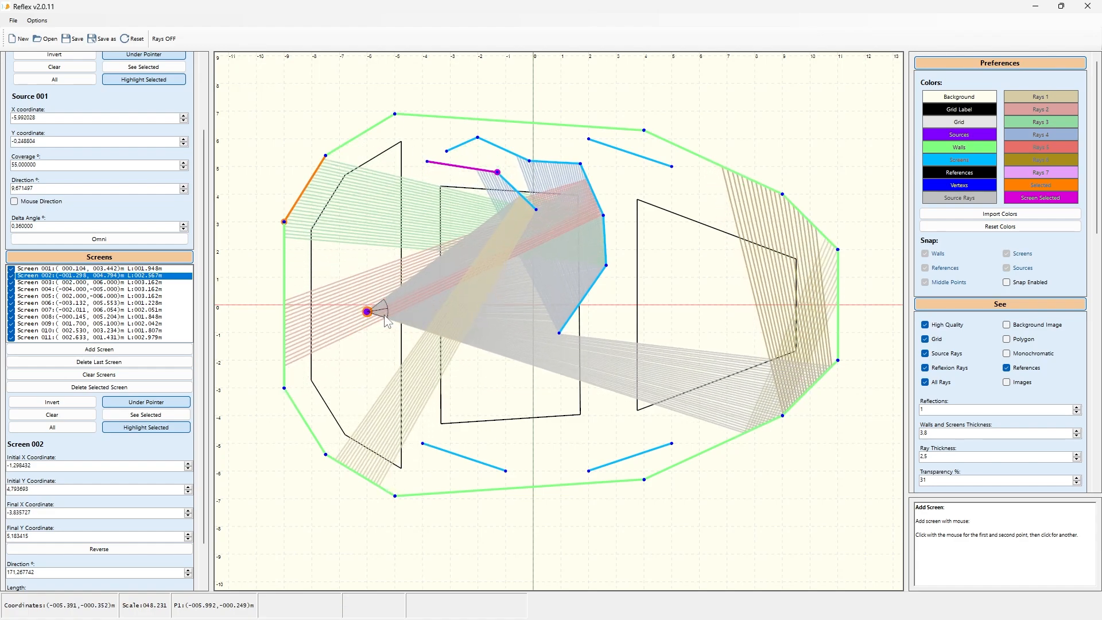
Step: Re-enable snapping and move the sound source to about (-5.74, -2.67) m
{"action": "left_click", "coordinate": [1014, 286]}
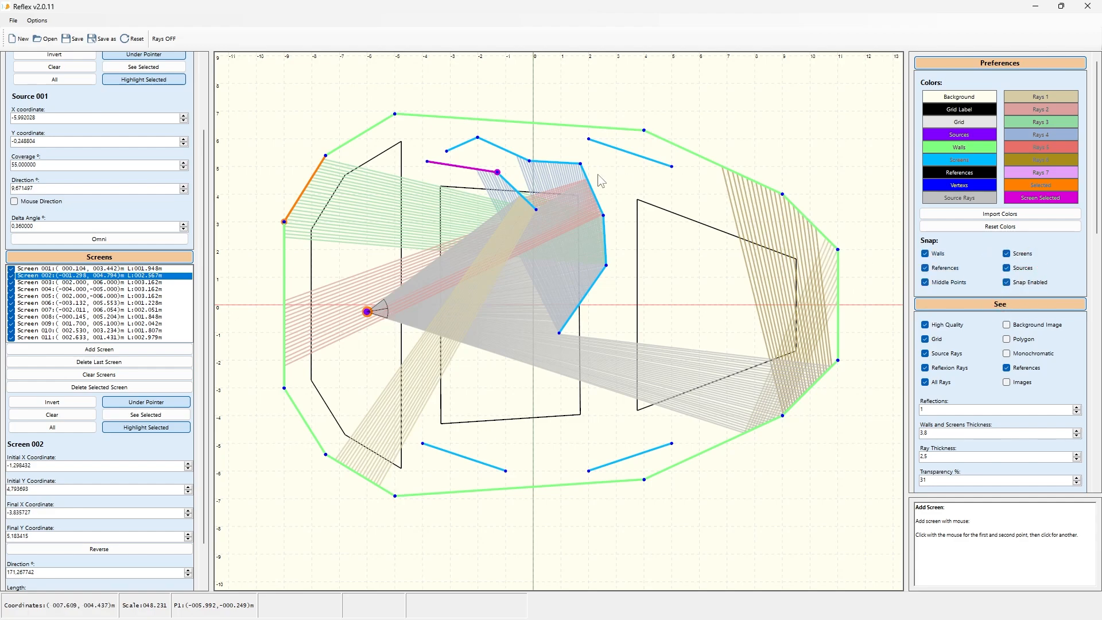
{"action": "left_click_drag", "start_coordinate": [364, 315], "coordinate": [374, 379]}
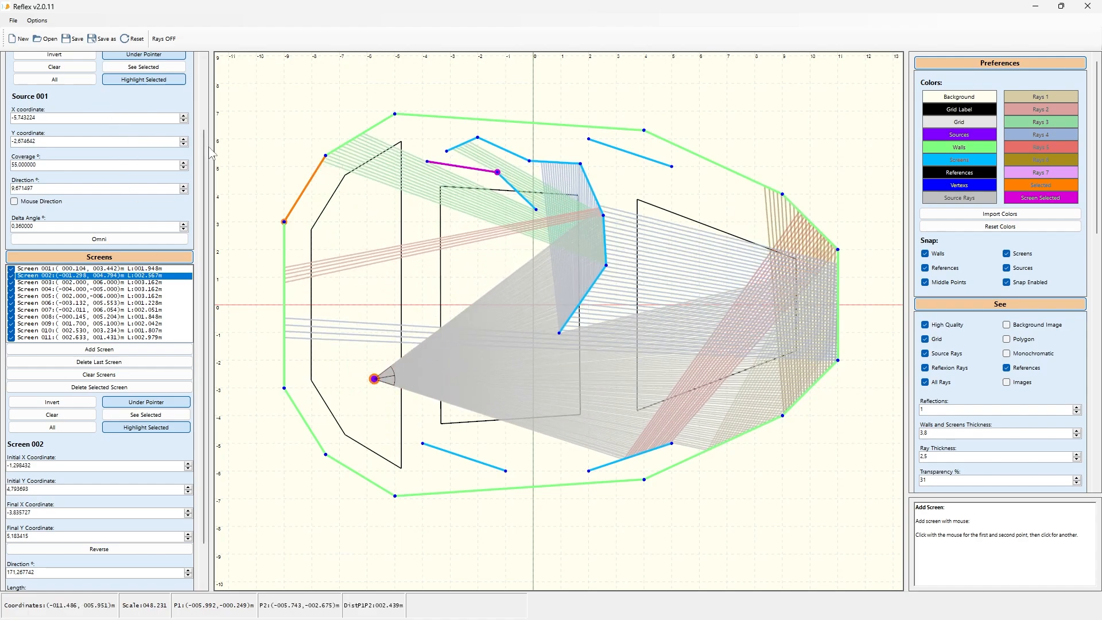
Step: Add two new sound sources at about (-5.91, 0.00) m and (-5.43, 4.33) m
{"action": "left_click_drag", "start_coordinate": [204, 171], "coordinate": [217, 72]}
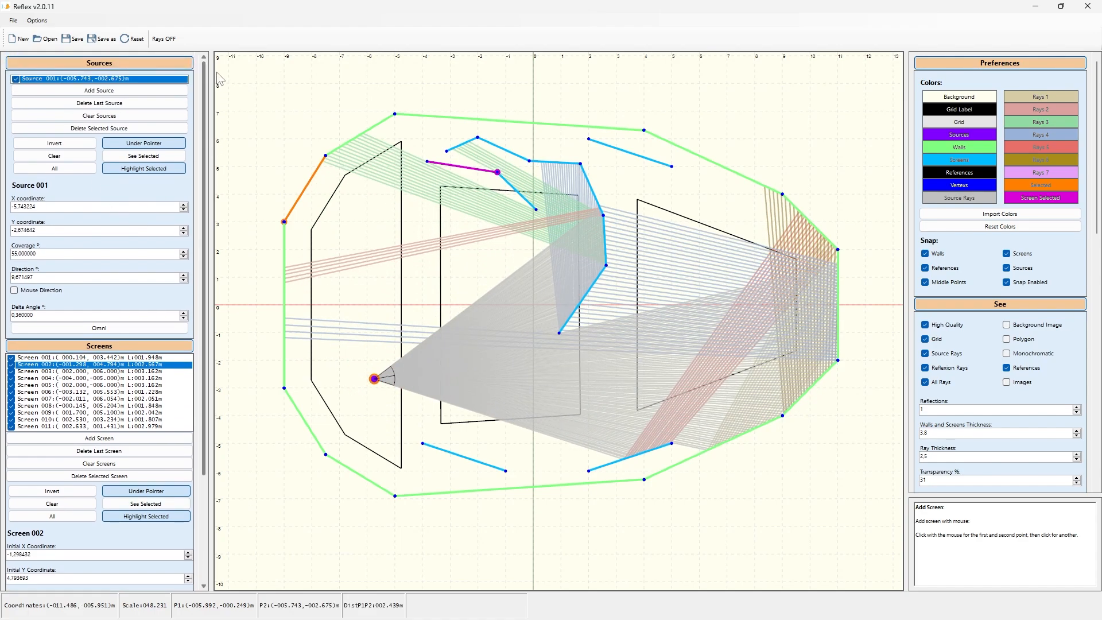
{"action": "left_click", "coordinate": [99, 90]}
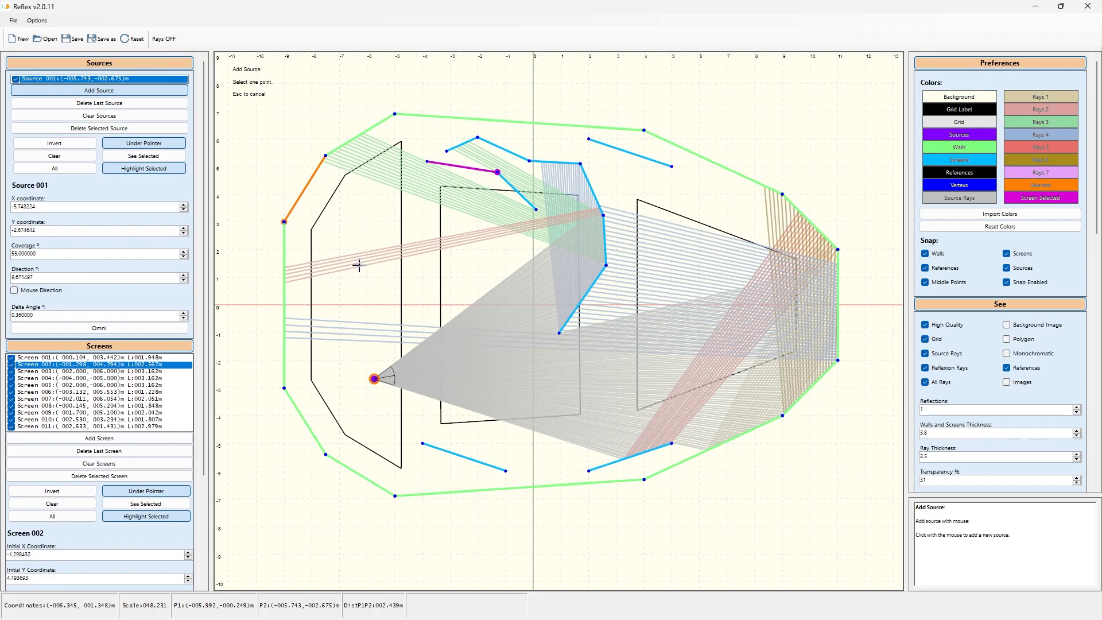
{"action": "left_click", "coordinate": [369, 304]}
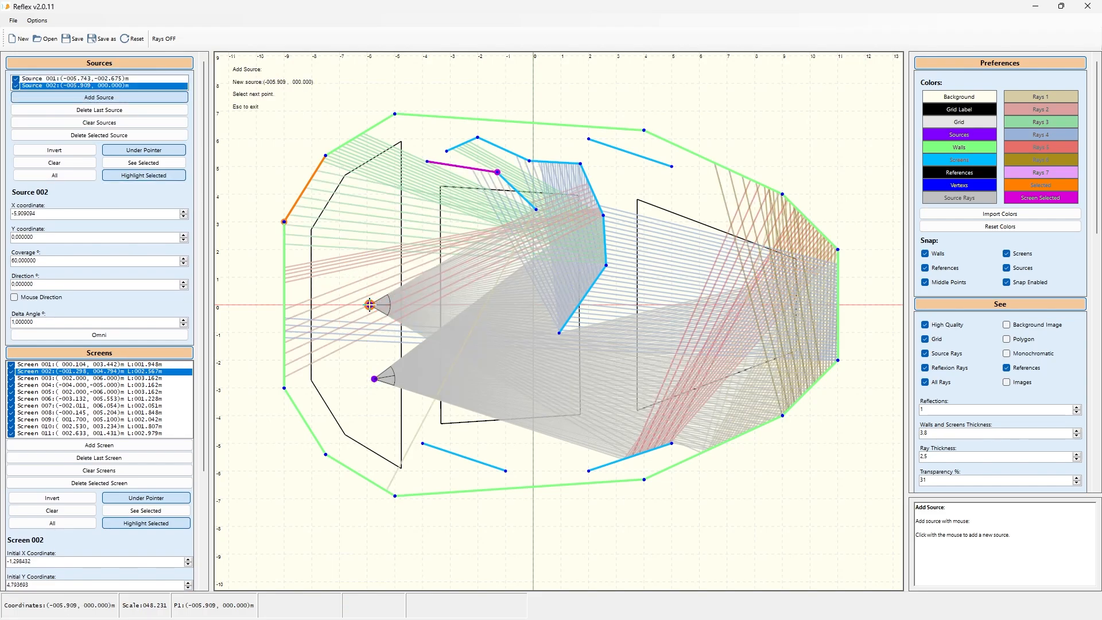
{"action": "left_click", "coordinate": [383, 184]}
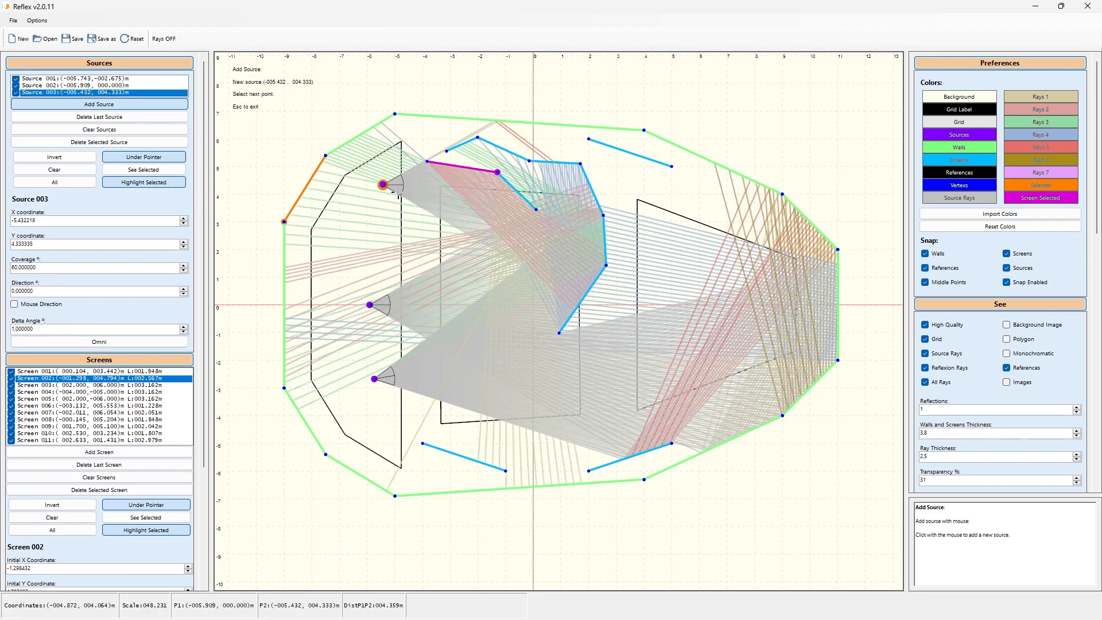
{"action": "key", "text": "Escape"}
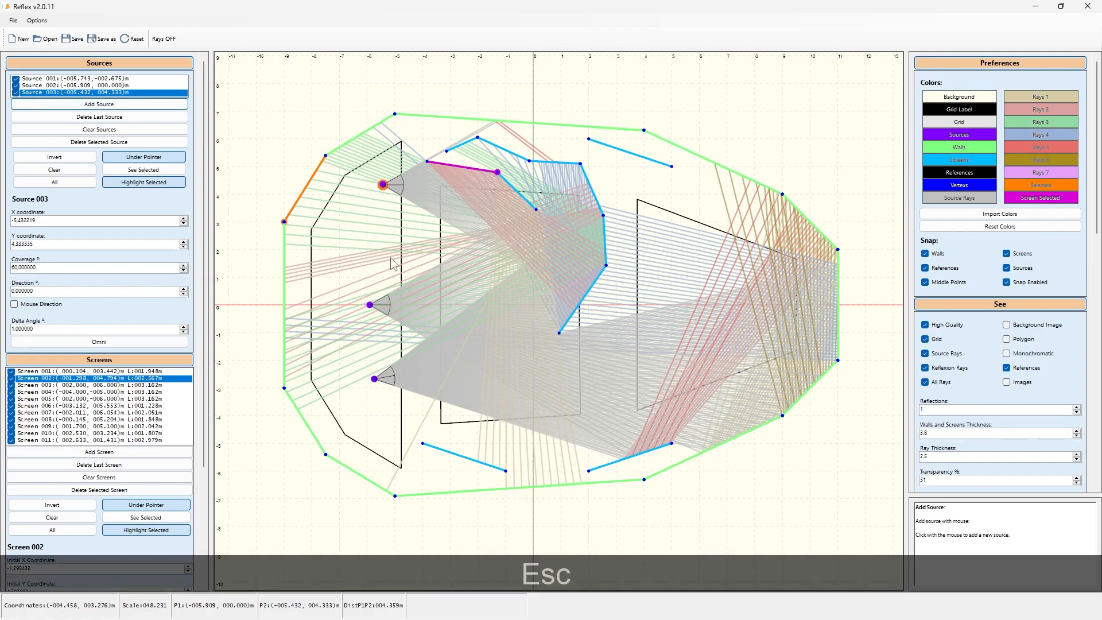
Step: Move the two new sources left to about (-6.72, 2.96) m and (-7.26, -1.08) m
{"action": "left_click_drag", "start_coordinate": [384, 186], "coordinate": [346, 222]}
{"action": "left_click_drag", "start_coordinate": [368, 310], "coordinate": [329, 340]}
Step: Move the first source to about (5.56, -0.33) m and aim it leftward at about -175° using mouse direction
{"action": "left_click_drag", "start_coordinate": [369, 376], "coordinate": [687, 315]}
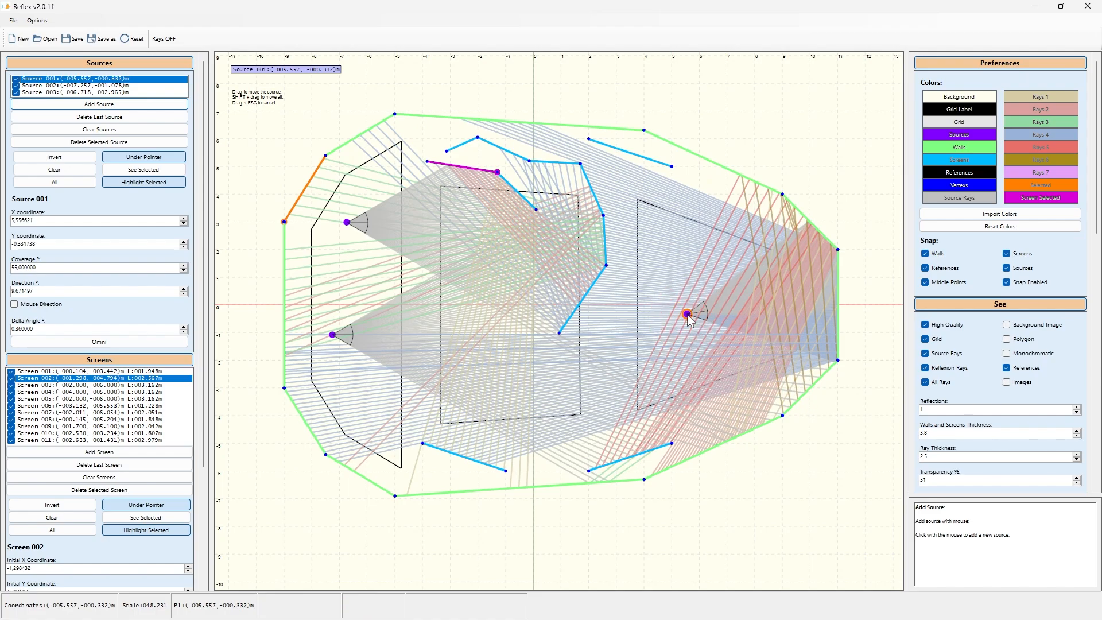
{"action": "key", "text": "ctrl+d"}
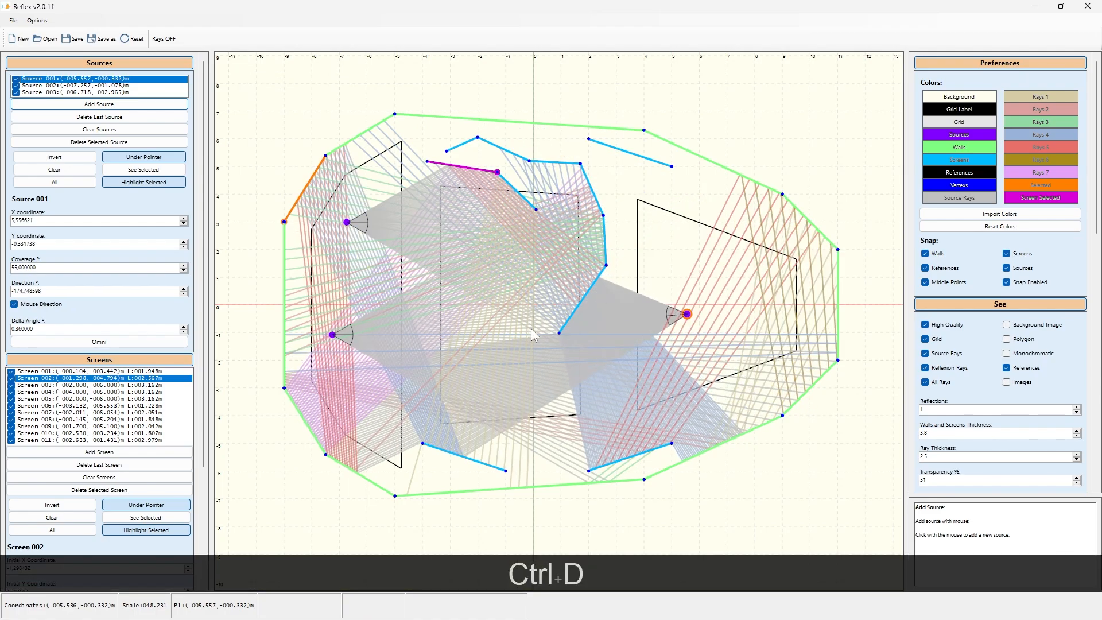
{"action": "left_click", "coordinate": [347, 223]}
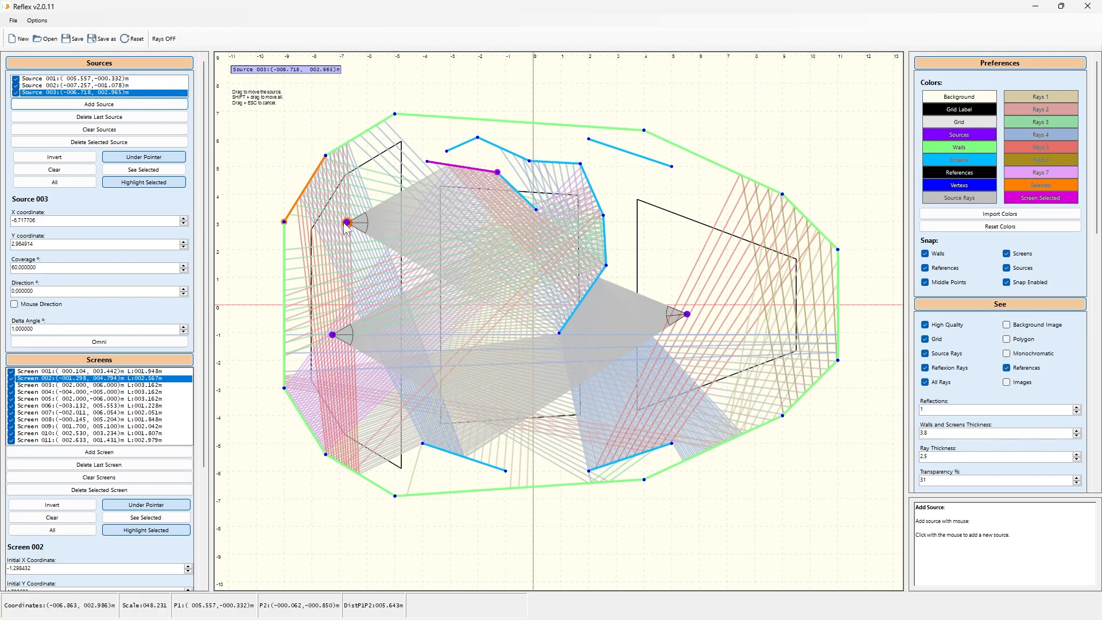
Step: Nudge the upper-left source to about (-6.86, 2.99) m and aim it at about -20° with mouse direction
{"action": "left_click_drag", "start_coordinate": [344, 224], "coordinate": [343, 223]}
{"action": "key", "text": "ctrl+d"}
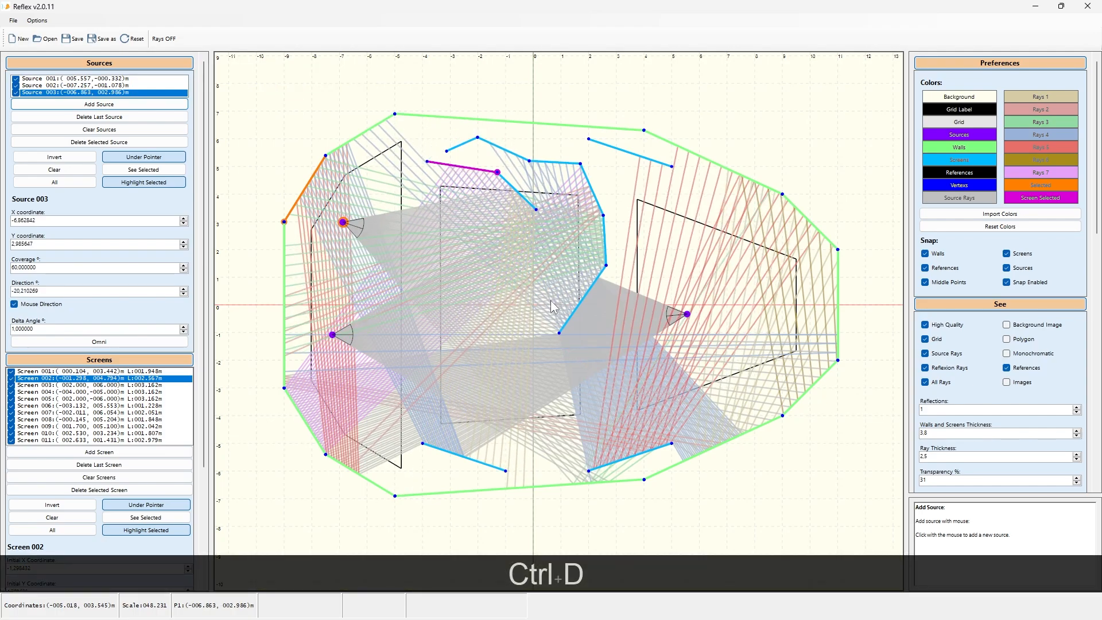
{"action": "left_click", "coordinate": [550, 301]}
Step: Move the lower-left source to about (-7.17, -2.22) m and aim it at about 21° with mouse direction
{"action": "left_click", "coordinate": [334, 336]}
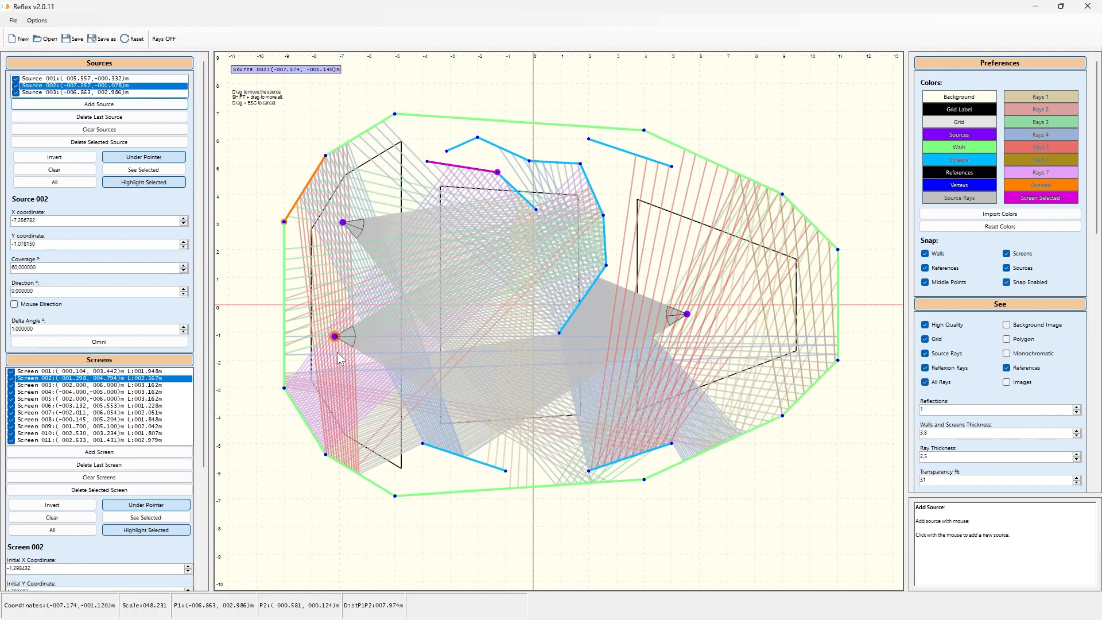
{"action": "left_click_drag", "start_coordinate": [338, 354], "coordinate": [334, 365]}
{"action": "key", "text": "ctrl+d"}
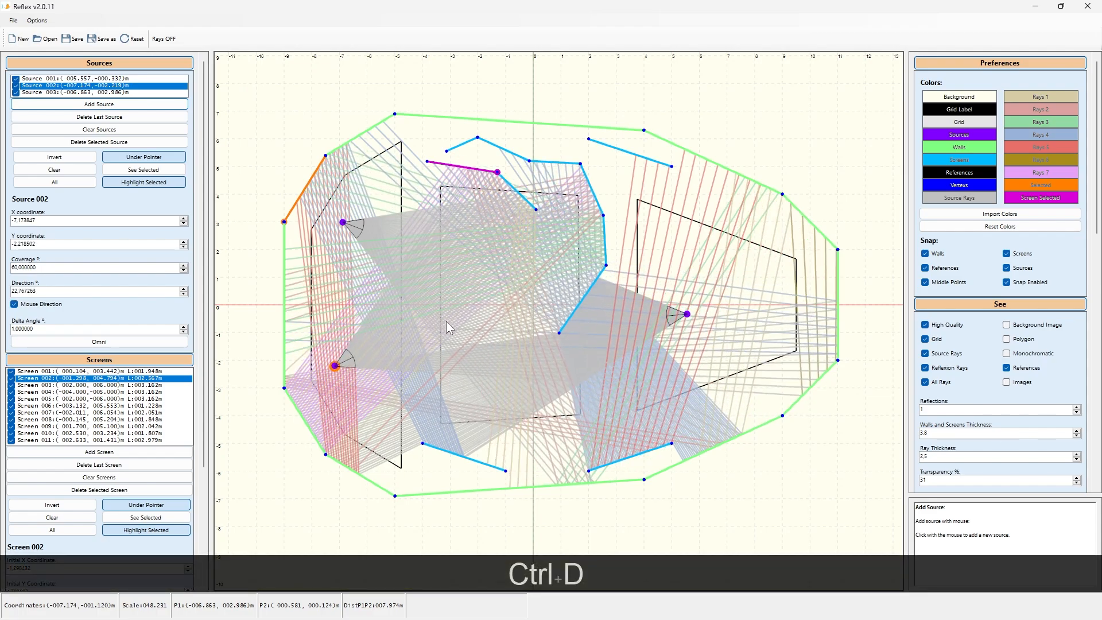
{"action": "left_click", "coordinate": [446, 322]}
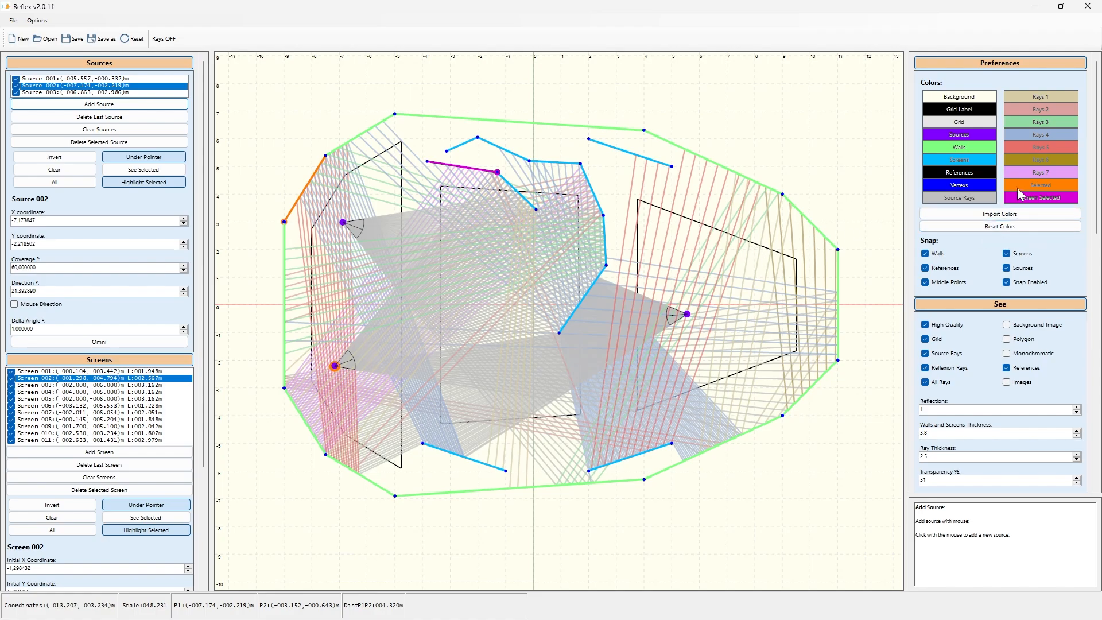
Step: Browse the Preferences, See and Walls panels
{"action": "left_click_drag", "start_coordinate": [1097, 186], "coordinate": [1101, 265]}
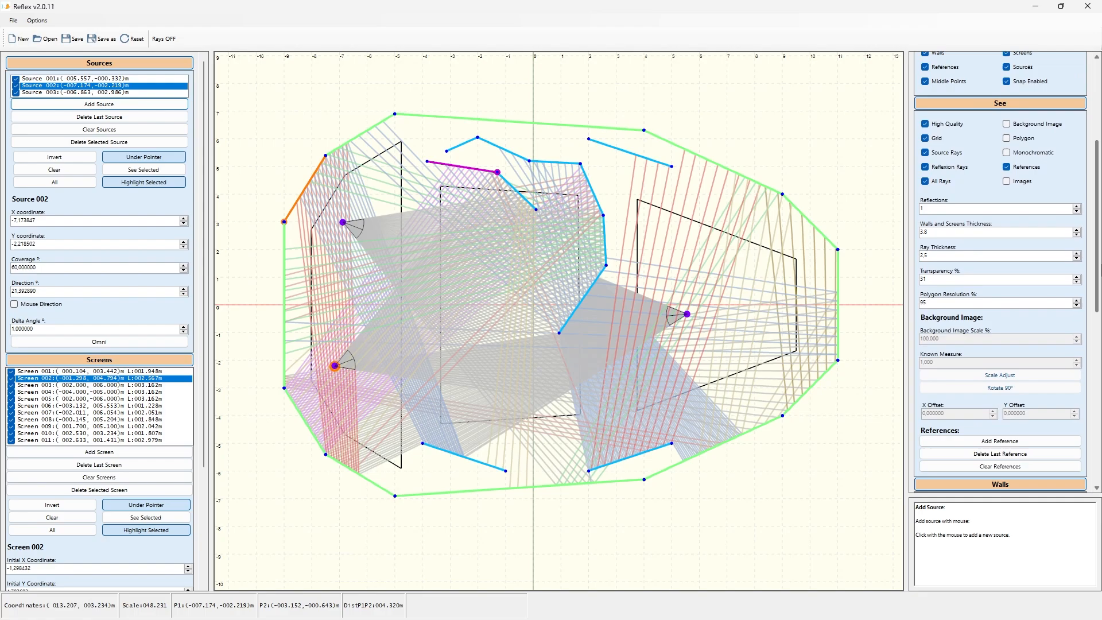
{"action": "scroll", "coordinate": [1081, 460], "scroll_direction": "down", "scroll_amount": 10}
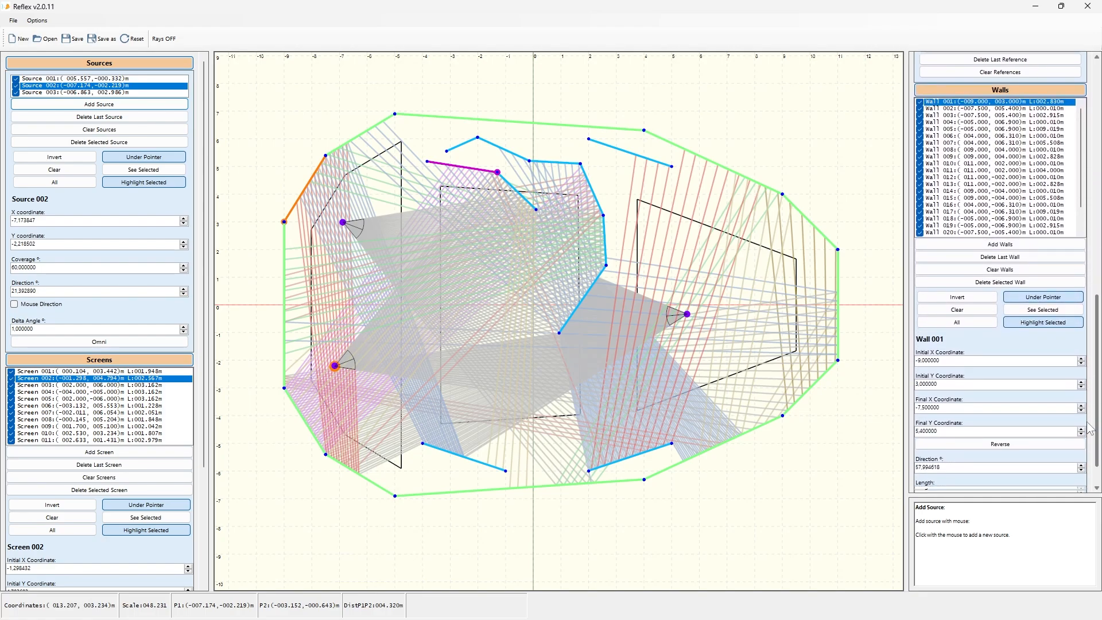
{"action": "scroll", "coordinate": [1033, 402], "scroll_direction": "up", "scroll_amount": 10}
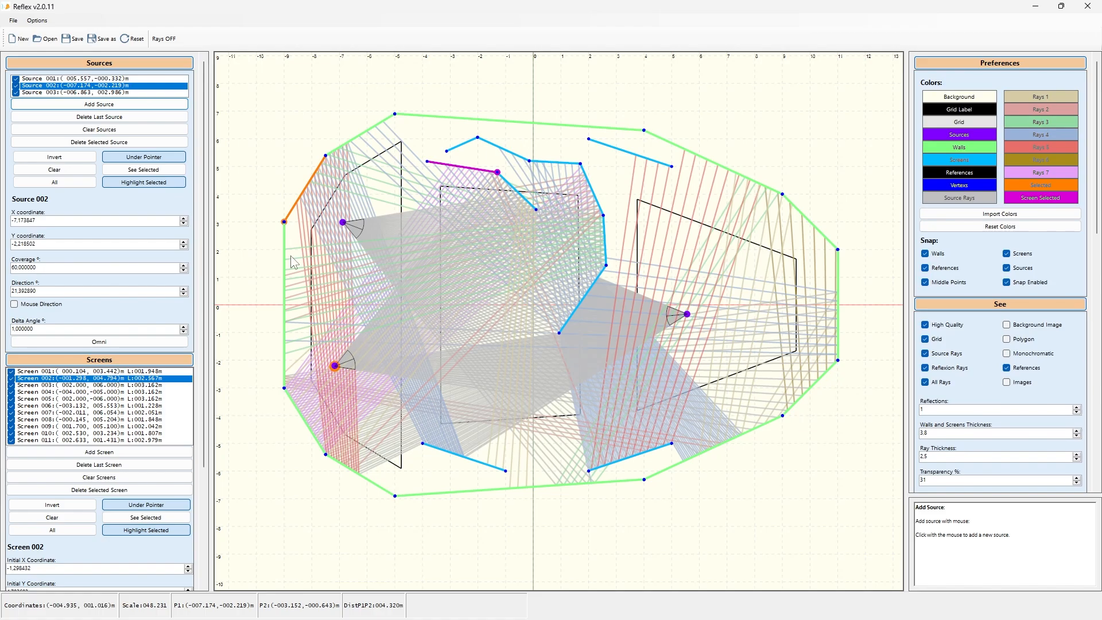
Step: Reset the scene and start a new empty project
{"action": "left_click", "coordinate": [133, 40]}
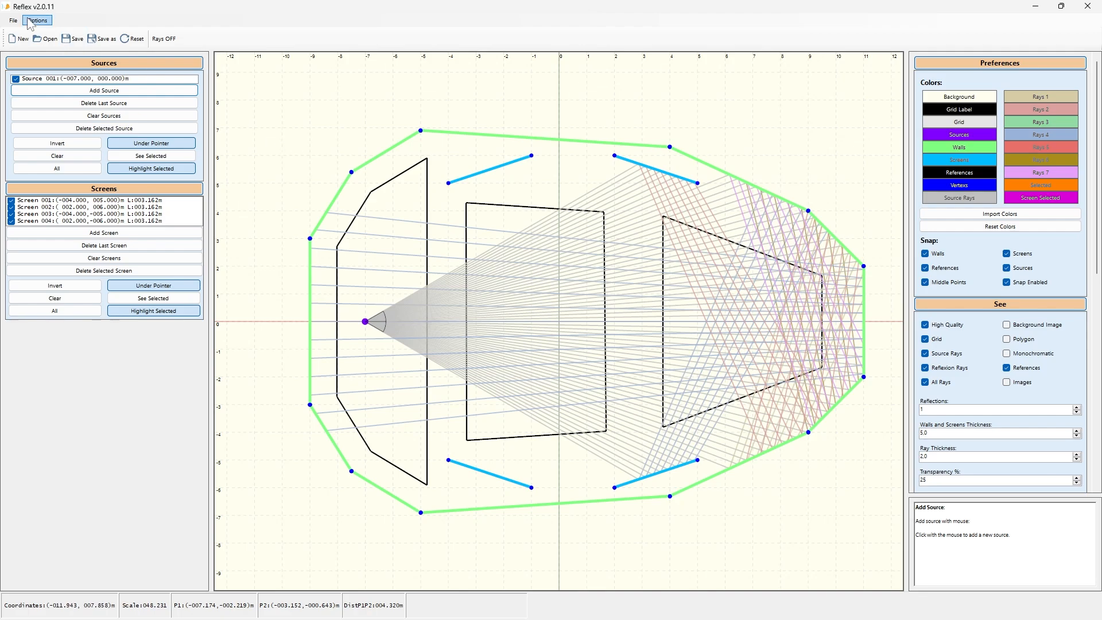
{"action": "left_click", "coordinate": [17, 44]}
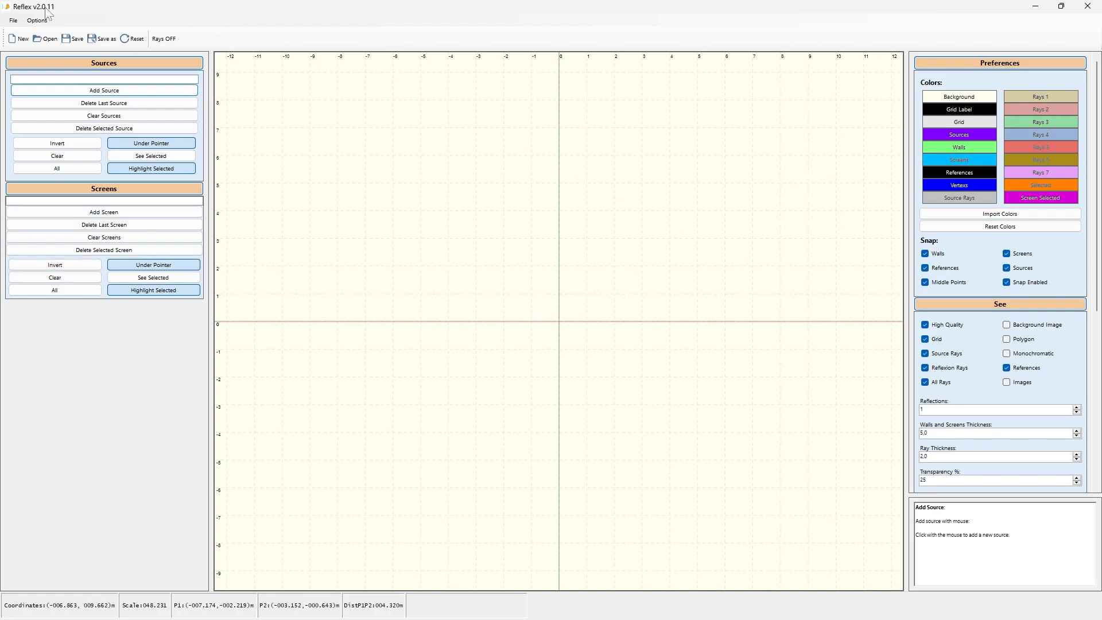
Step: Switch to AutoCAD showing the theatre section drawing
{"action": "left_click", "coordinate": [13, 20]}
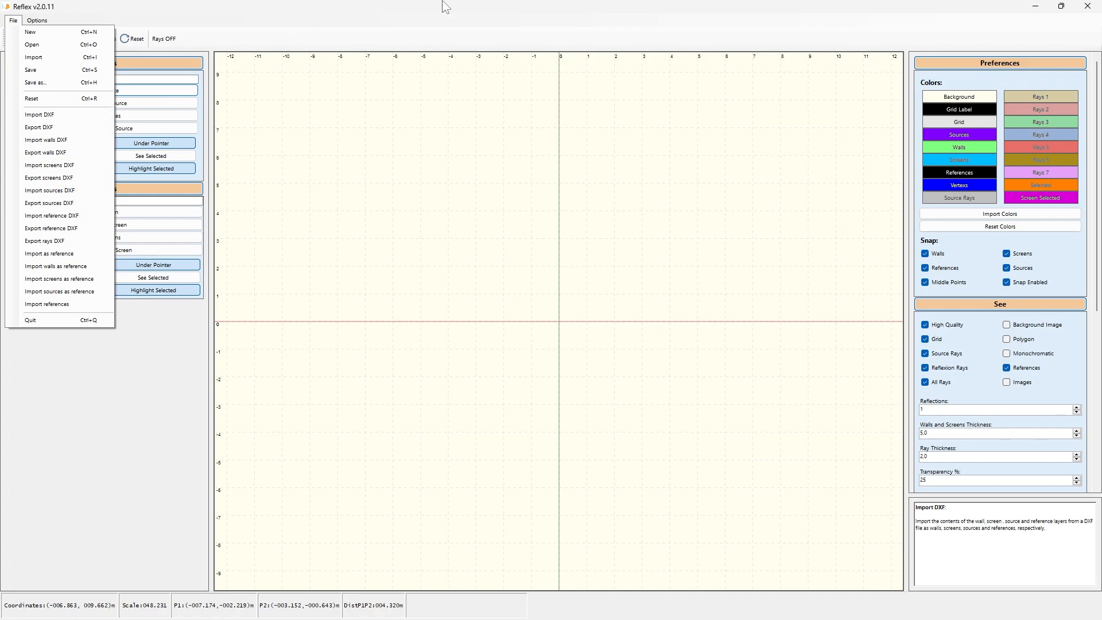
{"action": "left_click", "coordinate": [482, 23]}
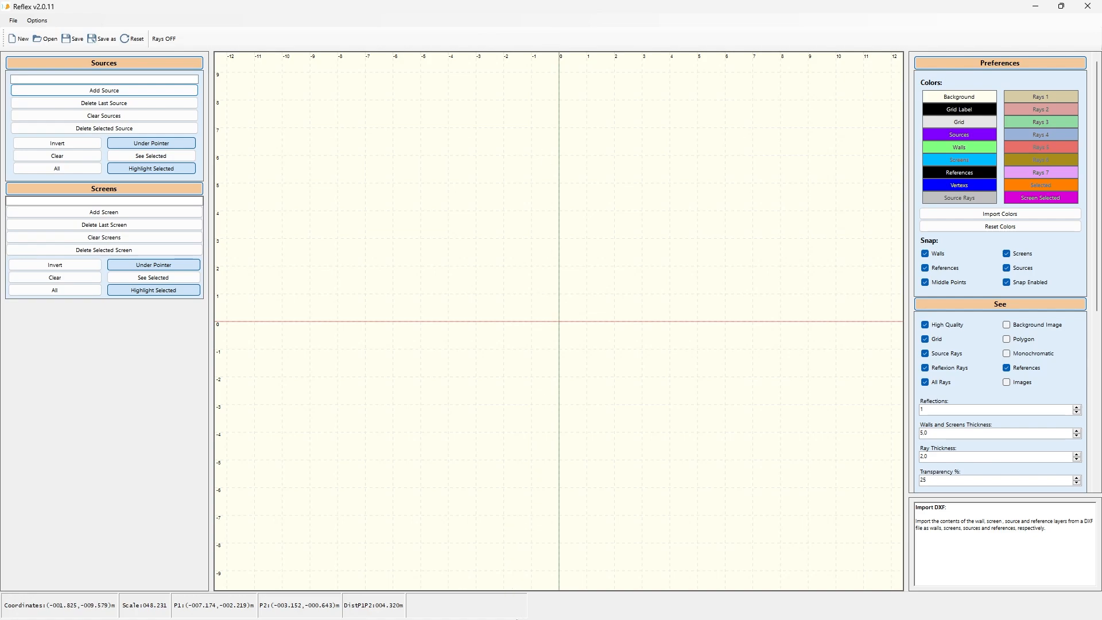
{"action": "left_click", "coordinate": [539, 612]}
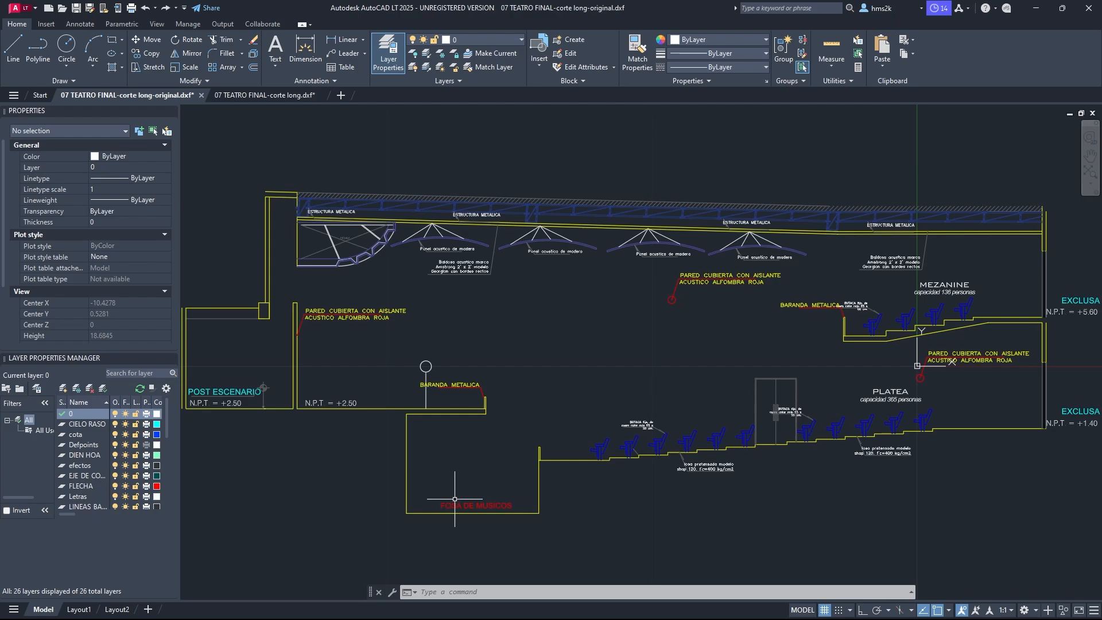
Step: Examine the ceiling's acoustic wood panels in the original theatre section drawing
{"action": "scroll", "coordinate": [396, 236], "scroll_direction": "up", "scroll_amount": 8}
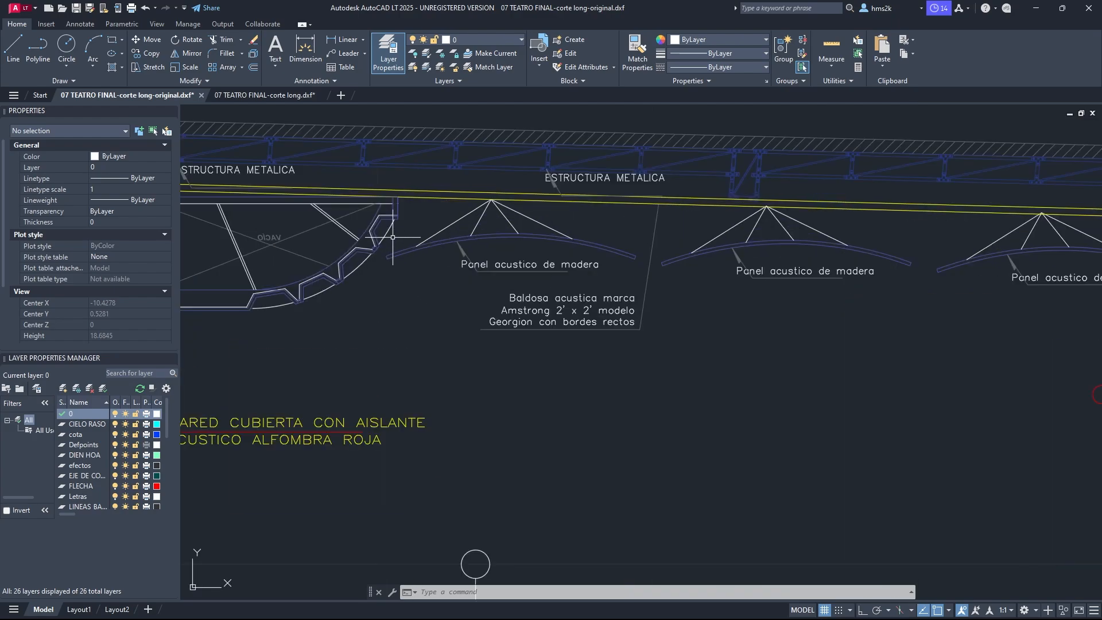
{"action": "scroll", "coordinate": [396, 247], "scroll_direction": "down", "scroll_amount": 2}
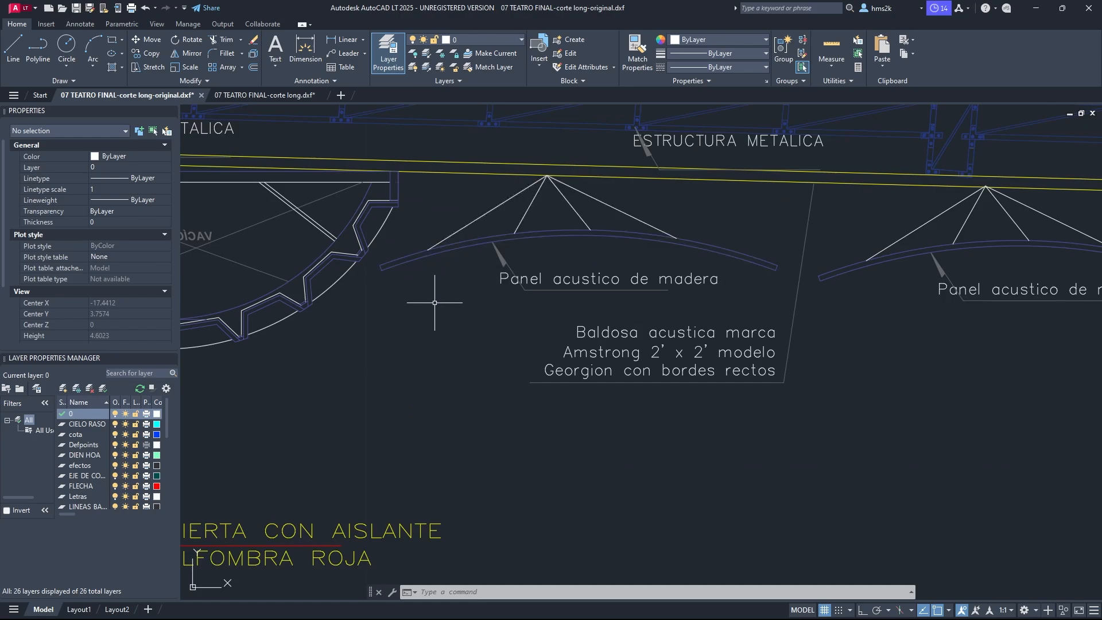
{"action": "scroll", "coordinate": [433, 310], "scroll_direction": "down", "scroll_amount": 2}
{"action": "scroll", "coordinate": [505, 288], "scroll_direction": "down", "scroll_amount": 3}
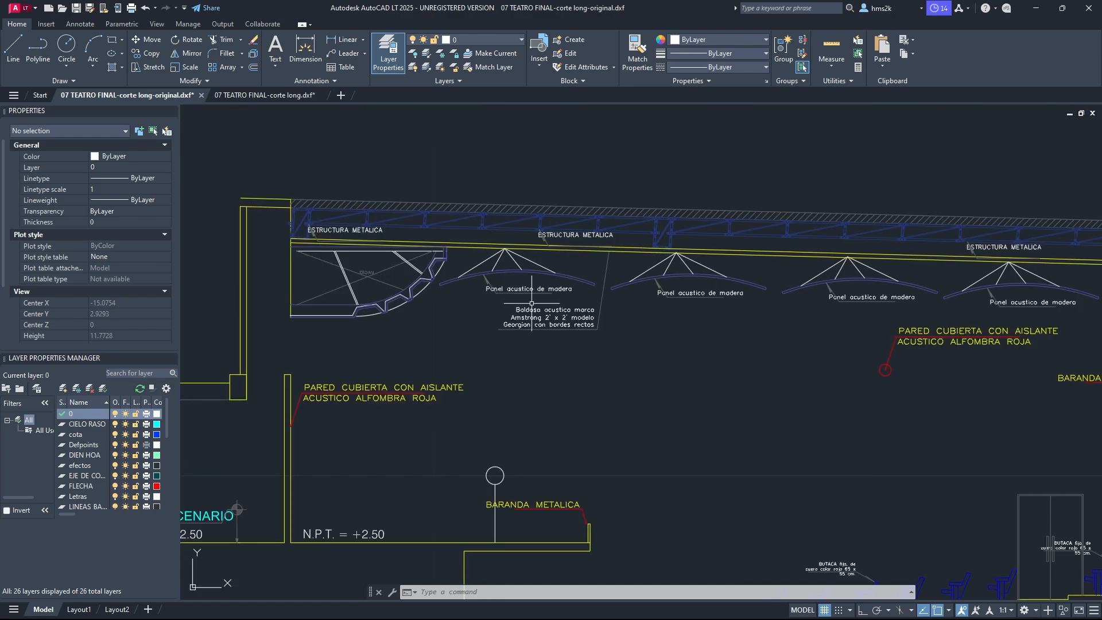
{"action": "scroll", "coordinate": [500, 281], "scroll_direction": "up", "scroll_amount": 5}
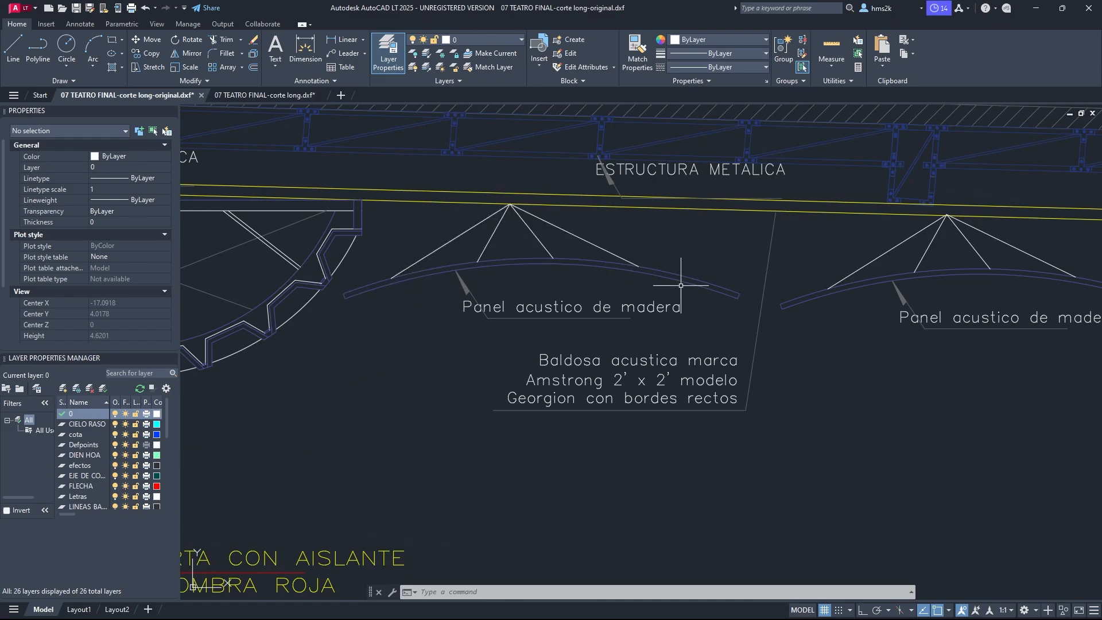
{"action": "scroll", "coordinate": [741, 299], "scroll_direction": "down", "scroll_amount": 2}
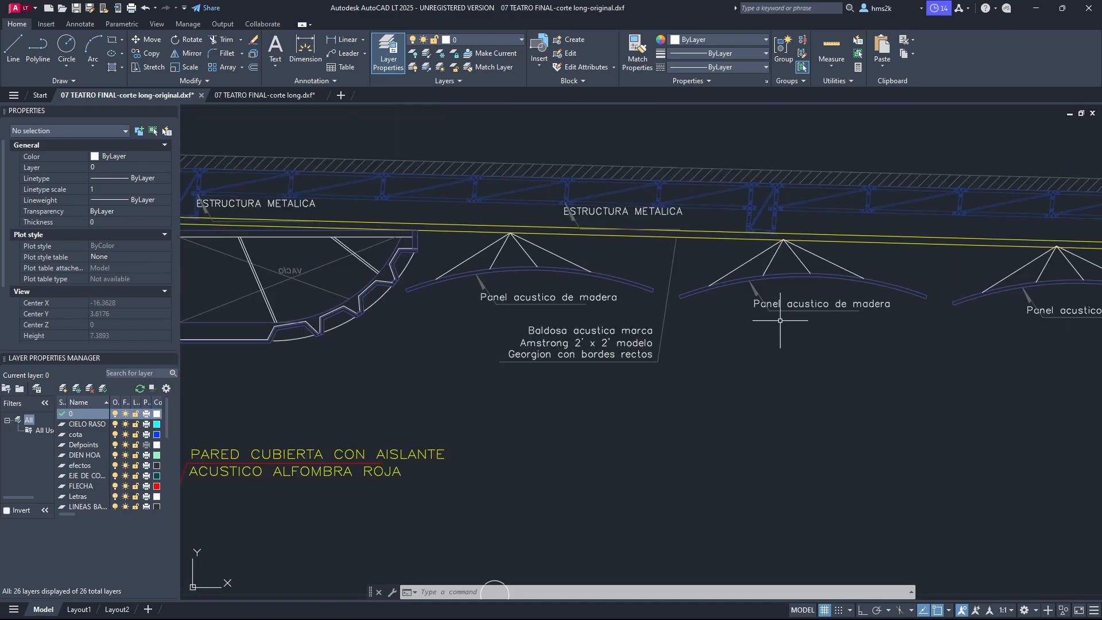
{"action": "scroll", "coordinate": [649, 273], "scroll_direction": "down", "scroll_amount": 6}
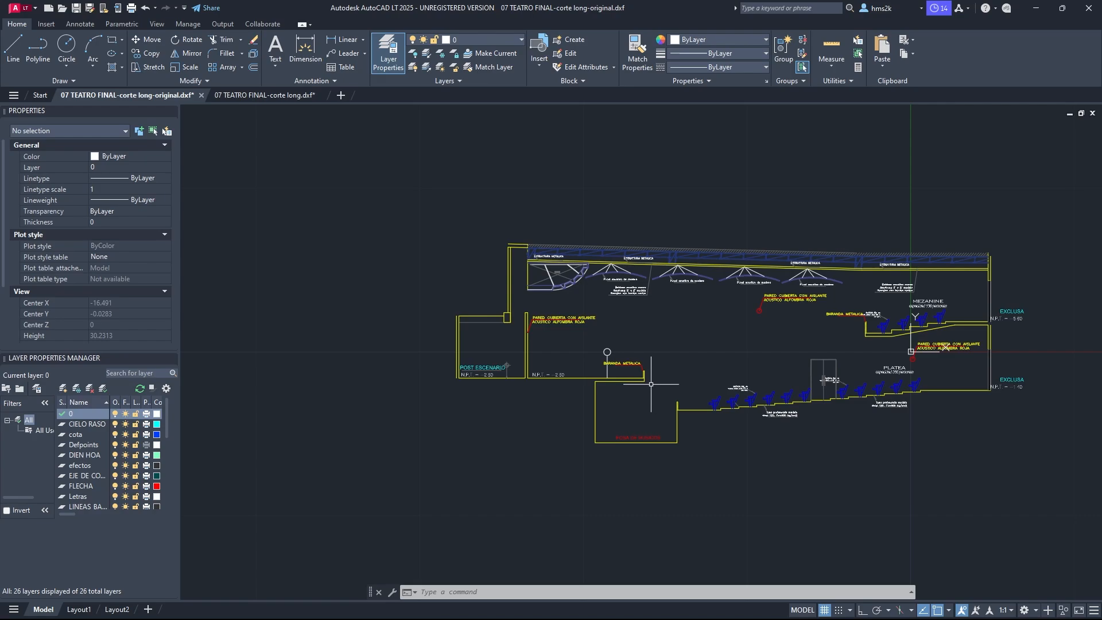
{"action": "scroll", "coordinate": [642, 384], "scroll_direction": "up", "scroll_amount": 2}
{"action": "scroll", "coordinate": [603, 402], "scroll_direction": "down", "scroll_amount": 2}
{"action": "scroll", "coordinate": [637, 336], "scroll_direction": "up", "scroll_amount": 1}
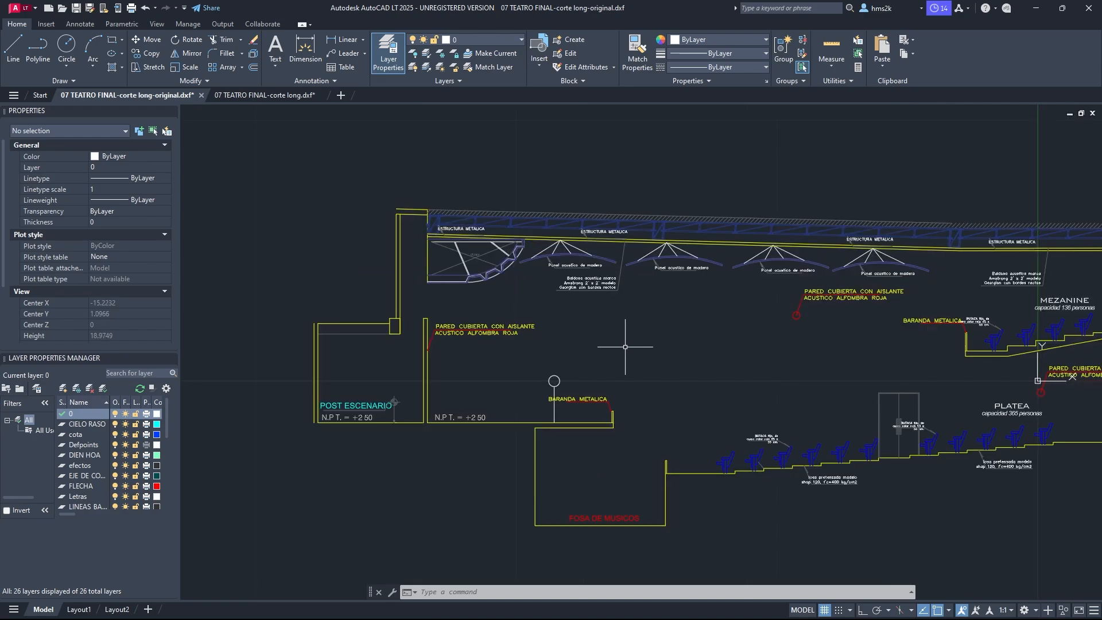
{"action": "scroll", "coordinate": [574, 354], "scroll_direction": "down", "scroll_amount": 1}
{"action": "scroll", "coordinate": [727, 372], "scroll_direction": "up", "scroll_amount": 2}
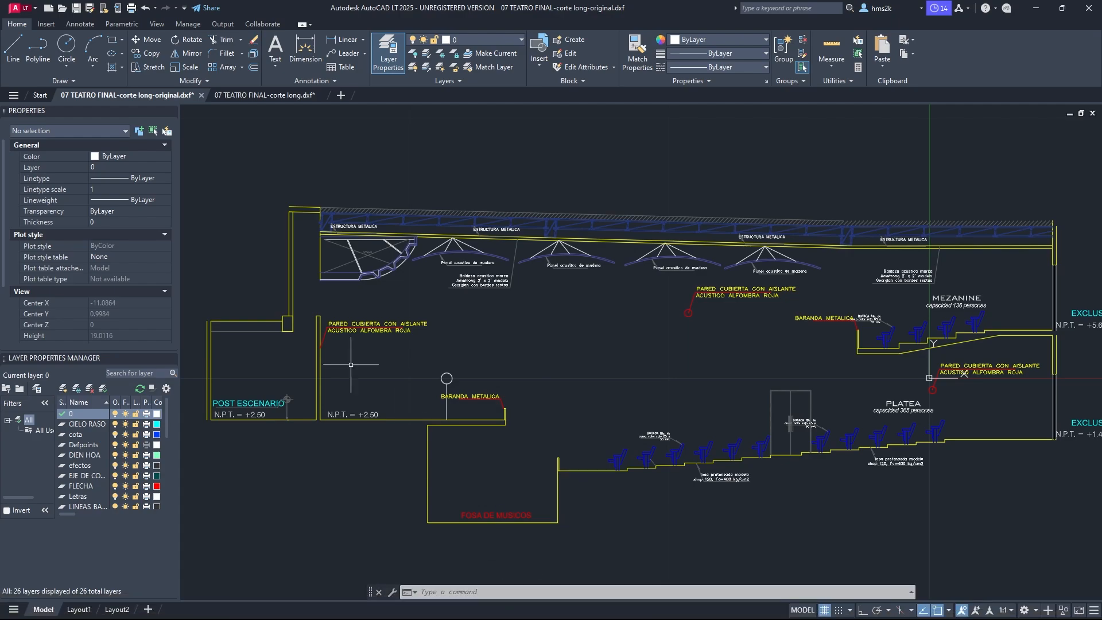
Step: Open the '07 TEATRO FINAL-corte long.dxf' drawing tab and zoom to the whole section with its ray lines
{"action": "left_click", "coordinate": [271, 92]}
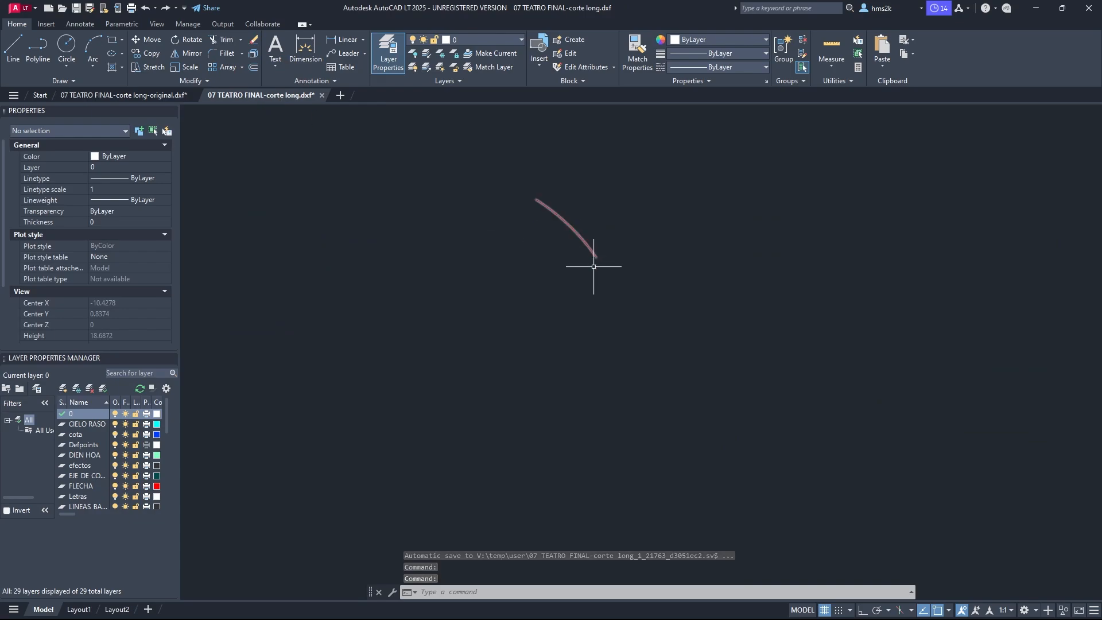
{"action": "scroll", "coordinate": [639, 290], "scroll_direction": "down", "scroll_amount": 5}
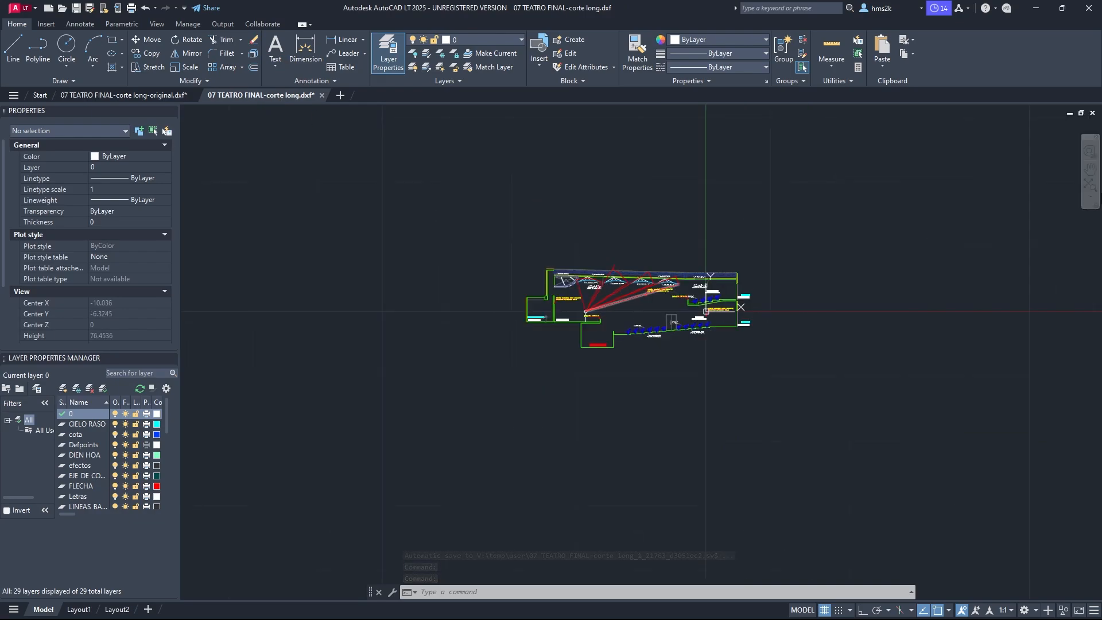
{"action": "left_click", "coordinate": [1091, 188]}
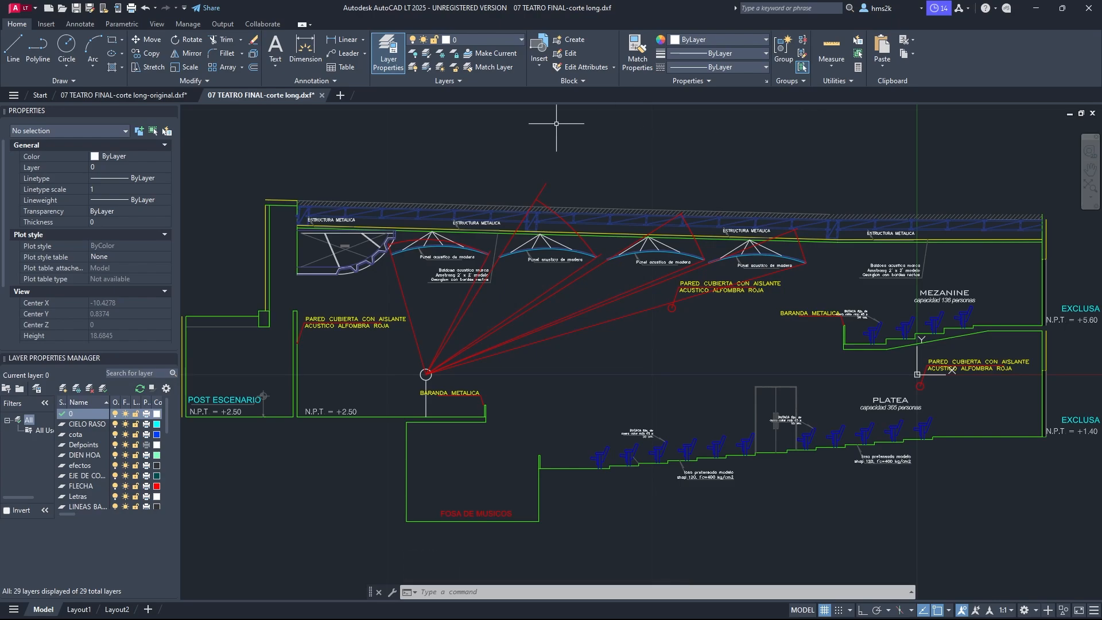
Step: Toggle the wall layer's visibility off and back on
{"action": "scroll", "coordinate": [98, 462], "scroll_direction": "down", "scroll_amount": 7}
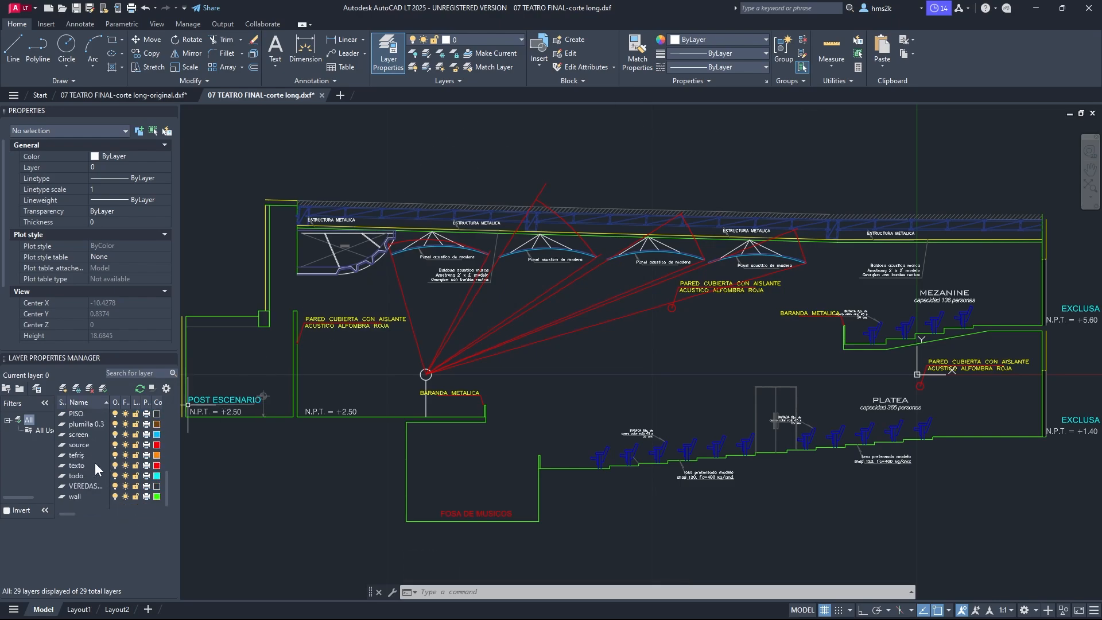
{"action": "left_click", "coordinate": [76, 497]}
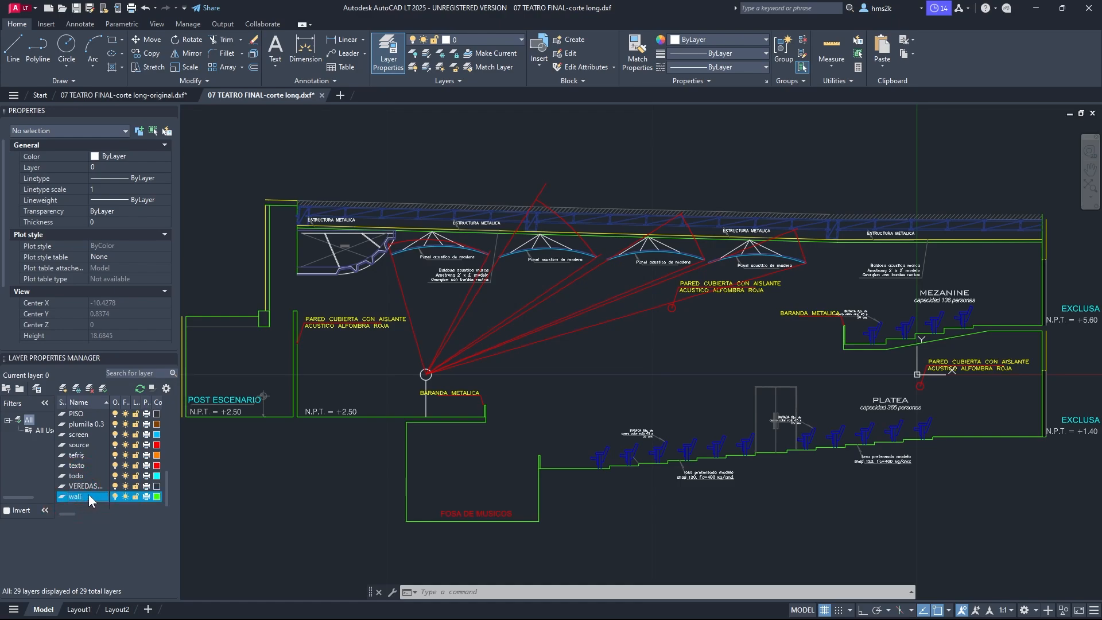
{"action": "left_click", "coordinate": [116, 496]}
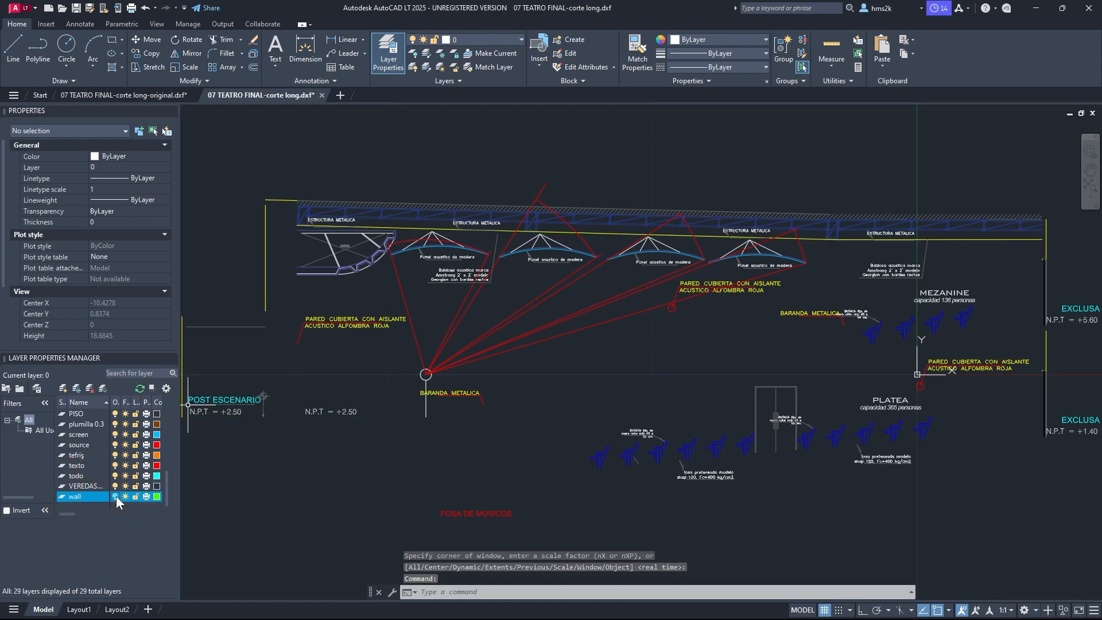
{"action": "left_click", "coordinate": [116, 496]}
{"action": "left_click", "coordinate": [115, 496]}
{"action": "left_click", "coordinate": [115, 496]}
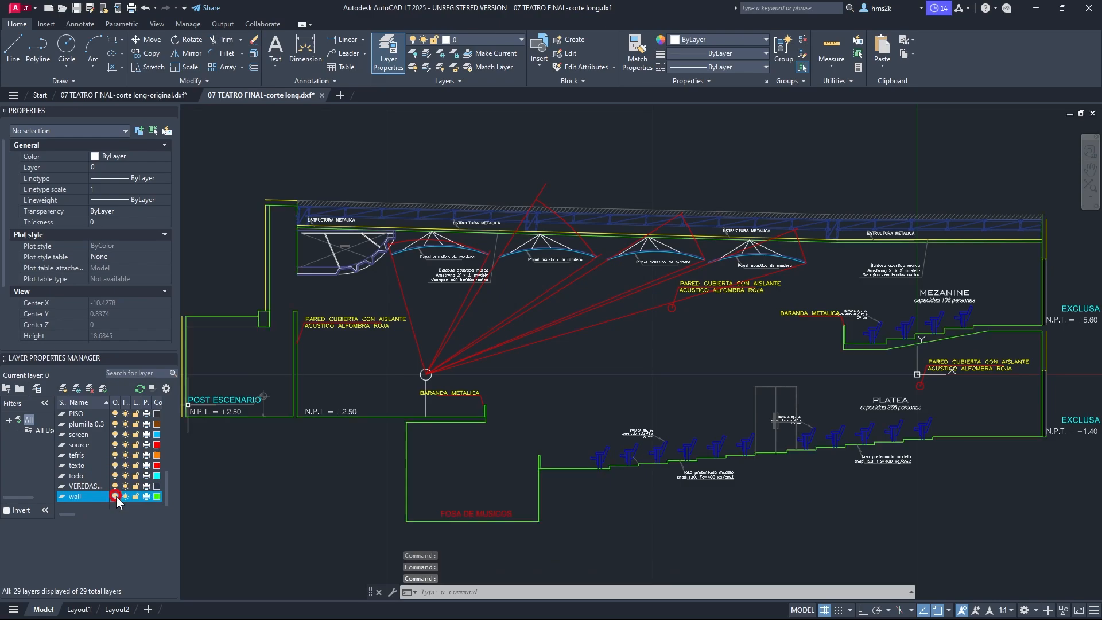
Step: Toggle the wall layer's visibility repeatedly to compare the drawing with and without walls
{"action": "left_click", "coordinate": [116, 496]}
{"action": "left_click", "coordinate": [116, 496]}
{"action": "left_click", "coordinate": [116, 496]}
{"action": "left_click", "coordinate": [116, 496]}
{"action": "left_click", "coordinate": [116, 497]}
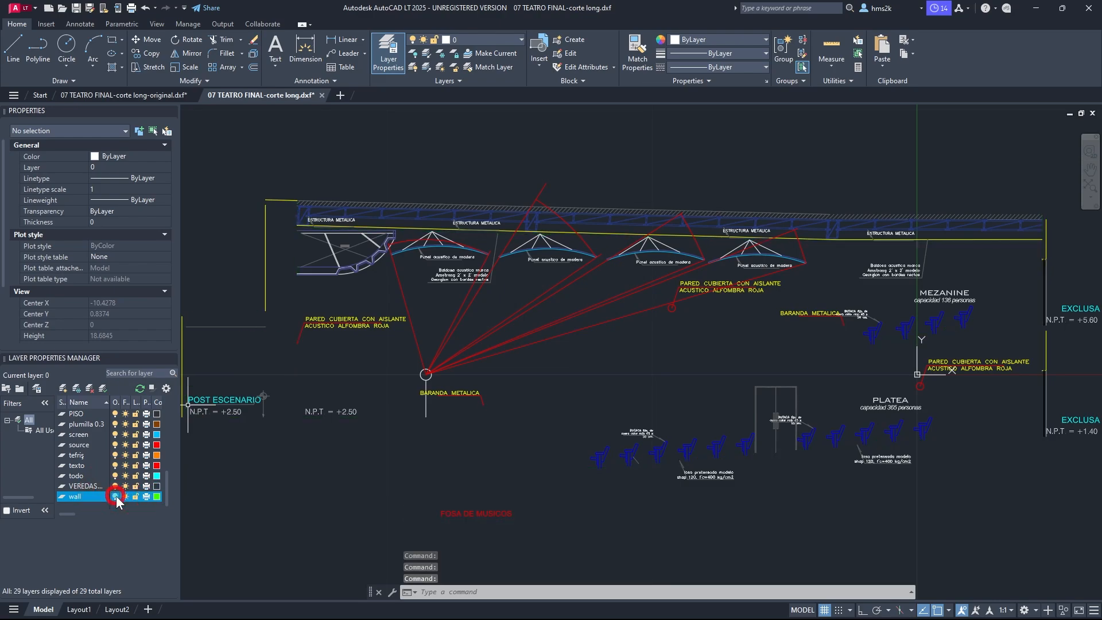
{"action": "left_click", "coordinate": [116, 497]}
{"action": "left_click", "coordinate": [116, 496]}
{"action": "left_click", "coordinate": [116, 496]}
{"action": "left_click", "coordinate": [116, 496]}
{"action": "left_click", "coordinate": [116, 496]}
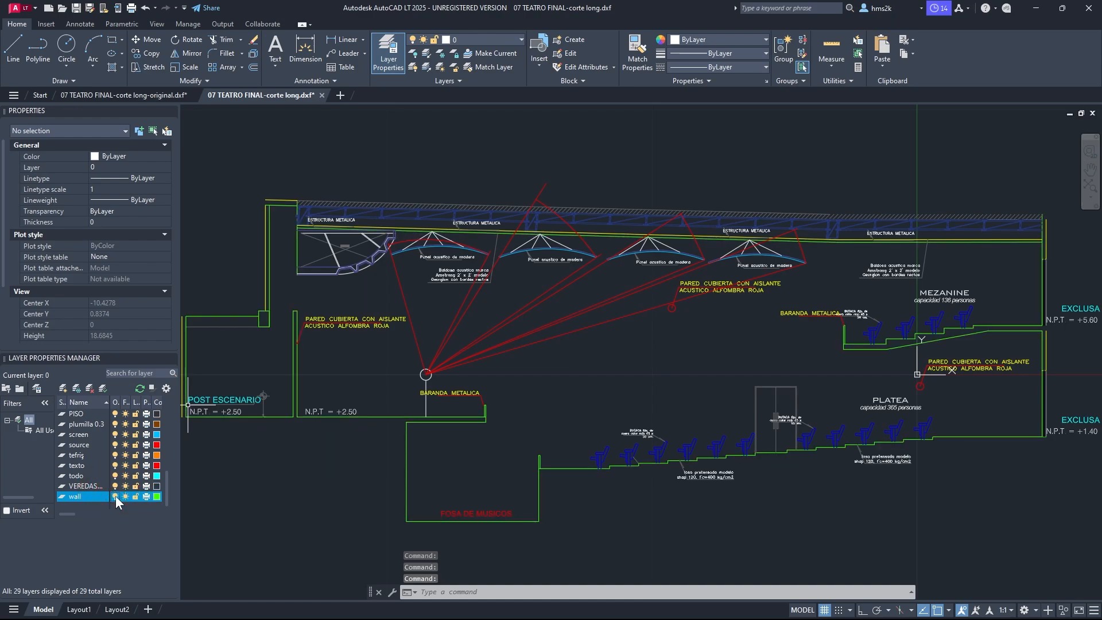
Step: Toggle the screen layer's and source layer's visibility off and back on
{"action": "left_click", "coordinate": [96, 431]}
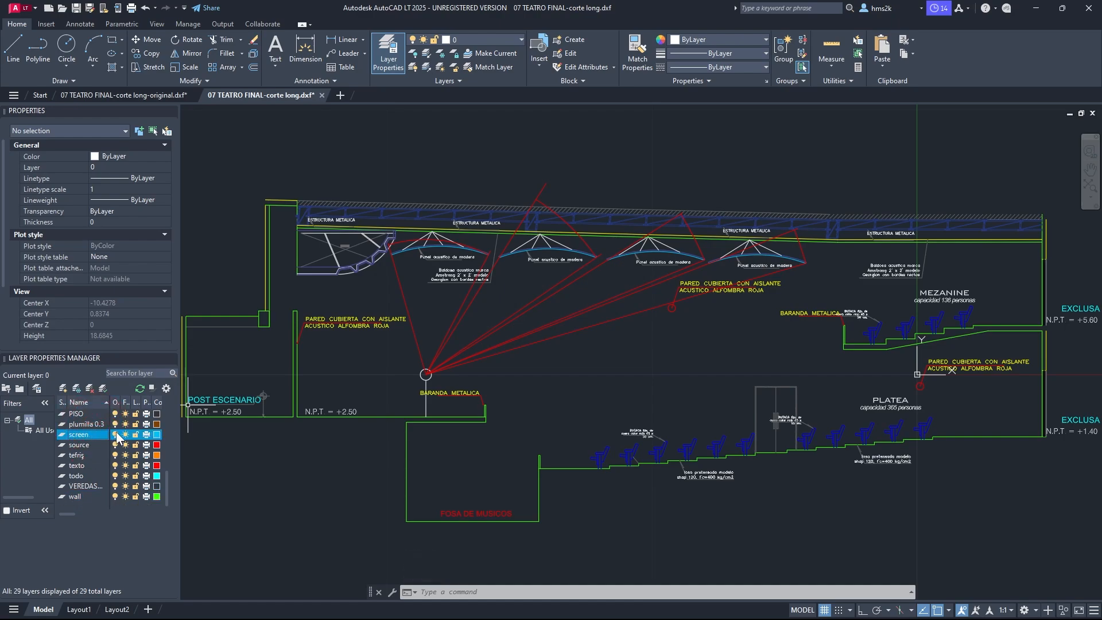
{"action": "left_click", "coordinate": [116, 434]}
{"action": "left_click", "coordinate": [116, 434]}
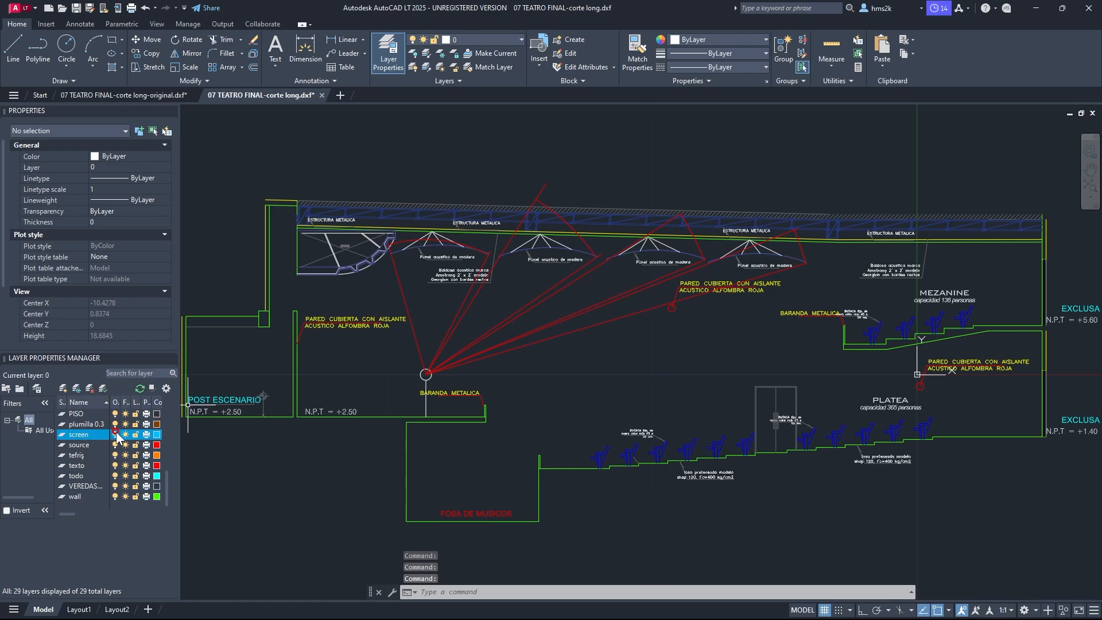
{"action": "left_click", "coordinate": [116, 434]}
{"action": "left_click", "coordinate": [116, 434]}
{"action": "left_click", "coordinate": [116, 434]}
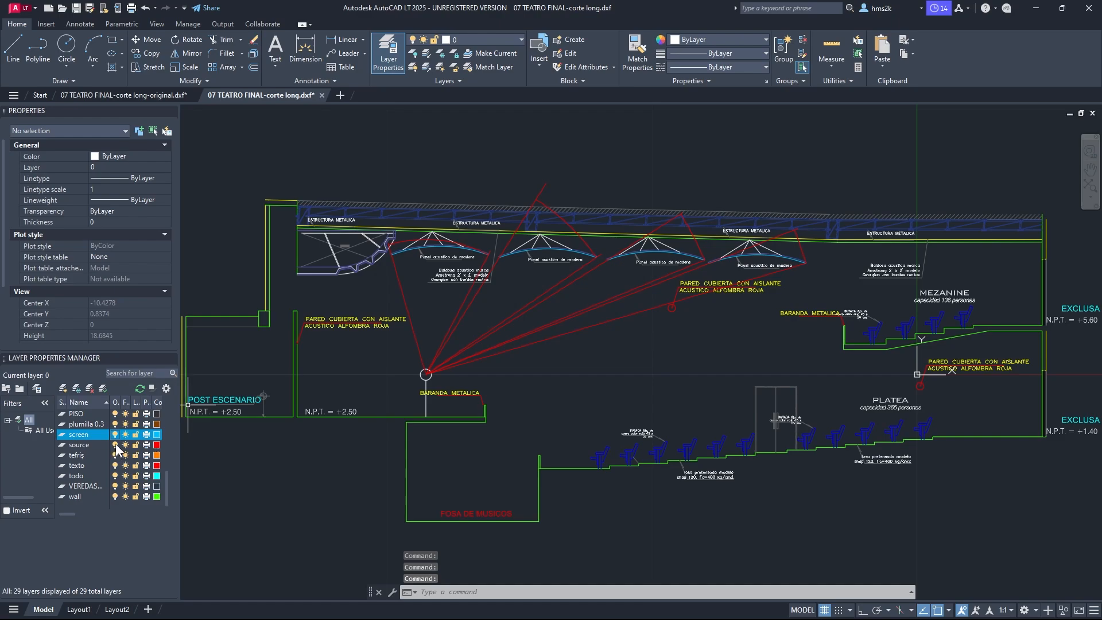
{"action": "left_click", "coordinate": [115, 445]}
{"action": "left_click", "coordinate": [115, 445]}
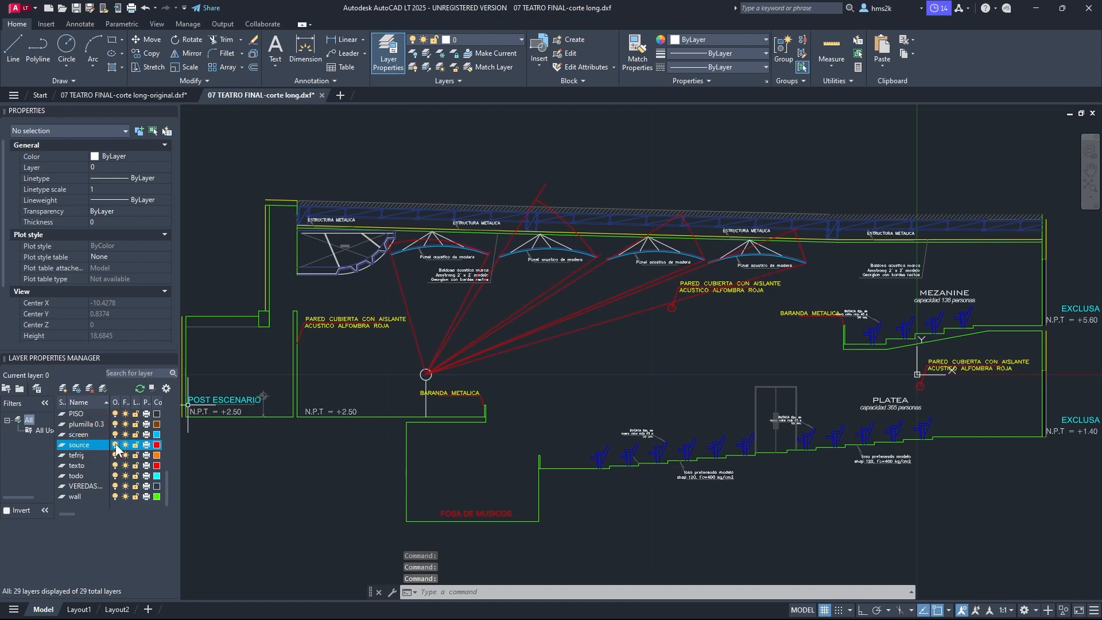
{"action": "left_click", "coordinate": [115, 445]}
{"action": "left_click", "coordinate": [116, 445]}
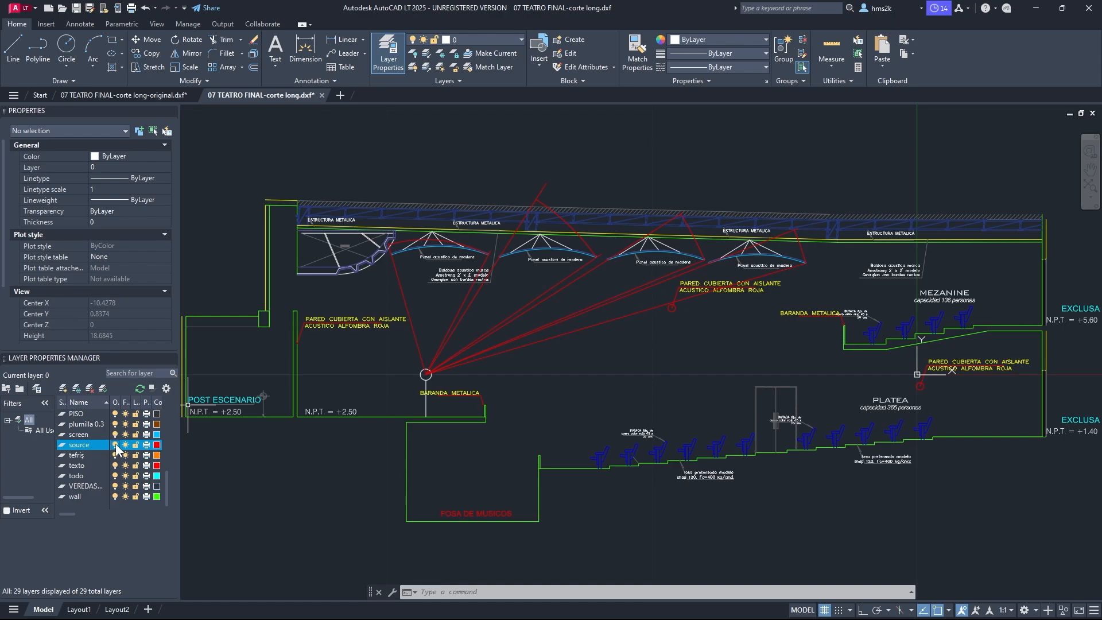
Step: Select arcs on the source layer to inspect their properties, then clear the selection
{"action": "left_click", "coordinate": [412, 239]}
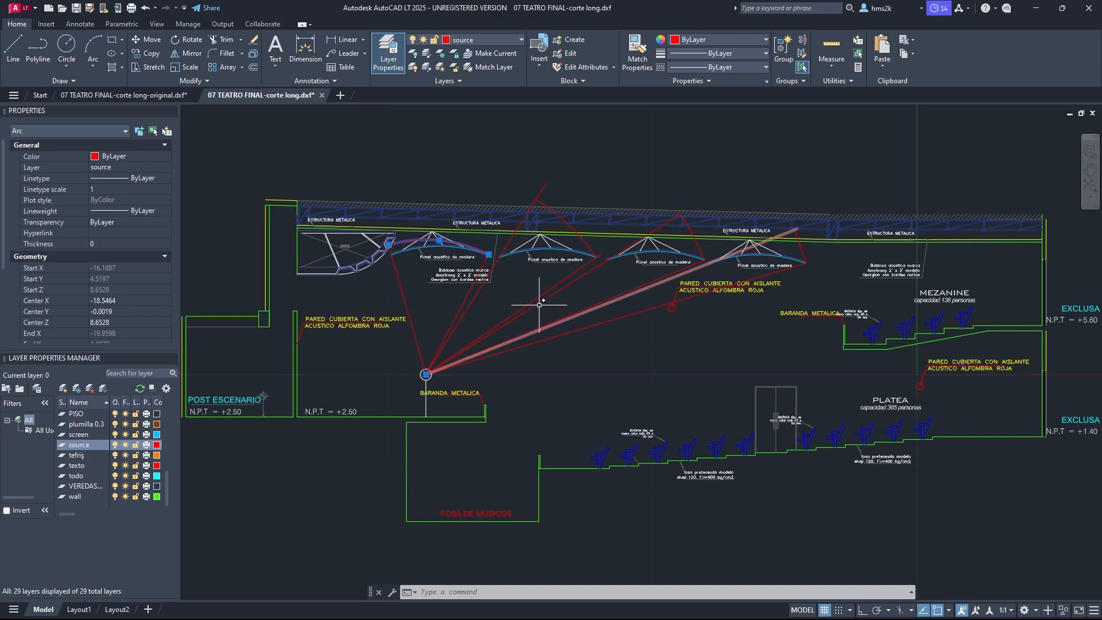
{"action": "key", "text": "Escape"}
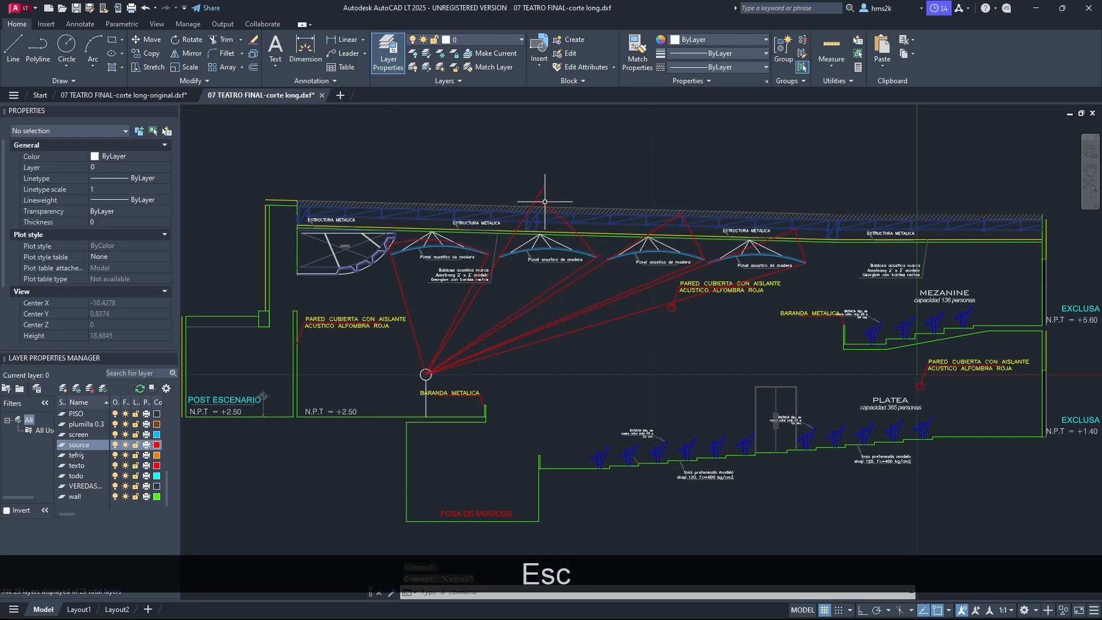
{"action": "left_click", "coordinate": [535, 198]}
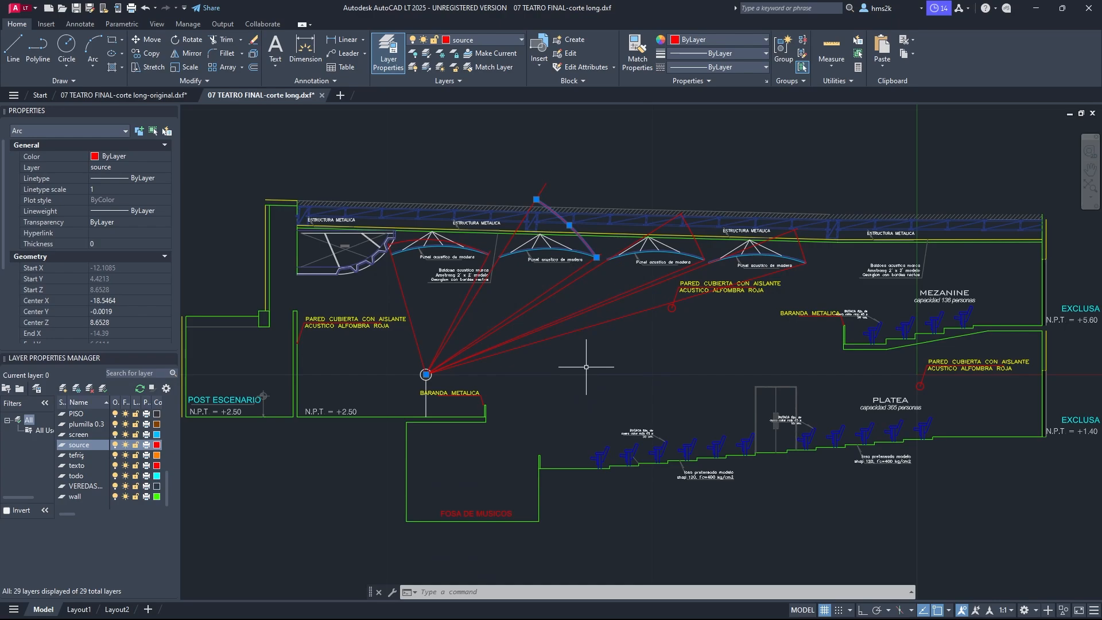
{"action": "left_click", "coordinate": [346, 453]}
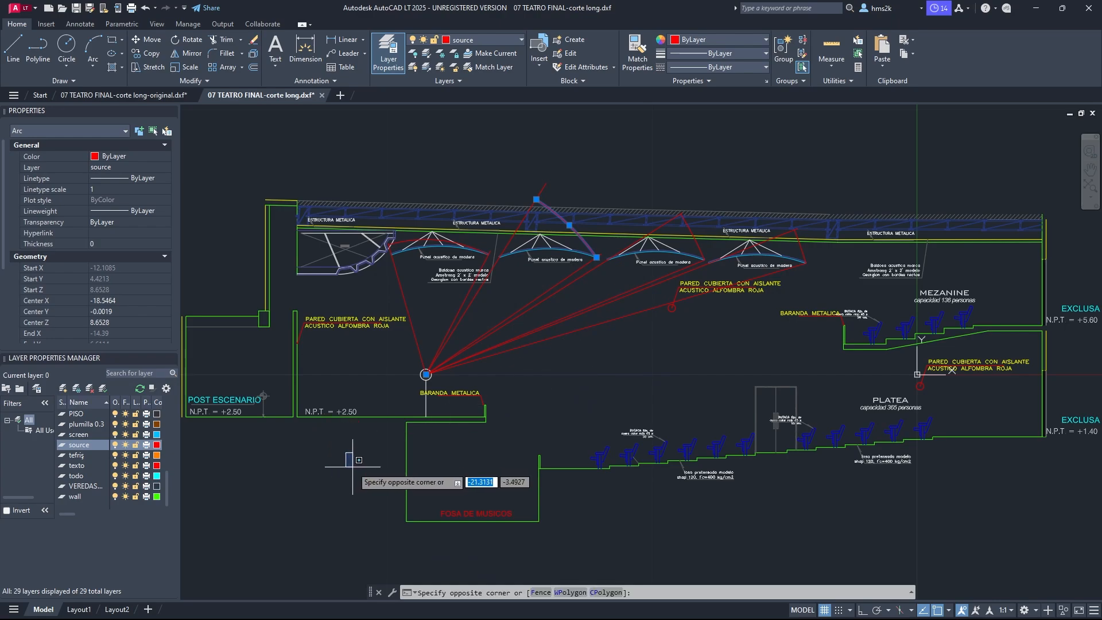
{"action": "key", "text": "Escape"}
{"action": "key", "text": "Escape"}
{"action": "key", "text": "Escape"}
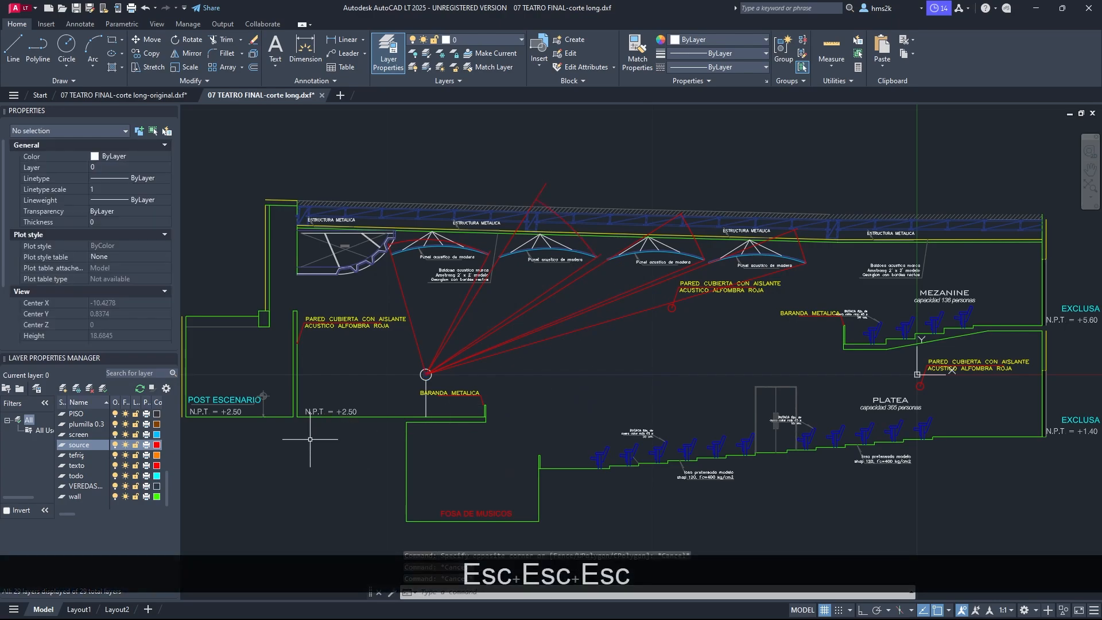
Step: Switch to Reflex and import '07 TEATRO FINAL-corte long.dxf', adding its content as references to the project
{"action": "mouse_move", "coordinate": [534, 619]}
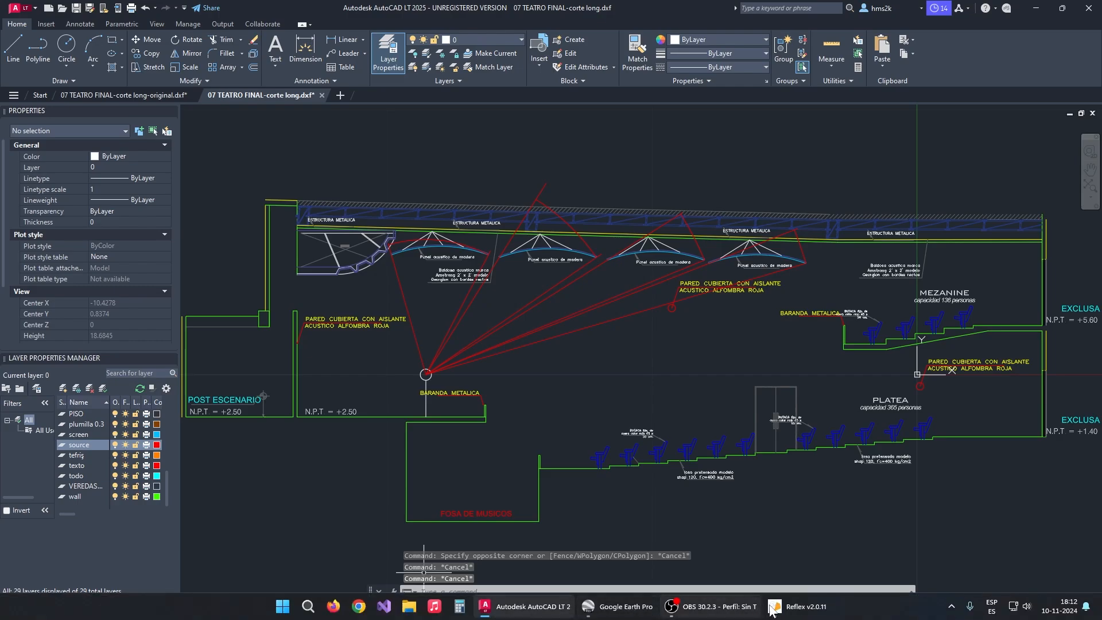
{"action": "left_click", "coordinate": [799, 606]}
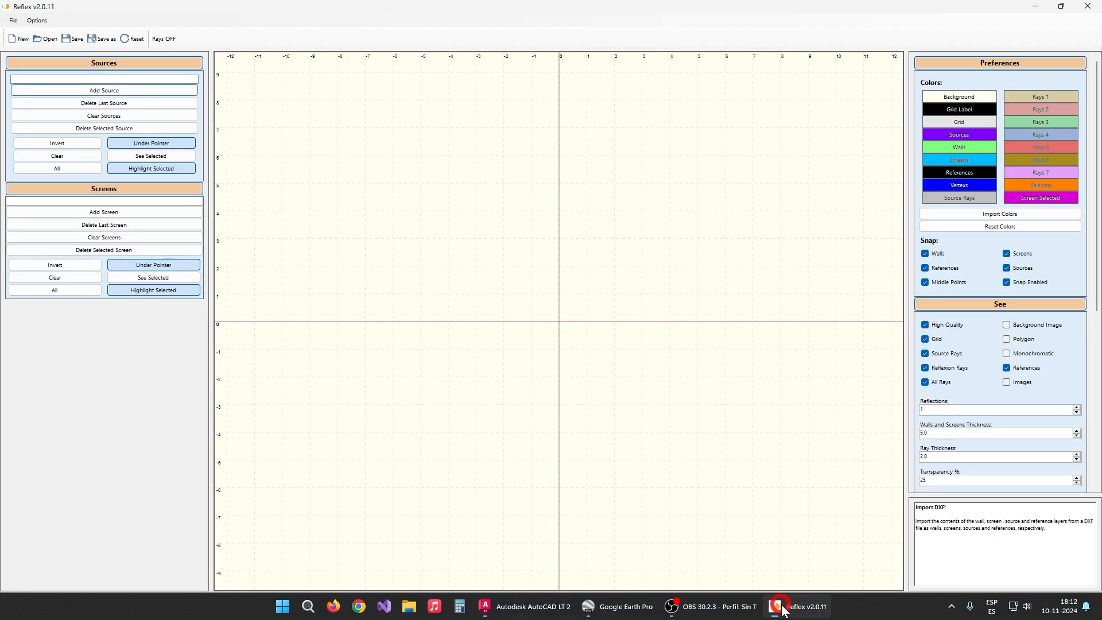
{"action": "left_click", "coordinate": [13, 20]}
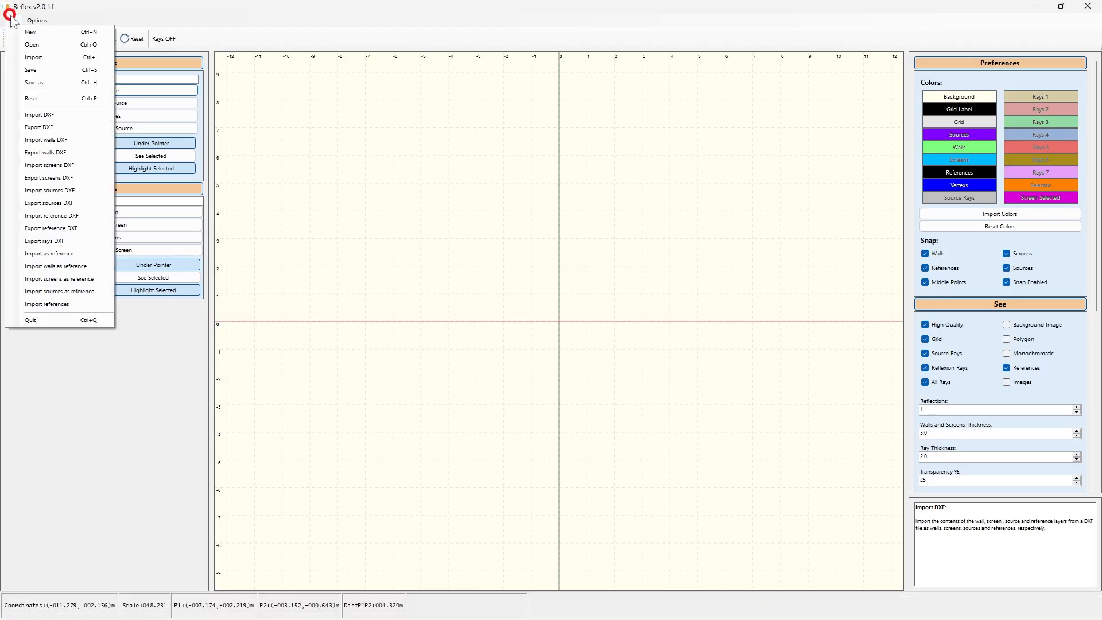
{"action": "left_click", "coordinate": [56, 114]}
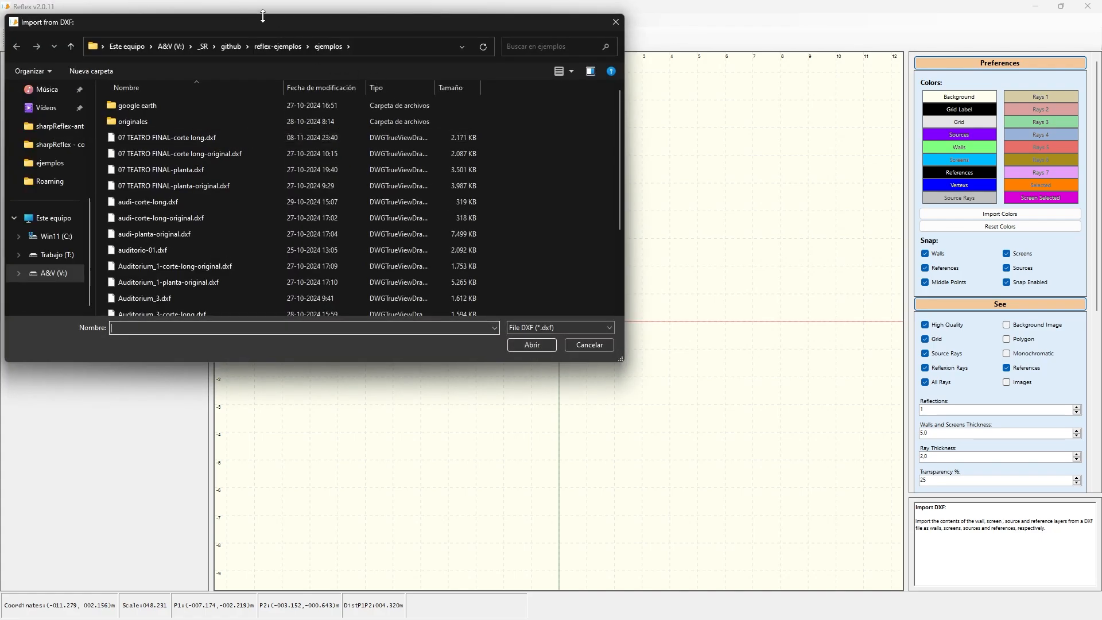
{"action": "left_click", "coordinate": [204, 136]}
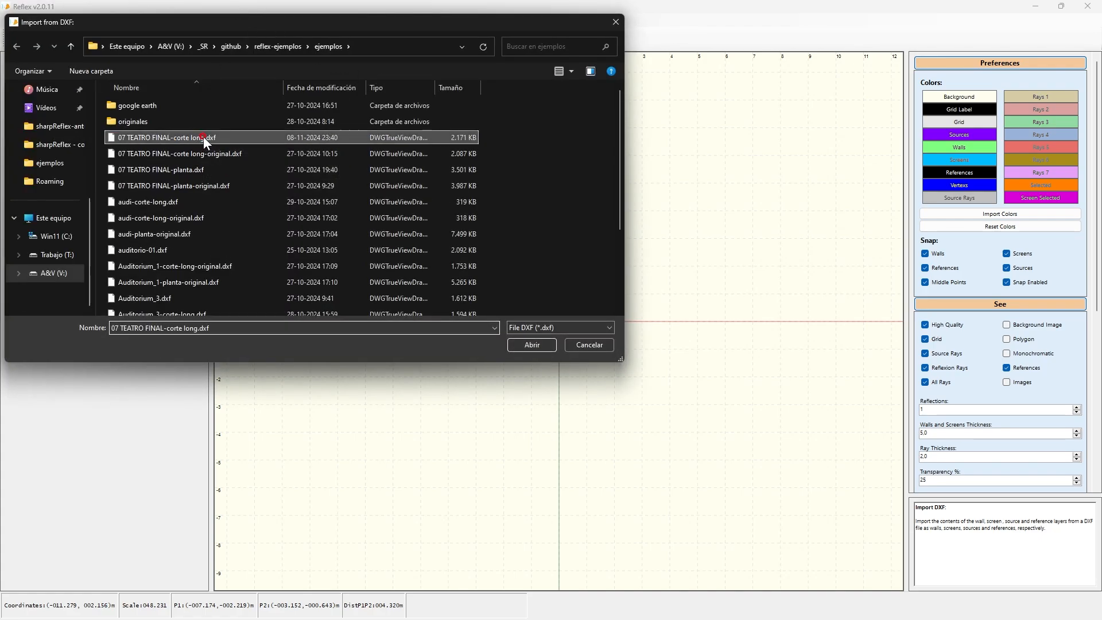
{"action": "left_click", "coordinate": [538, 347]}
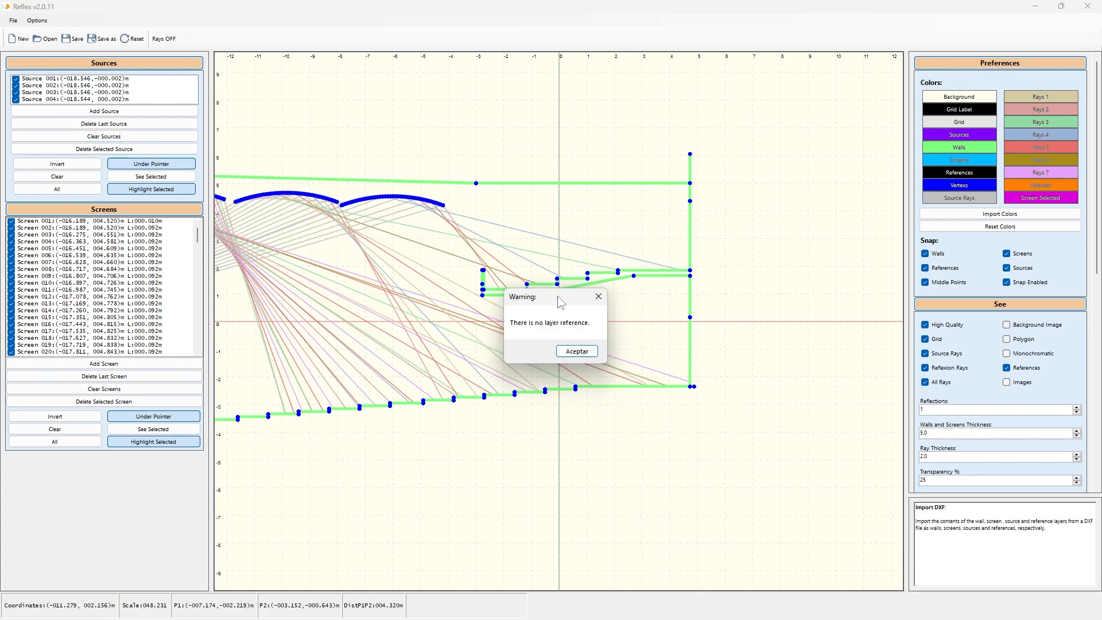
{"action": "left_click", "coordinate": [588, 355]}
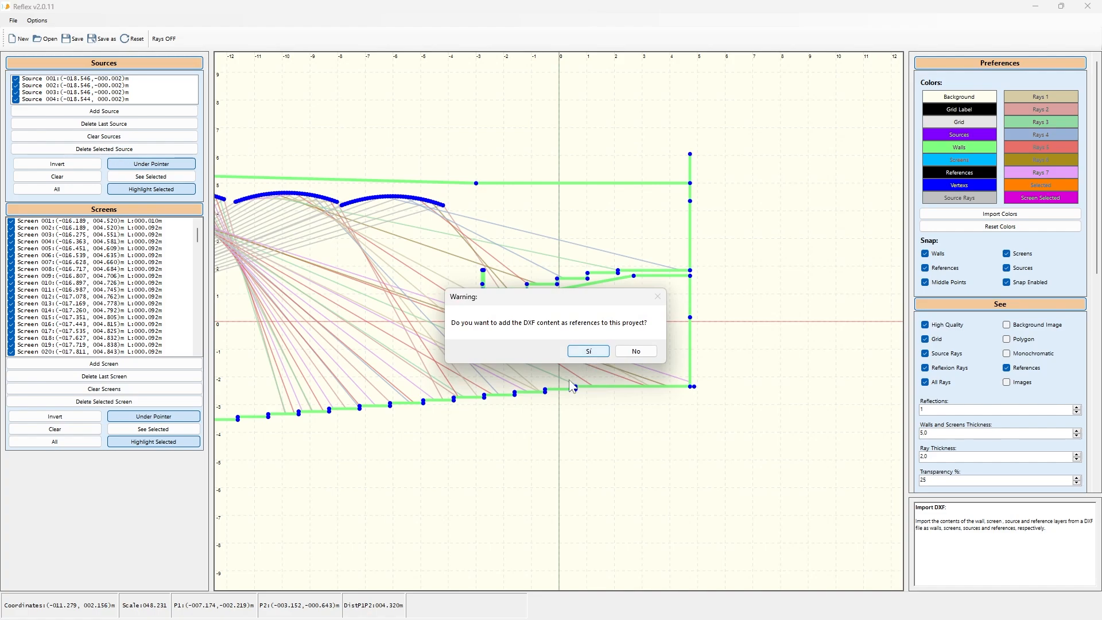
{"action": "left_click", "coordinate": [588, 352]}
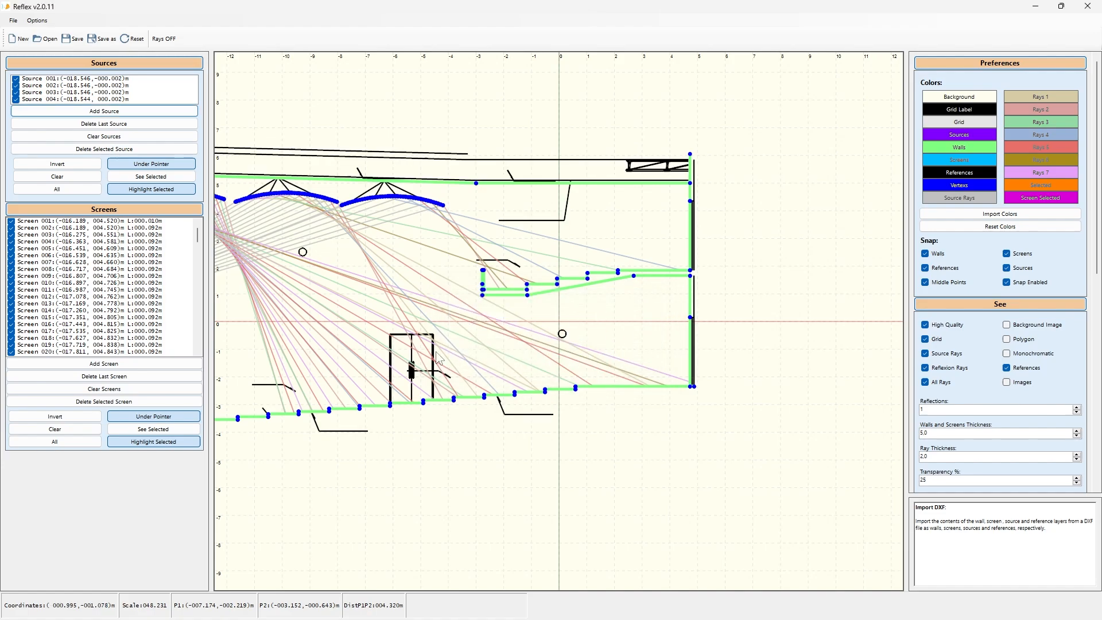
Step: Examine the imported section's walls, screens, sources and reference lines as a whole
{"action": "left_click_drag", "start_coordinate": [423, 335], "coordinate": [679, 367]}
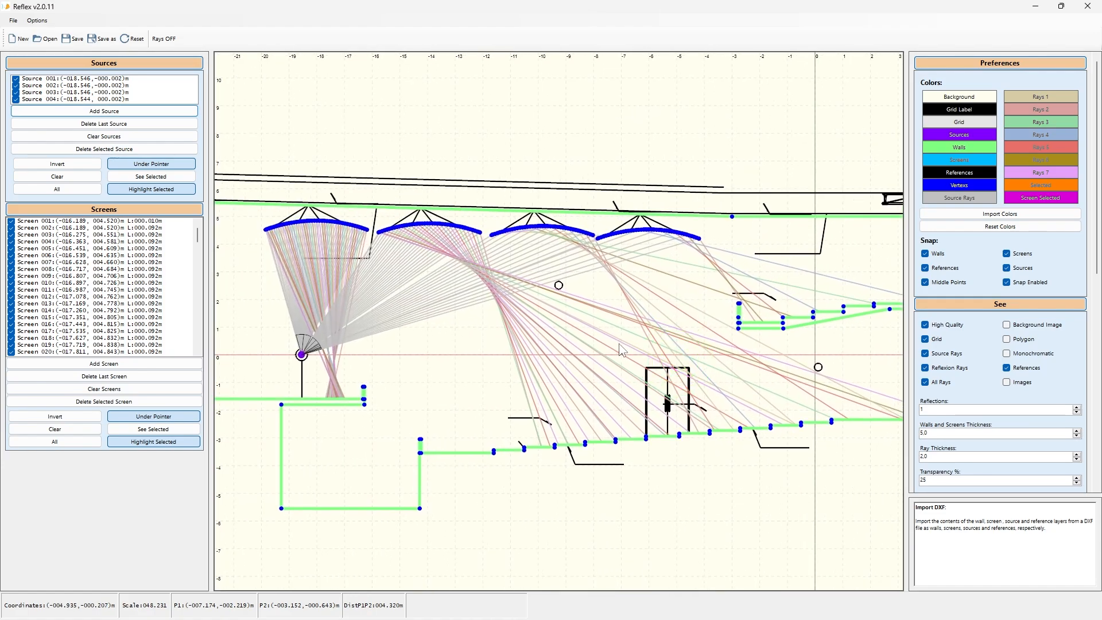
{"action": "scroll", "coordinate": [631, 356], "scroll_direction": "down", "scroll_amount": 4}
{"action": "left_click_drag", "start_coordinate": [573, 360], "coordinate": [618, 342]}
{"action": "scroll", "coordinate": [678, 318], "scroll_direction": "up", "scroll_amount": 1}
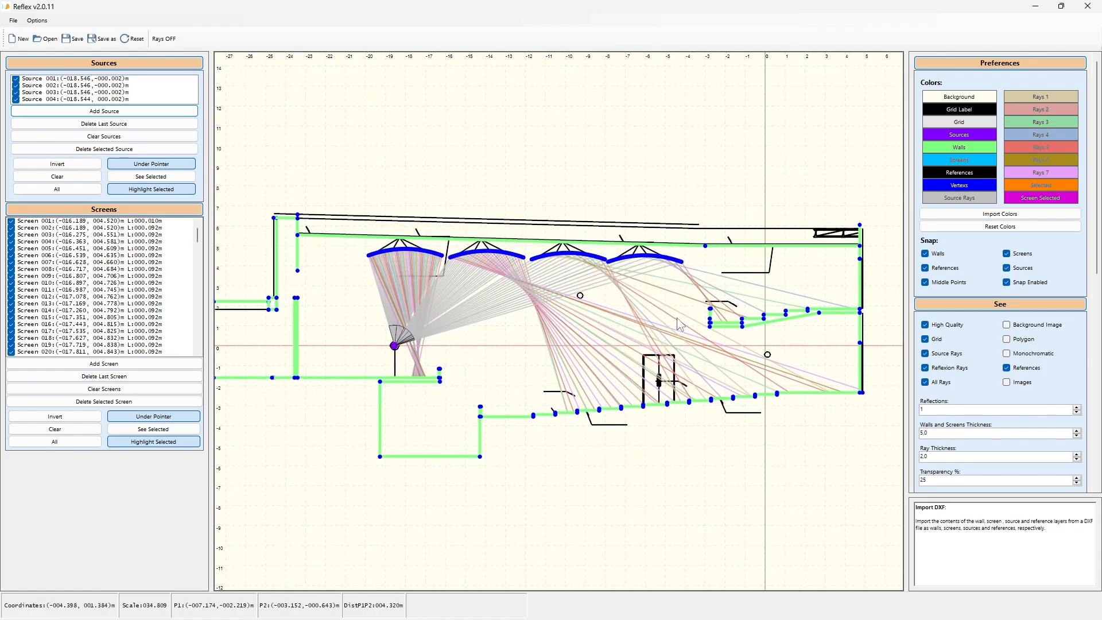
{"action": "left_click_drag", "start_coordinate": [686, 322], "coordinate": [700, 322]}
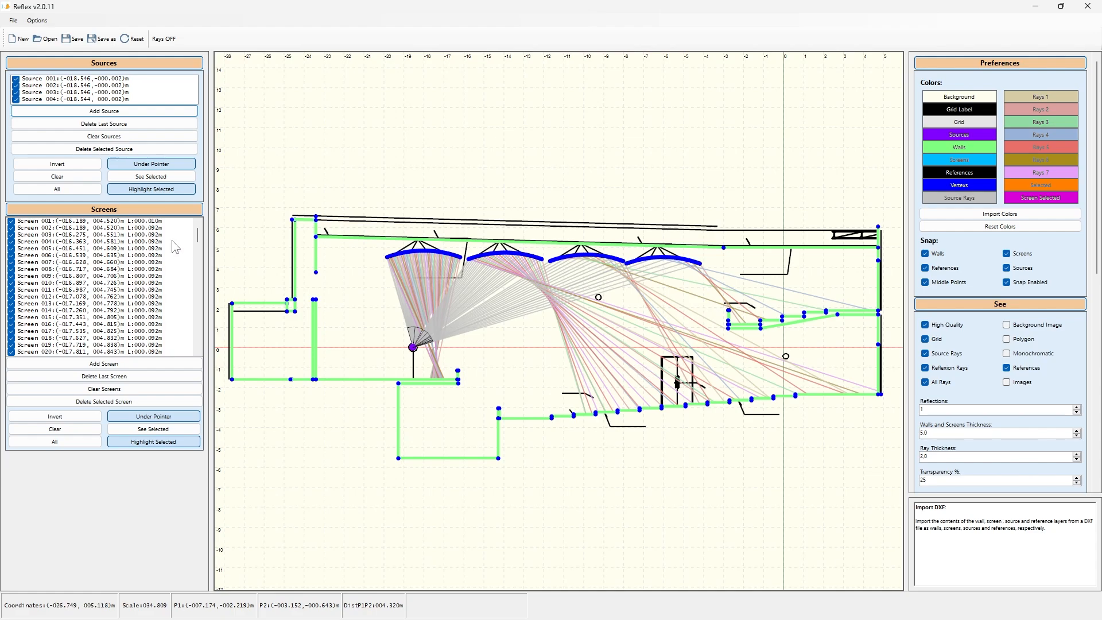
{"action": "left_click_drag", "start_coordinate": [209, 250], "coordinate": [151, 258]}
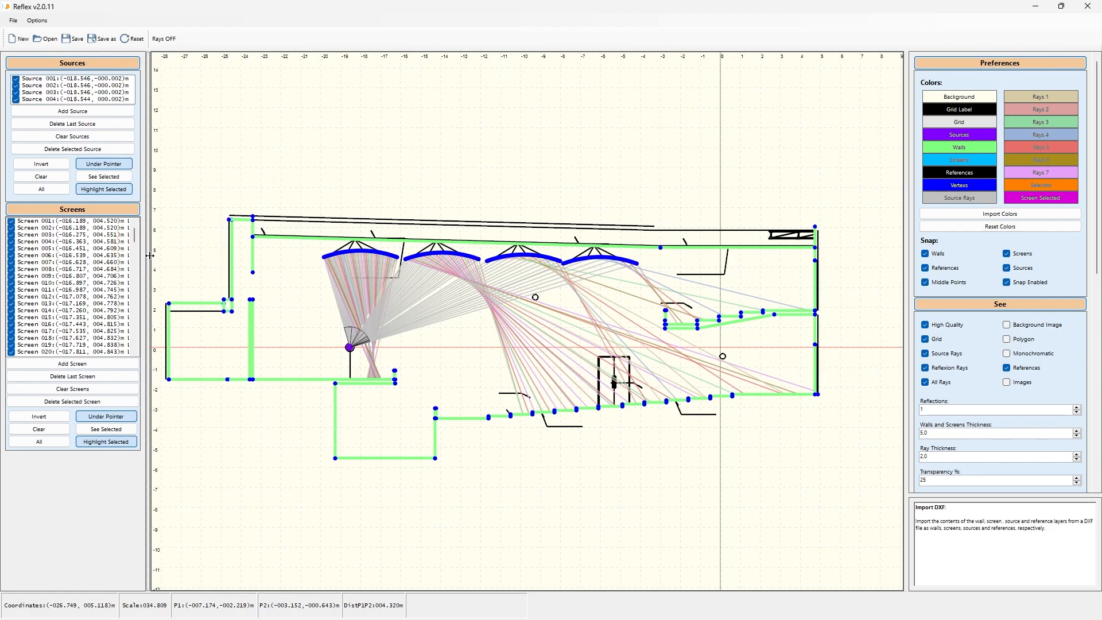
{"action": "left_click_drag", "start_coordinate": [643, 328], "coordinate": [677, 309]}
Step: Inspect the ceiling panel screens and the rays reflecting from them near the stage source
{"action": "left_click", "coordinate": [674, 303]}
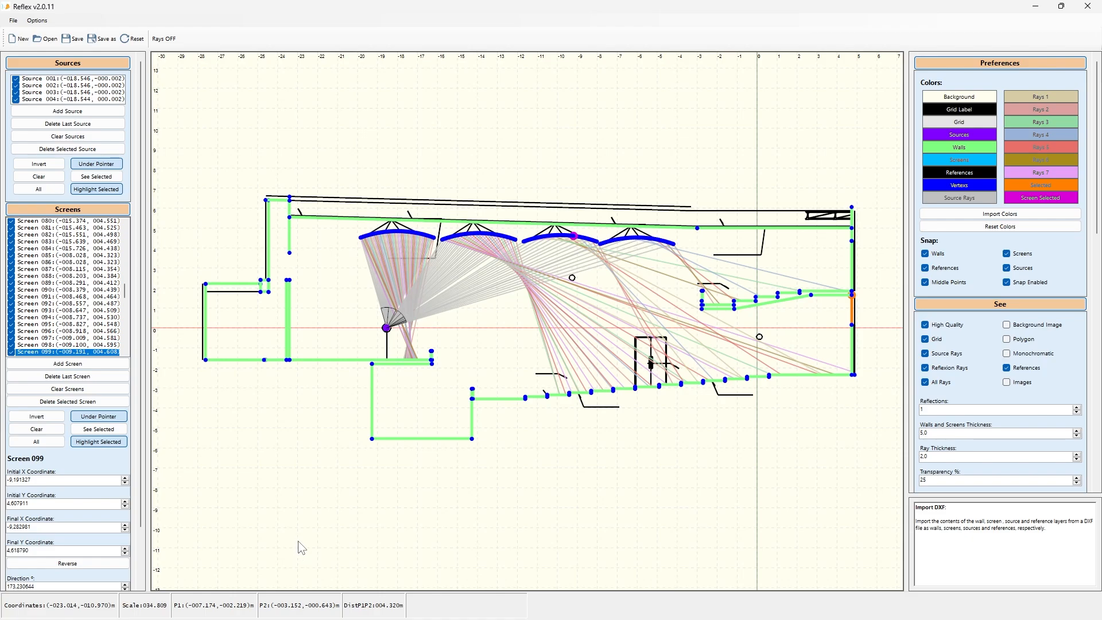
{"action": "scroll", "coordinate": [360, 240], "scroll_direction": "up", "scroll_amount": 2}
{"action": "scroll", "coordinate": [356, 235], "scroll_direction": "up", "scroll_amount": 8}
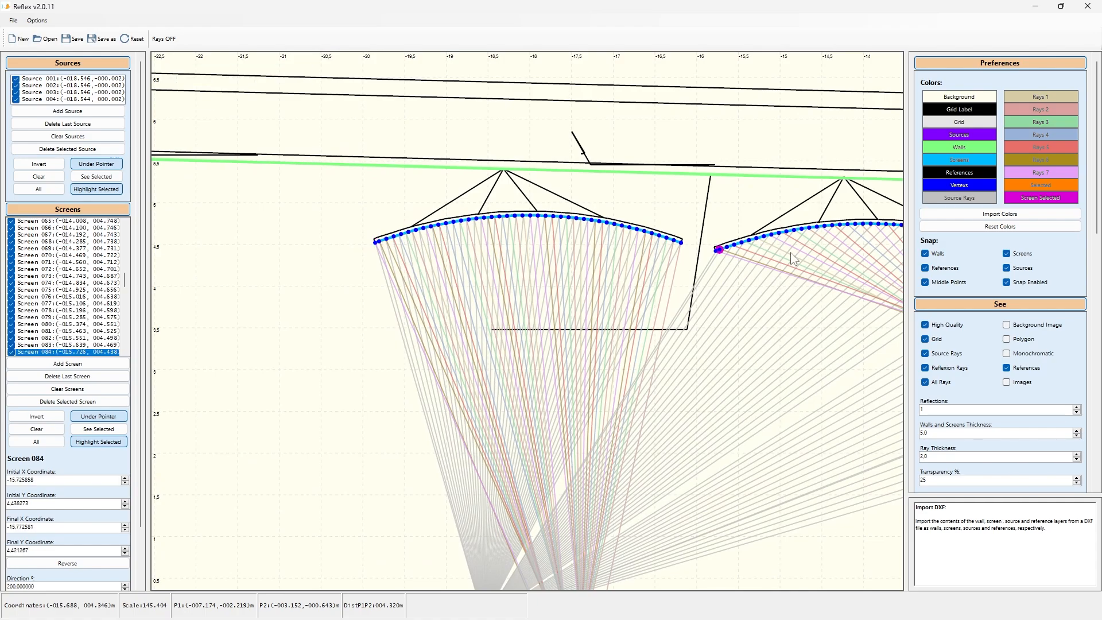
{"action": "left_click_drag", "start_coordinate": [775, 316], "coordinate": [536, 299]}
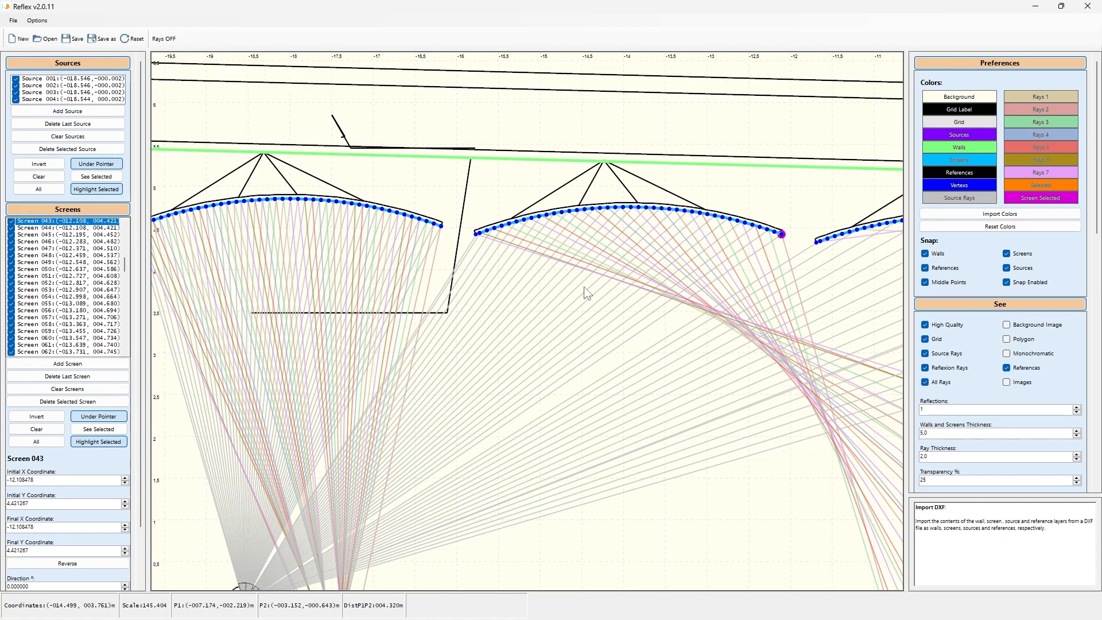
{"action": "scroll", "coordinate": [584, 283], "scroll_direction": "down", "scroll_amount": 1}
{"action": "scroll", "coordinate": [584, 282], "scroll_direction": "down", "scroll_amount": 1}
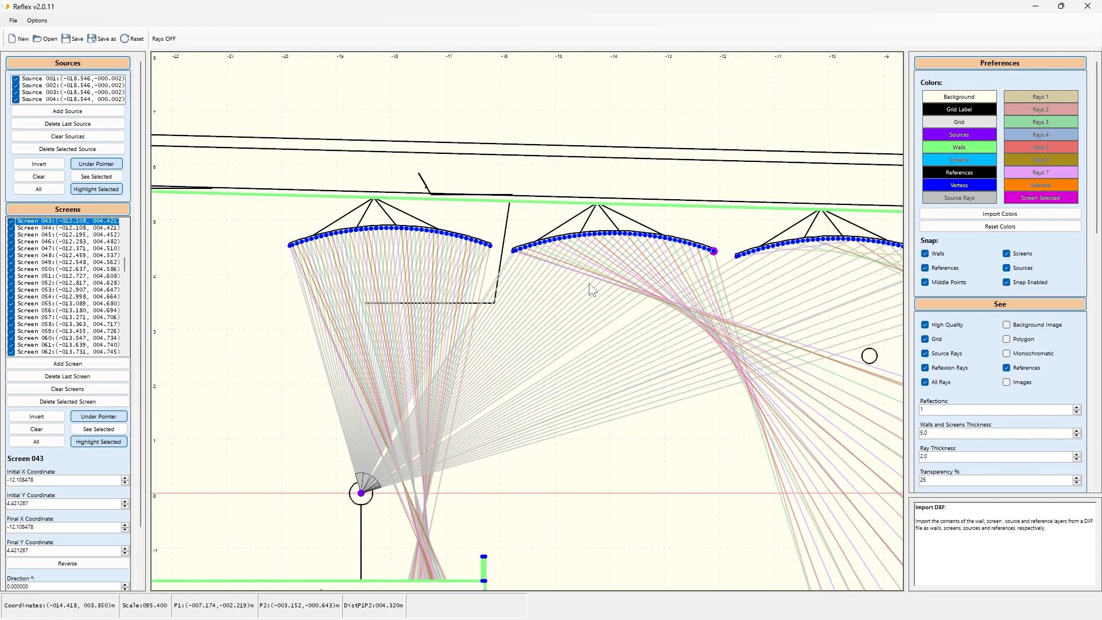
{"action": "scroll", "coordinate": [589, 283], "scroll_direction": "down", "scroll_amount": 2}
{"action": "left_click_drag", "start_coordinate": [695, 390], "coordinate": [491, 410]}
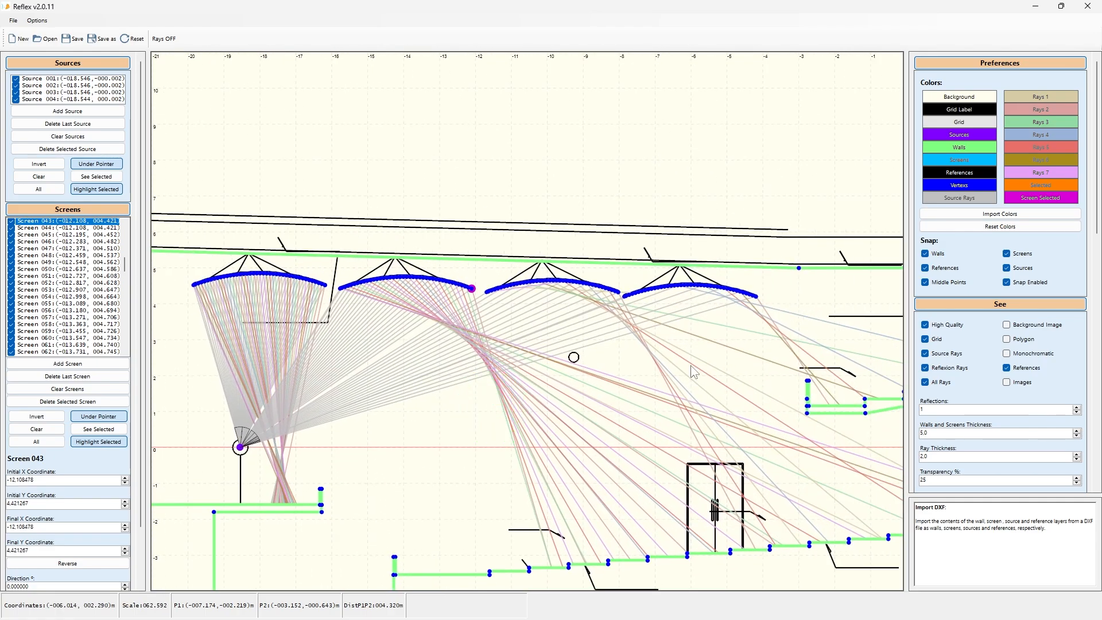
{"action": "scroll", "coordinate": [691, 366], "scroll_direction": "down", "scroll_amount": 6}
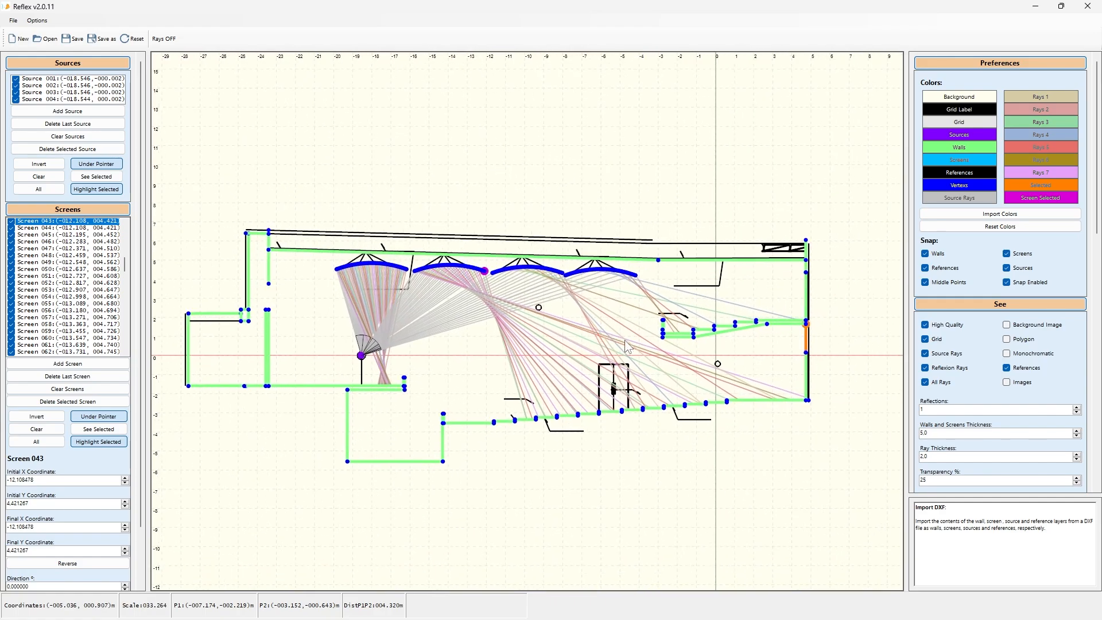
{"action": "left_click", "coordinate": [625, 340]}
{"action": "scroll", "coordinate": [324, 278], "scroll_direction": "up", "scroll_amount": 7}
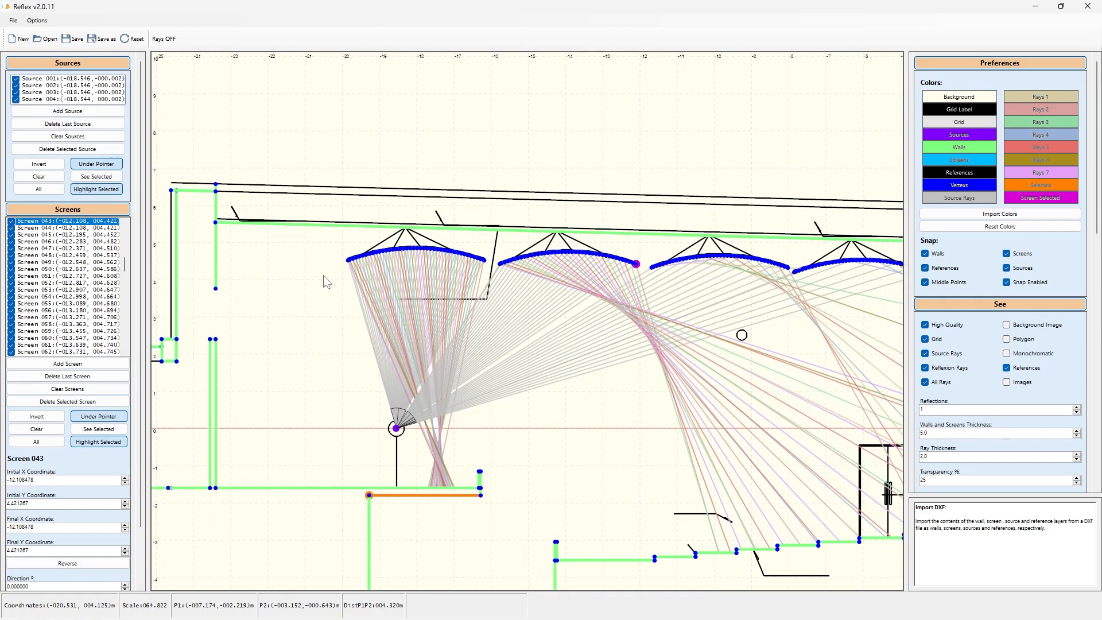
{"action": "scroll", "coordinate": [326, 281], "scroll_direction": "up", "scroll_amount": 7}
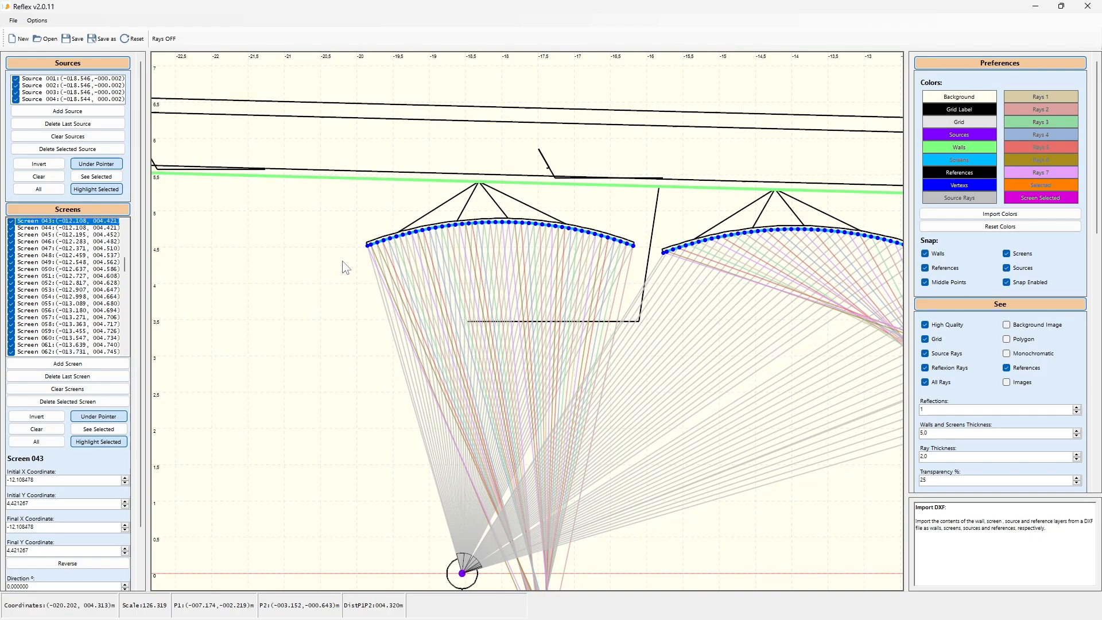
{"action": "scroll", "coordinate": [350, 257], "scroll_direction": "down", "scroll_amount": 1}
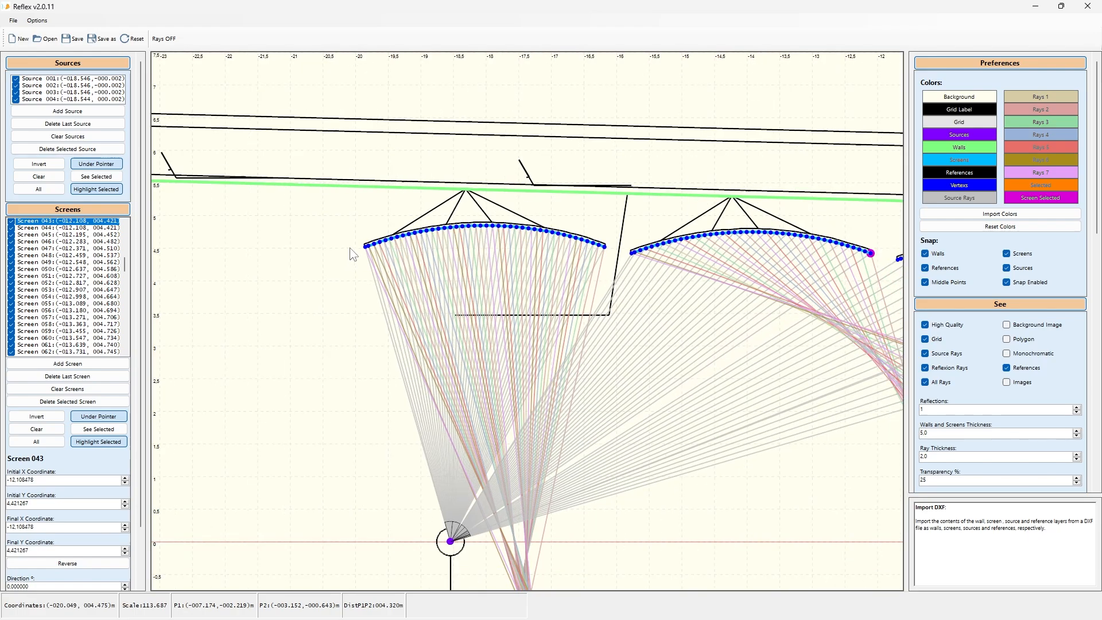
{"action": "scroll", "coordinate": [445, 202], "scroll_direction": "down", "scroll_amount": 4}
{"action": "scroll", "coordinate": [447, 350], "scroll_direction": "down", "scroll_amount": 3}
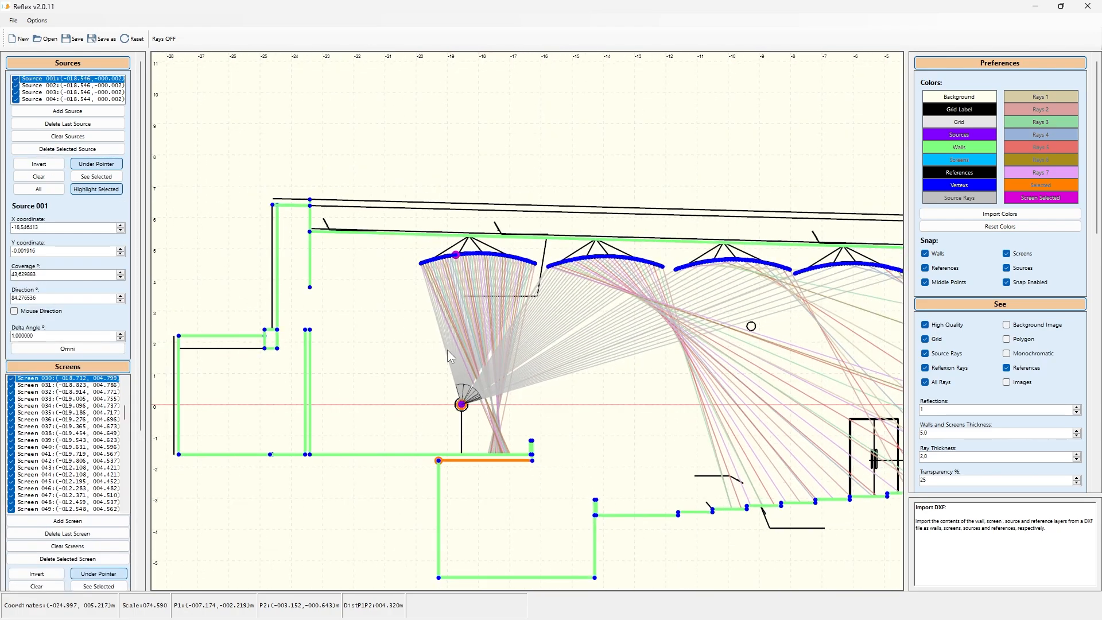
{"action": "scroll", "coordinate": [405, 354], "scroll_direction": "down", "scroll_amount": 5}
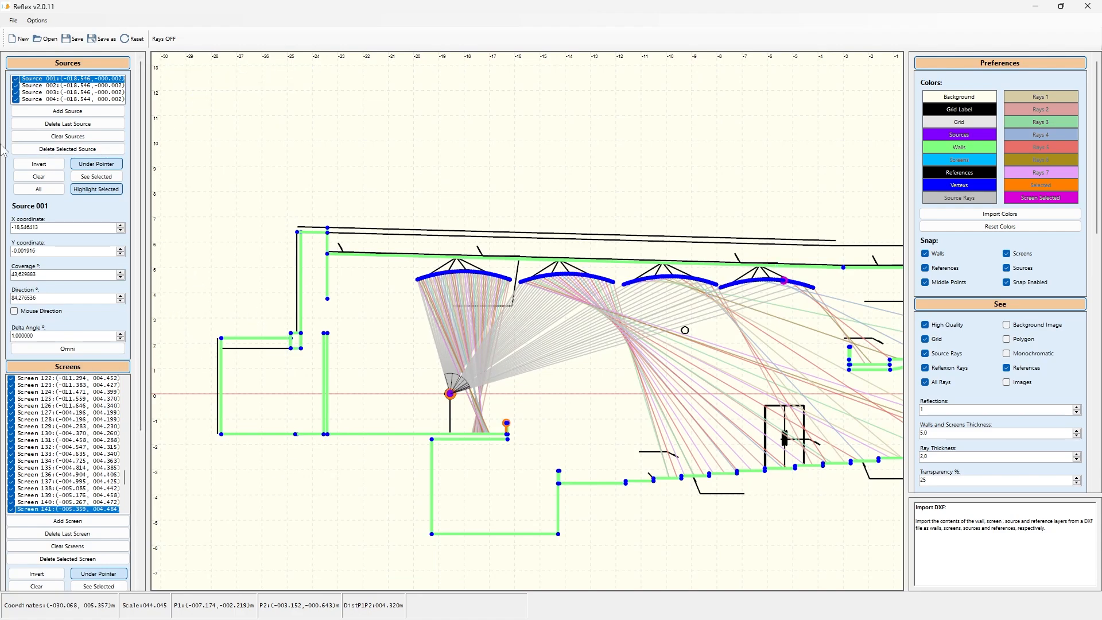
Step: Hide sources 002, 003 and 004 so only Source 001's rays are displayed
{"action": "left_click", "coordinate": [16, 99]}
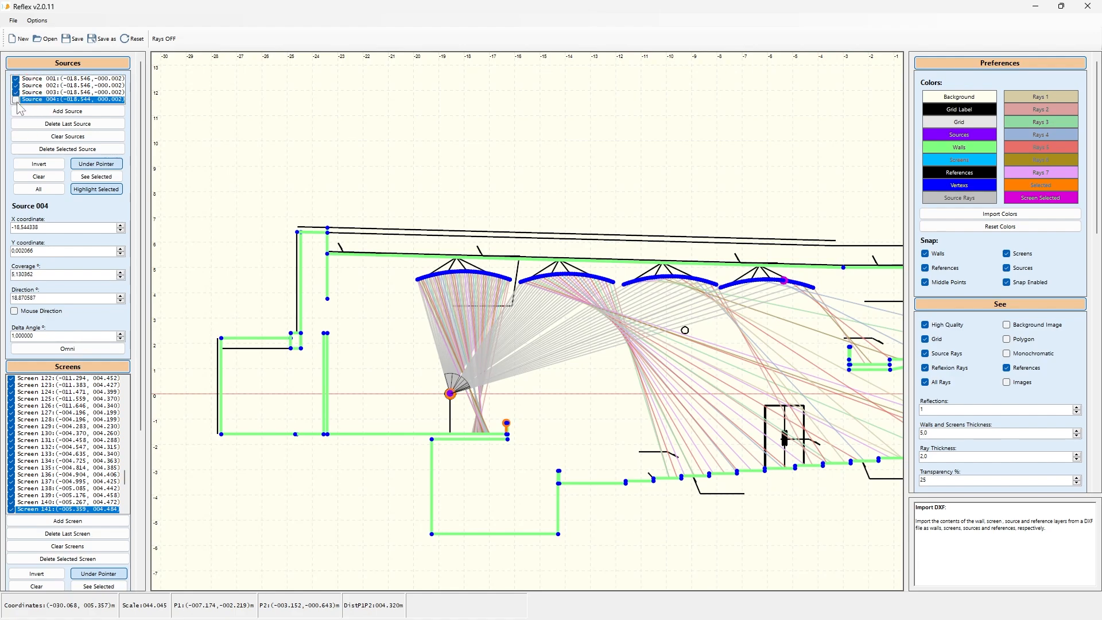
{"action": "left_click", "coordinate": [16, 92]}
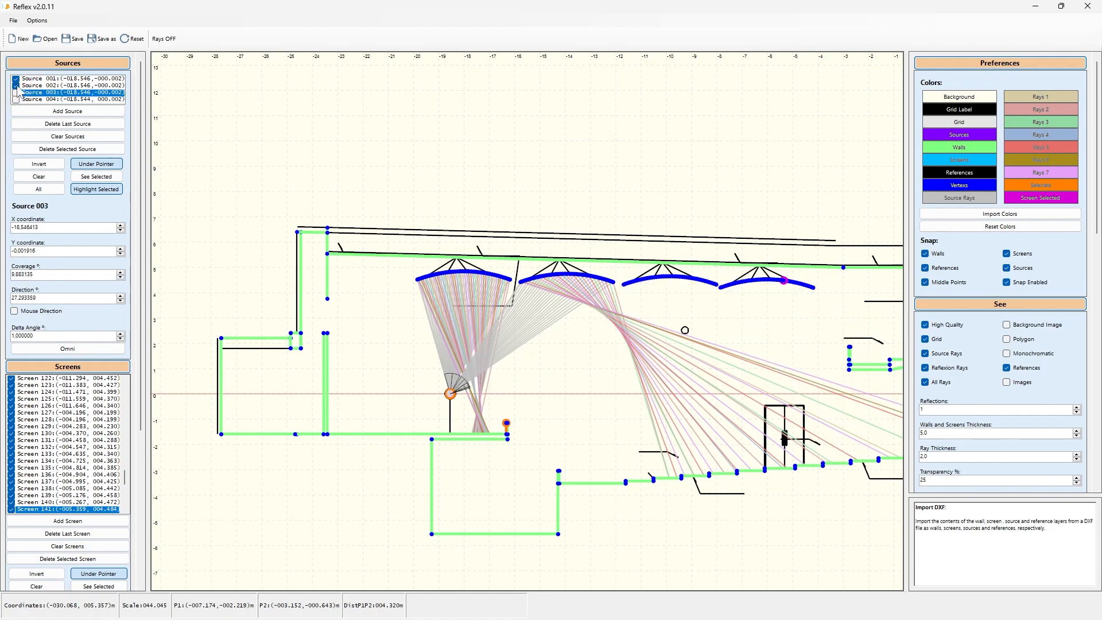
{"action": "left_click", "coordinate": [15, 85]}
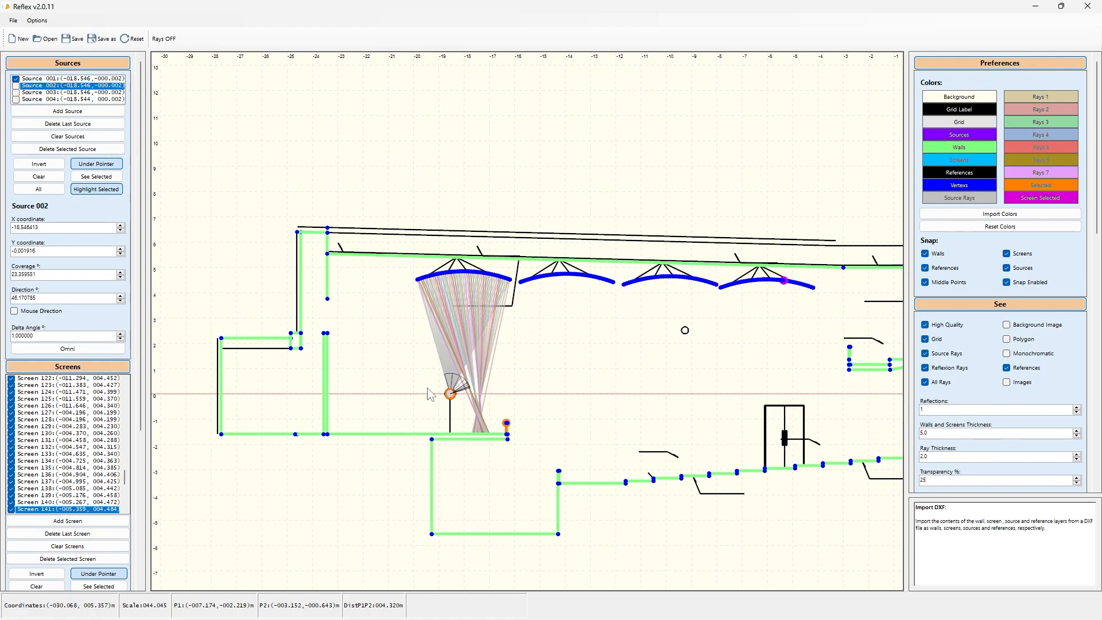
{"action": "scroll", "coordinate": [430, 394], "scroll_direction": "up", "scroll_amount": 1}
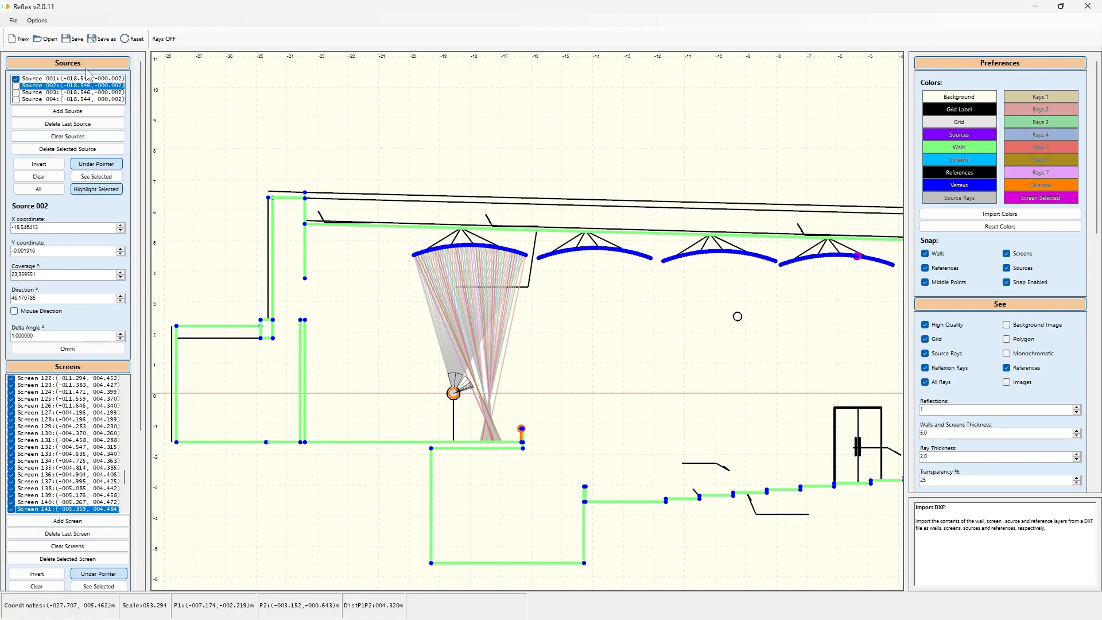
Step: Turn on See Selected and select each source in turn to view its rays on their own
{"action": "left_click", "coordinate": [89, 78]}
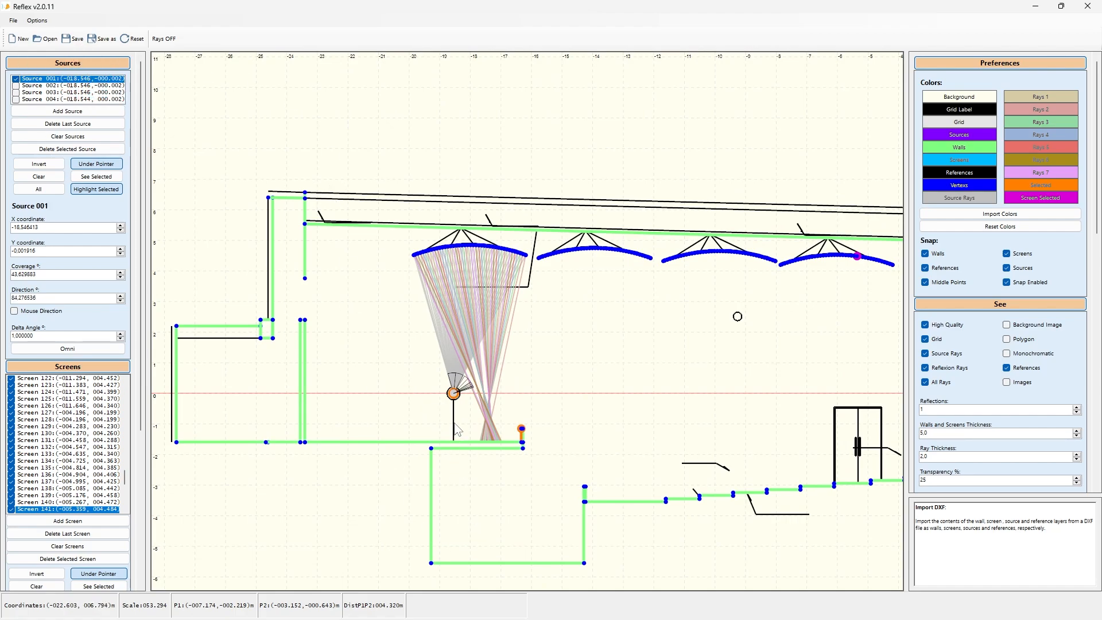
{"action": "left_click", "coordinate": [460, 247]}
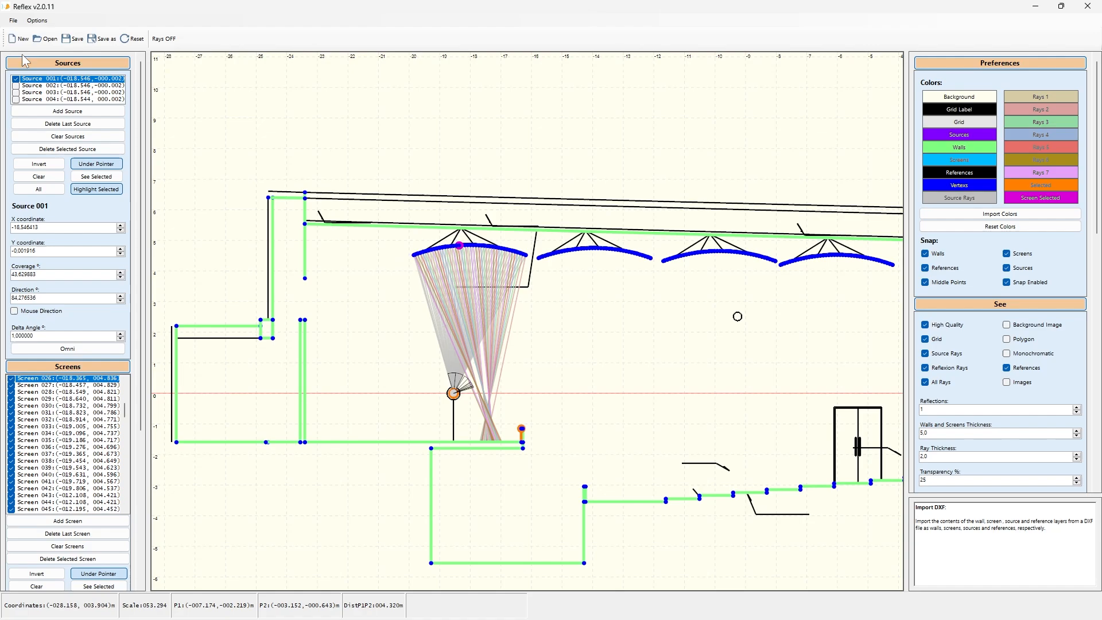
{"action": "left_click", "coordinate": [98, 176]}
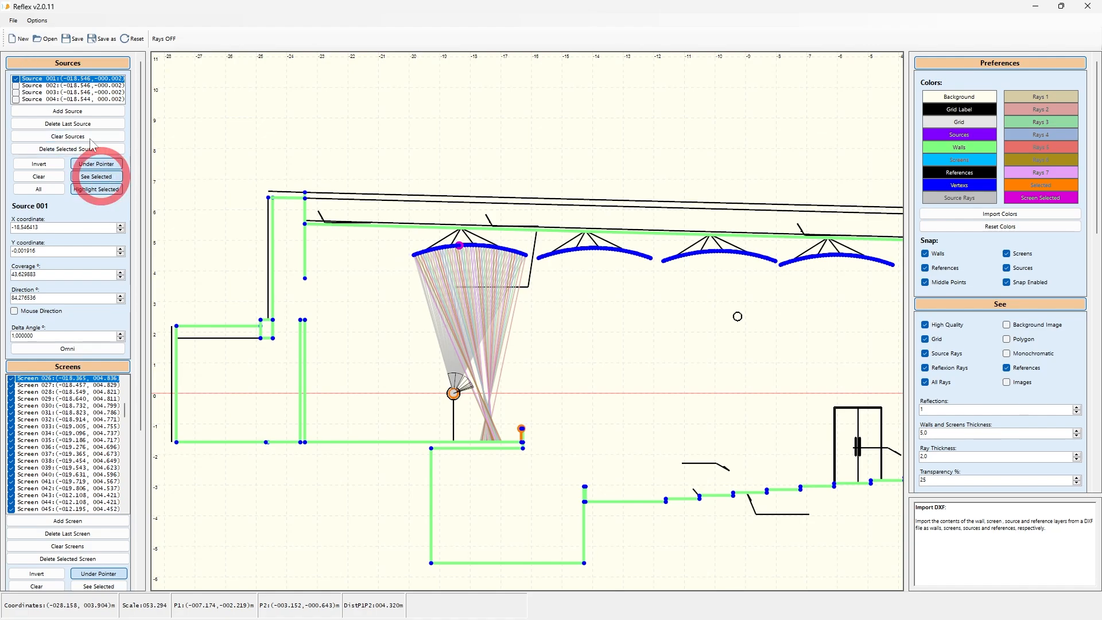
{"action": "left_click", "coordinate": [55, 85]}
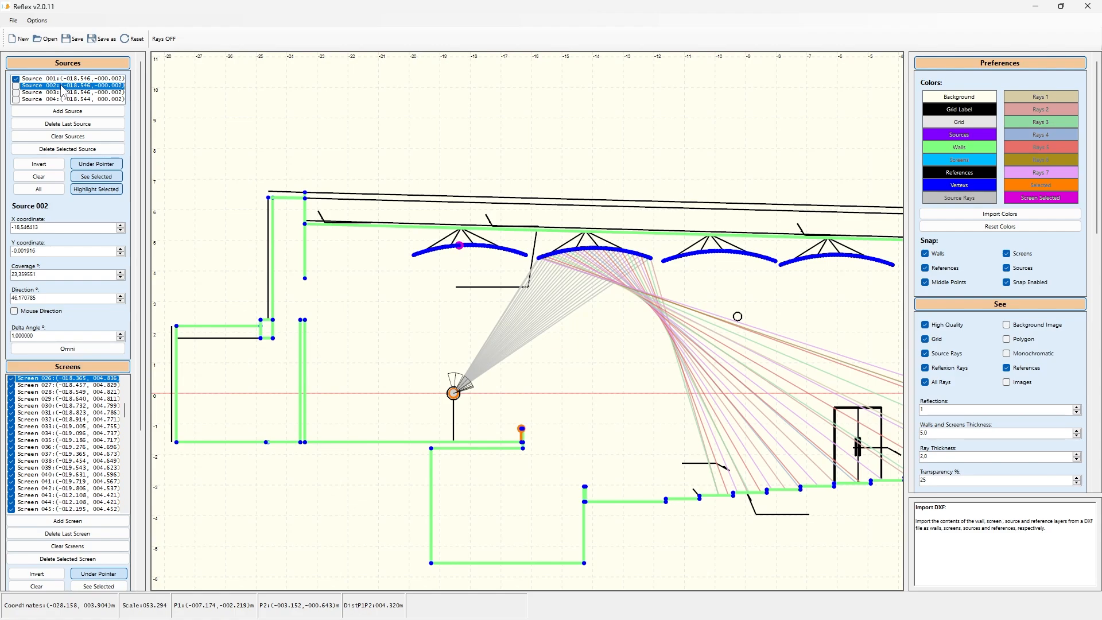
{"action": "left_click", "coordinate": [89, 92]}
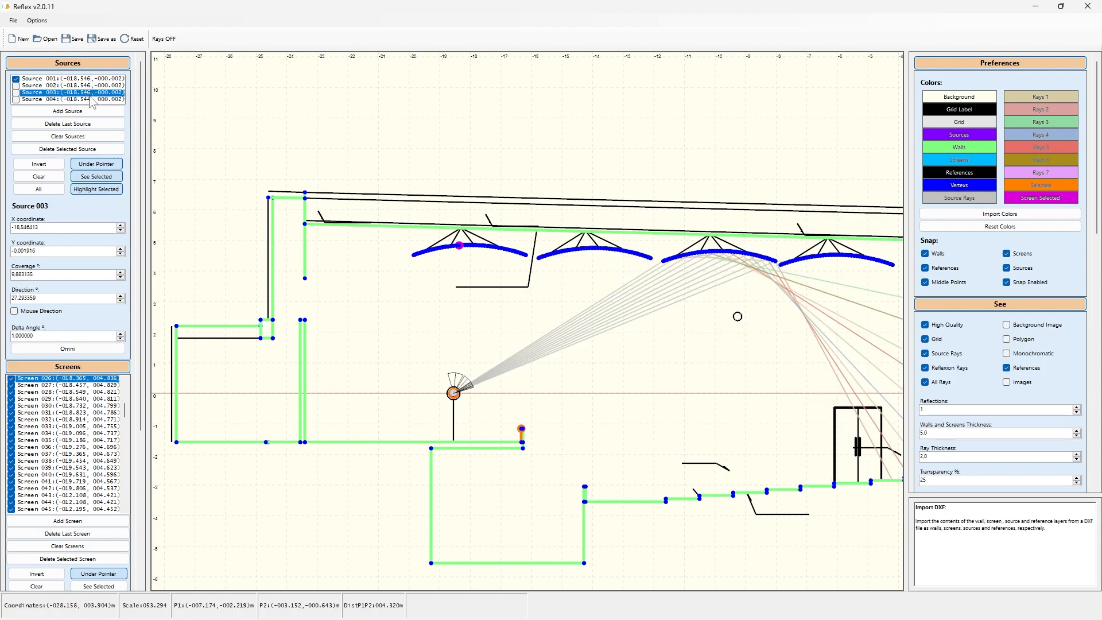
{"action": "left_click", "coordinate": [93, 100]}
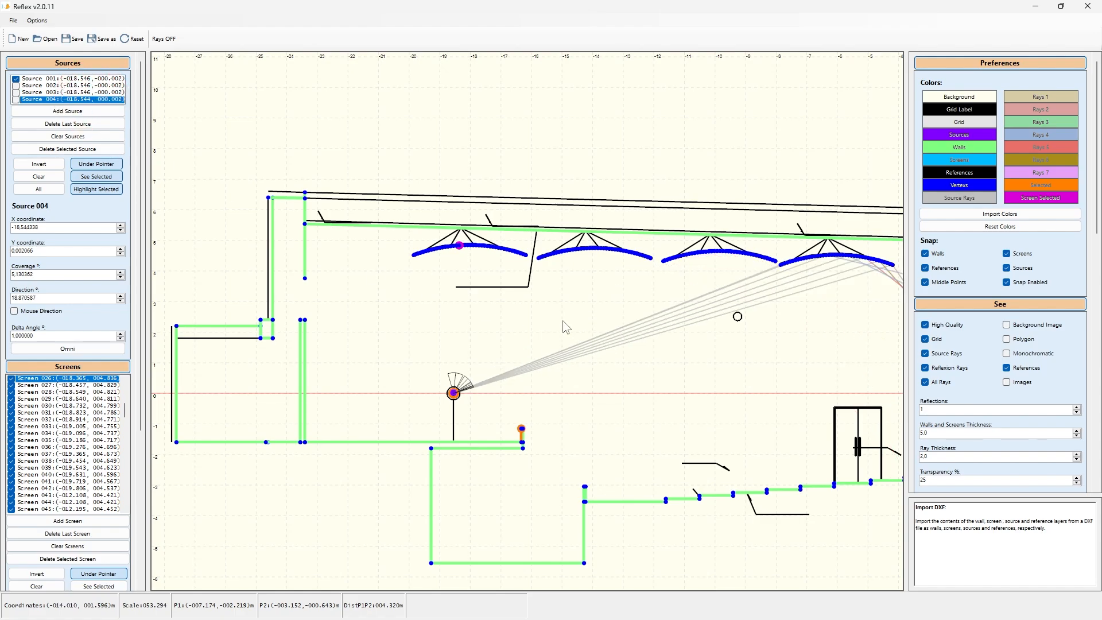
Step: Re-enable sources 002, 003 and 004, collapse the Preferences panel and turn off See Selected to show all rays
{"action": "scroll", "coordinate": [496, 296], "scroll_direction": "down", "scroll_amount": 2}
{"action": "scroll", "coordinate": [508, 297], "scroll_direction": "down", "scroll_amount": 2}
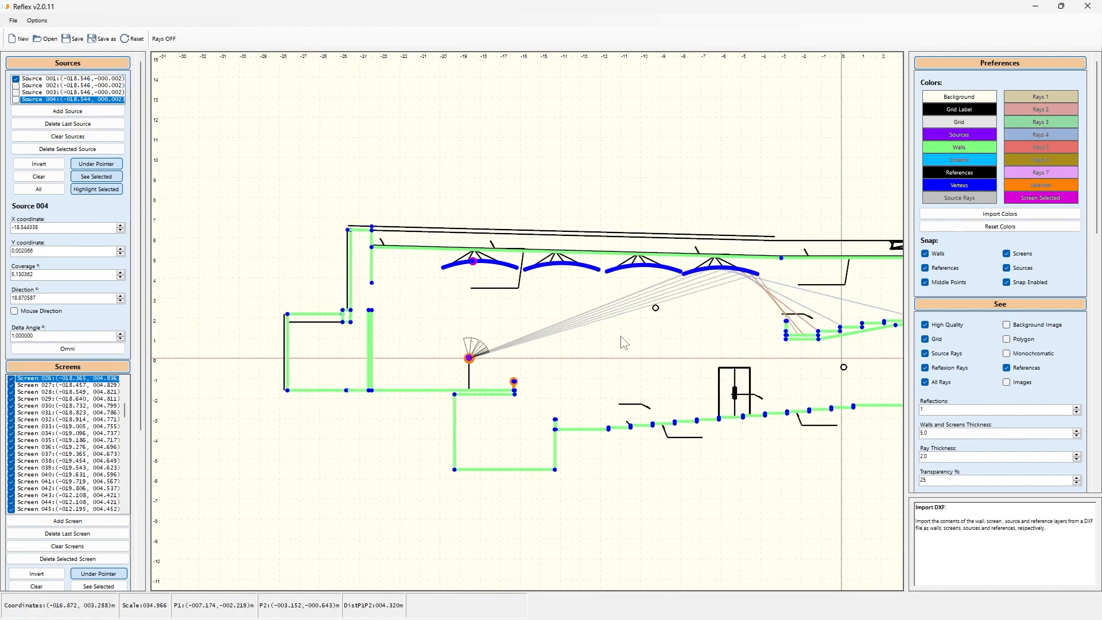
{"action": "left_click_drag", "start_coordinate": [683, 355], "coordinate": [612, 349]}
{"action": "scroll", "coordinate": [610, 337], "scroll_direction": "up", "scroll_amount": 1}
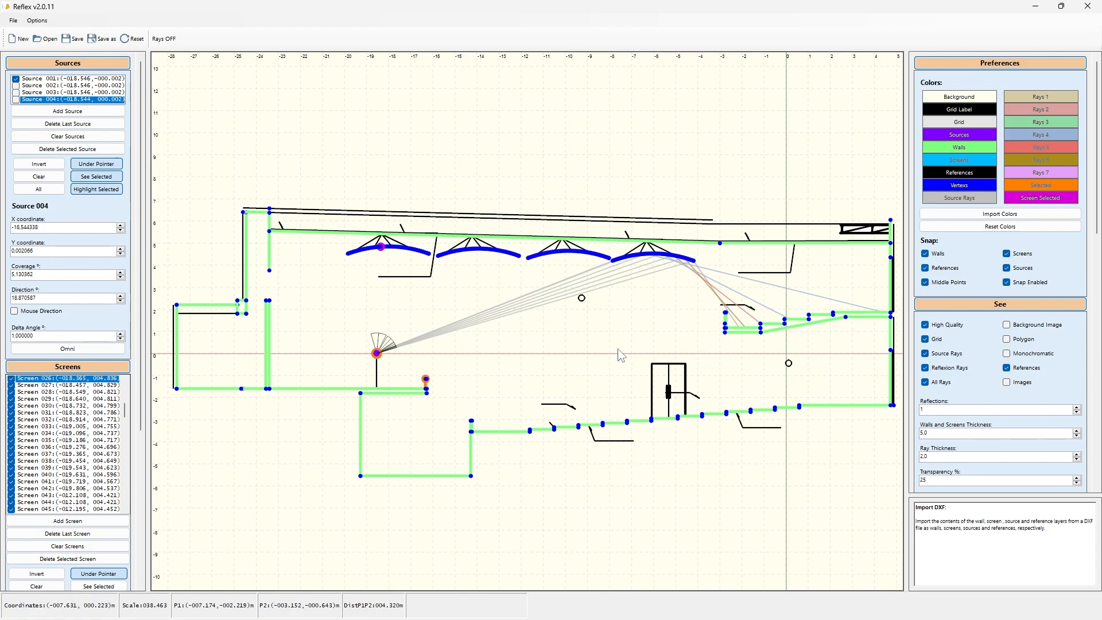
{"action": "left_click", "coordinate": [269, 253]}
{"action": "left_click", "coordinate": [975, 64]}
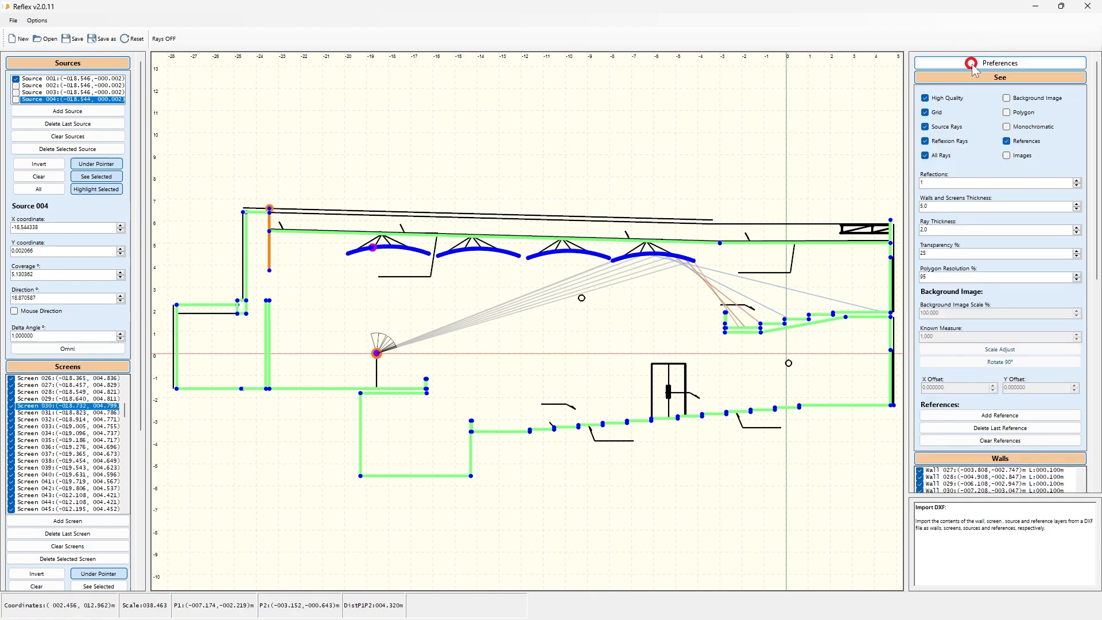
{"action": "left_click", "coordinate": [15, 86]}
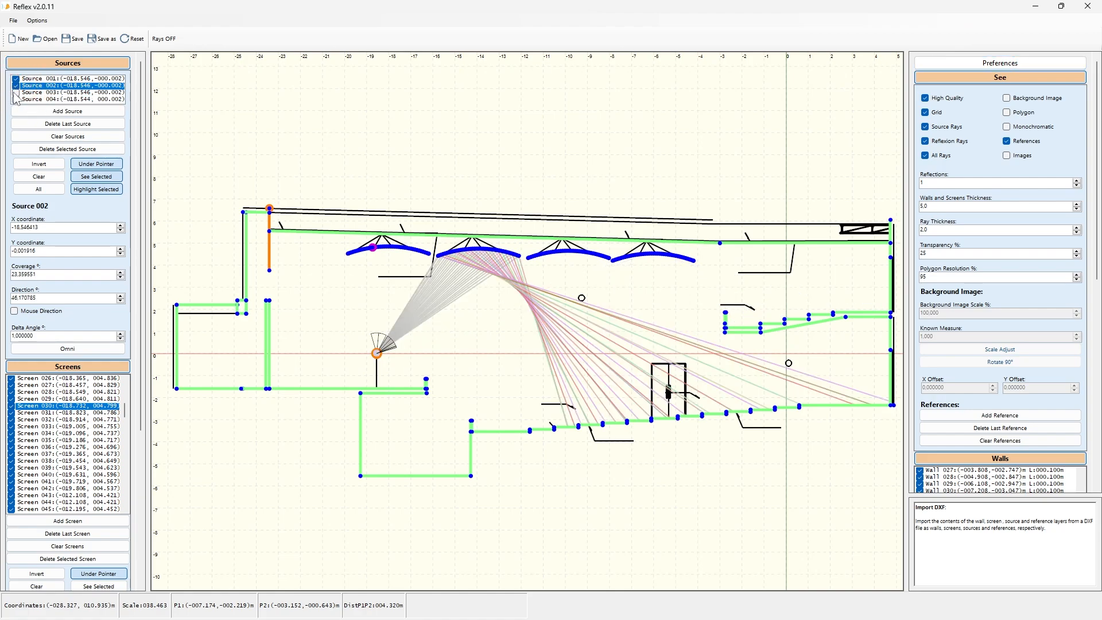
{"action": "left_click", "coordinate": [16, 93]}
{"action": "left_click", "coordinate": [16, 99]}
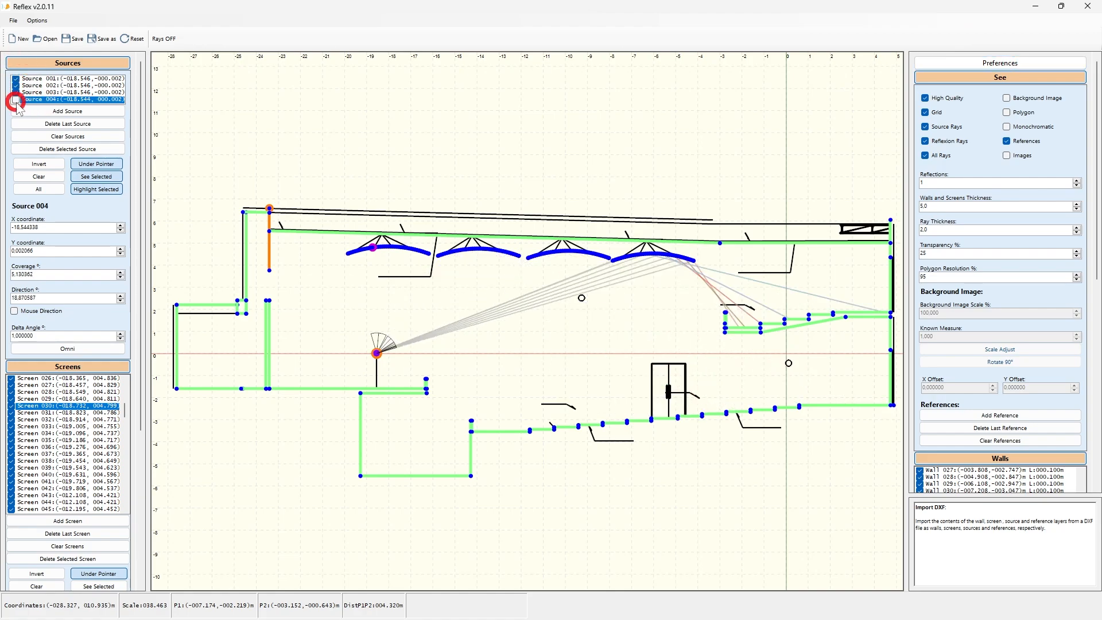
{"action": "left_click", "coordinate": [98, 176]}
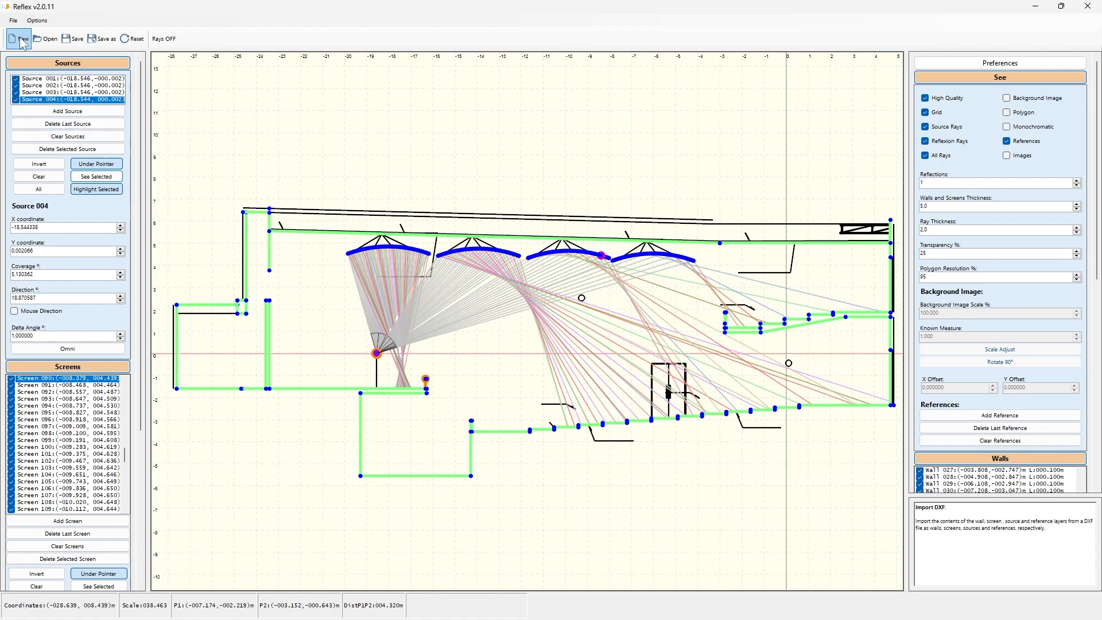
Step: Export the rays to DXF as '07 TEATRO FINAL-corte long-rays.dxf' in the ejemplos folder and acknowledge the confirmation
{"action": "left_click", "coordinate": [14, 21]}
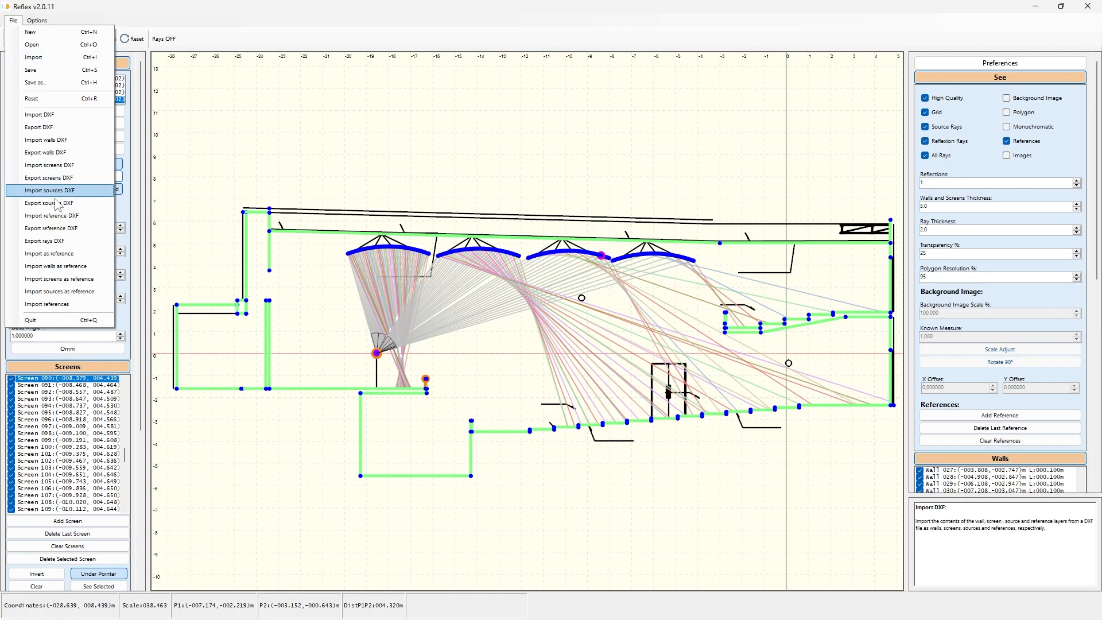
{"action": "left_click", "coordinate": [64, 243]}
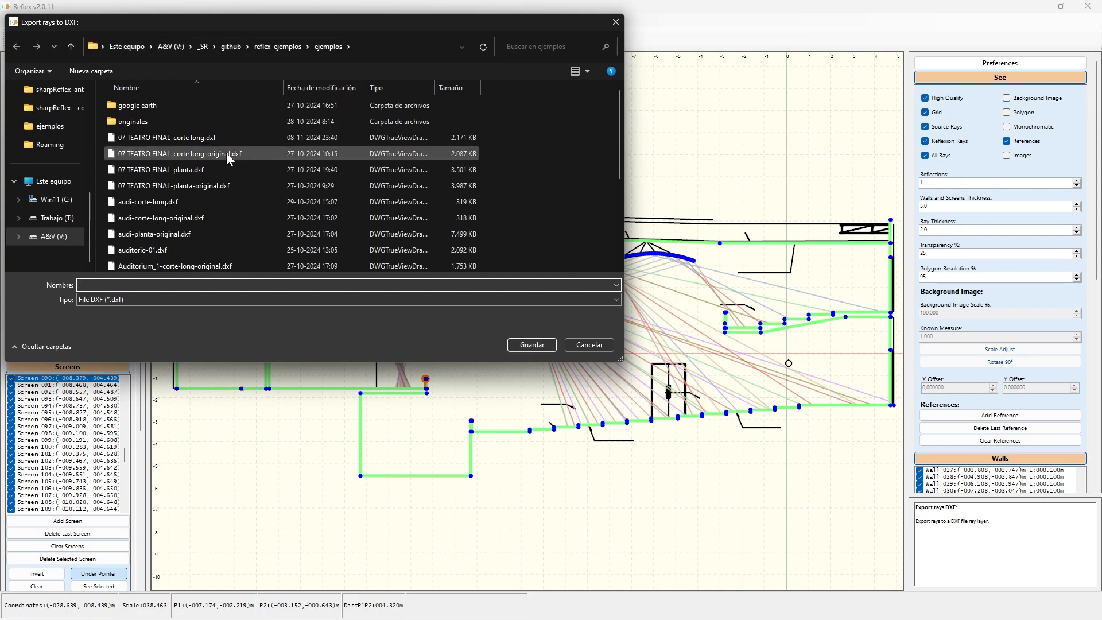
{"action": "left_click", "coordinate": [207, 138]}
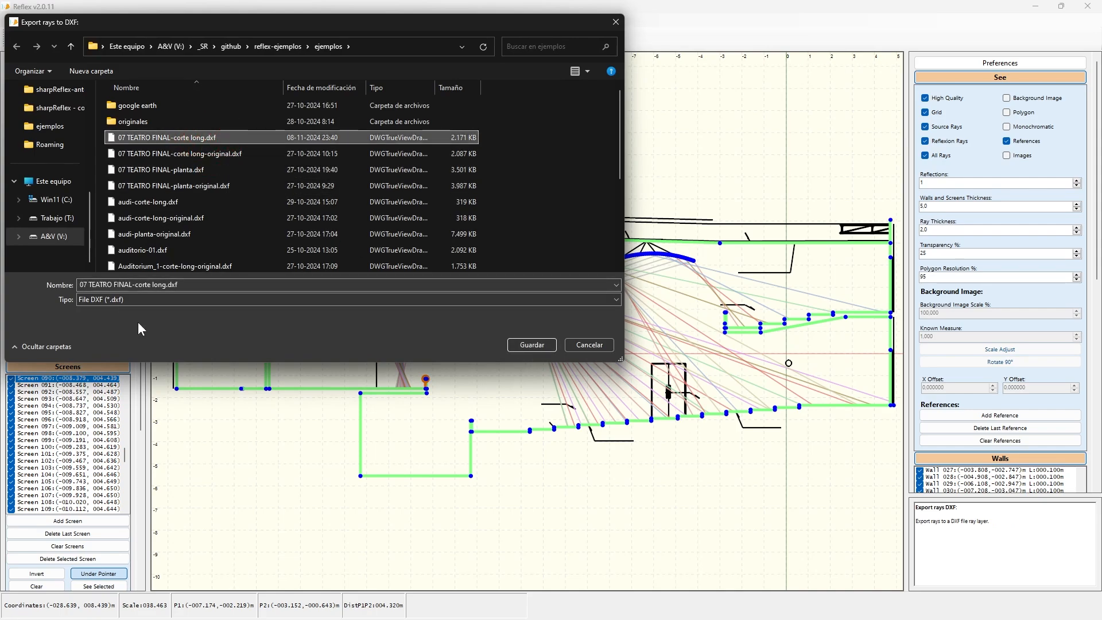
{"action": "left_click", "coordinate": [189, 285]}
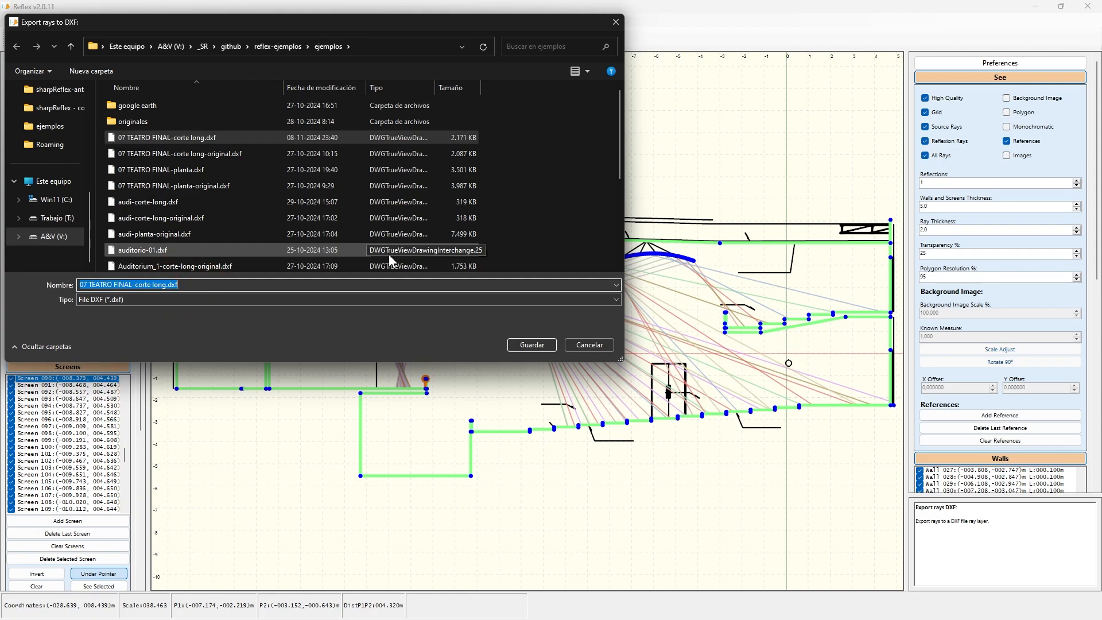
{"action": "key", "text": "Left"}
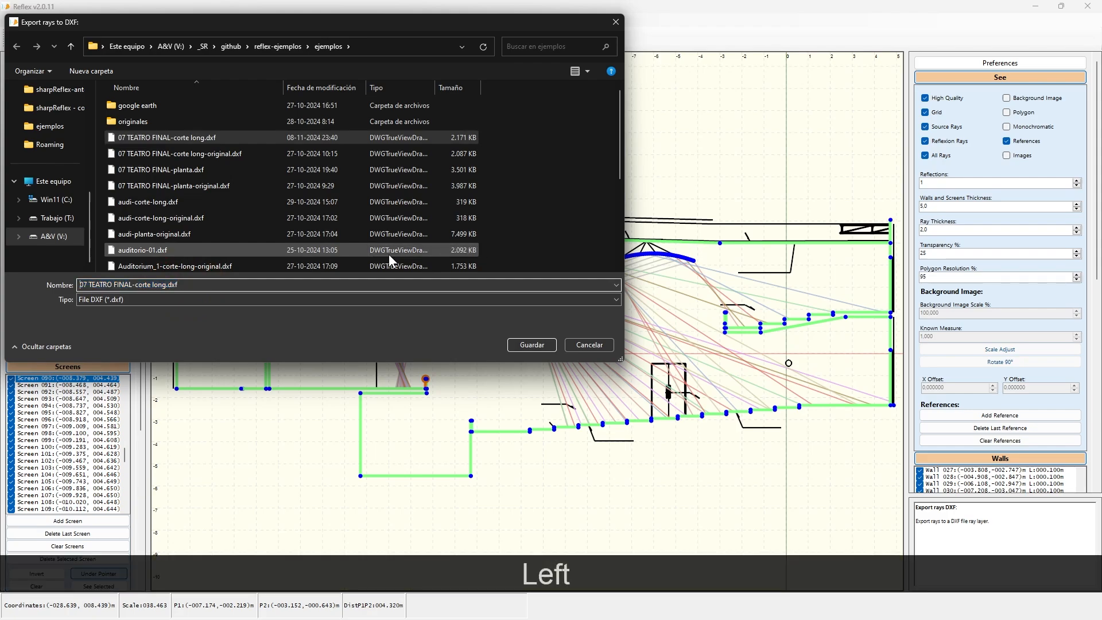
{"action": "key", "text": "Left"}
{"action": "key", "text": "Left"}
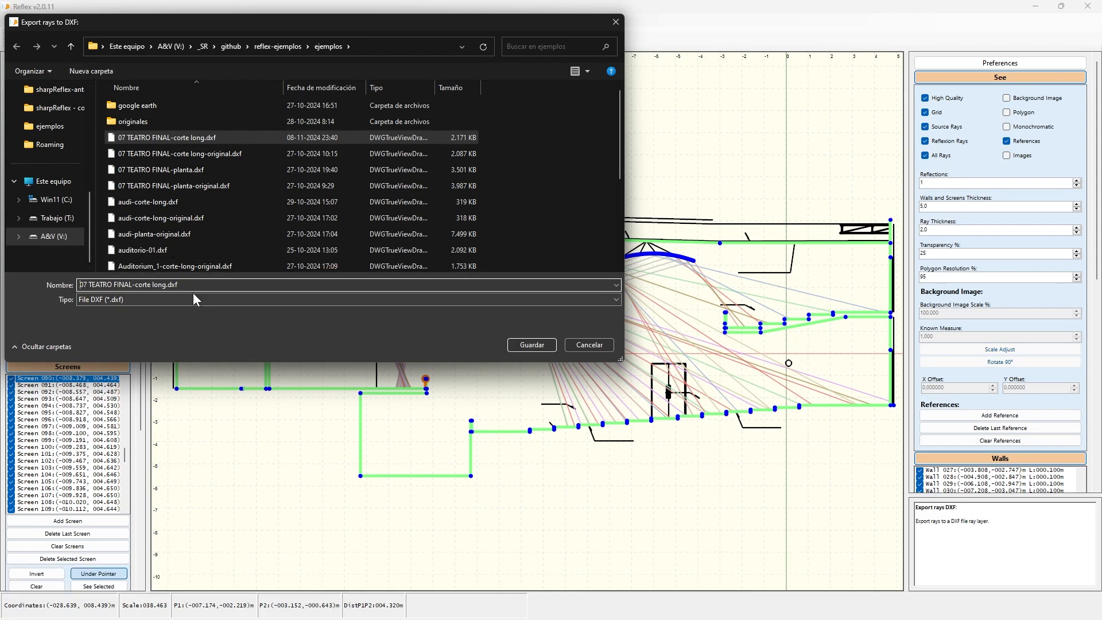
{"action": "key", "text": "Left"}
{"action": "key", "text": "Left"}
{"action": "key", "text": "Left"}
{"action": "key", "text": "Left"}
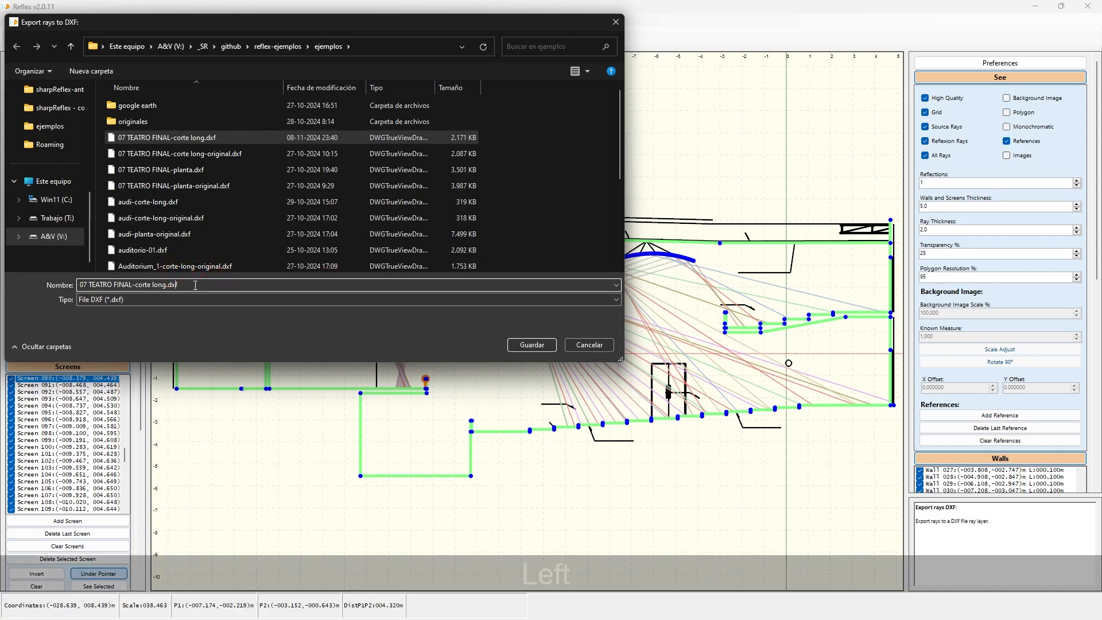
{"action": "type", "text": "-"}
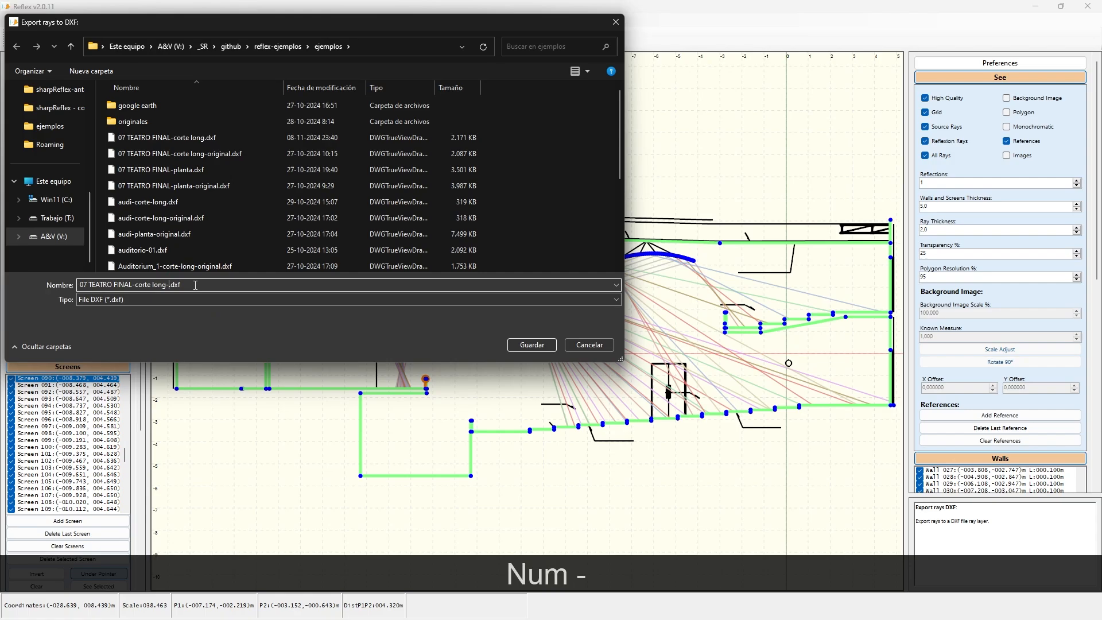
{"action": "type", "text": "rays"}
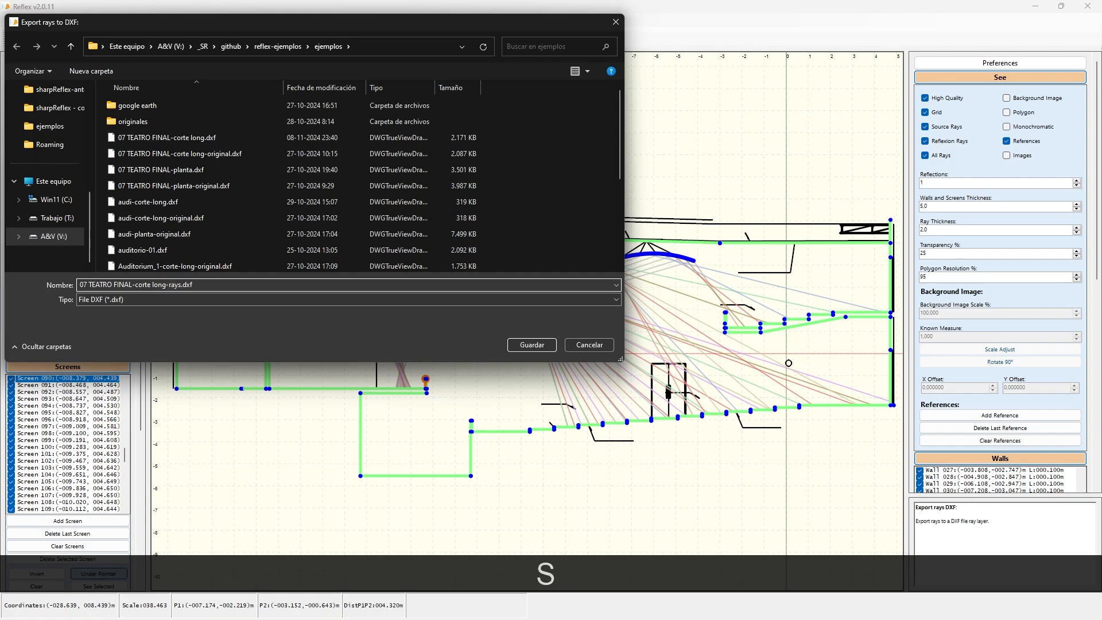
{"action": "key", "text": "Return"}
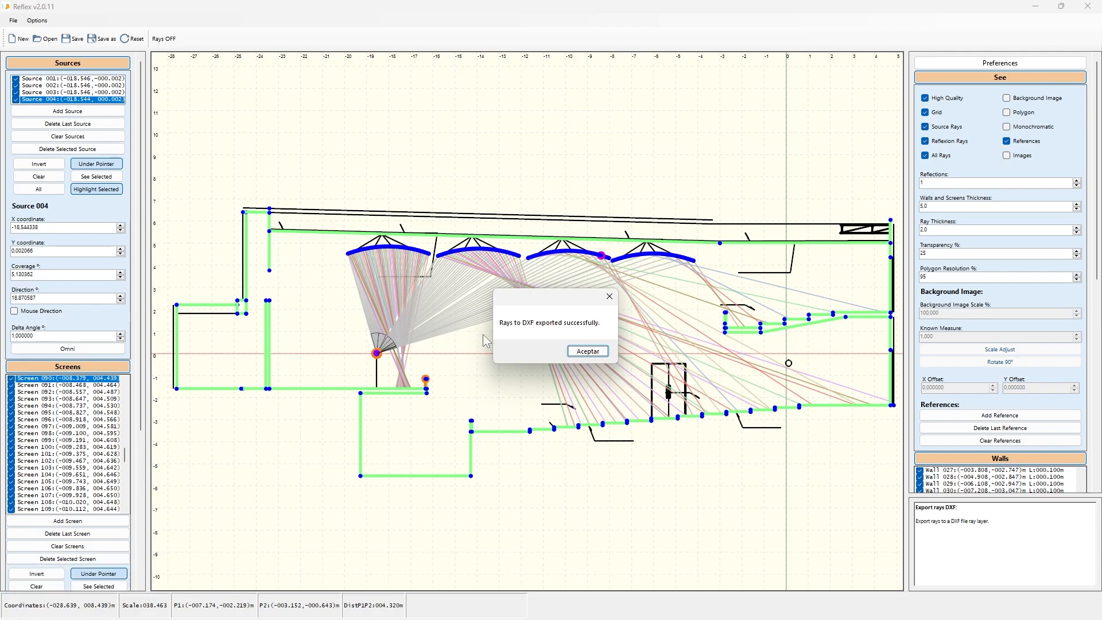
{"action": "left_click", "coordinate": [598, 349]}
Step: Switch to AutoCAD and open '07 TEATRO FINAL-corte long-rays.dxf'
{"action": "mouse_move", "coordinate": [520, 311]}
{"action": "left_mouse_down"}
{"action": "mouse_move", "coordinate": [699, 347]}
{"action": "mouse_move", "coordinate": [751, 345]}
{"action": "mouse_move", "coordinate": [774, 321]}
{"action": "left_mouse_up"}
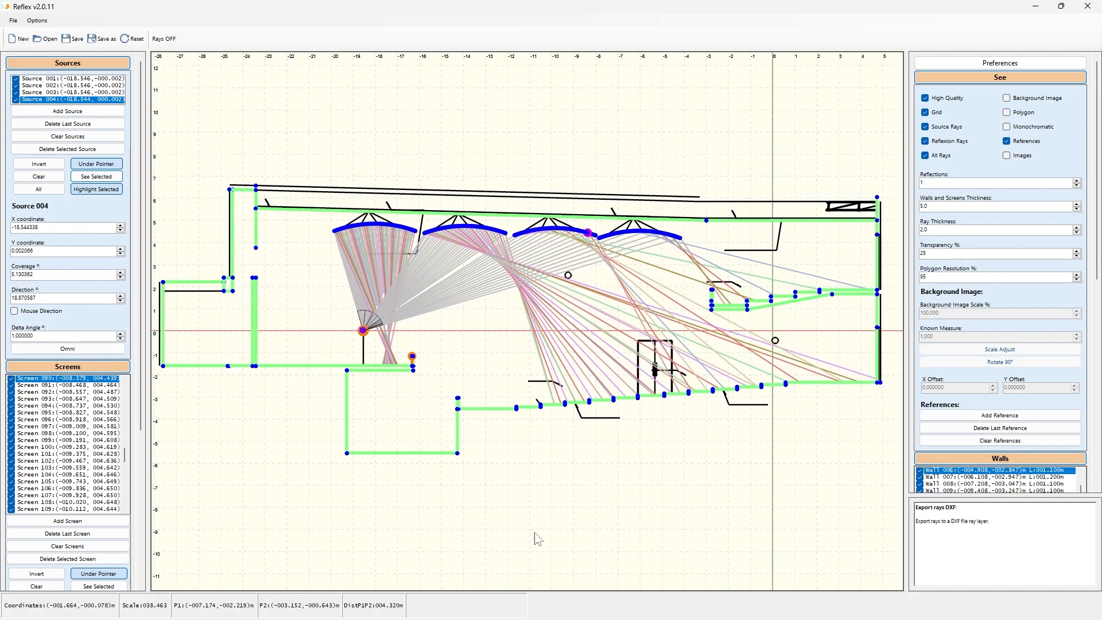
{"action": "left_click", "coordinate": [516, 610]}
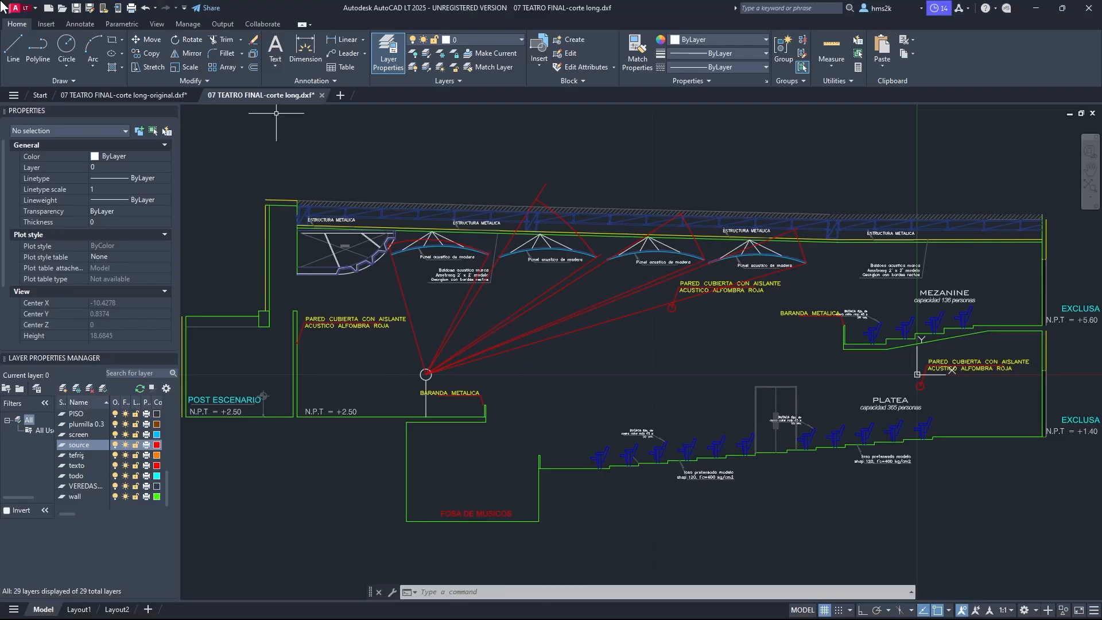
{"action": "left_click", "coordinate": [62, 7]}
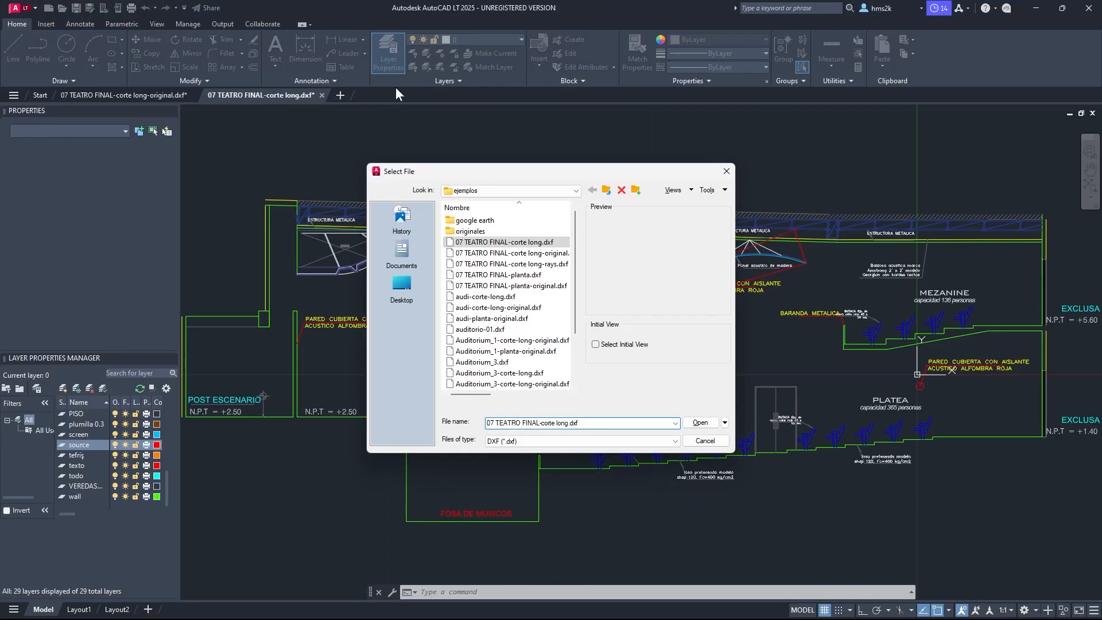
{"action": "left_click", "coordinate": [551, 264]}
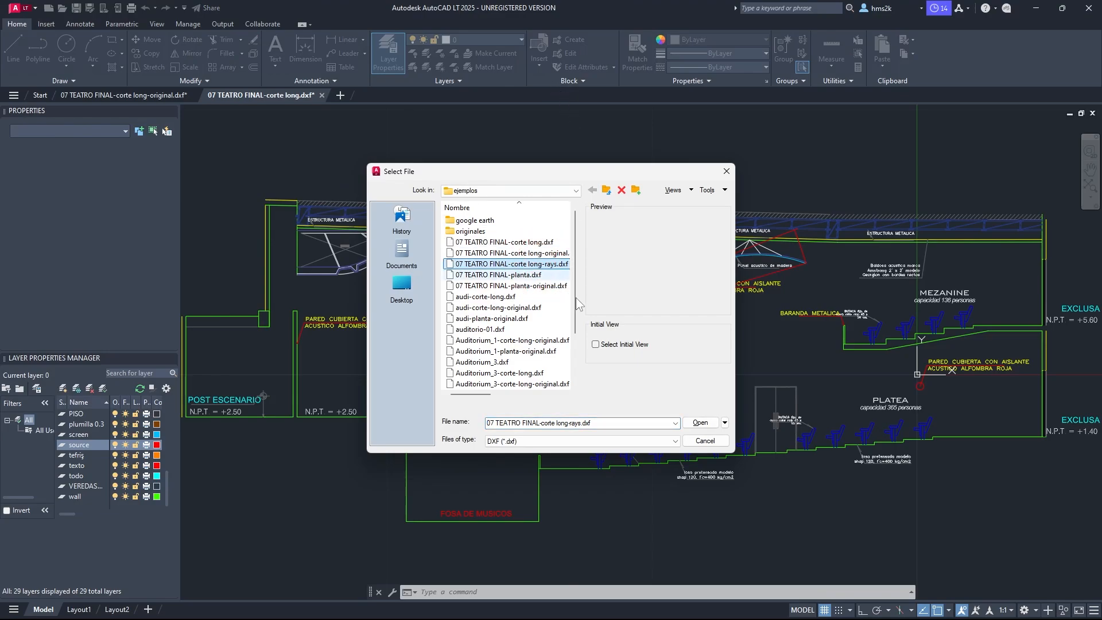
{"action": "left_click", "coordinate": [696, 425]}
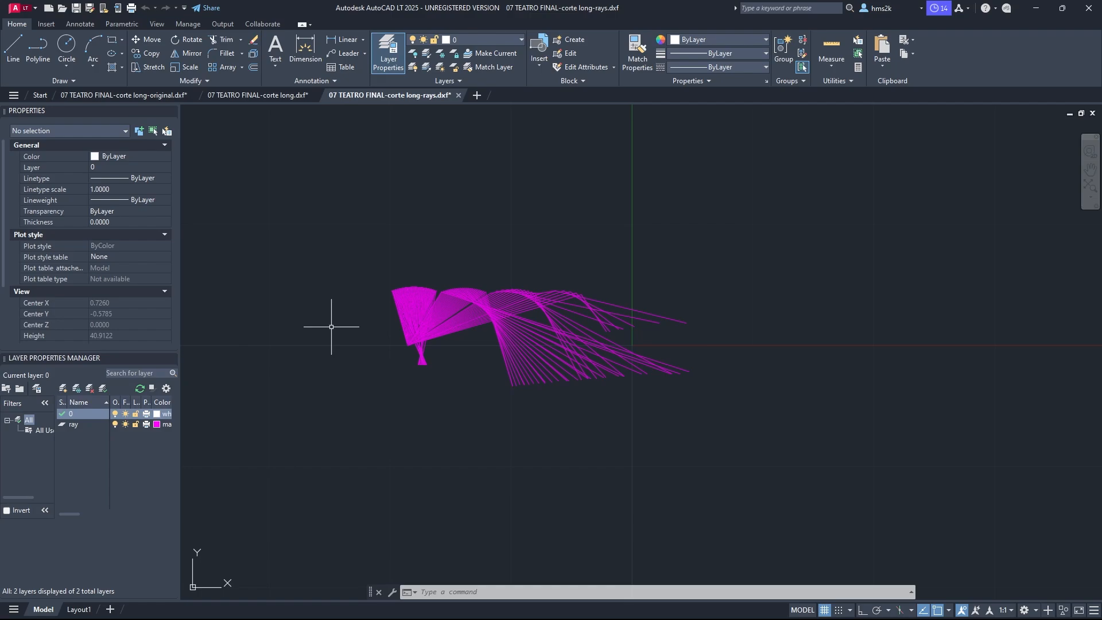
Step: Select all the ray lines, copy them, and switch to the '07 TEATRO FINAL-corte long-original.dxf' drawing
{"action": "scroll", "coordinate": [333, 327], "scroll_direction": "up", "scroll_amount": 2}
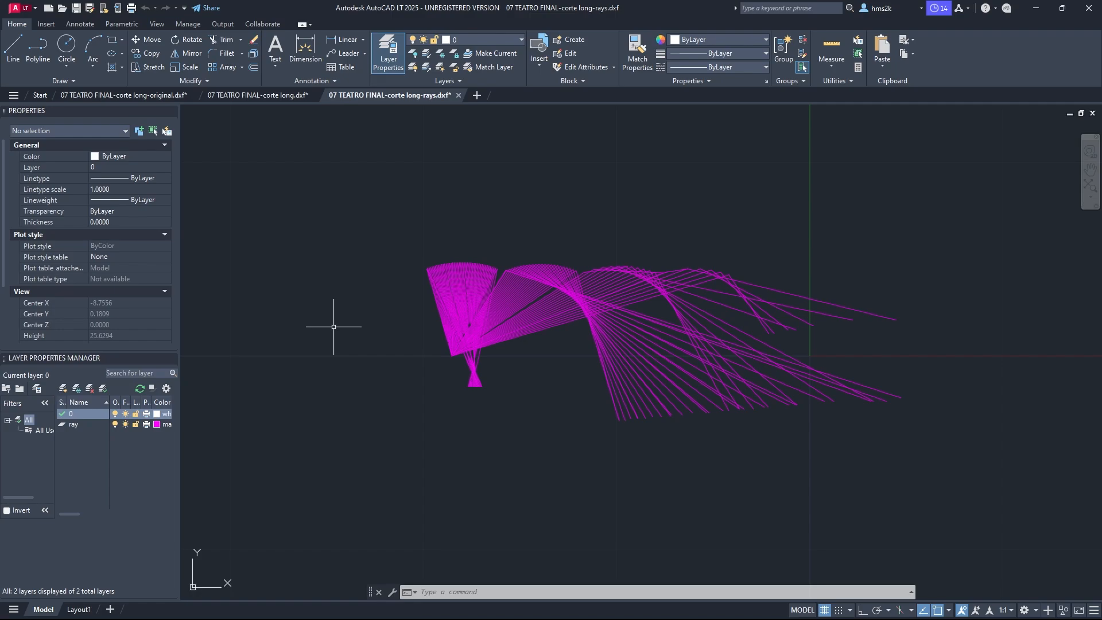
{"action": "mouse_move", "coordinate": [1019, 469]}
{"action": "left_mouse_down"}
{"action": "mouse_move", "coordinate": [584, 233]}
{"action": "mouse_move", "coordinate": [391, 192]}
{"action": "mouse_move", "coordinate": [394, 205]}
{"action": "left_mouse_up"}
{"action": "left_click", "coordinate": [935, 480]}
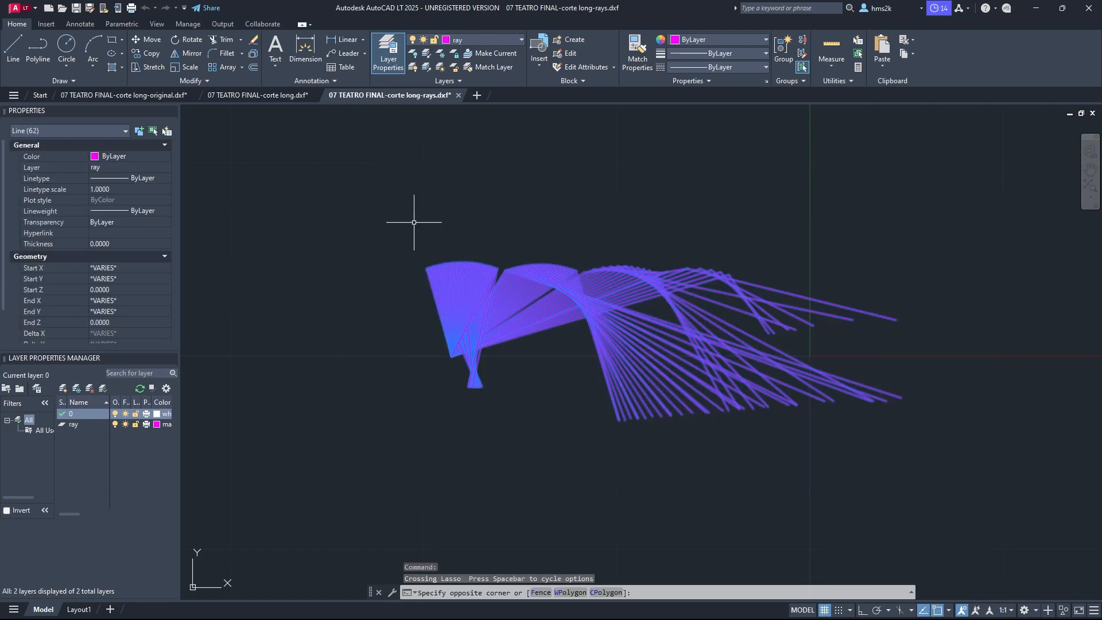
{"action": "left_click", "coordinate": [414, 222]}
{"action": "key", "text": "ctrl+c"}
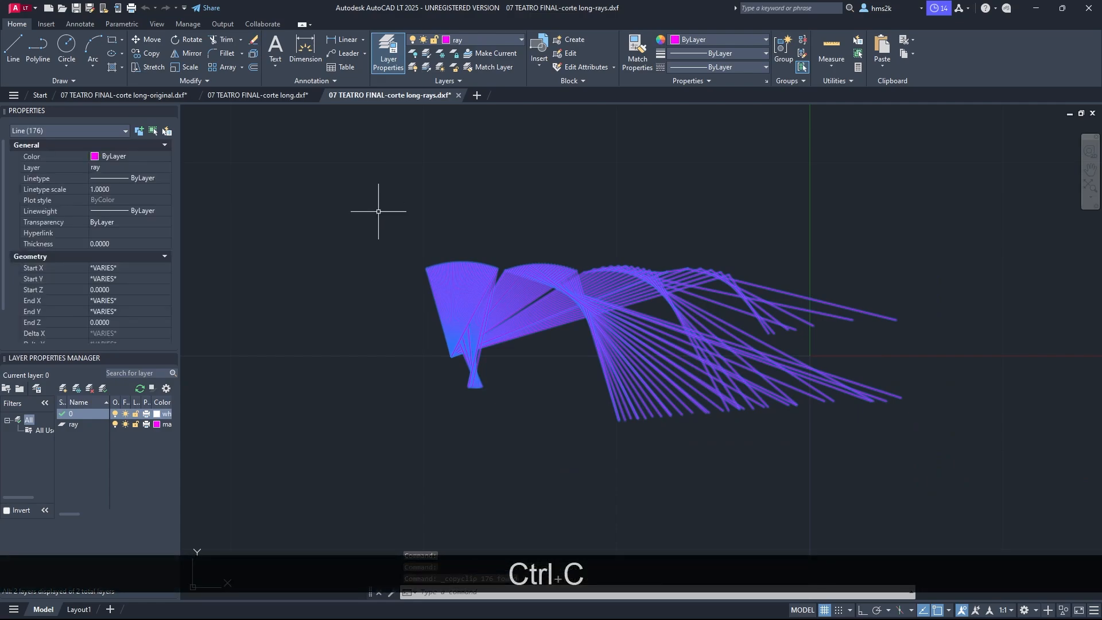
{"action": "left_click", "coordinate": [143, 96]}
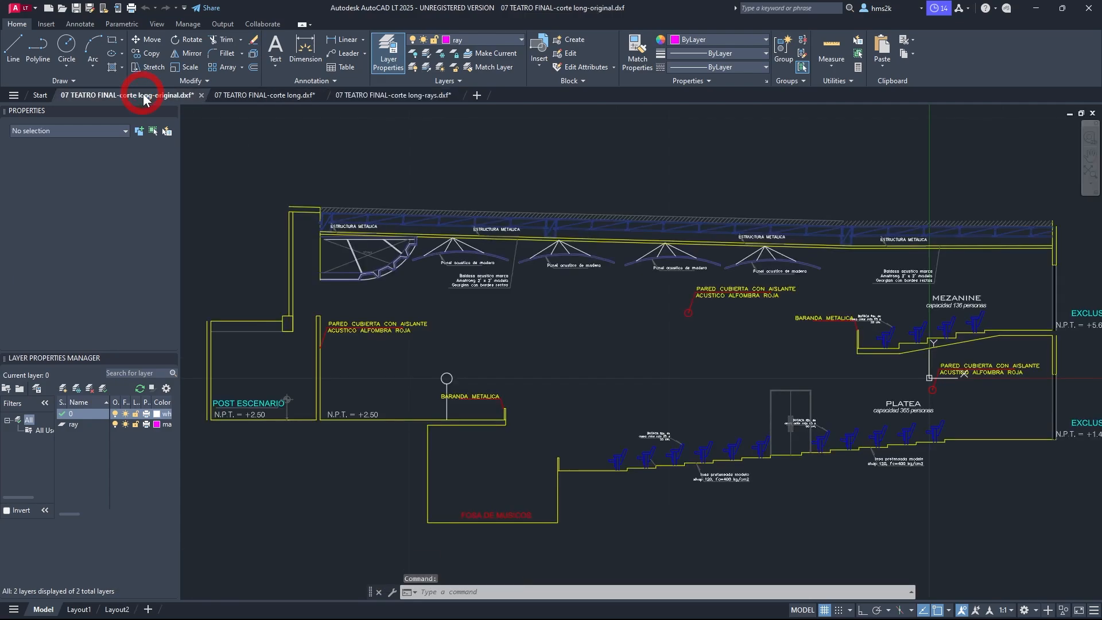
Step: Paste the copied ray lines into the original drawing at their original coordinates
{"action": "left_click", "coordinate": [882, 68]}
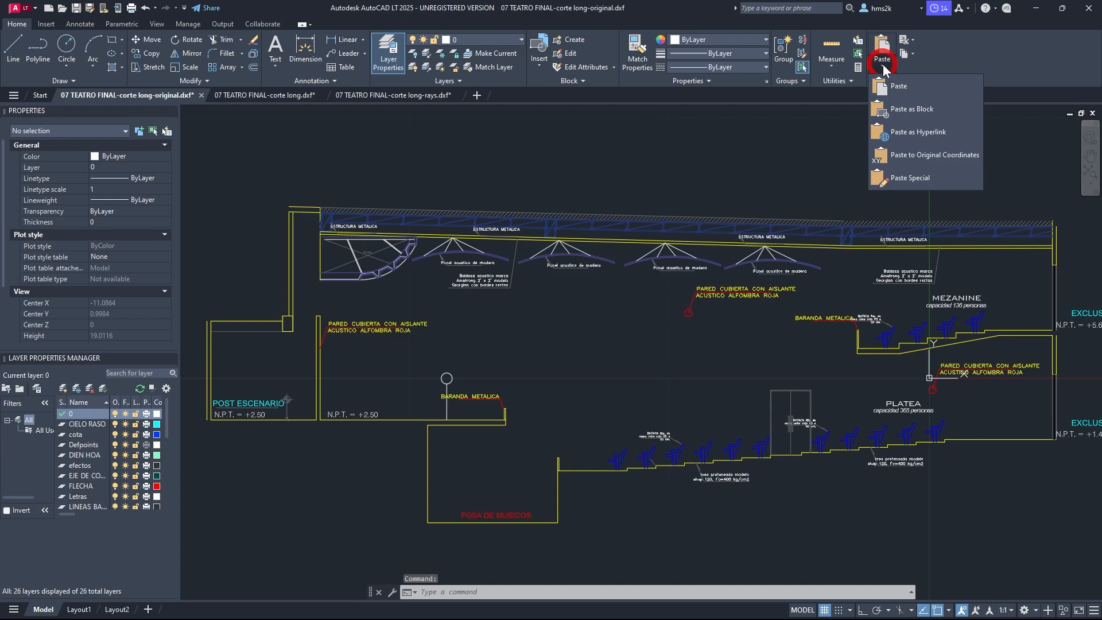
{"action": "left_click", "coordinate": [940, 154]}
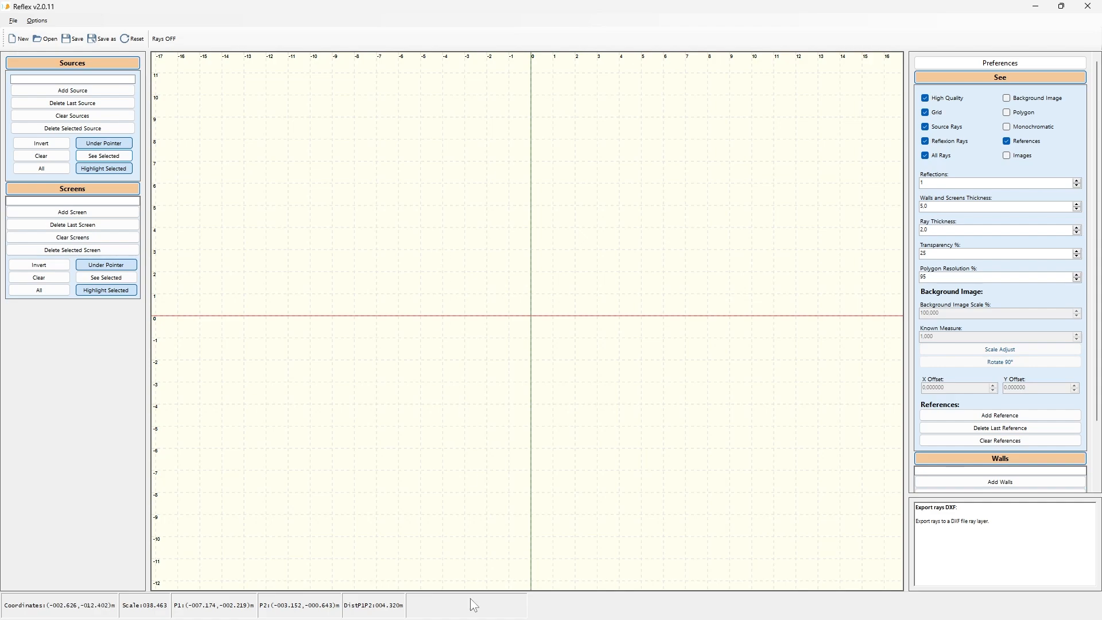
Step: Switch to Google Earth Pro, open the map image view of the site and hide its title and legend
{"action": "mouse_move", "coordinate": [476, 617]}
{"action": "left_click", "coordinate": [538, 614]}
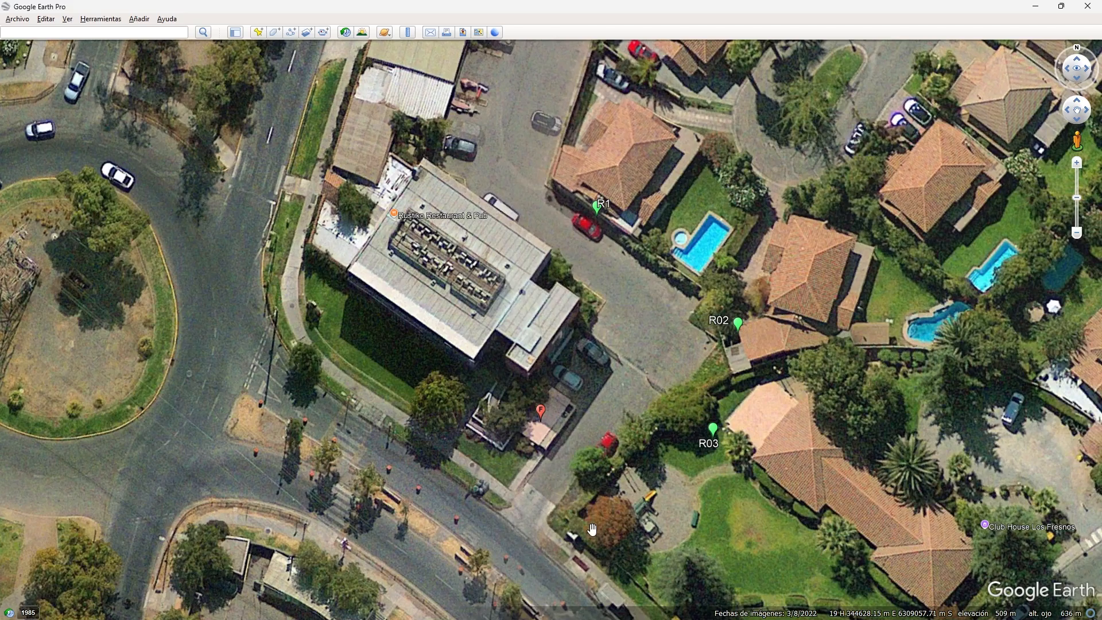
{"action": "left_click_drag", "start_coordinate": [629, 341], "coordinate": [612, 319]}
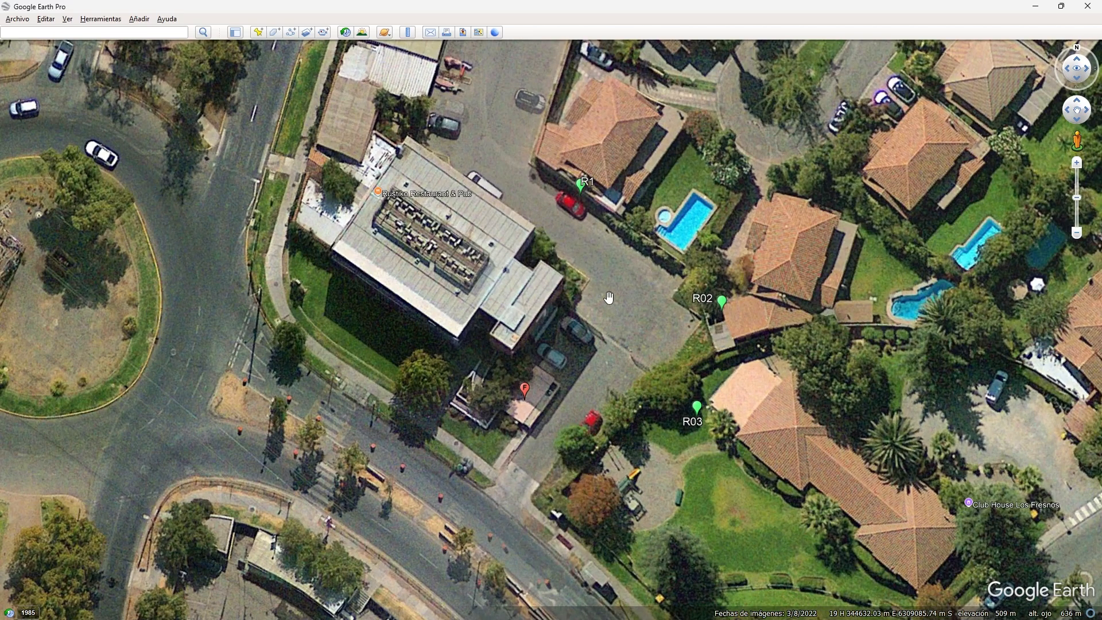
{"action": "left_click", "coordinate": [462, 35]}
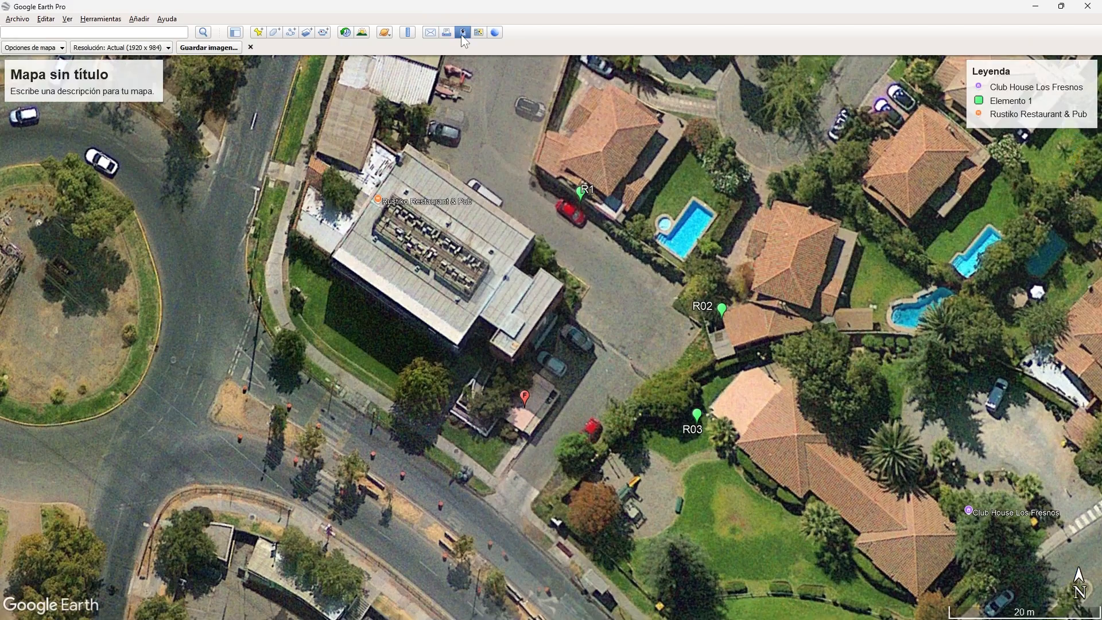
{"action": "left_click", "coordinate": [34, 47]}
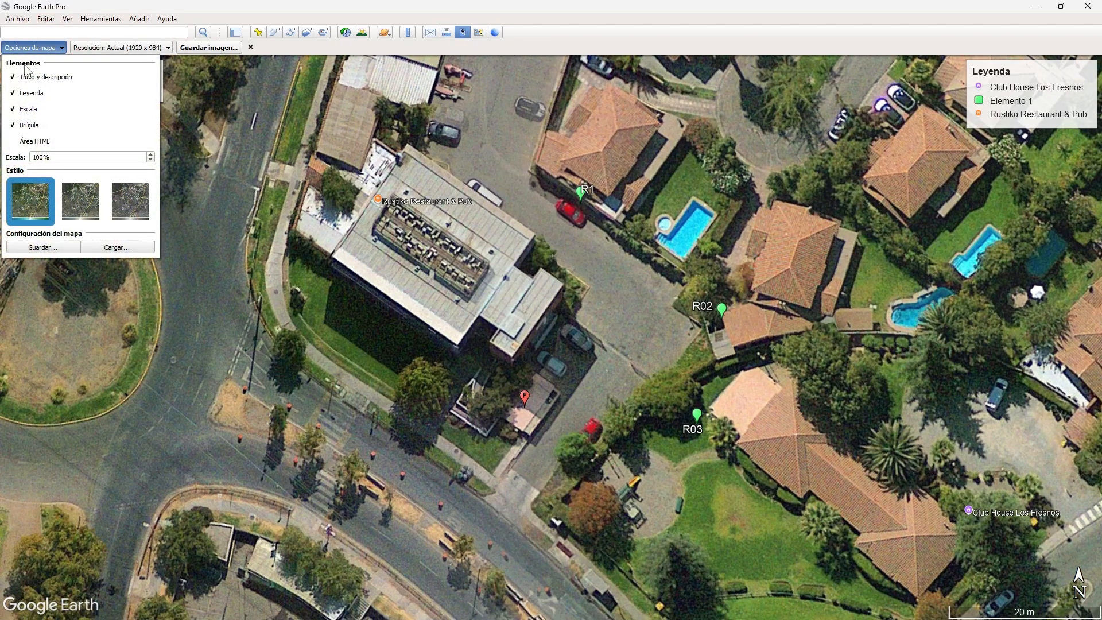
{"action": "left_click", "coordinate": [47, 78]}
{"action": "left_click", "coordinate": [39, 93]}
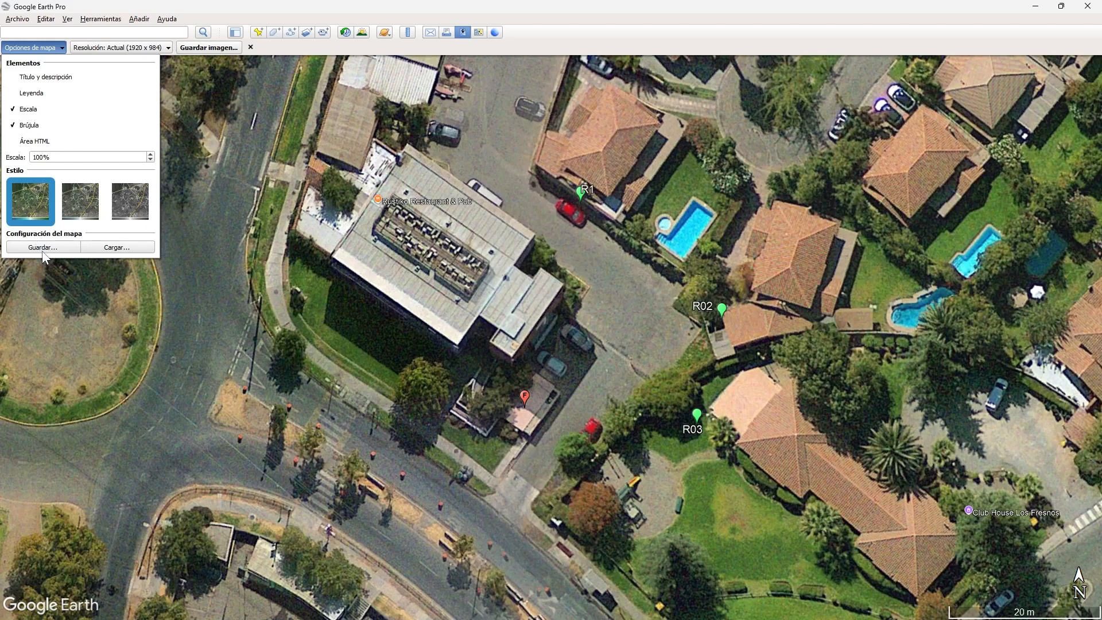
{"action": "left_click", "coordinate": [561, 33]}
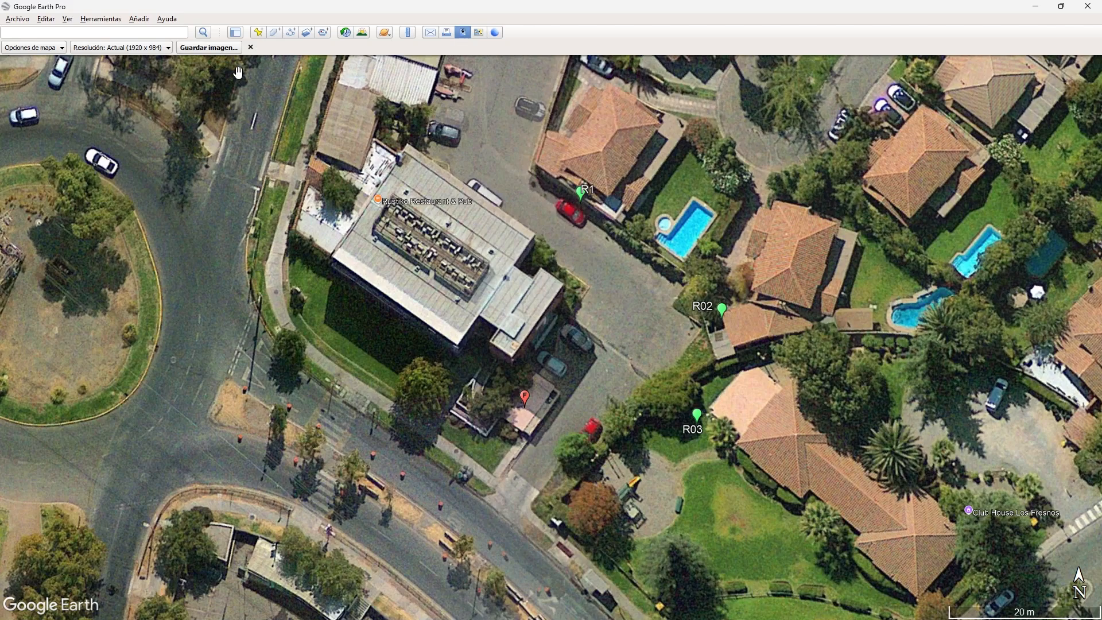
Step: Save the map image to the Desktop as 'image' in JPEG format
{"action": "left_click", "coordinate": [210, 48]}
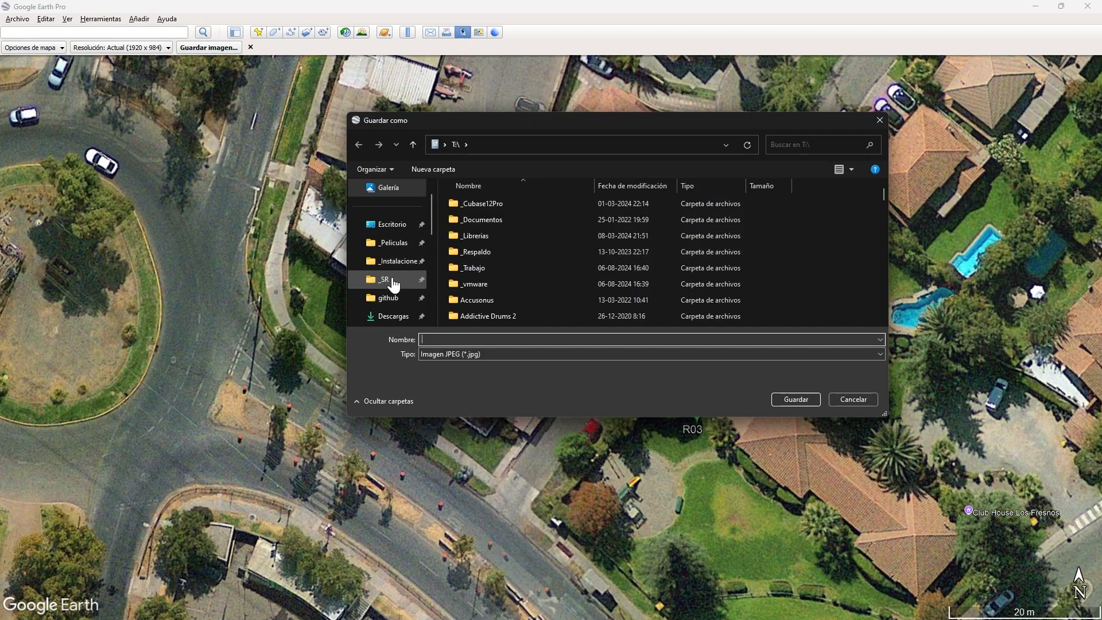
{"action": "left_click", "coordinate": [392, 224]}
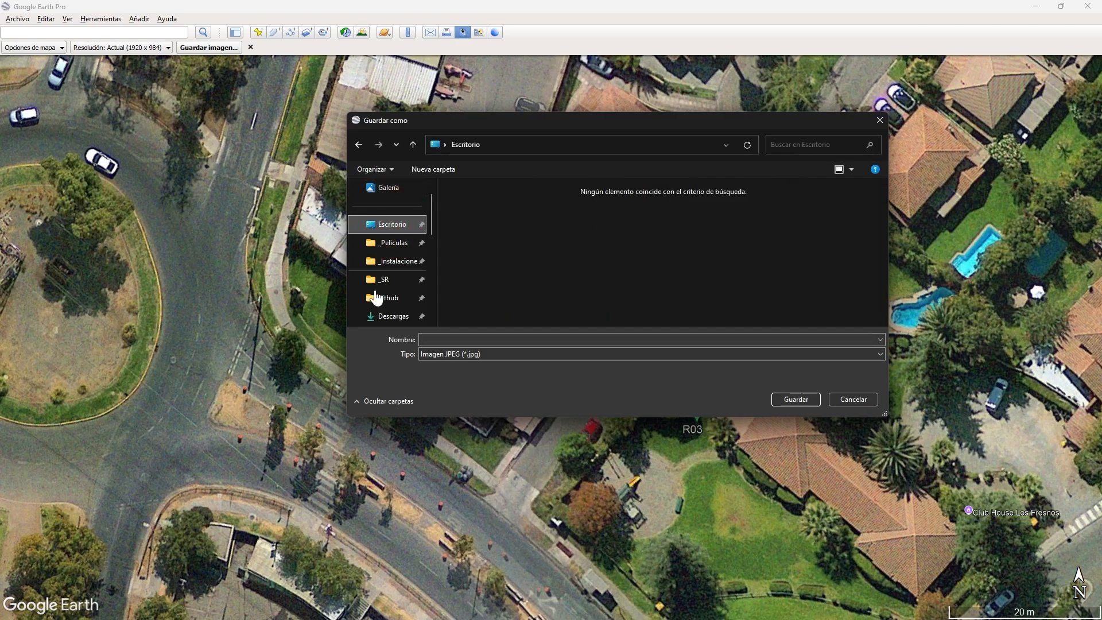
{"action": "left_click", "coordinate": [454, 341]}
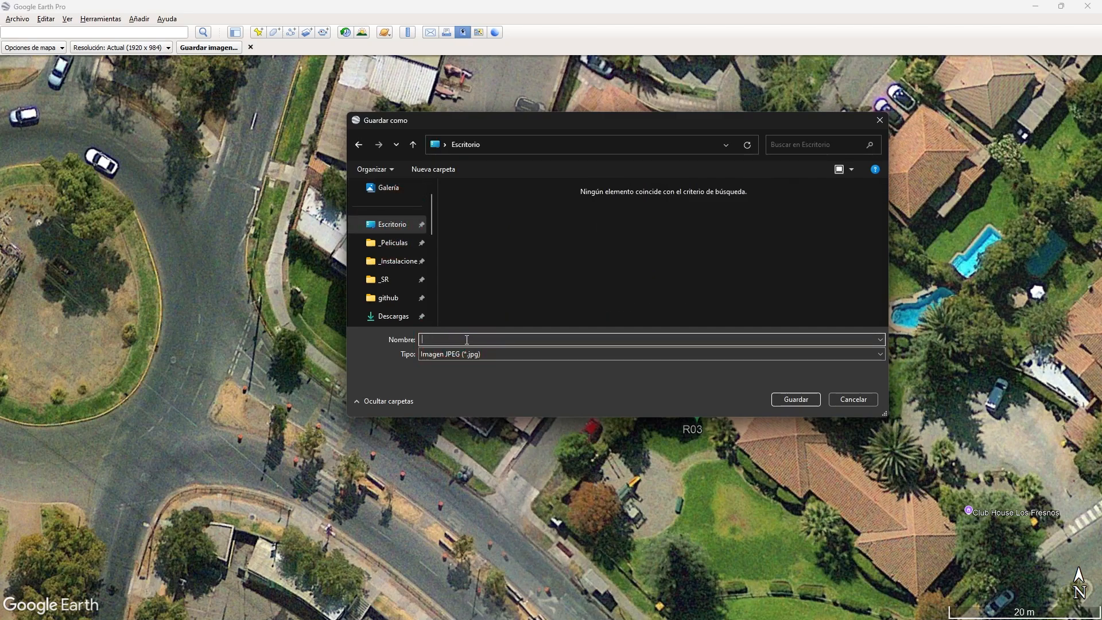
{"action": "type", "text": "ima"}
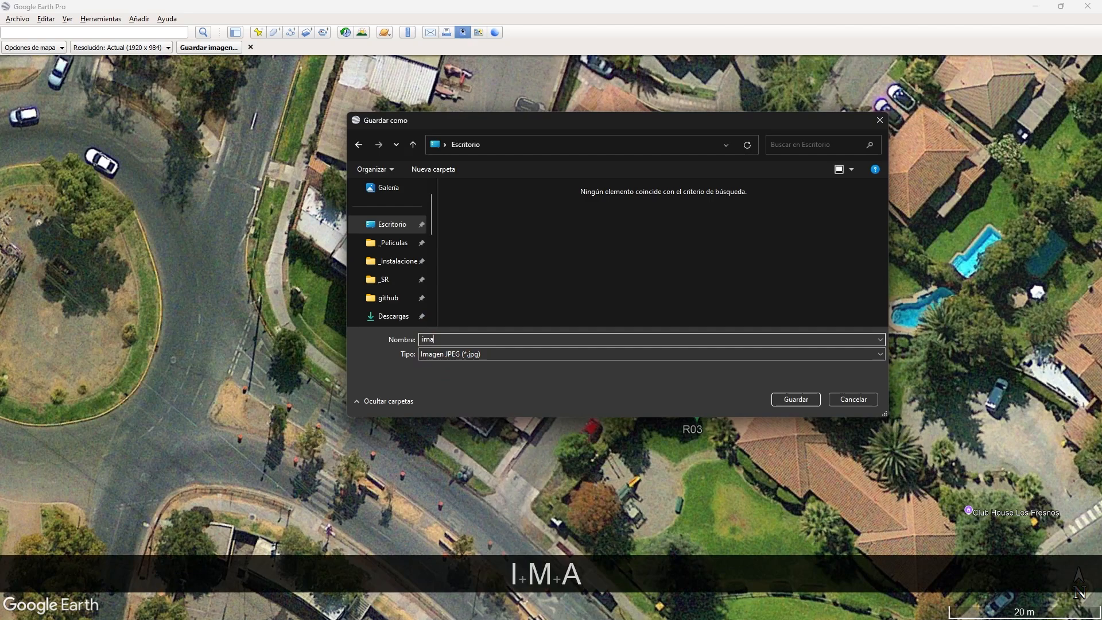
{"action": "type", "text": "ge"}
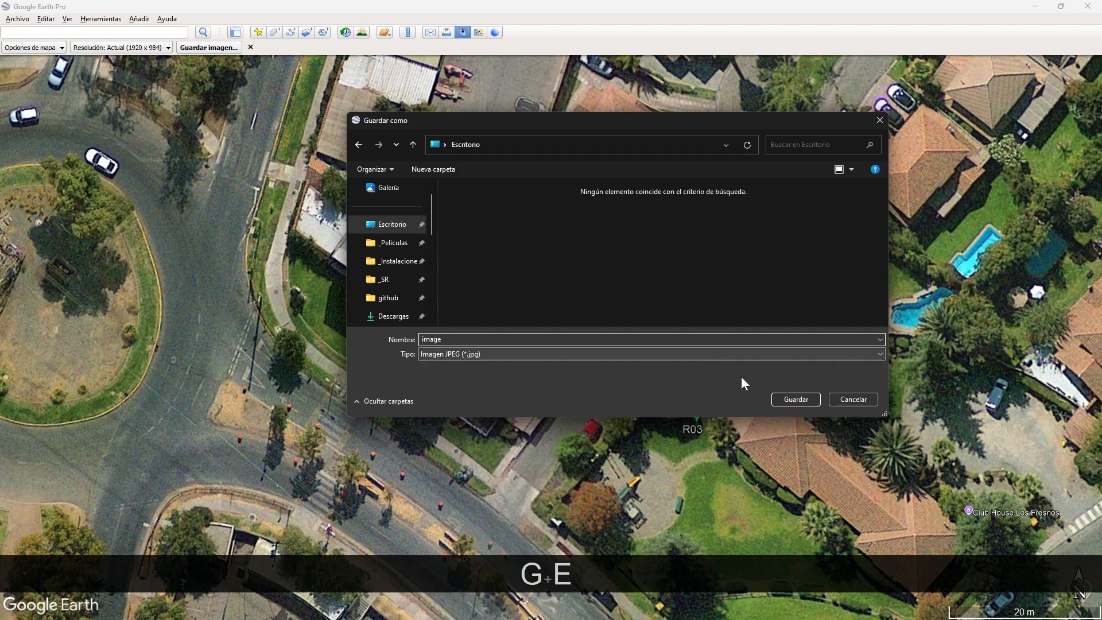
{"action": "left_click", "coordinate": [789, 400]}
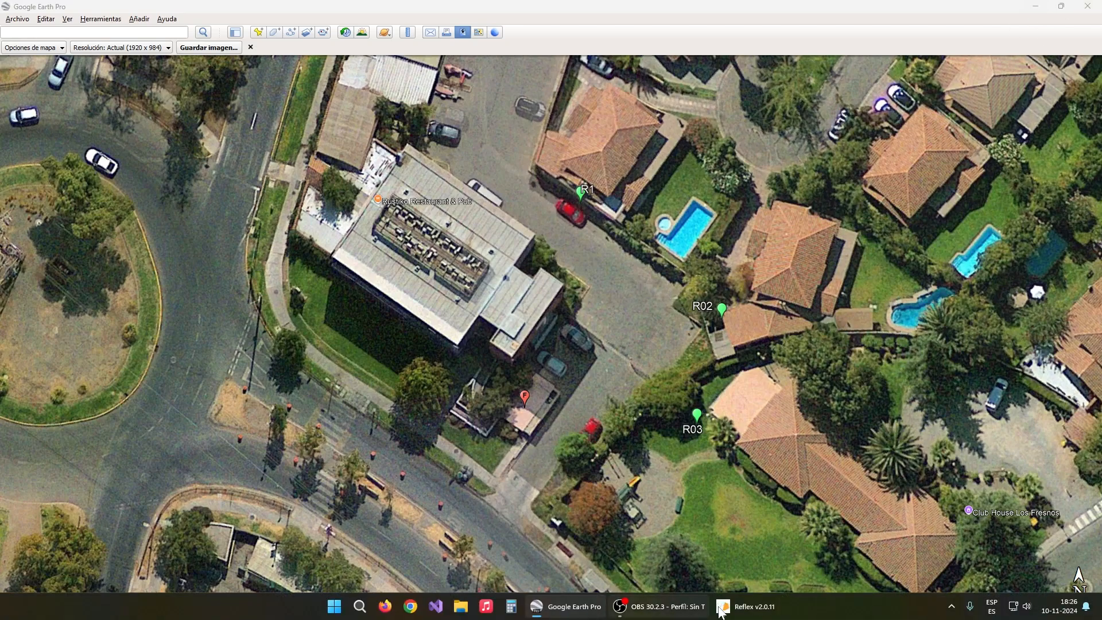
Step: Switch to Reflex and load 'image.jpg' from the Desktop as the background image
{"action": "mouse_move", "coordinate": [575, 610]}
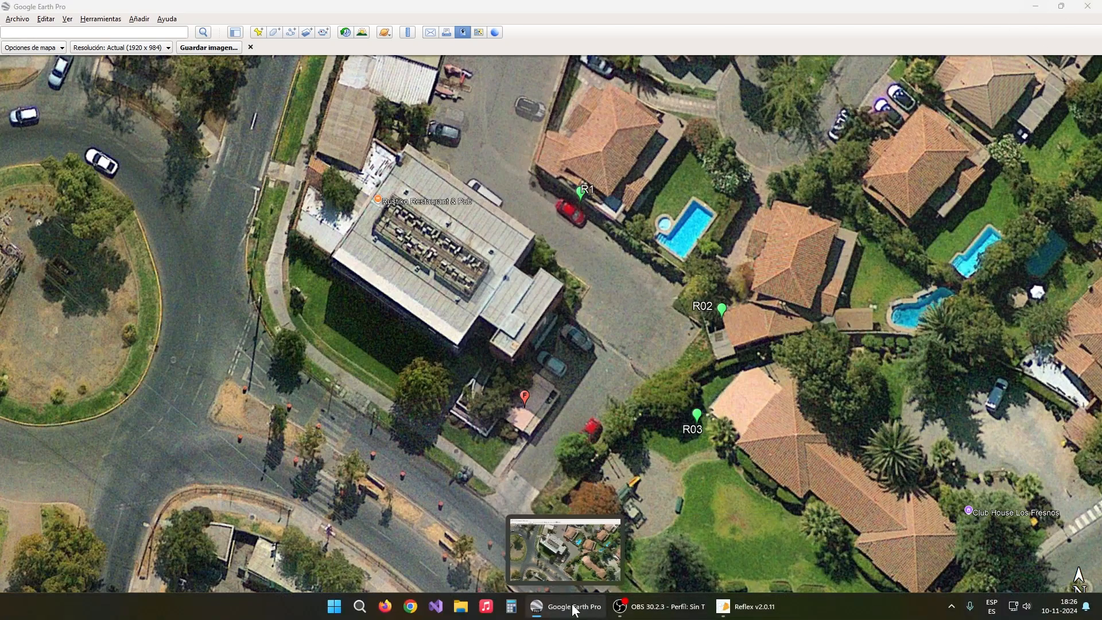
{"action": "left_click", "coordinate": [761, 607]}
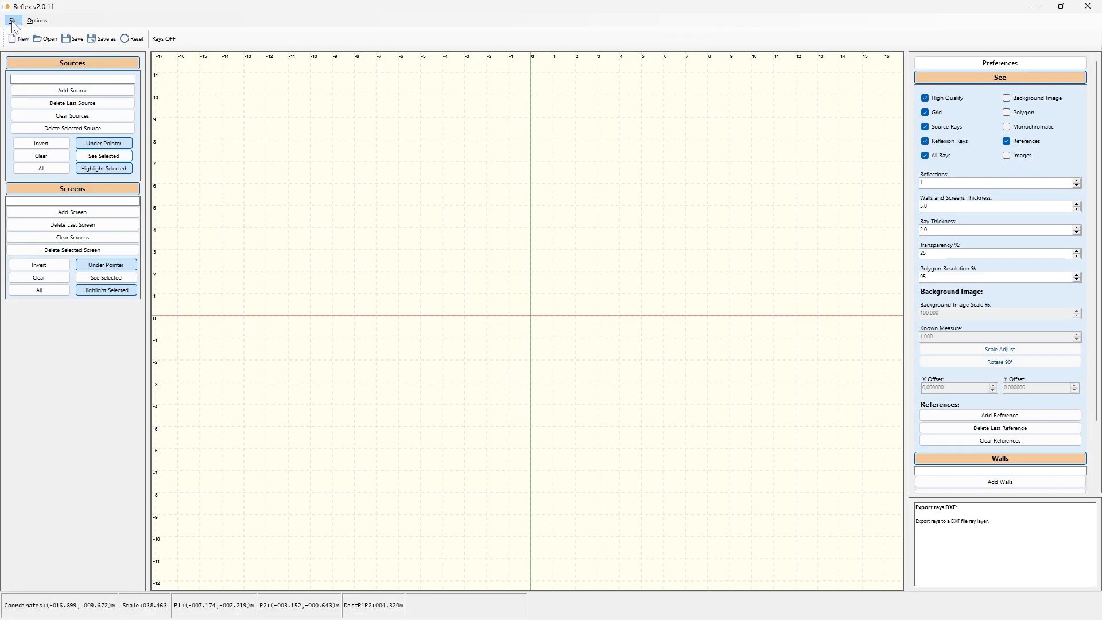
{"action": "left_click", "coordinate": [33, 20]}
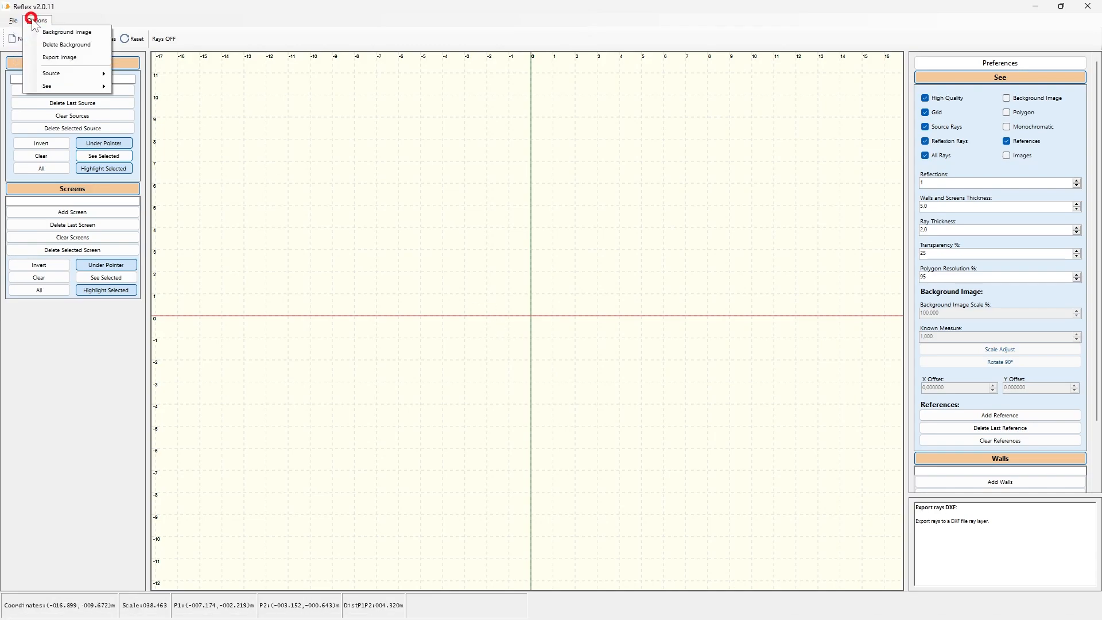
{"action": "left_click", "coordinate": [71, 33]}
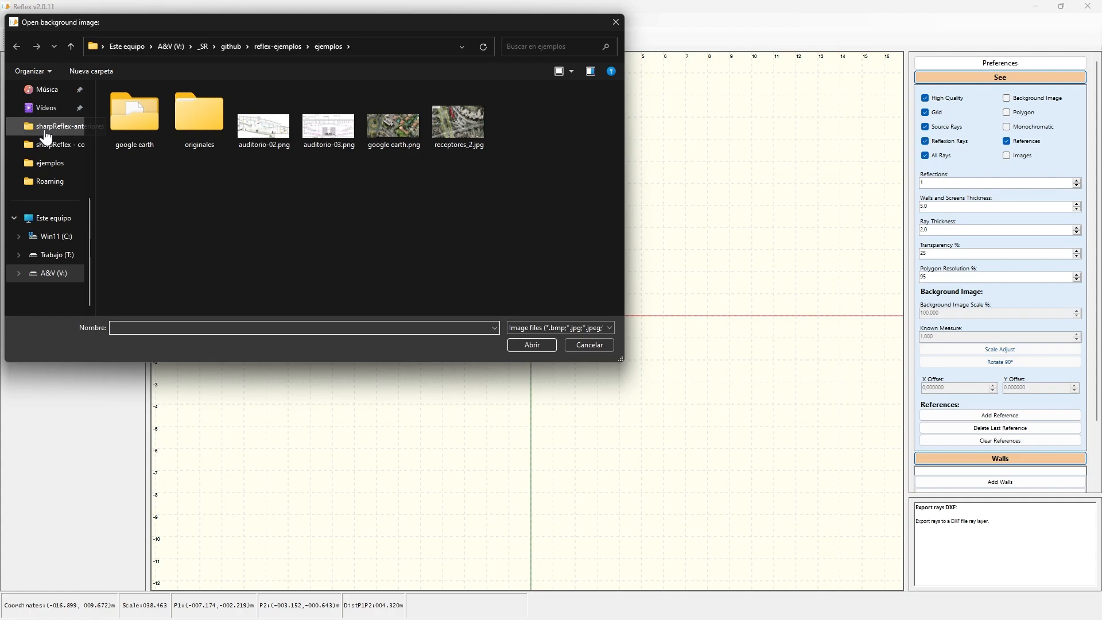
{"action": "scroll", "coordinate": [49, 157], "scroll_direction": "up", "scroll_amount": 5}
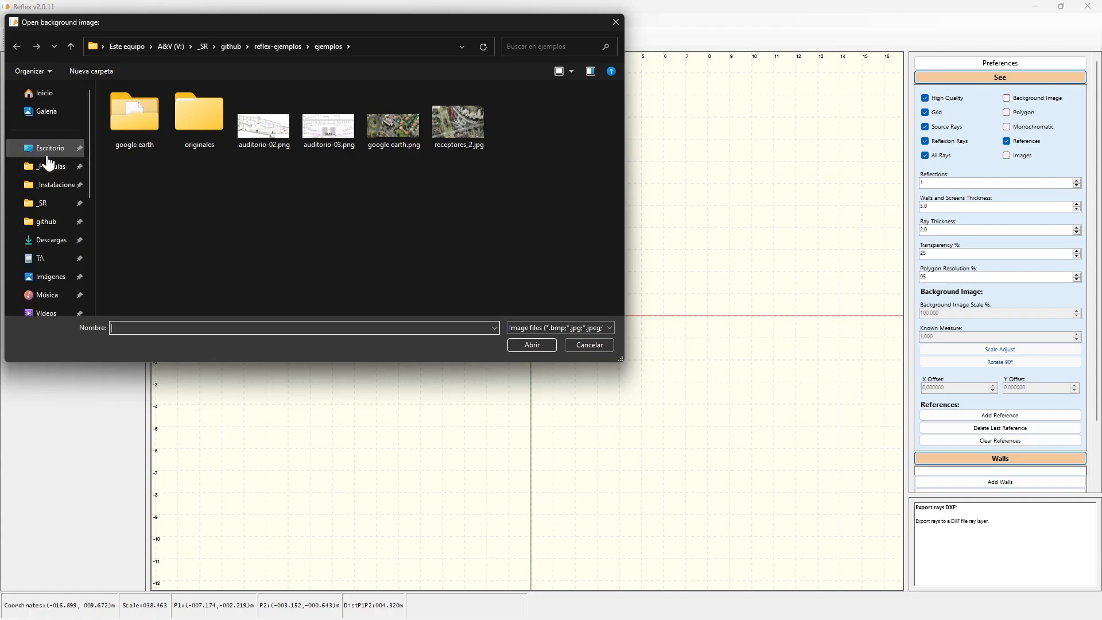
{"action": "left_click", "coordinate": [50, 156]}
{"action": "left_click", "coordinate": [144, 124]}
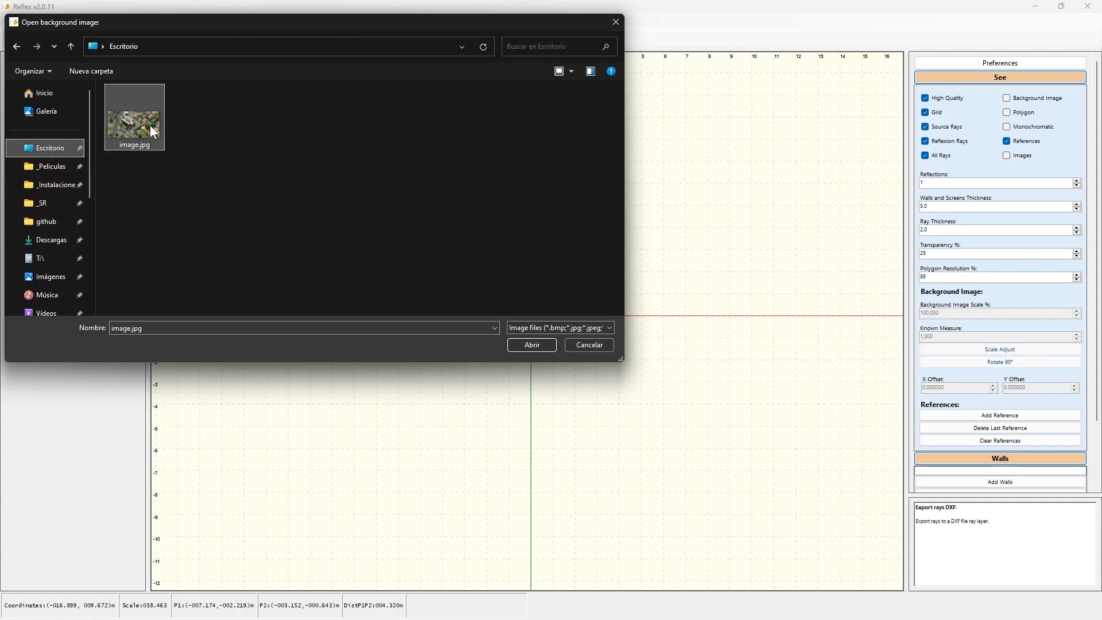
{"action": "left_click", "coordinate": [539, 346]}
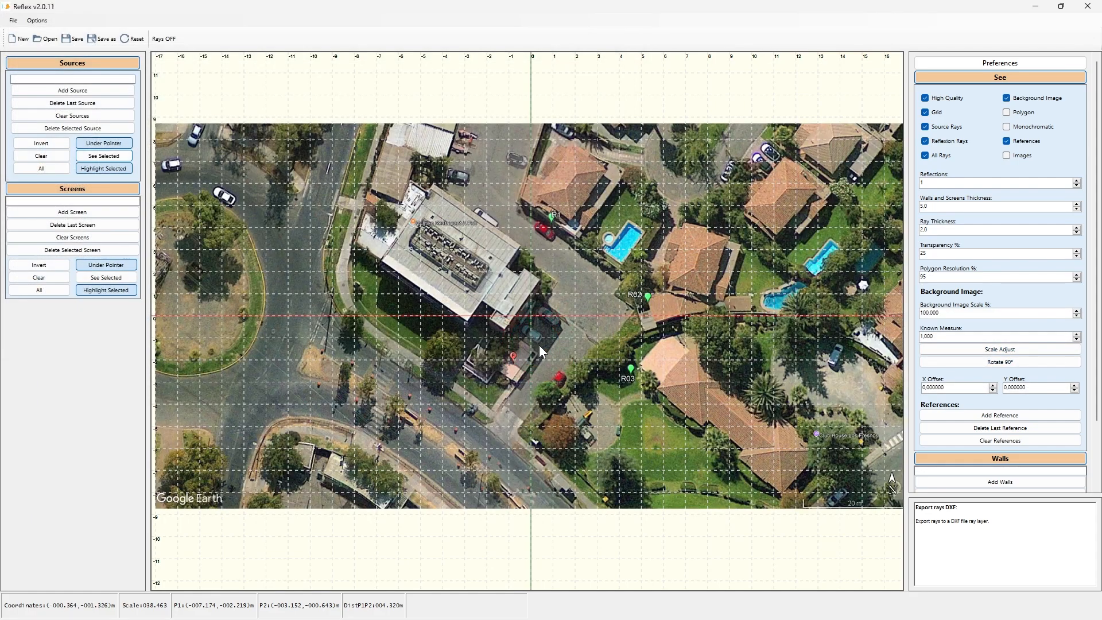
Step: Turn off the grid and set the background image's Known Measure to 20
{"action": "left_click", "coordinate": [934, 114]}
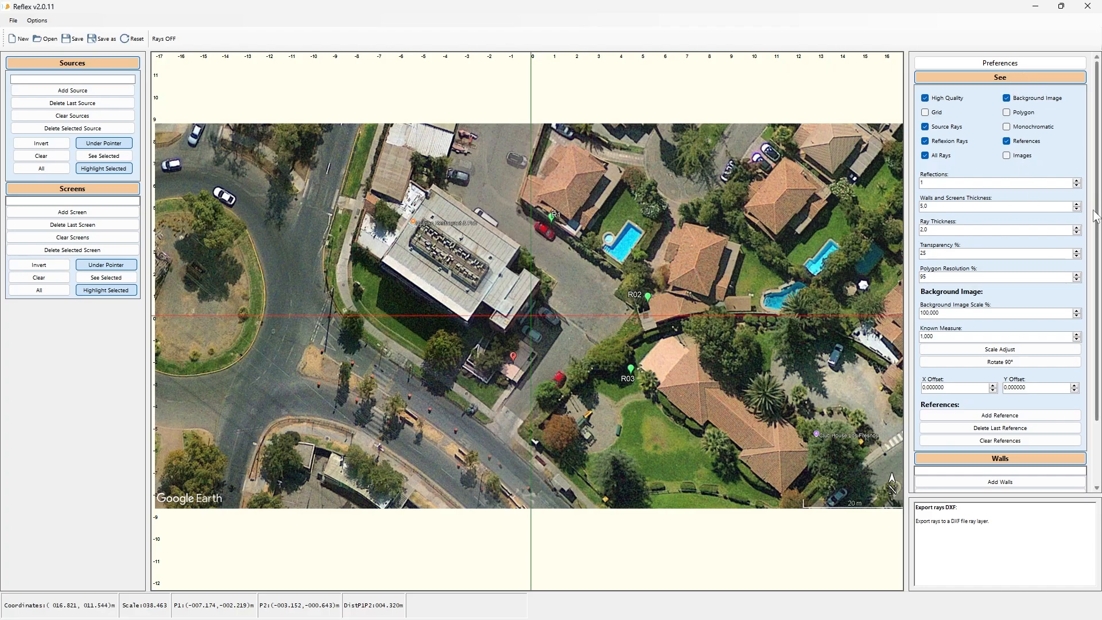
{"action": "scroll", "coordinate": [1097, 217], "scroll_direction": "down", "scroll_amount": 2}
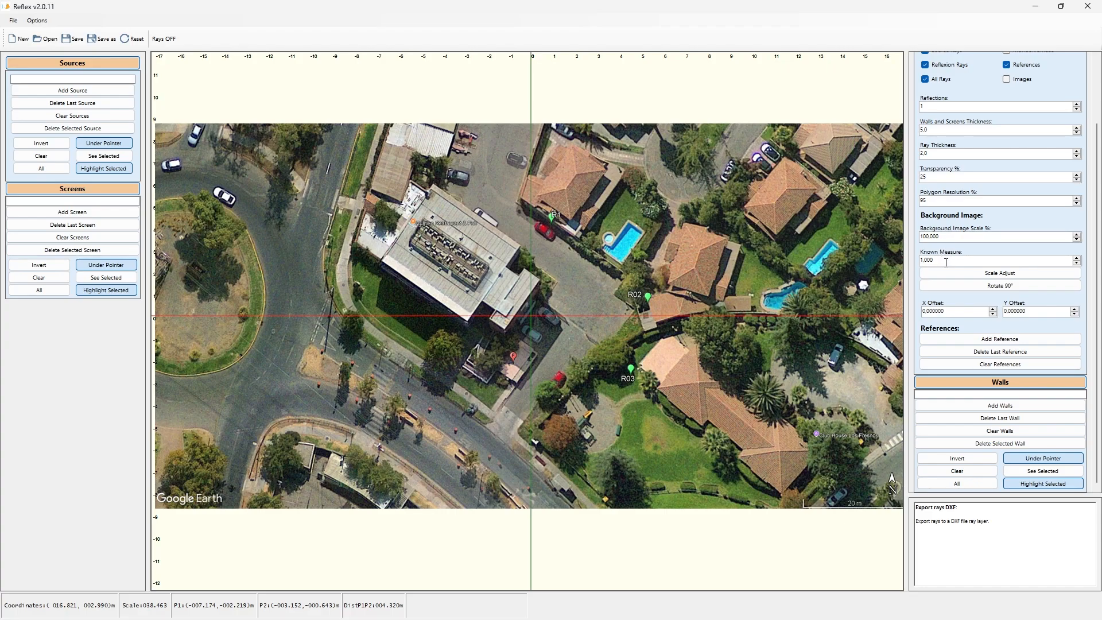
{"action": "left_click", "coordinate": [940, 258]}
{"action": "scroll", "coordinate": [781, 426], "scroll_direction": "down", "scroll_amount": 2}
{"action": "scroll", "coordinate": [891, 493], "scroll_direction": "up", "scroll_amount": 4}
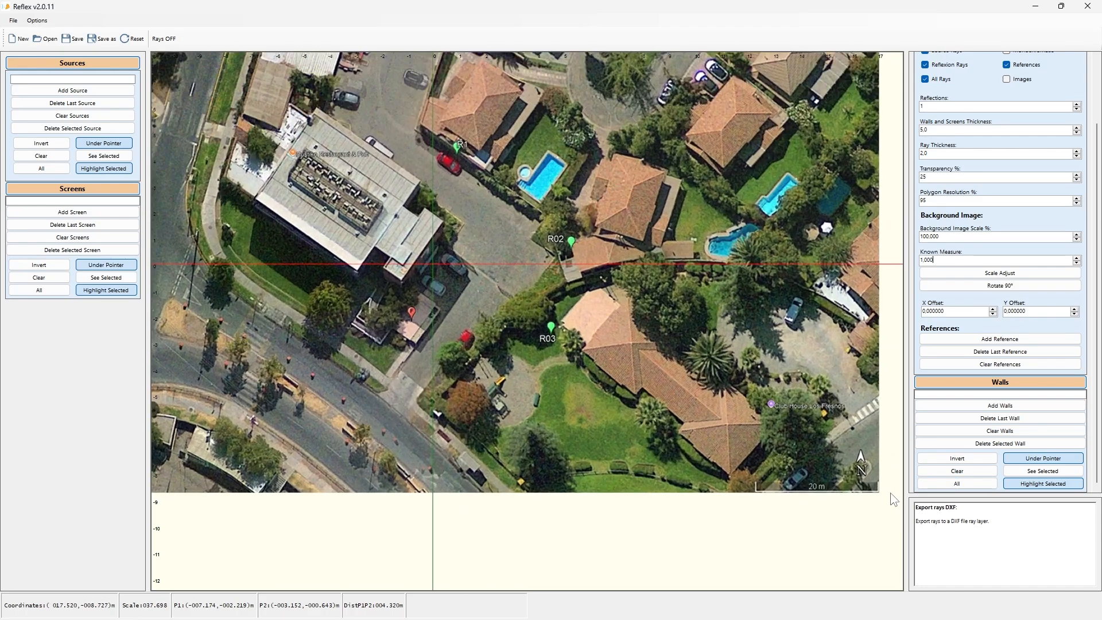
{"action": "scroll", "coordinate": [886, 491], "scroll_direction": "up", "scroll_amount": 5}
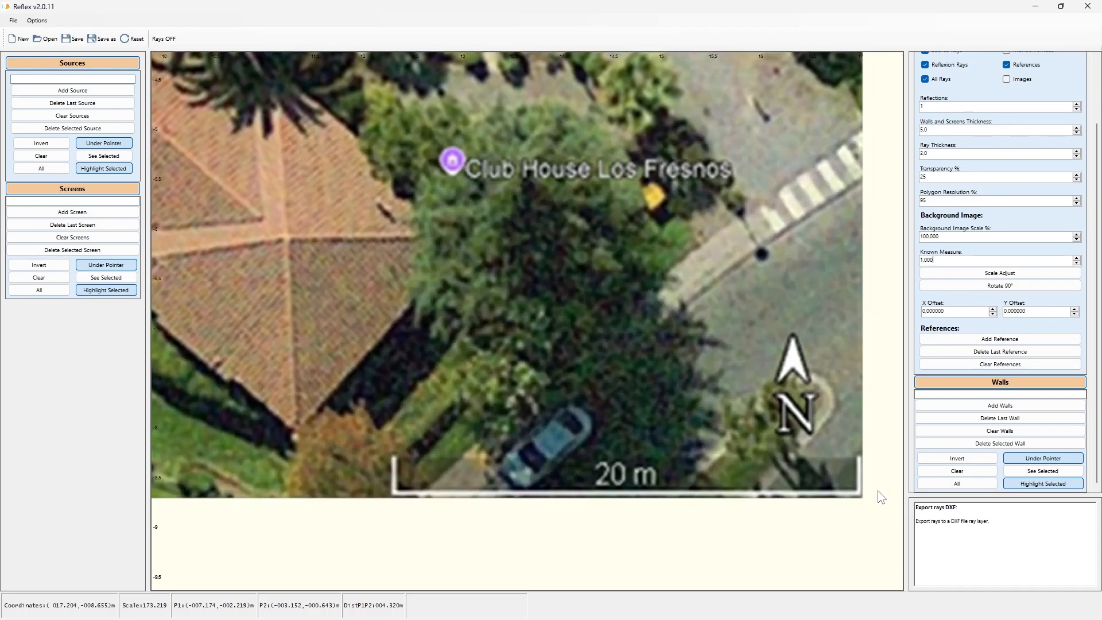
{"action": "scroll", "coordinate": [880, 496], "scroll_direction": "up", "scroll_amount": 1}
{"action": "scroll", "coordinate": [890, 494], "scroll_direction": "up", "scroll_amount": 1}
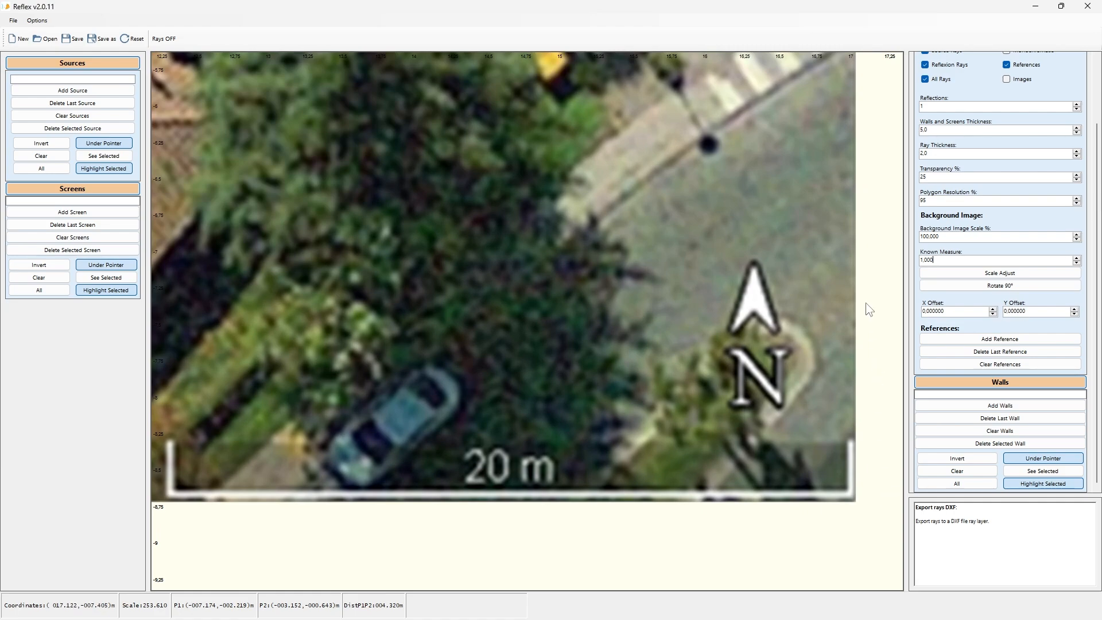
{"action": "double_click", "coordinate": [941, 261]}
{"action": "type", "text": "20"}
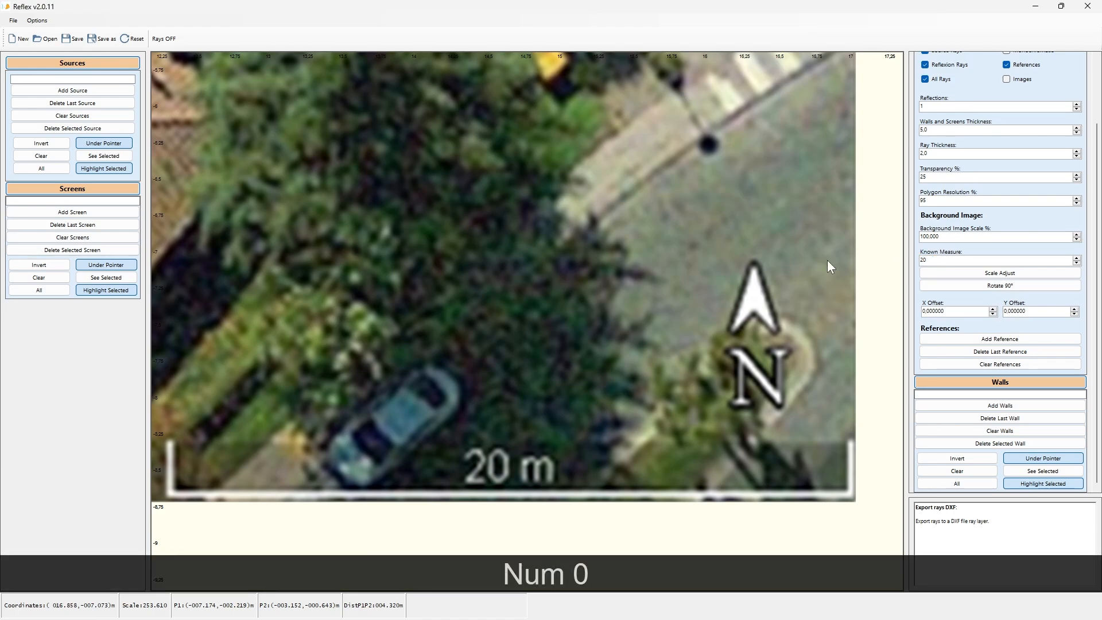
Step: Scale Adjust the background image by picking both ends of the image's 20 m scale bar
{"action": "left_click", "coordinate": [1002, 274]}
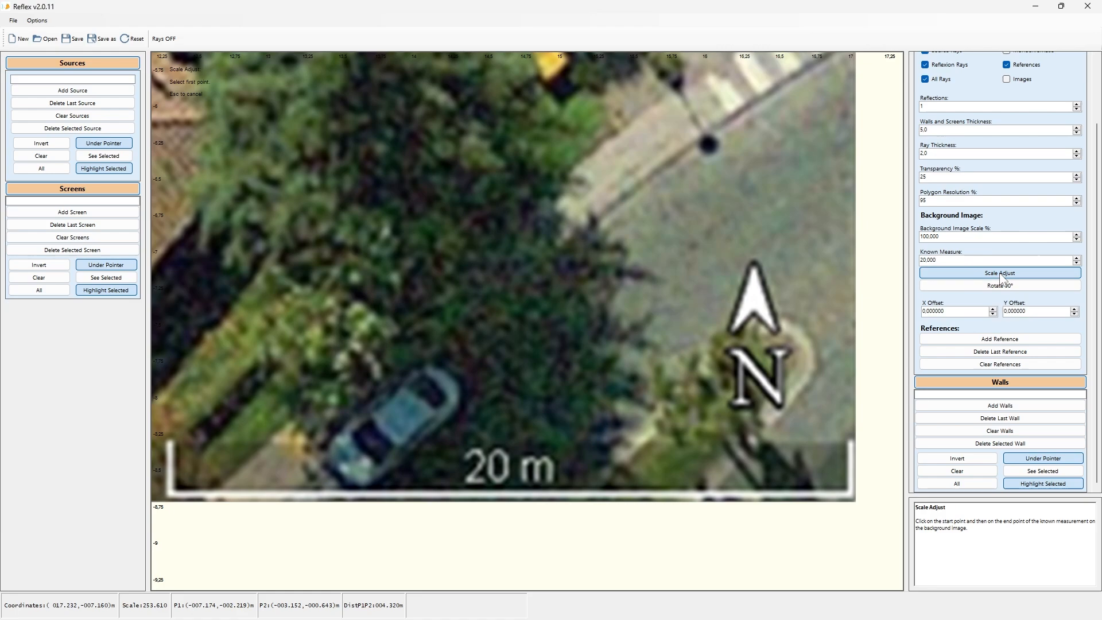
{"action": "left_click", "coordinate": [168, 493]}
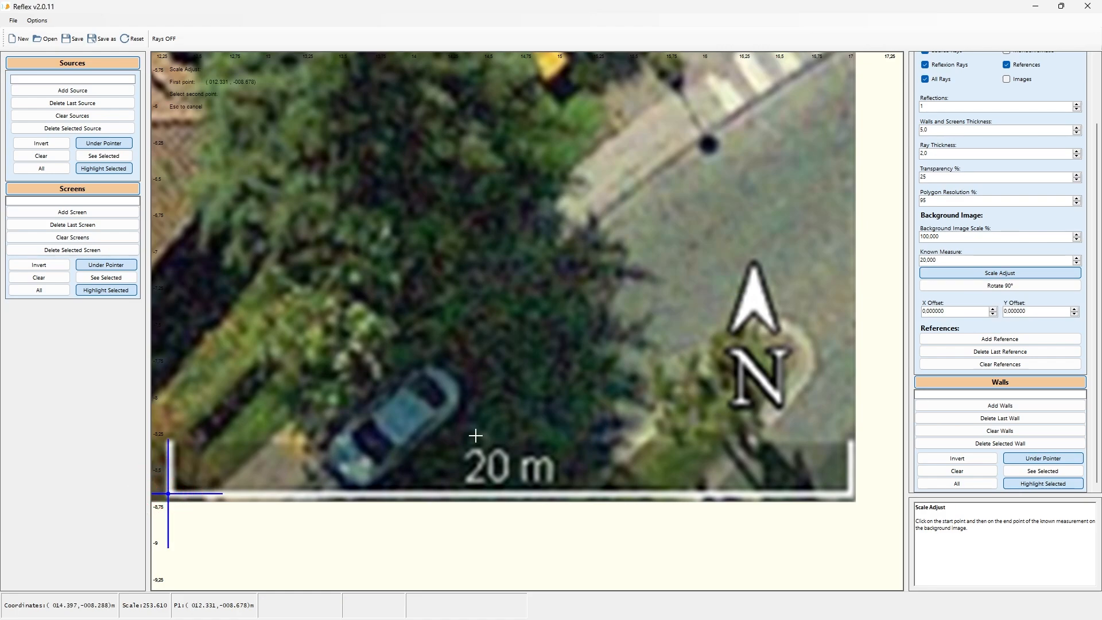
{"action": "left_click", "coordinate": [852, 496]}
Step: Measure the distance between the two ends of the 20 m scale bar to check the scaling
{"action": "scroll", "coordinate": [680, 384], "scroll_direction": "down", "scroll_amount": 5}
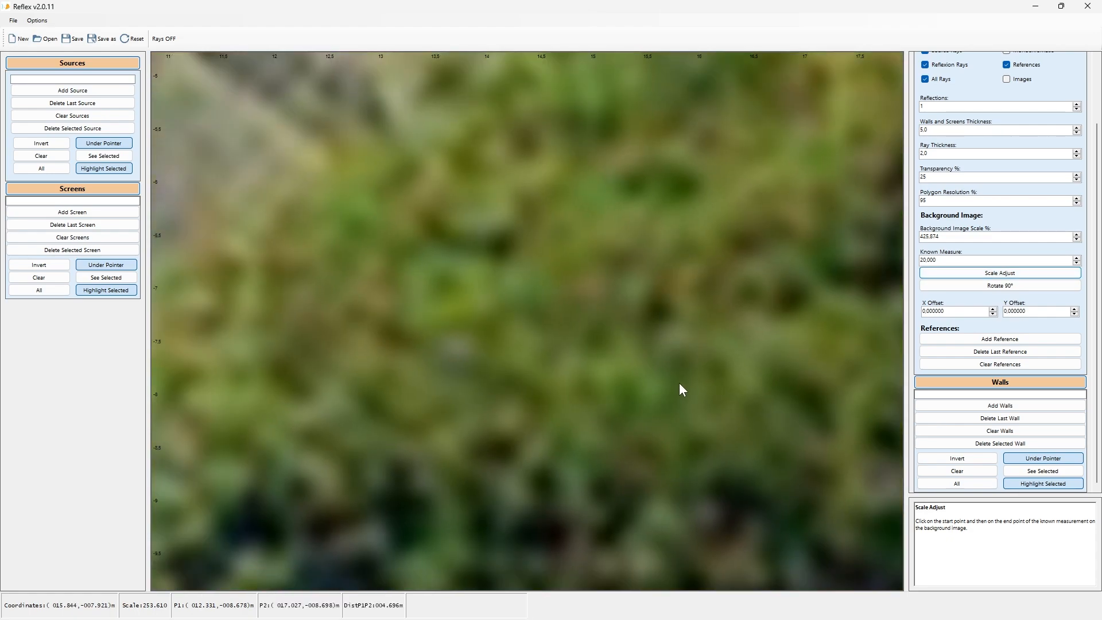
{"action": "scroll", "coordinate": [594, 382], "scroll_direction": "down", "scroll_amount": 10}
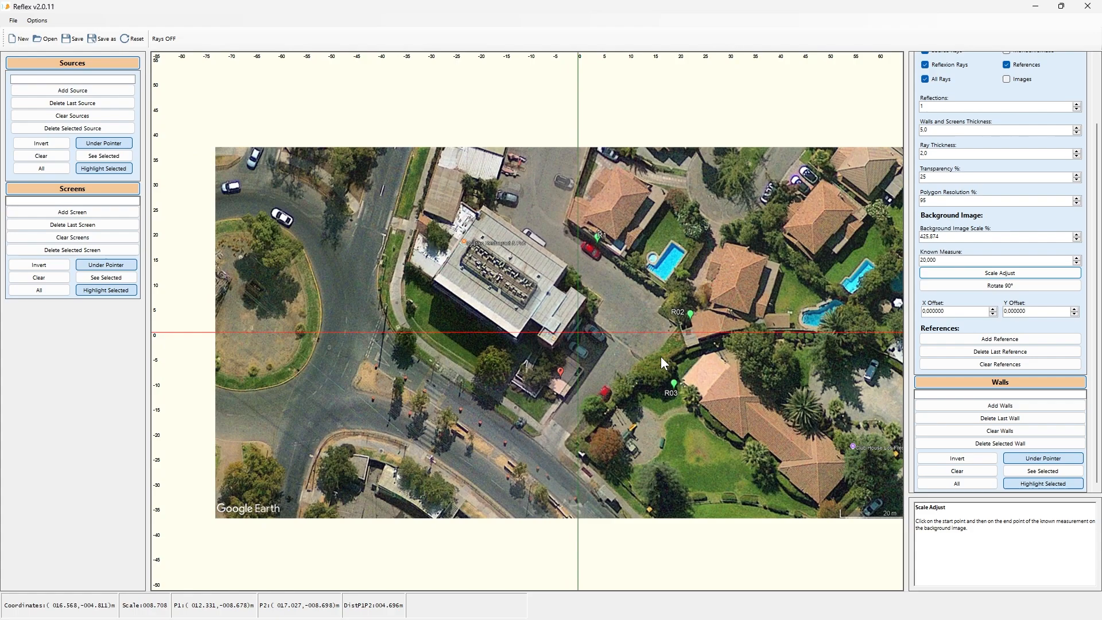
{"action": "scroll", "coordinate": [660, 357], "scroll_direction": "down", "scroll_amount": 1}
{"action": "scroll", "coordinate": [651, 387], "scroll_direction": "down", "scroll_amount": 1}
{"action": "scroll", "coordinate": [804, 438], "scroll_direction": "up", "scroll_amount": 3}
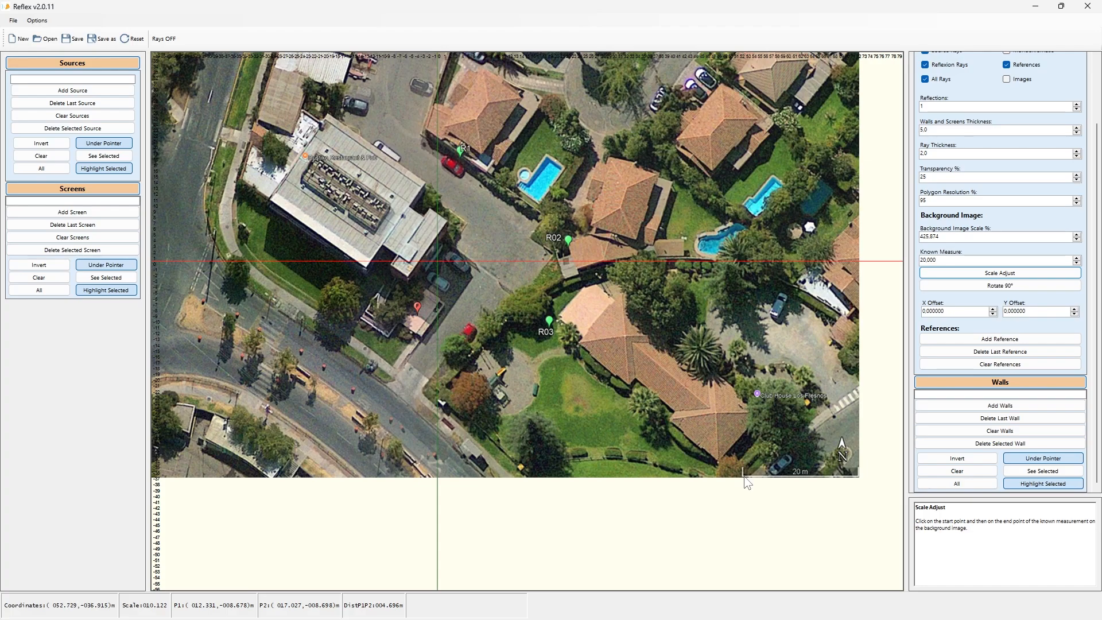
{"action": "left_click", "coordinate": [743, 477]}
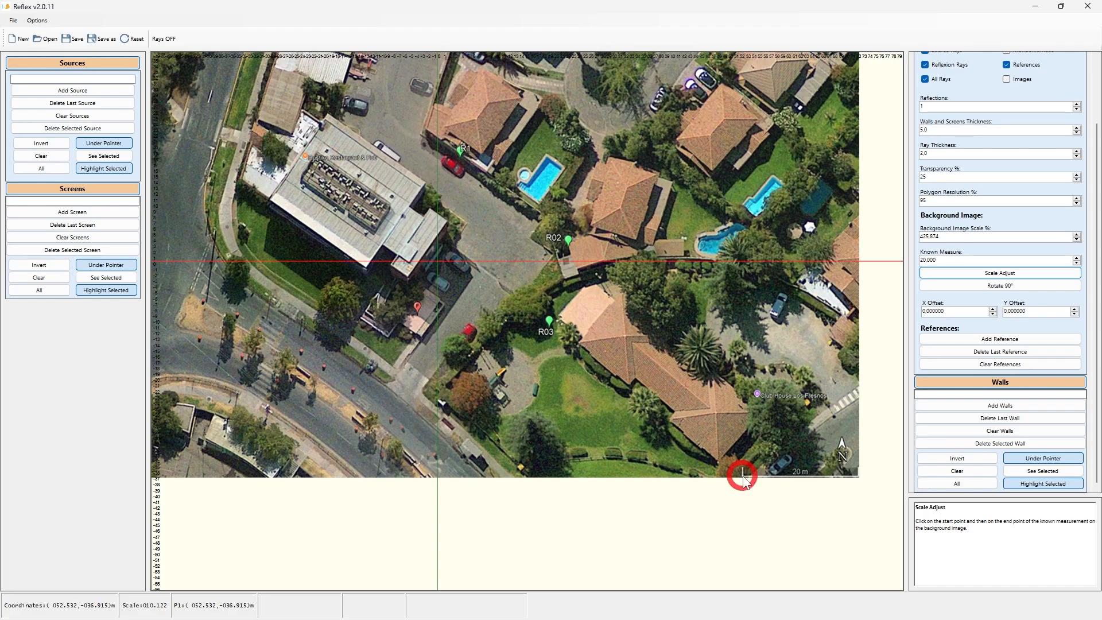
{"action": "left_click", "coordinate": [859, 479]}
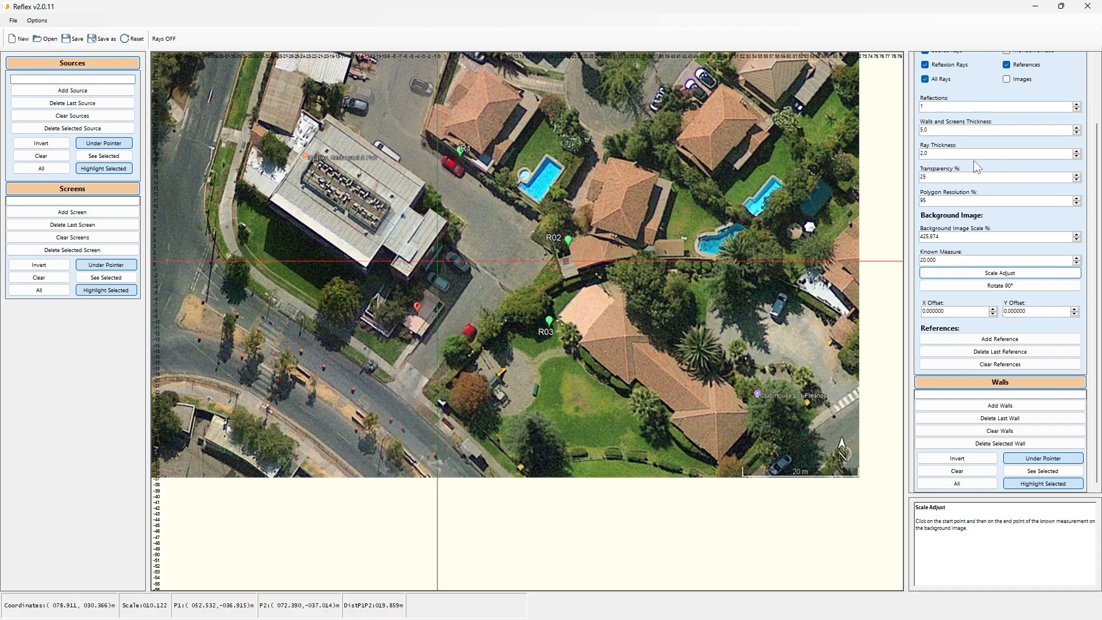
Step: Trace walls around the outline of the first house near the top, joining the last wall back to the starting corner
{"action": "left_click", "coordinate": [1010, 406]}
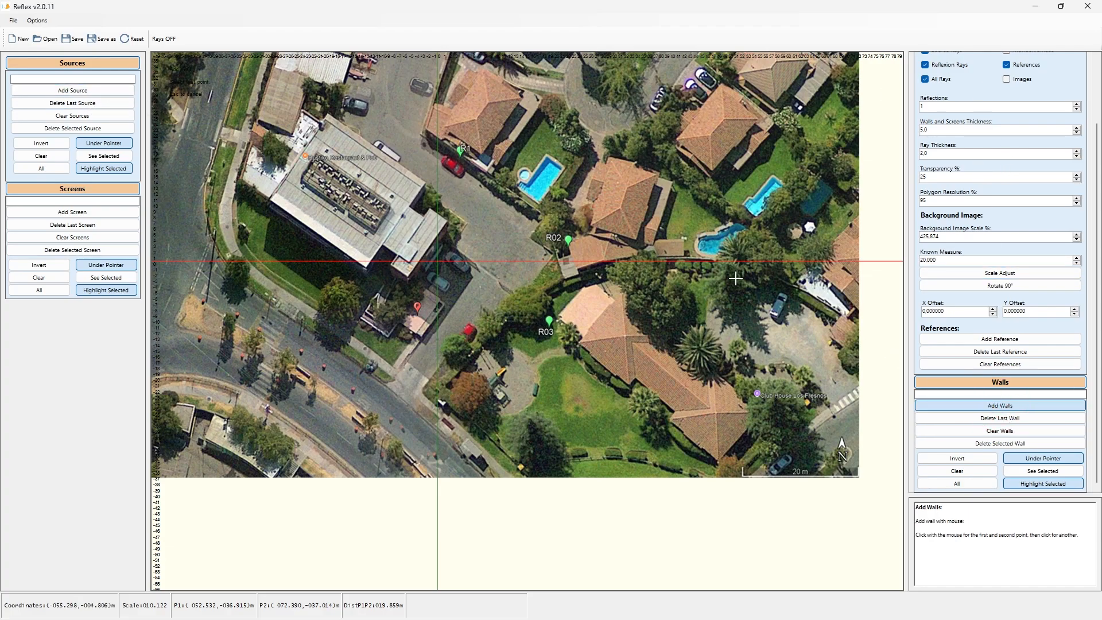
{"action": "left_click", "coordinate": [432, 104]}
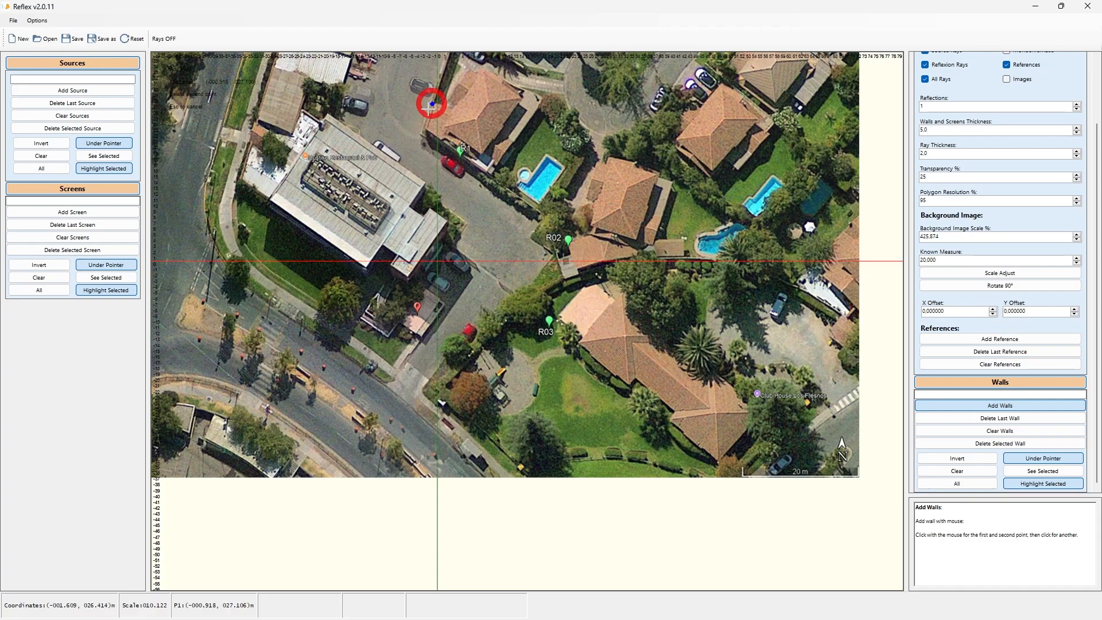
{"action": "left_click", "coordinate": [426, 129]}
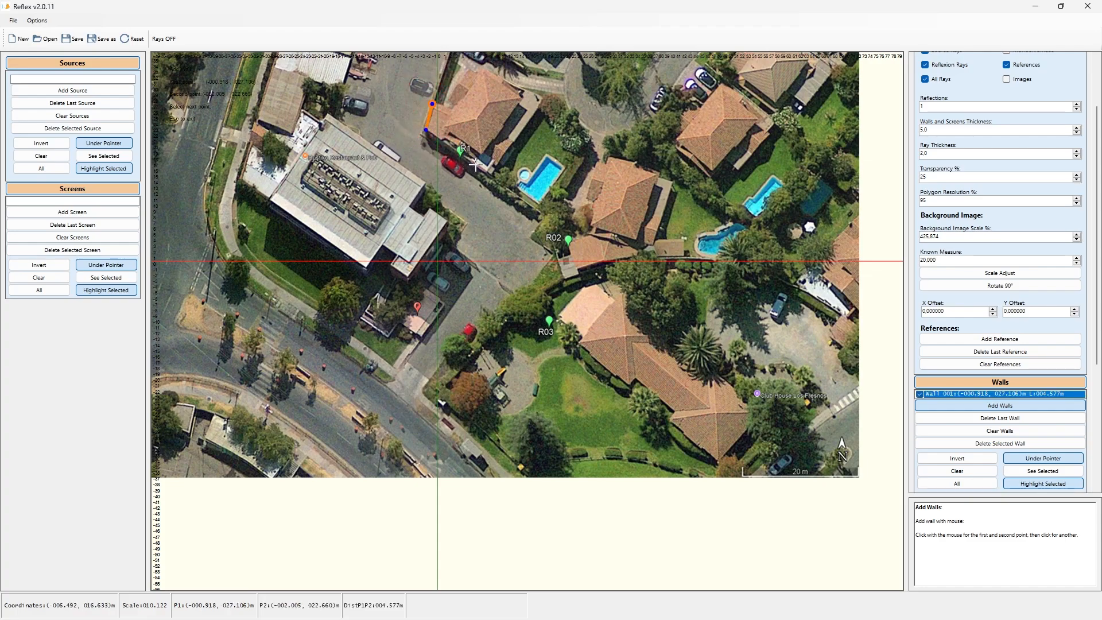
{"action": "left_click", "coordinate": [479, 163]}
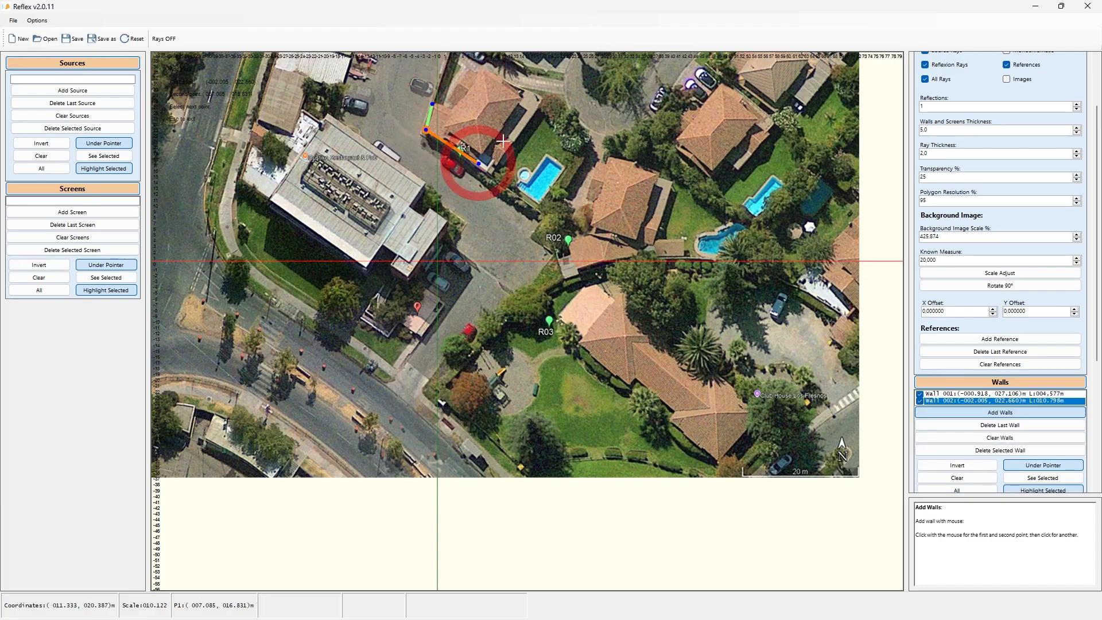
{"action": "left_click", "coordinate": [523, 101]}
{"action": "left_click", "coordinate": [483, 67]}
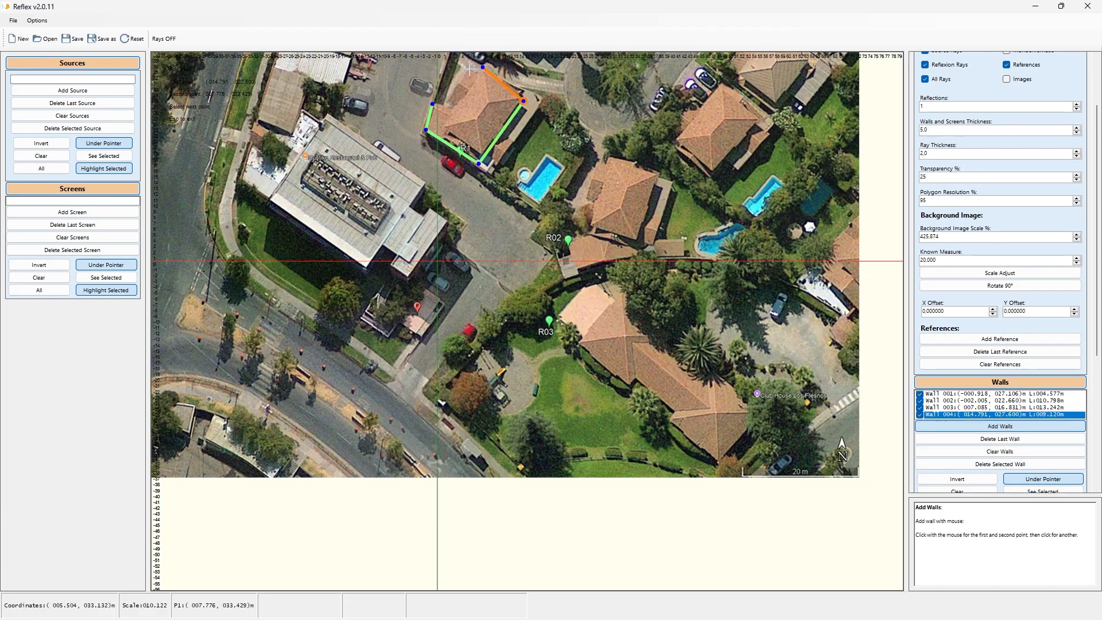
{"action": "left_click", "coordinate": [470, 69]}
{"action": "left_click", "coordinate": [451, 97]}
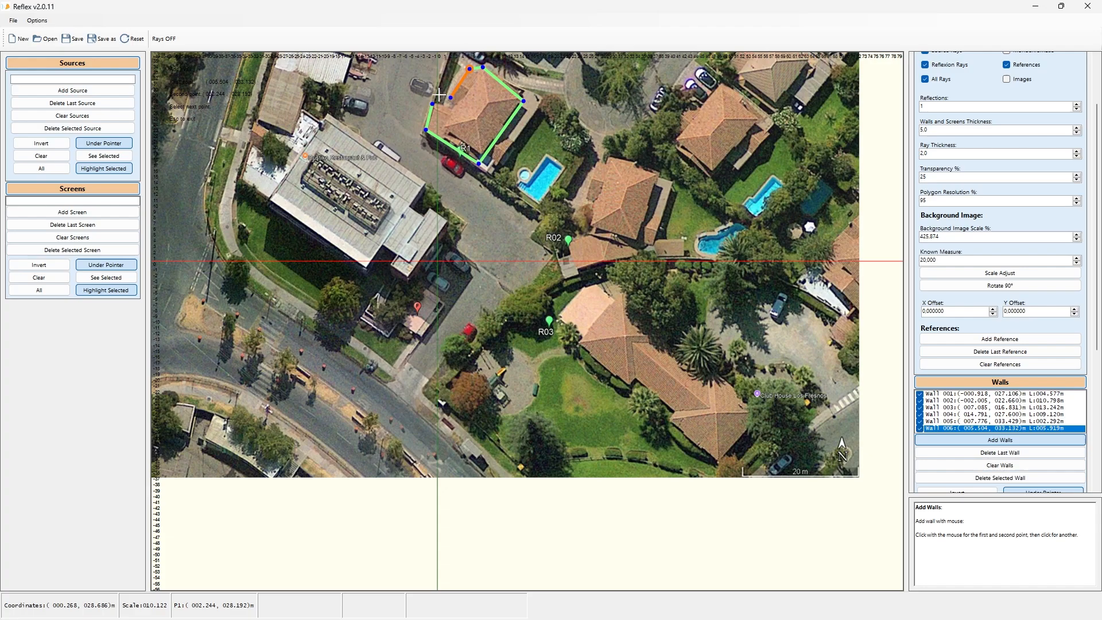
{"action": "left_click", "coordinate": [438, 94]}
{"action": "key", "text": "Escape"}
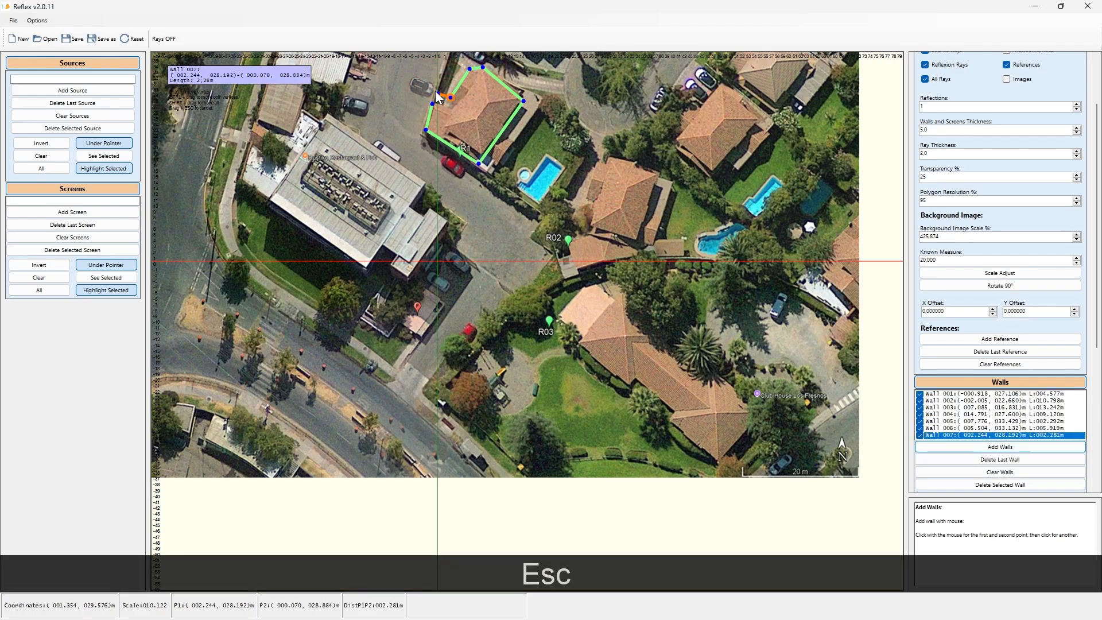
{"action": "left_click_drag", "start_coordinate": [438, 94], "coordinate": [432, 104]}
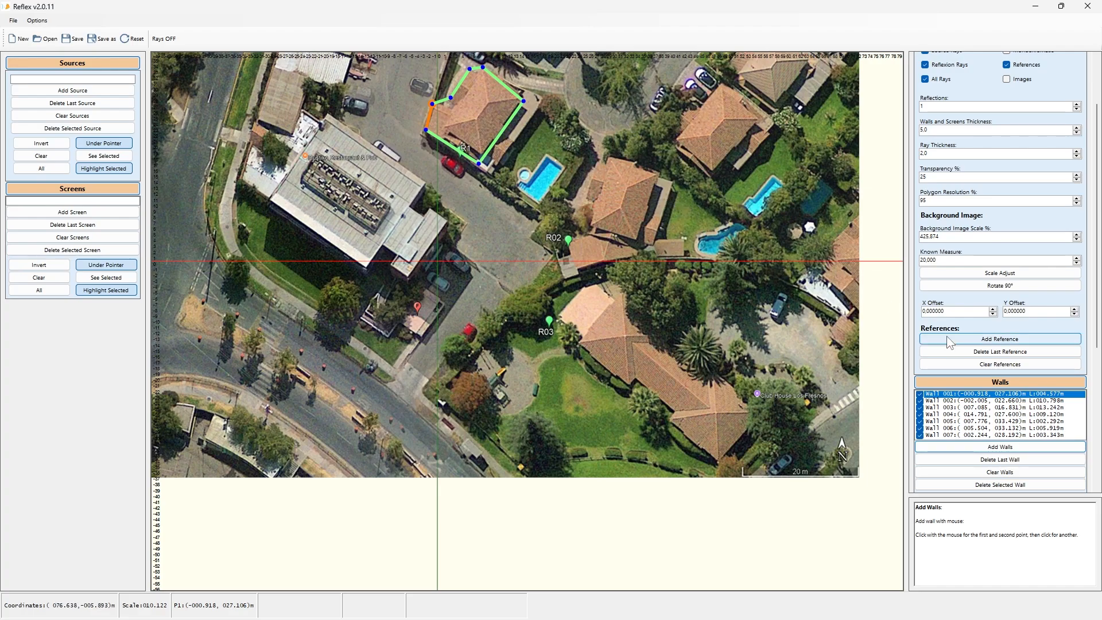
{"action": "left_click", "coordinate": [1000, 339]}
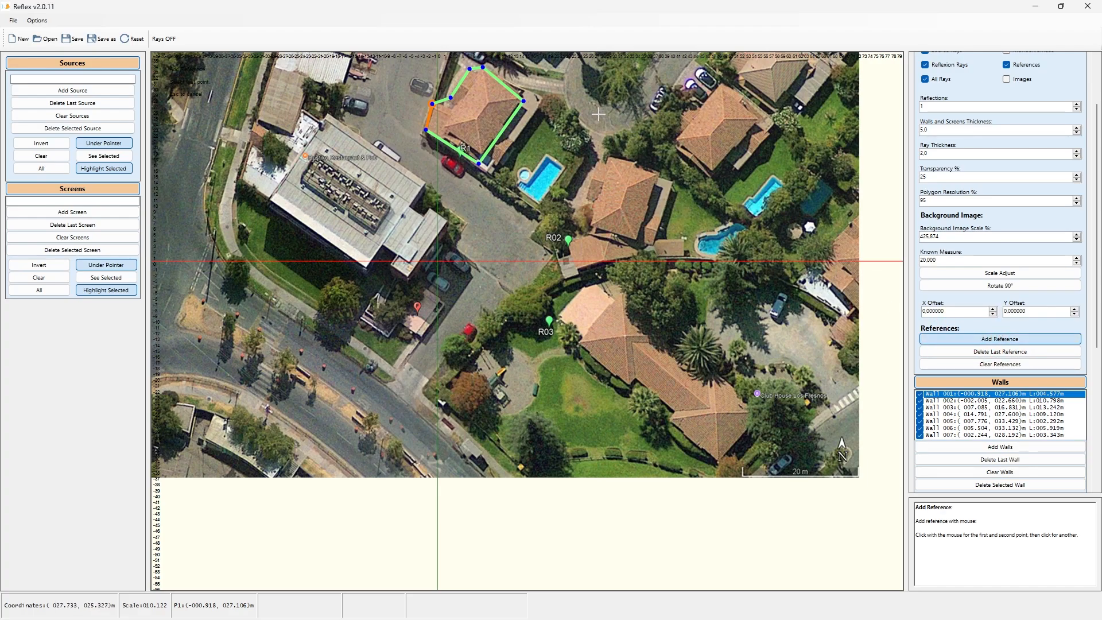
{"action": "left_click", "coordinate": [609, 156]}
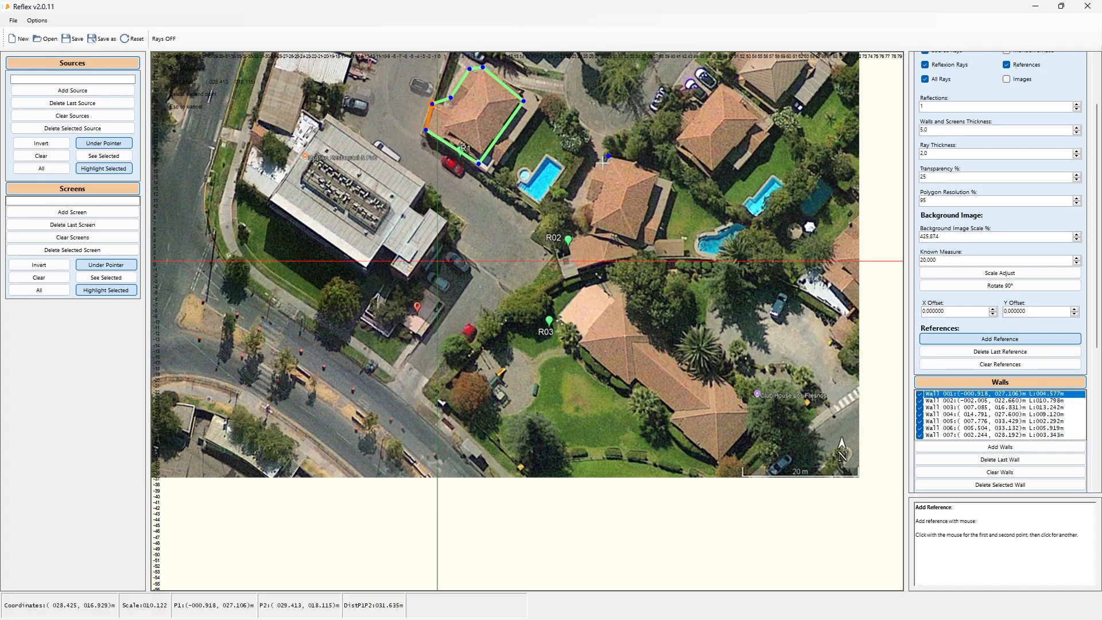
{"action": "left_click", "coordinate": [601, 162]}
{"action": "left_click", "coordinate": [597, 160]}
Step: Trace walls around the second house's outline beside the pools, closing the loop at its starting corner
{"action": "left_click", "coordinate": [970, 447]}
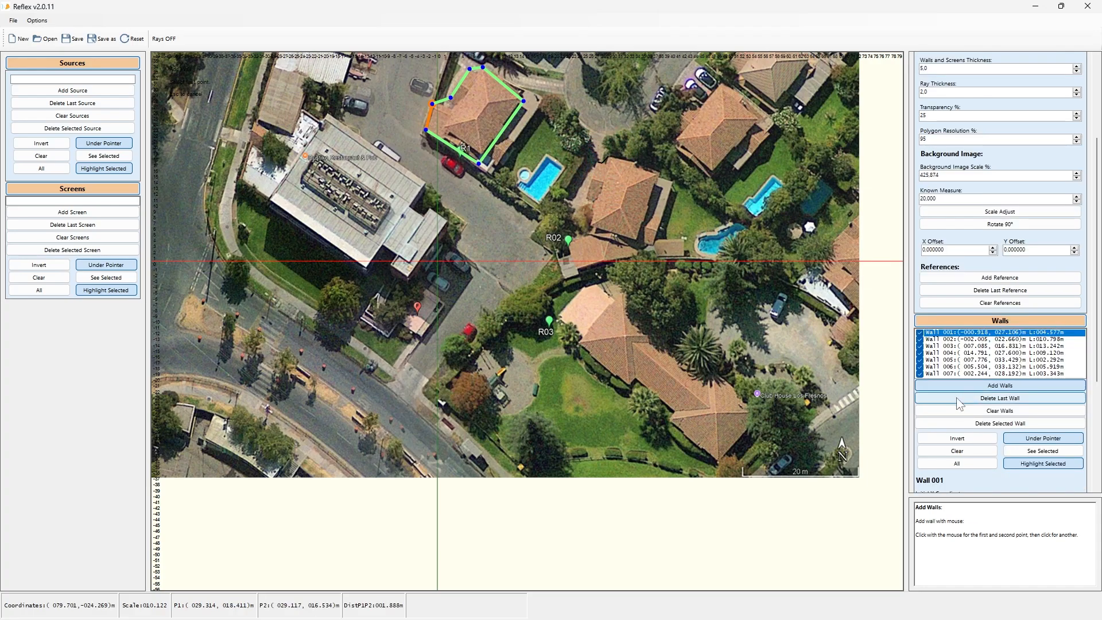
{"action": "left_click", "coordinate": [596, 161]}
{"action": "left_click", "coordinate": [607, 158]}
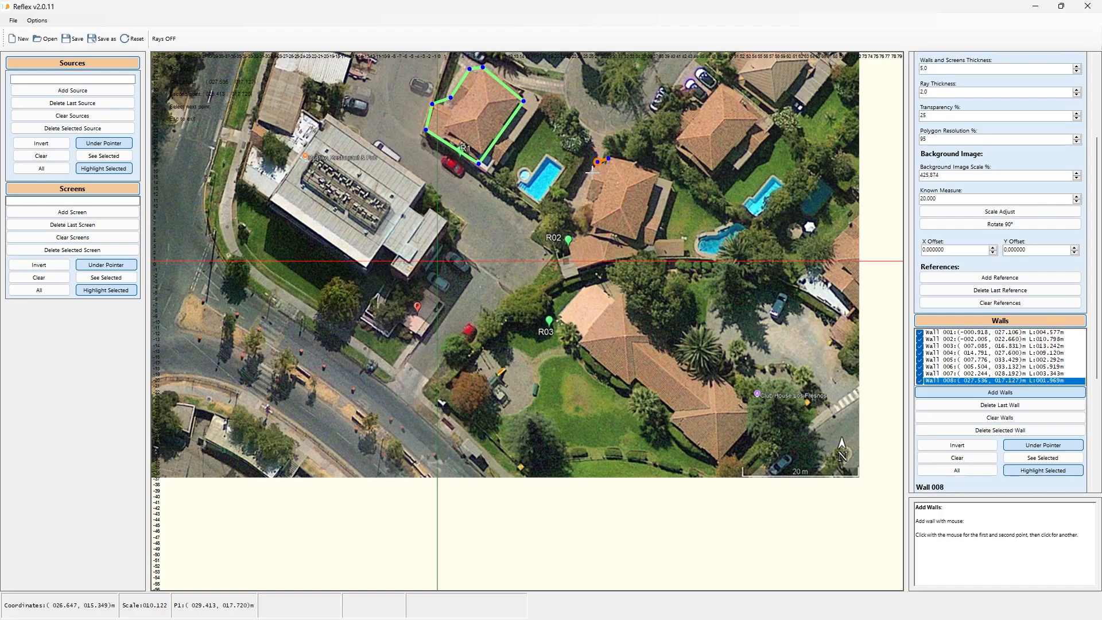
{"action": "left_click", "coordinate": [596, 180]}
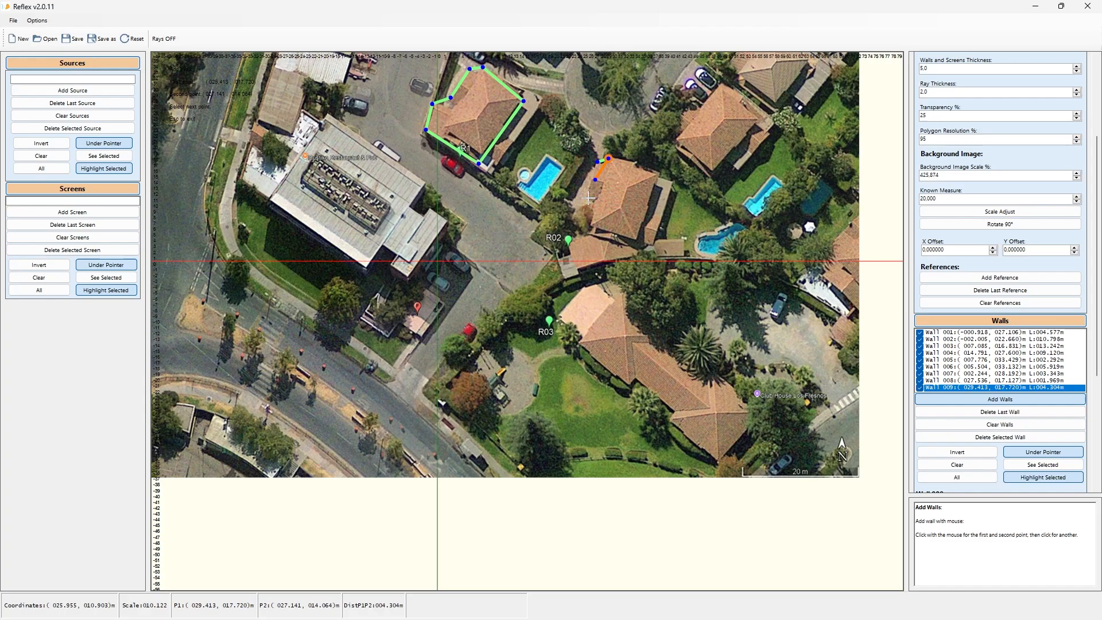
{"action": "left_click", "coordinate": [589, 199]}
{"action": "left_click", "coordinate": [599, 208]}
{"action": "left_click", "coordinate": [591, 224]}
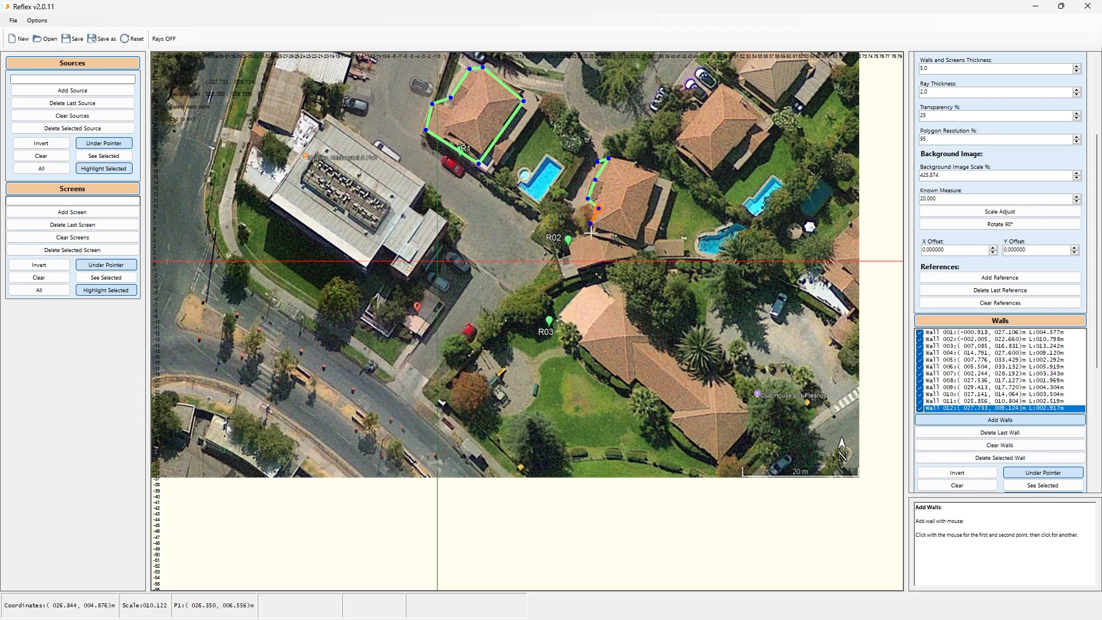
{"action": "left_click", "coordinate": [584, 233]}
{"action": "left_click", "coordinate": [565, 245]}
{"action": "left_click", "coordinate": [577, 266]}
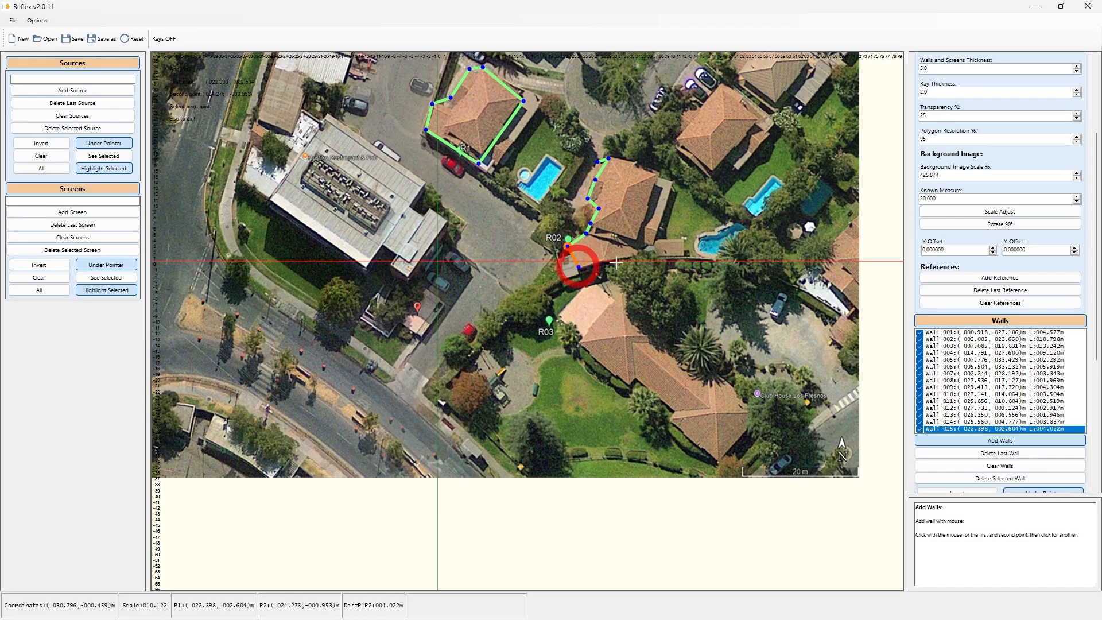
{"action": "left_click", "coordinate": [646, 255]}
{"action": "left_click", "coordinate": [664, 227]}
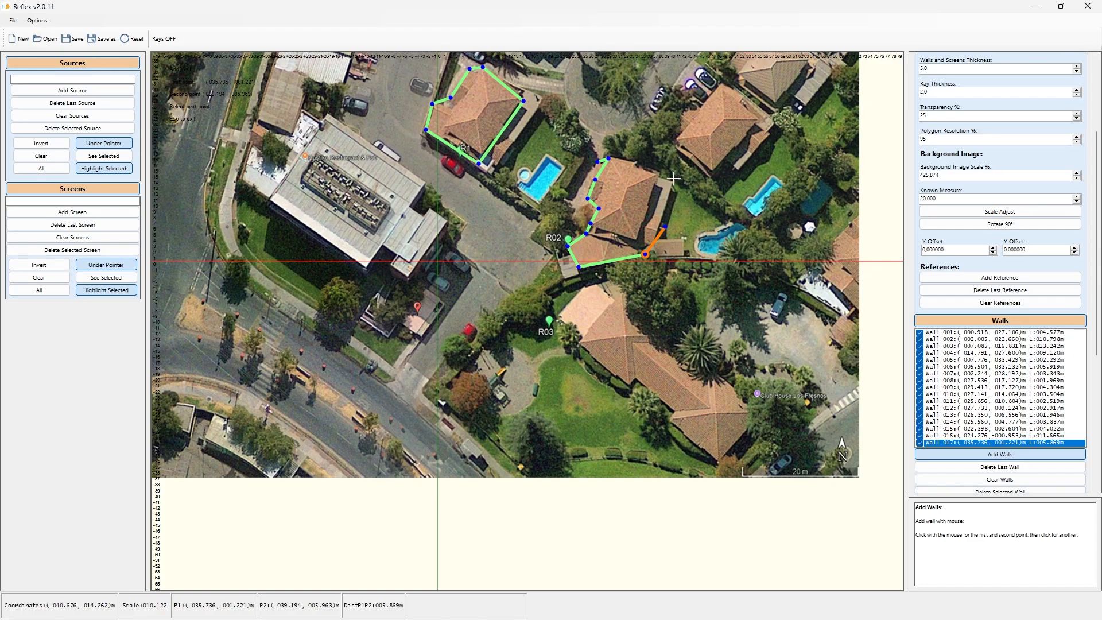
{"action": "left_click", "coordinate": [674, 179]}
{"action": "left_click", "coordinate": [629, 159]}
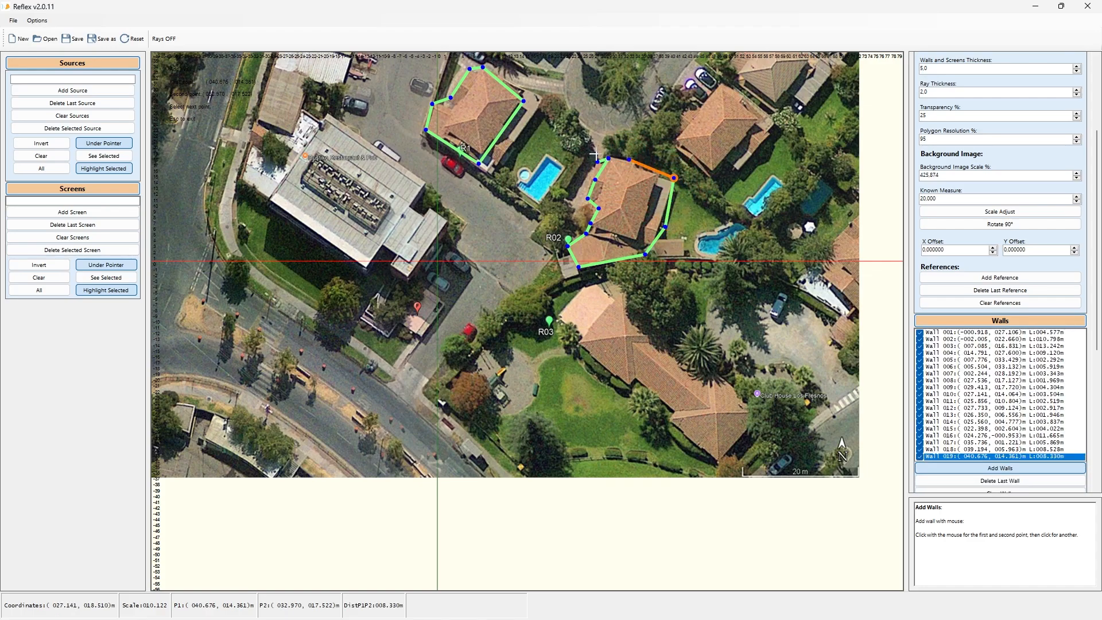
{"action": "key", "text": "Escape"}
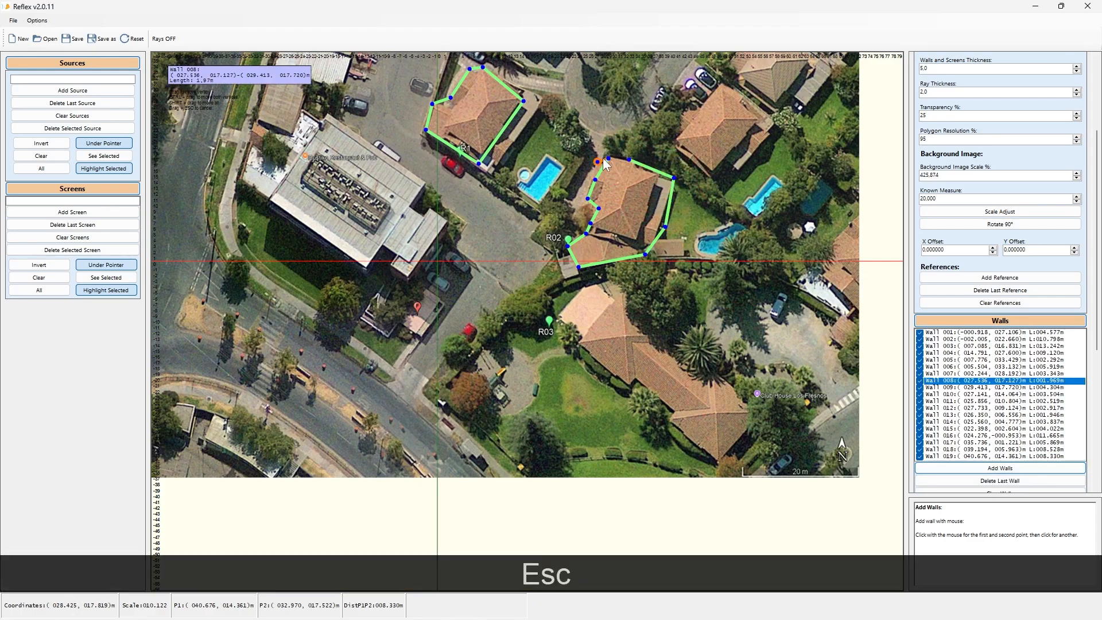
{"action": "left_click_drag", "start_coordinate": [632, 155], "coordinate": [629, 161]}
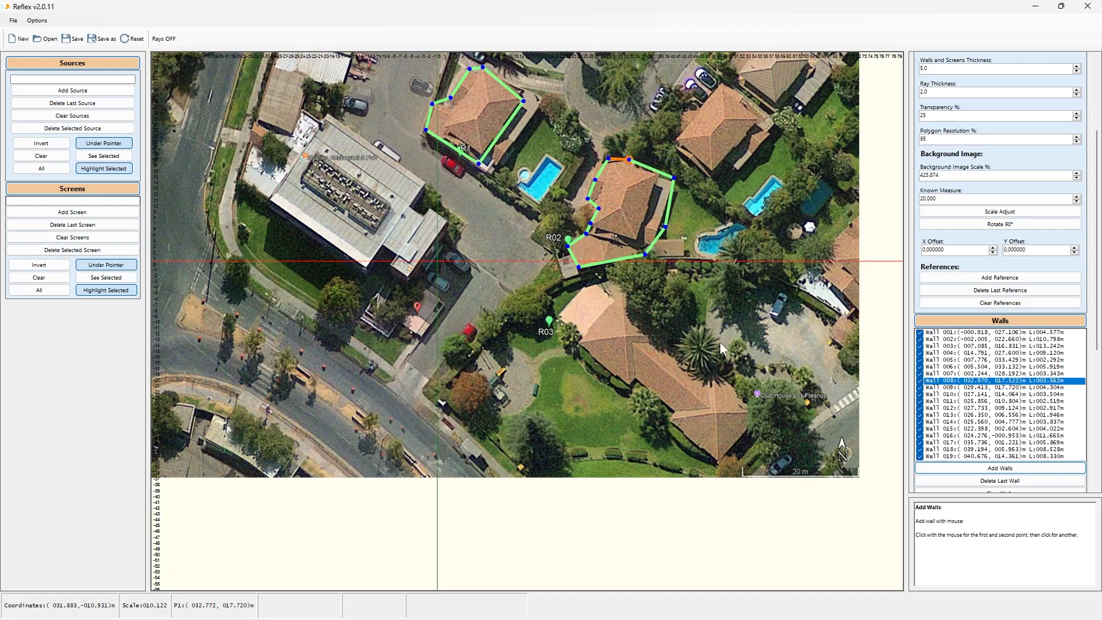
Step: Trace walls around the large house near R03, connecting the final wall to its first corner
{"action": "left_click", "coordinate": [973, 468]}
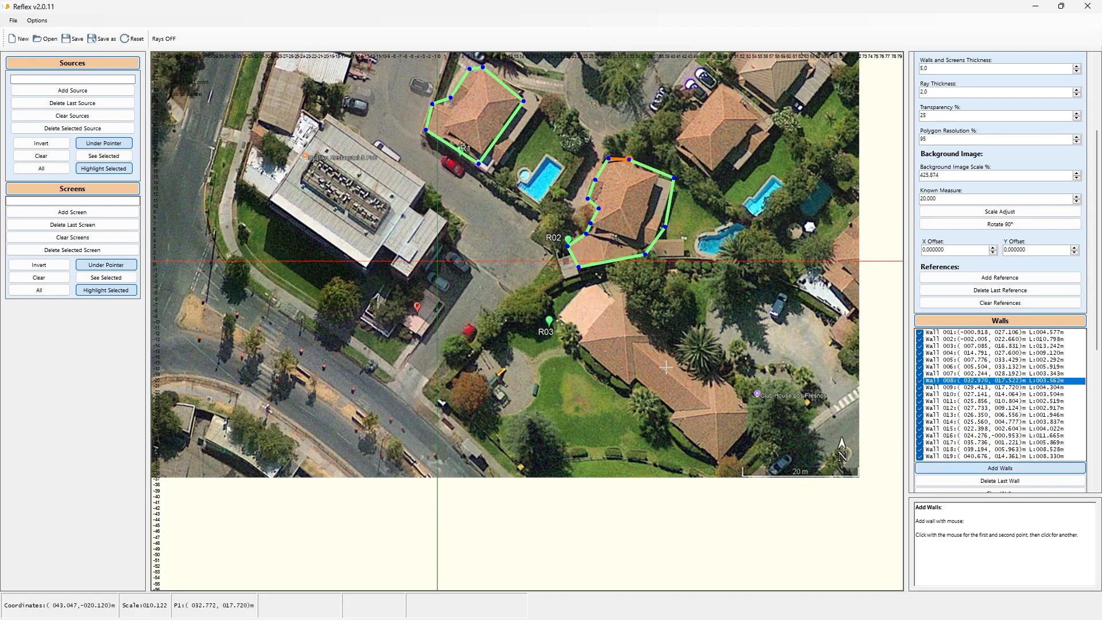
{"action": "left_click", "coordinate": [587, 282]}
{"action": "left_click", "coordinate": [564, 318]}
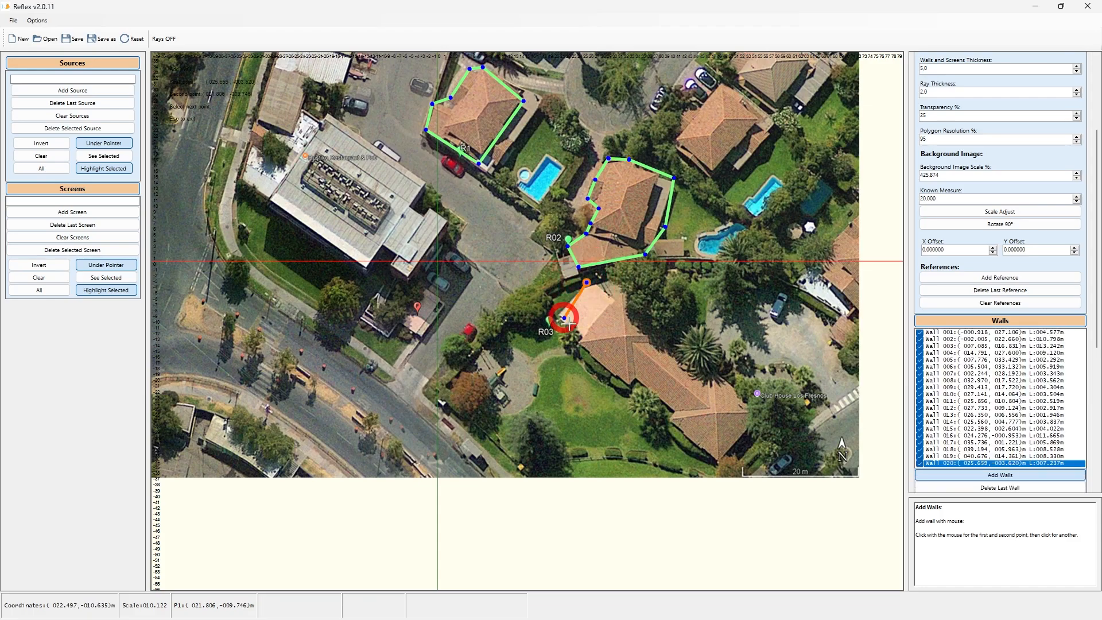
{"action": "left_click", "coordinate": [578, 337]}
{"action": "left_click", "coordinate": [572, 346]}
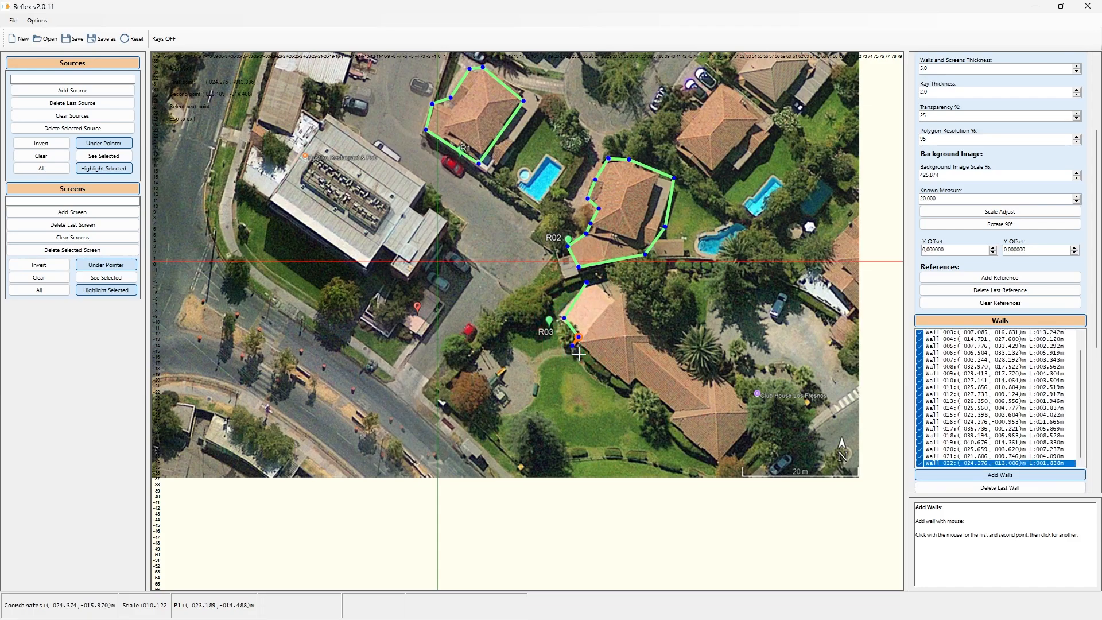
{"action": "left_click", "coordinate": [631, 386]}
{"action": "left_click", "coordinate": [721, 456]}
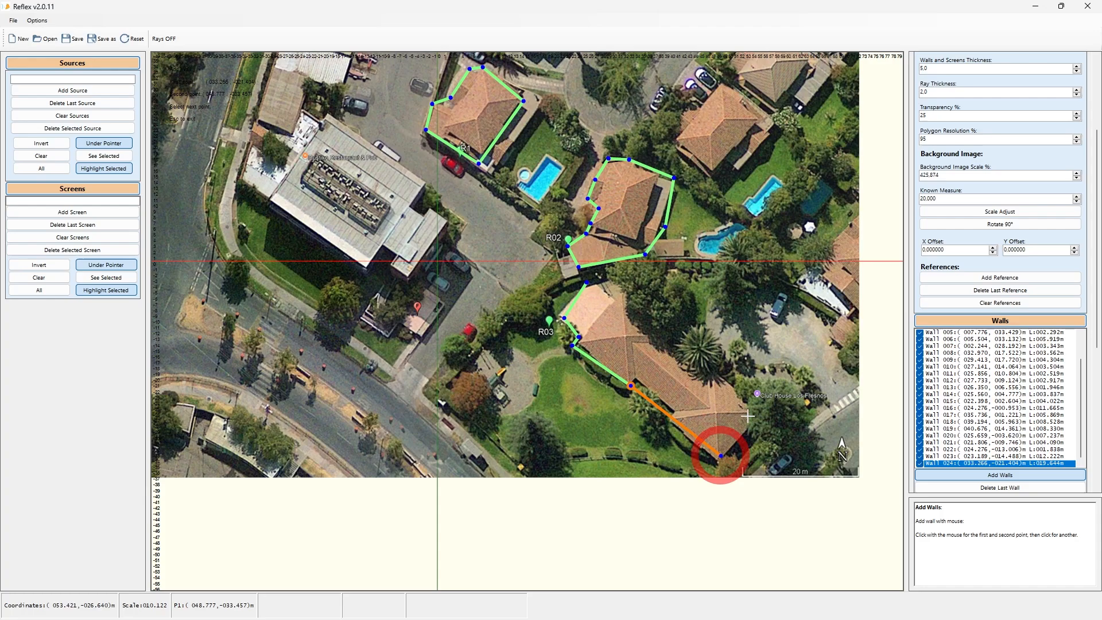
{"action": "left_click", "coordinate": [753, 409]}
{"action": "left_click", "coordinate": [612, 280]}
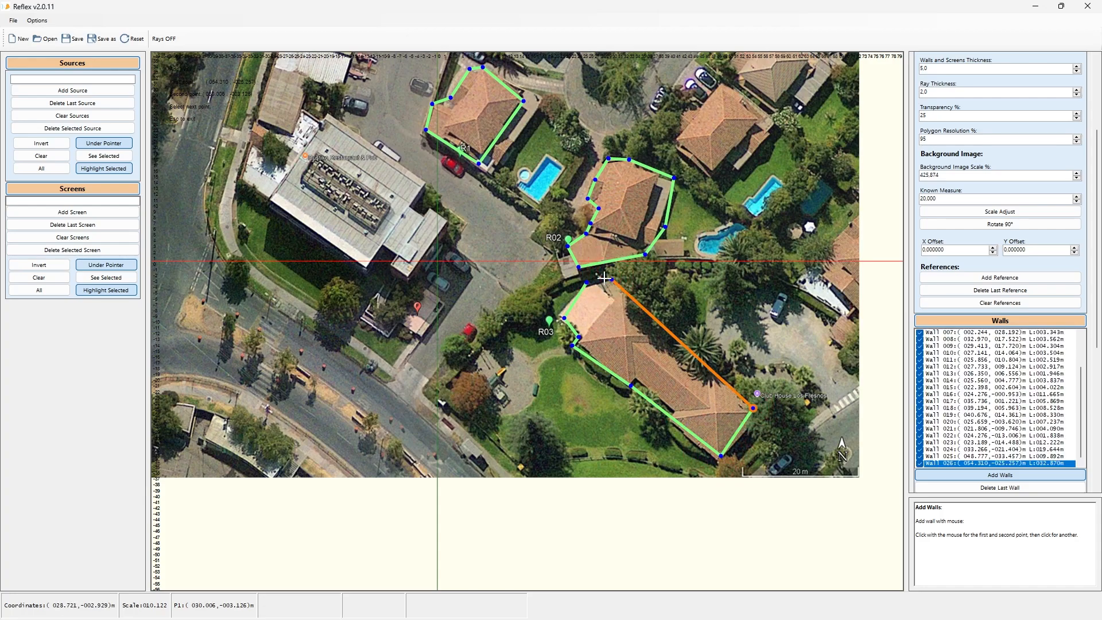
{"action": "left_click", "coordinate": [600, 277]}
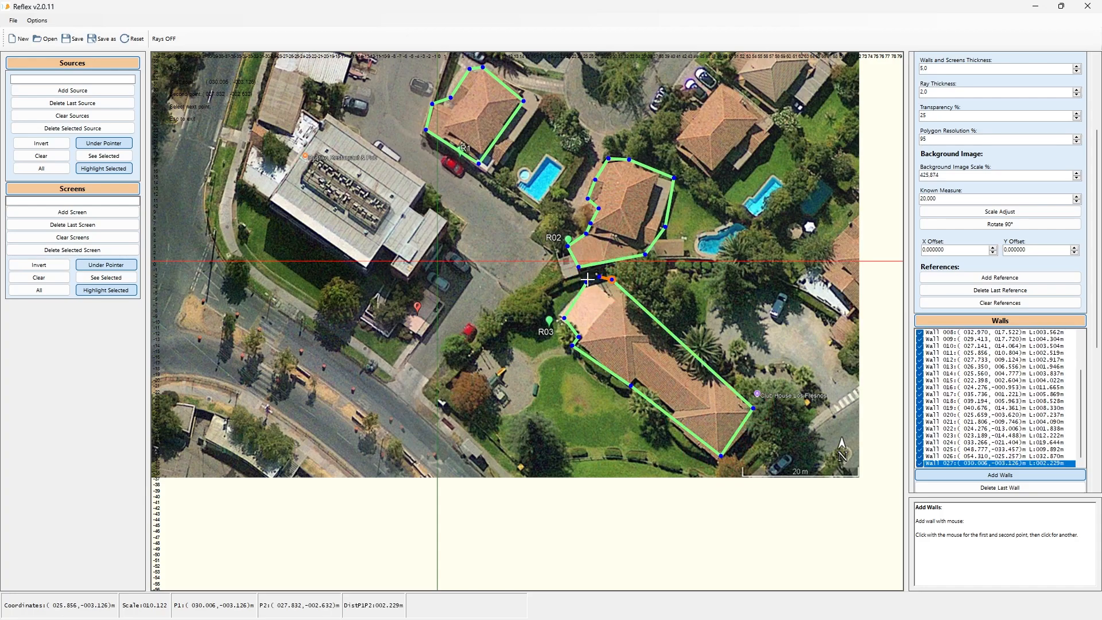
{"action": "key", "text": "Escape"}
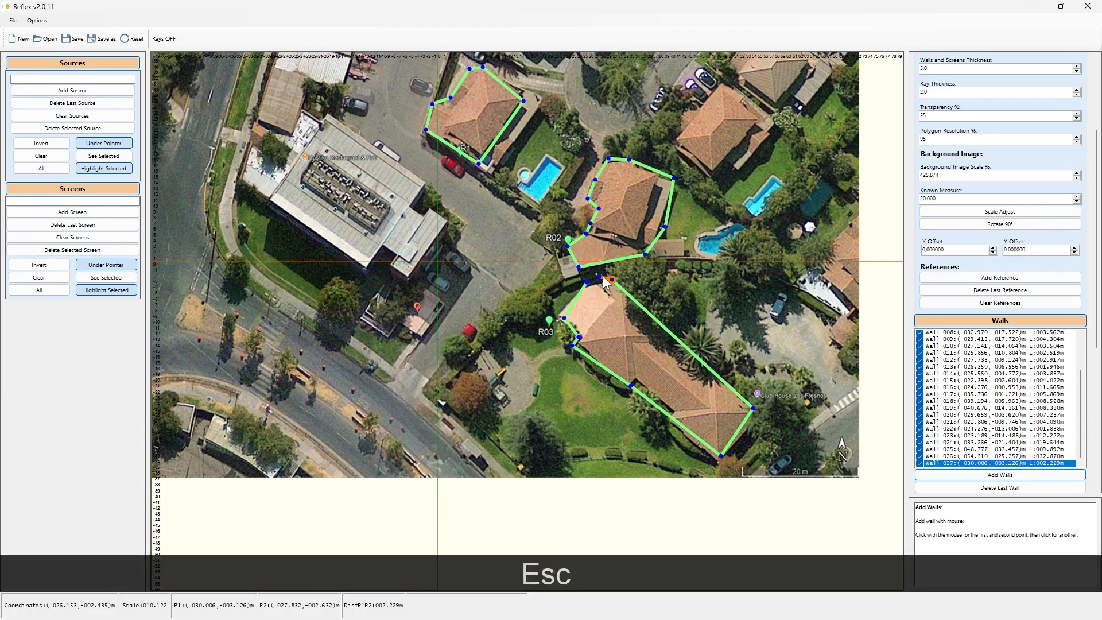
{"action": "left_click_drag", "start_coordinate": [599, 277], "coordinate": [589, 284]}
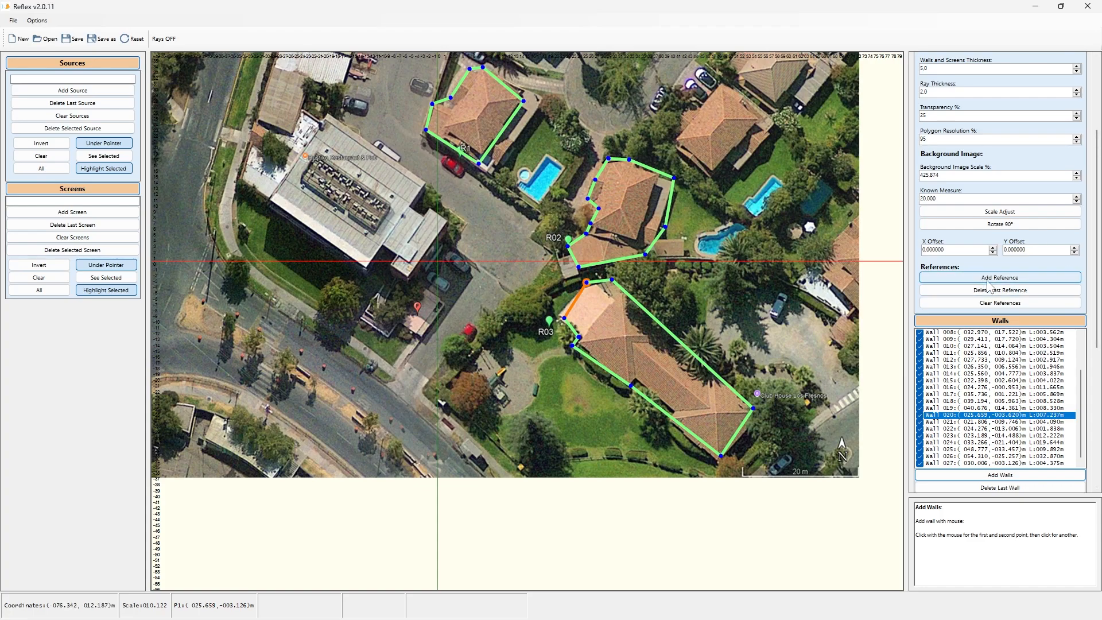
Step: Trace walls around the outline of the large flat-roofed building on the left
{"action": "left_click", "coordinate": [988, 478]}
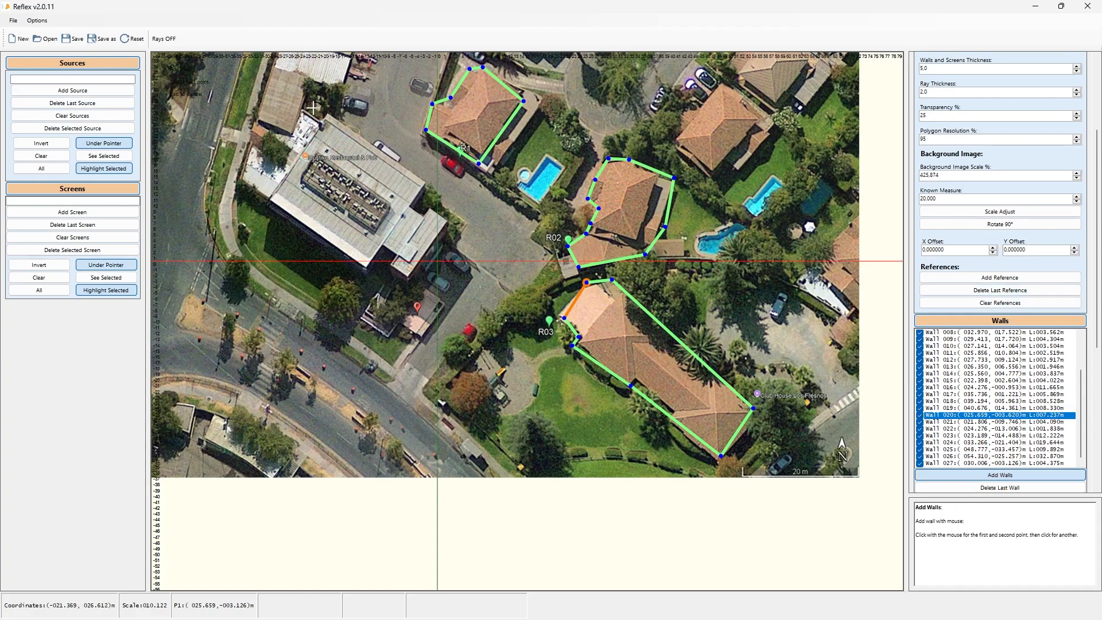
{"action": "left_click", "coordinate": [328, 116]}
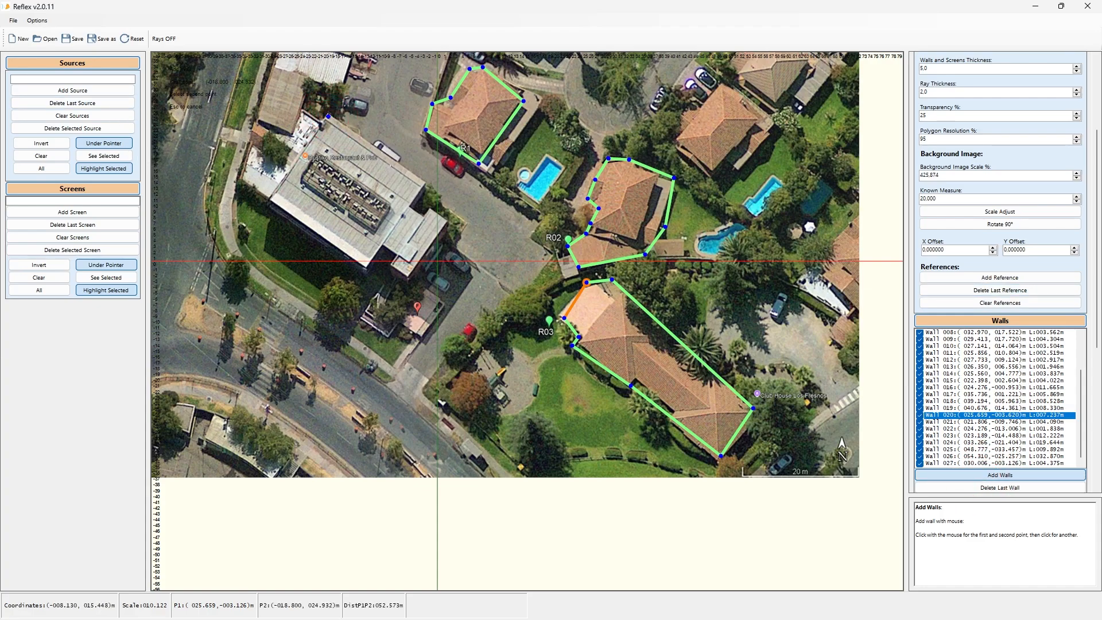
{"action": "left_click", "coordinate": [425, 182]}
{"action": "left_click", "coordinate": [408, 206]}
{"action": "left_click", "coordinate": [423, 216]}
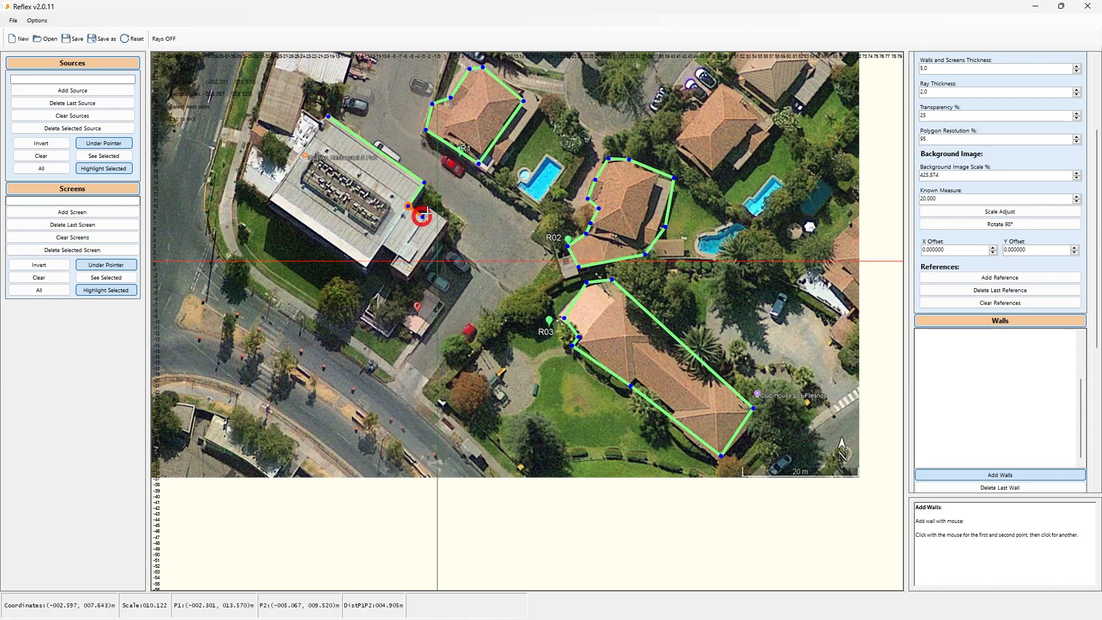
{"action": "left_click", "coordinate": [431, 208]}
{"action": "left_click", "coordinate": [449, 220]}
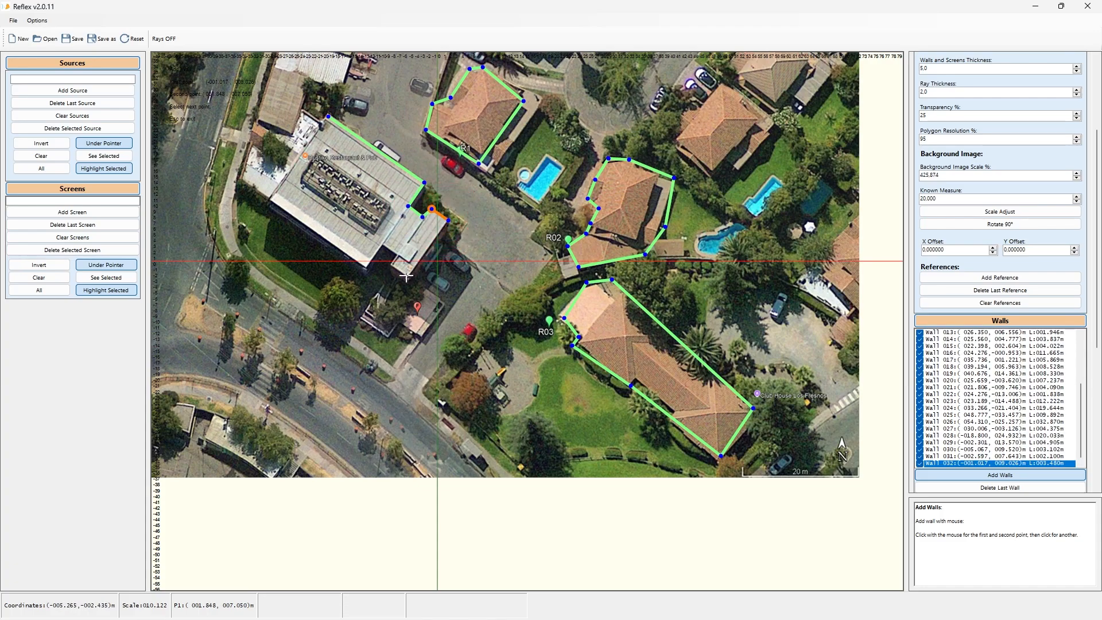
{"action": "left_click", "coordinate": [411, 276]}
{"action": "left_click", "coordinate": [389, 265]}
{"action": "left_click", "coordinate": [400, 253]}
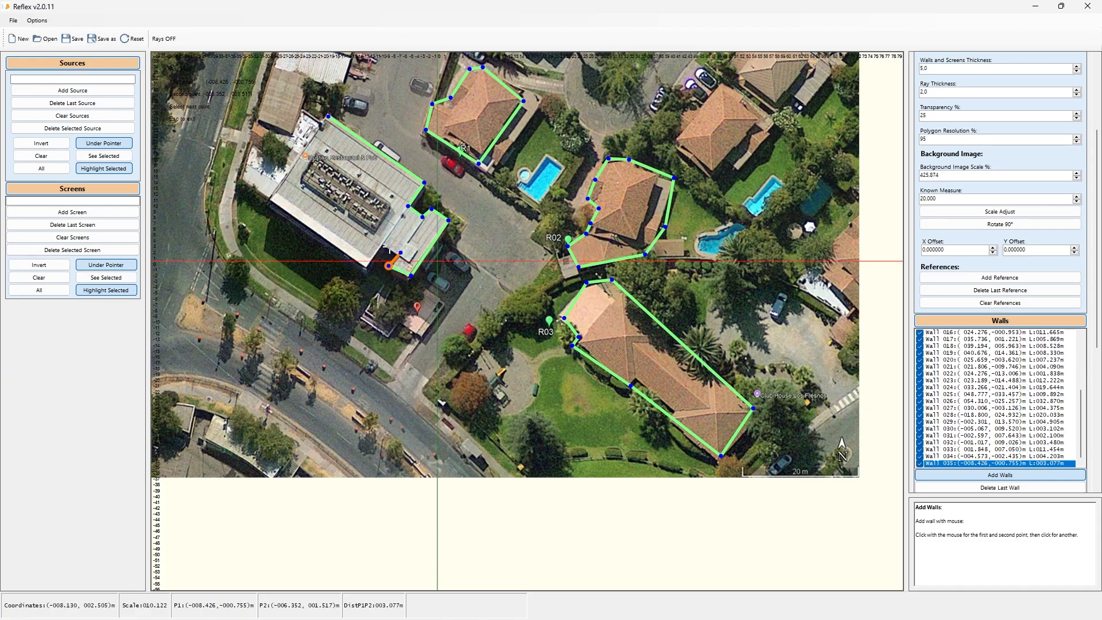
{"action": "left_click", "coordinate": [381, 246]}
{"action": "left_click", "coordinate": [370, 270]}
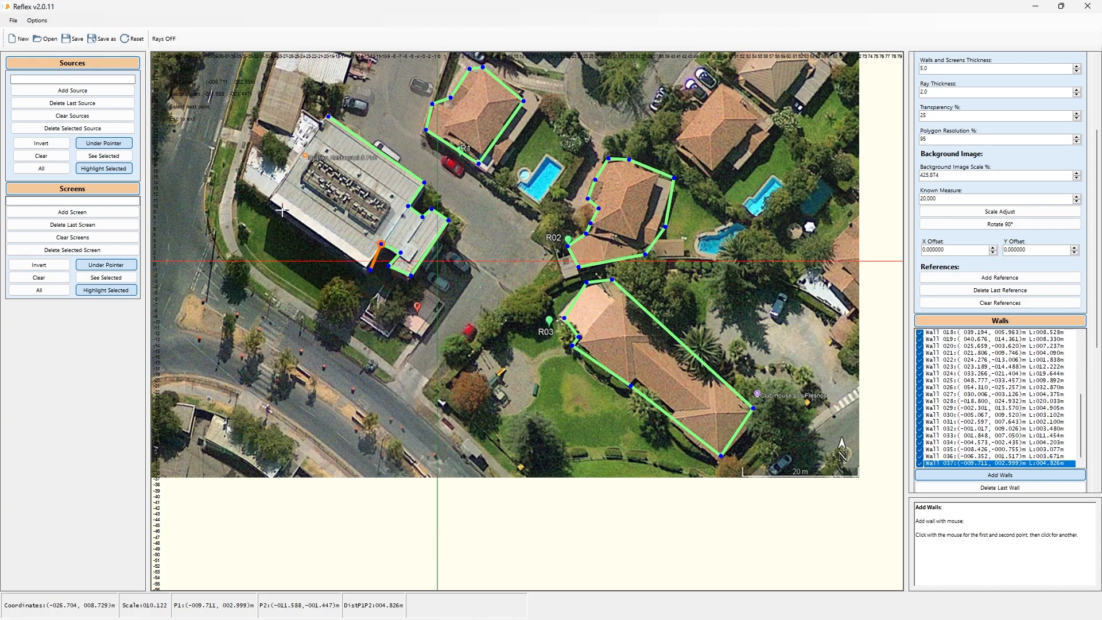
{"action": "left_click", "coordinate": [270, 200]}
{"action": "left_click", "coordinate": [321, 124]}
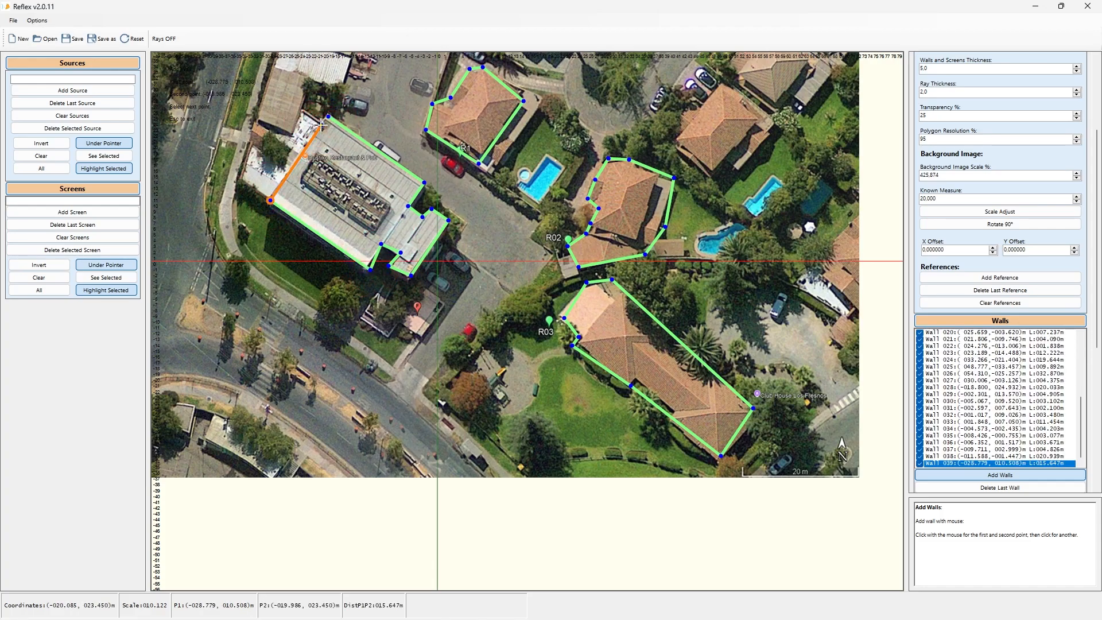
{"action": "key", "text": "Escape"}
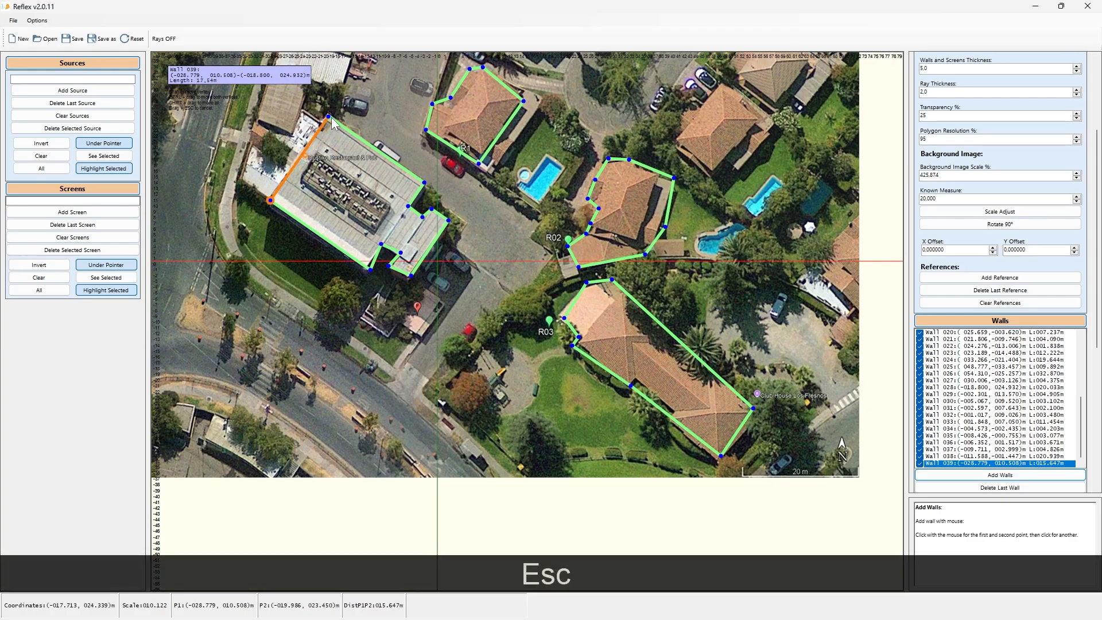
Step: Close the flat-roofed building's outline with a final wall to its starting corner, then select two of its walls to inspect them
{"action": "left_click_drag", "start_coordinate": [328, 117], "coordinate": [328, 117]}
{"action": "key", "text": "Escape"}
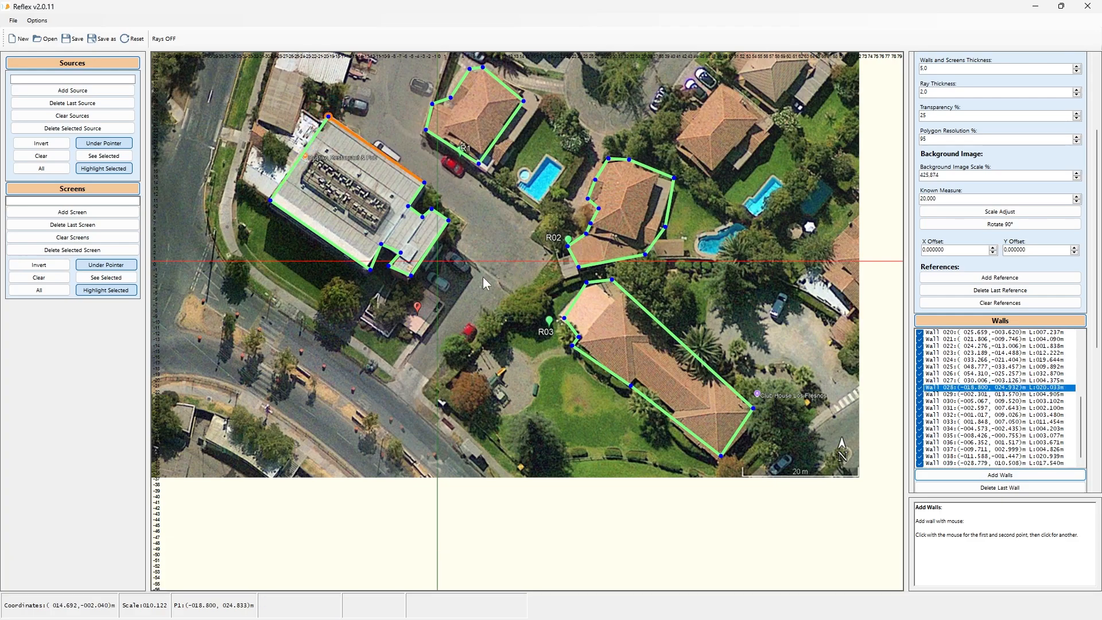
{"action": "left_click_drag", "start_coordinate": [369, 267], "coordinate": [367, 265]}
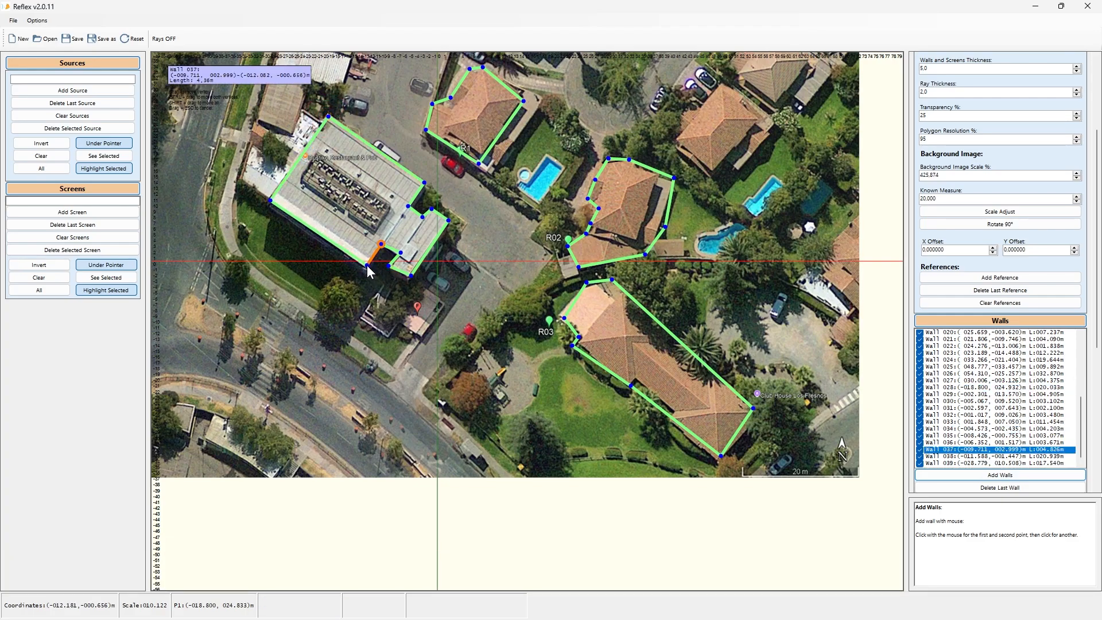
{"action": "left_click", "coordinate": [384, 267]}
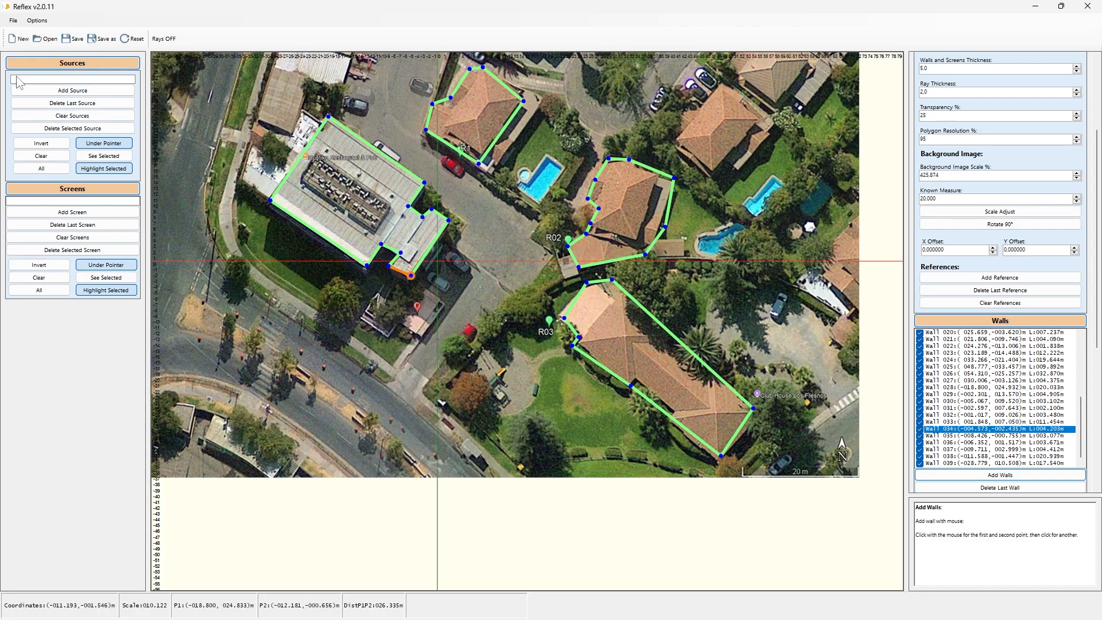
Step: Add a sound source in the street south of the flat-roofed building and make it omnidirectional
{"action": "left_click", "coordinate": [72, 90]}
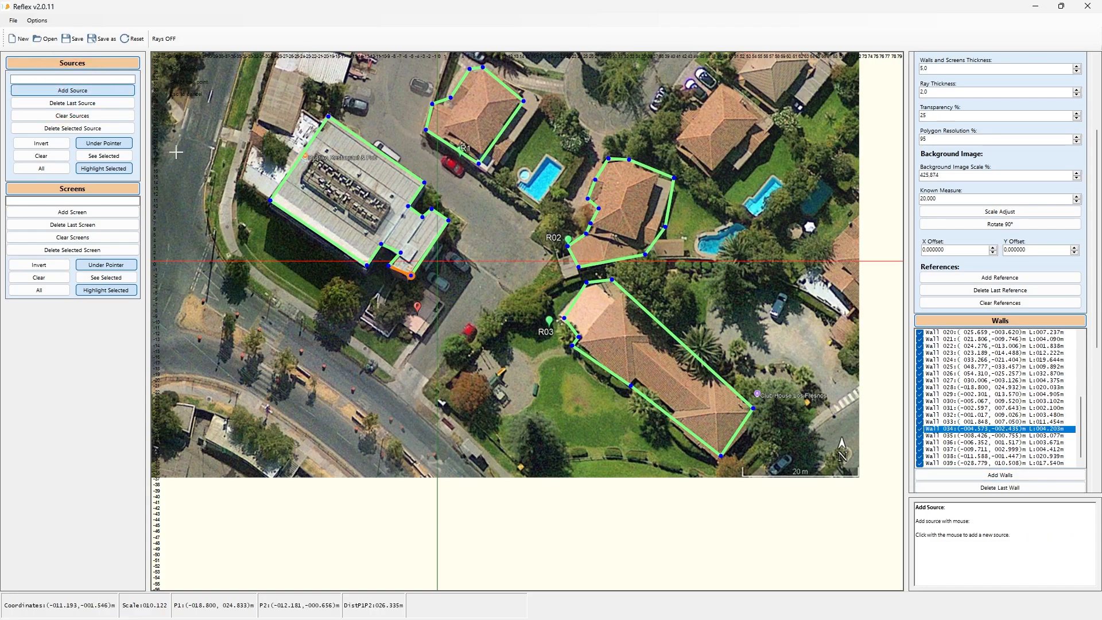
{"action": "left_click", "coordinate": [421, 310]}
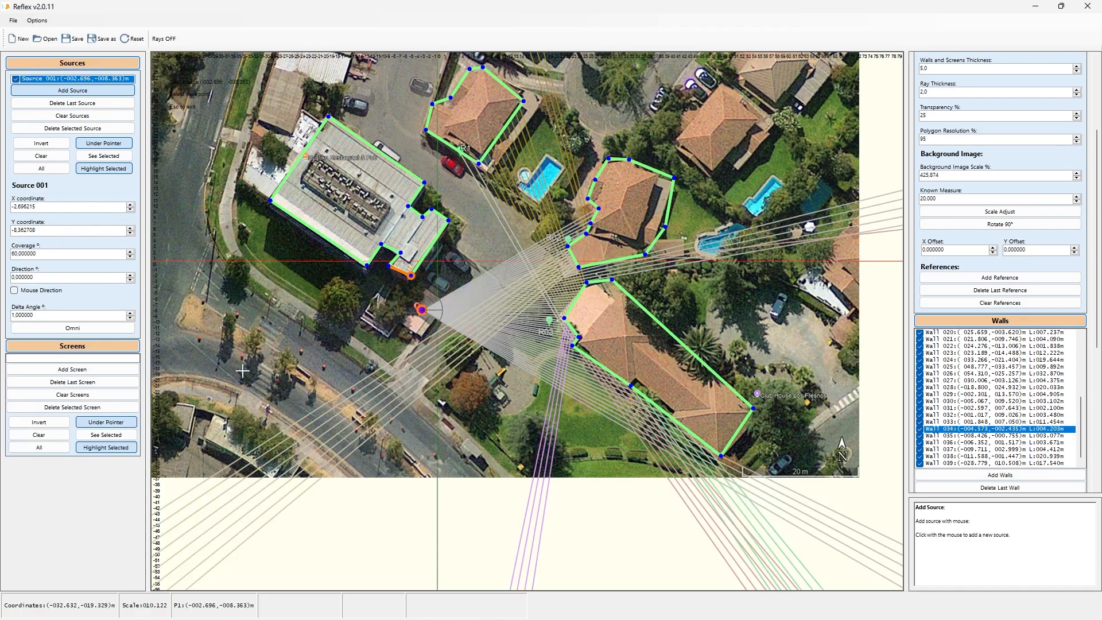
{"action": "left_click", "coordinate": [73, 329]}
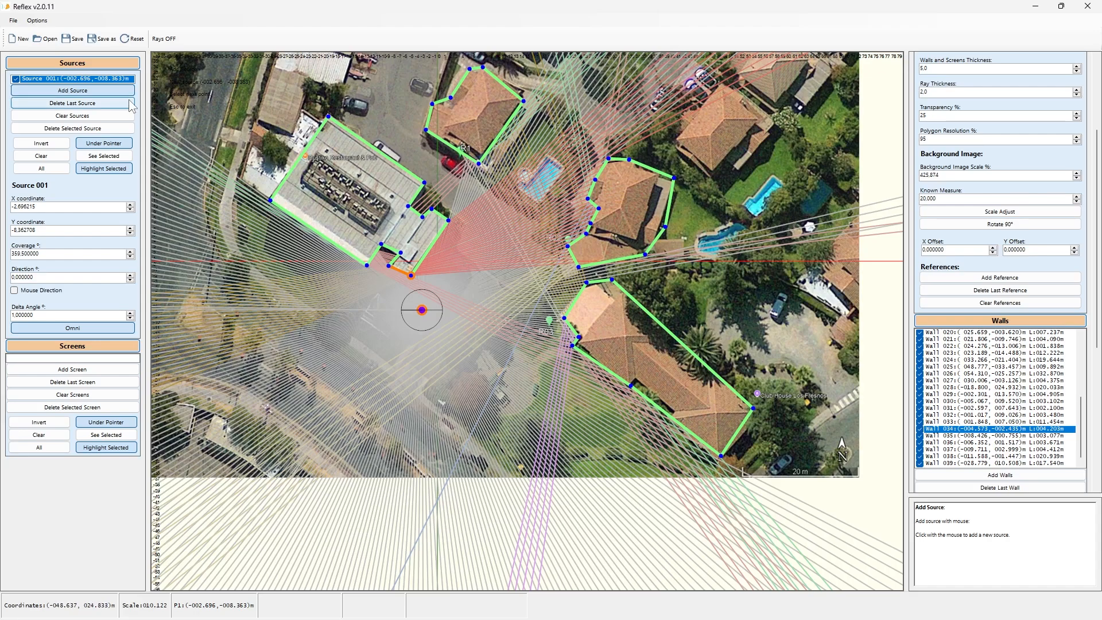
Step: Hide the rays, zoom in, and add two connected screens forming a corner just east of the source
{"action": "left_click", "coordinate": [165, 39]}
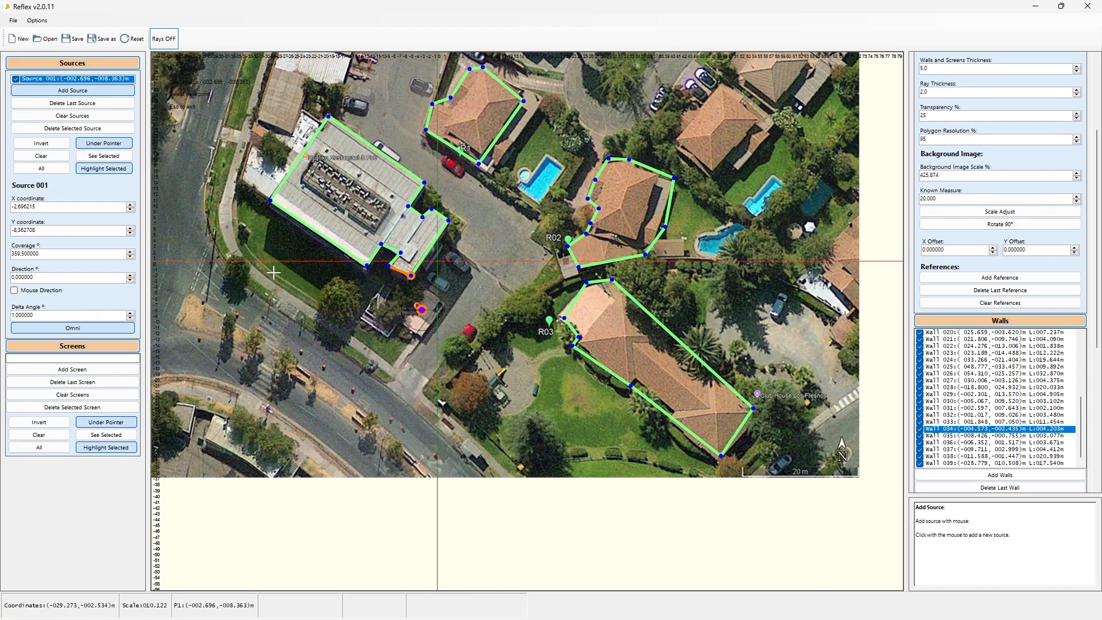
{"action": "scroll", "coordinate": [411, 325], "scroll_direction": "up", "scroll_amount": 3}
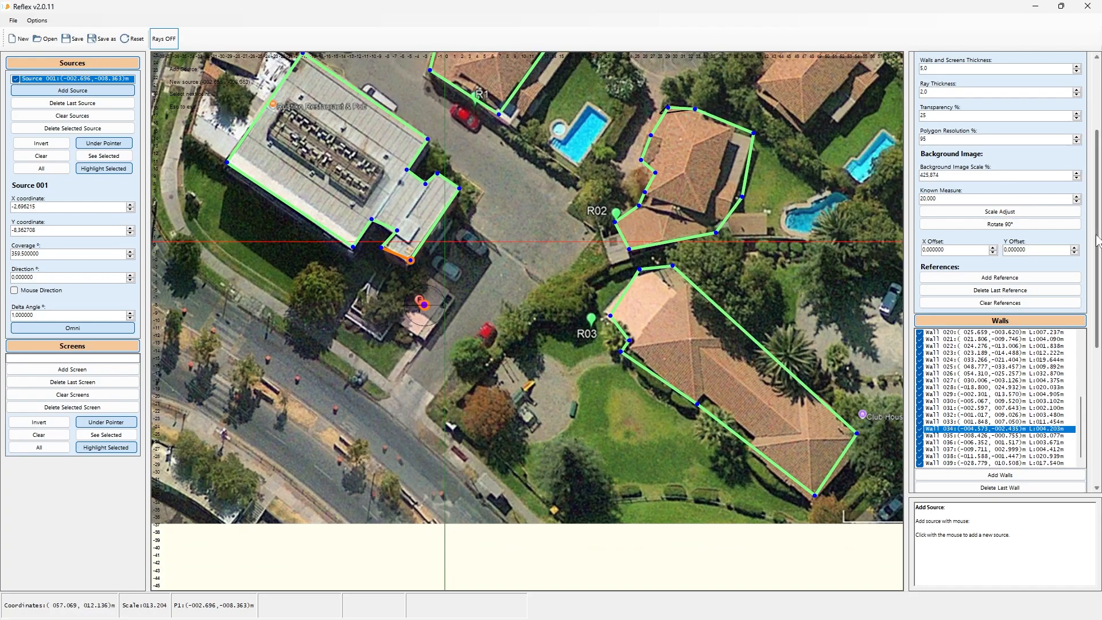
{"action": "scroll", "coordinate": [1099, 287], "scroll_direction": "down", "scroll_amount": 5}
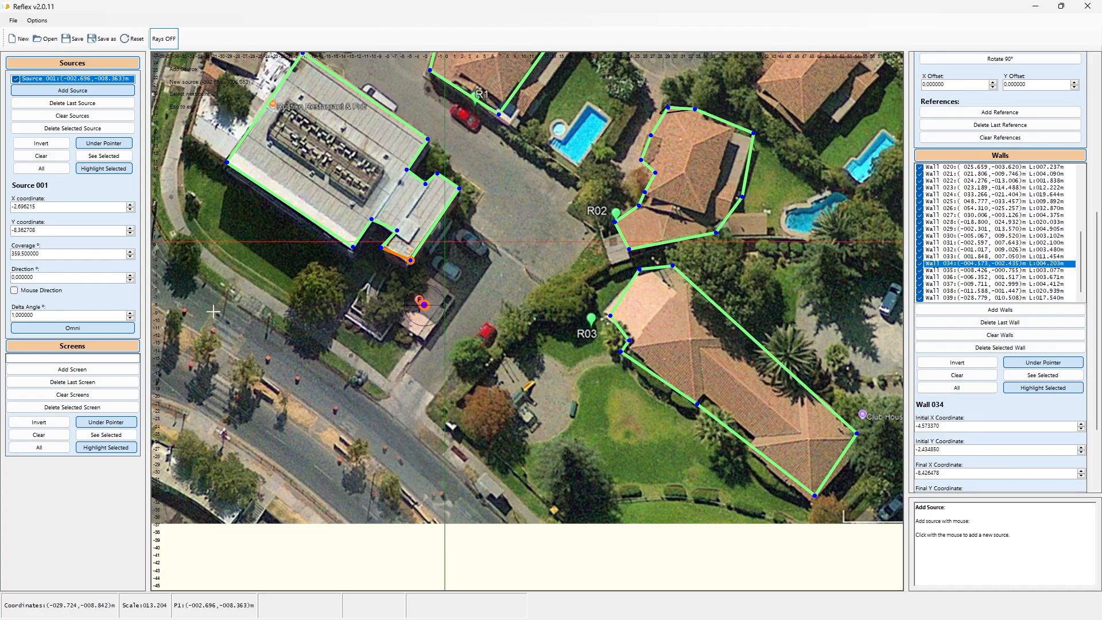
{"action": "left_click", "coordinate": [86, 371]}
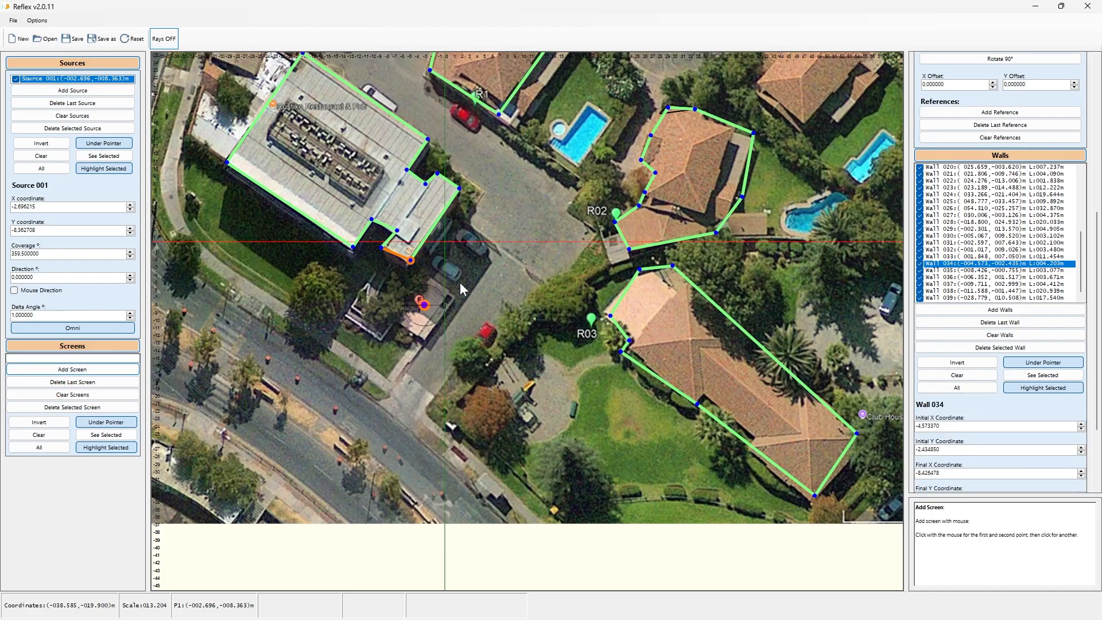
{"action": "left_click", "coordinate": [430, 275]}
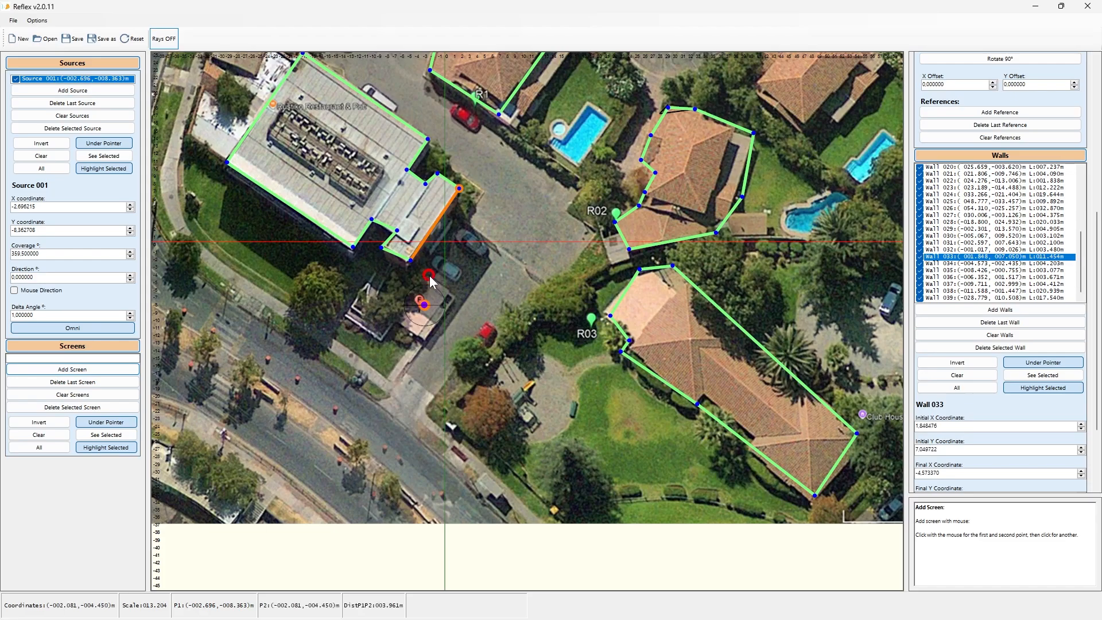
{"action": "left_click", "coordinate": [454, 299]}
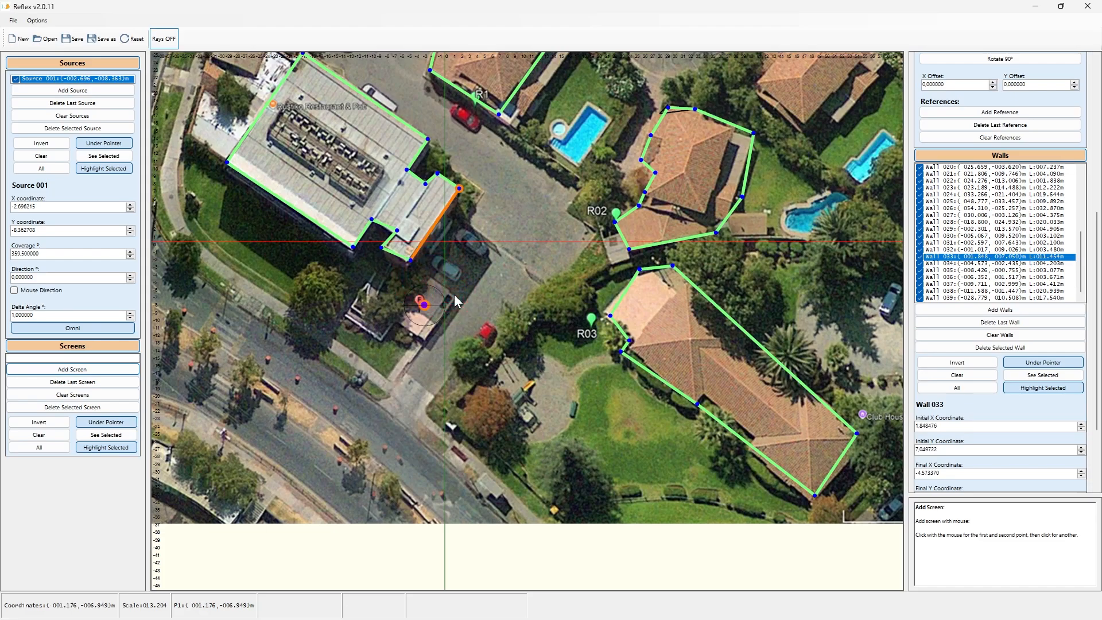
{"action": "left_click", "coordinate": [108, 369]}
{"action": "left_click", "coordinate": [427, 278]}
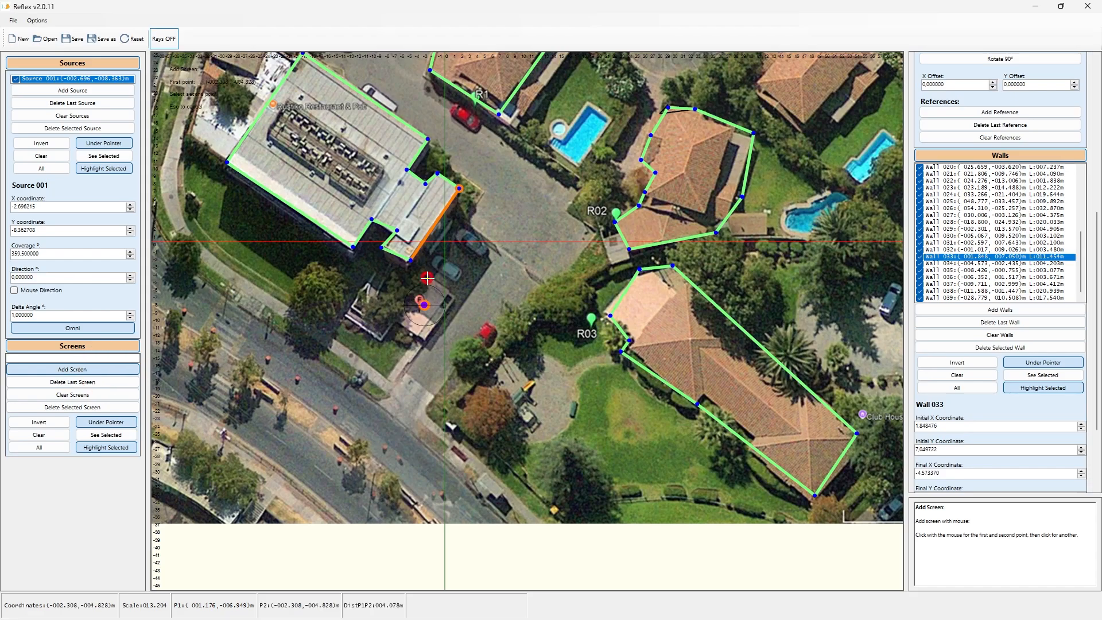
{"action": "left_click", "coordinate": [456, 295]}
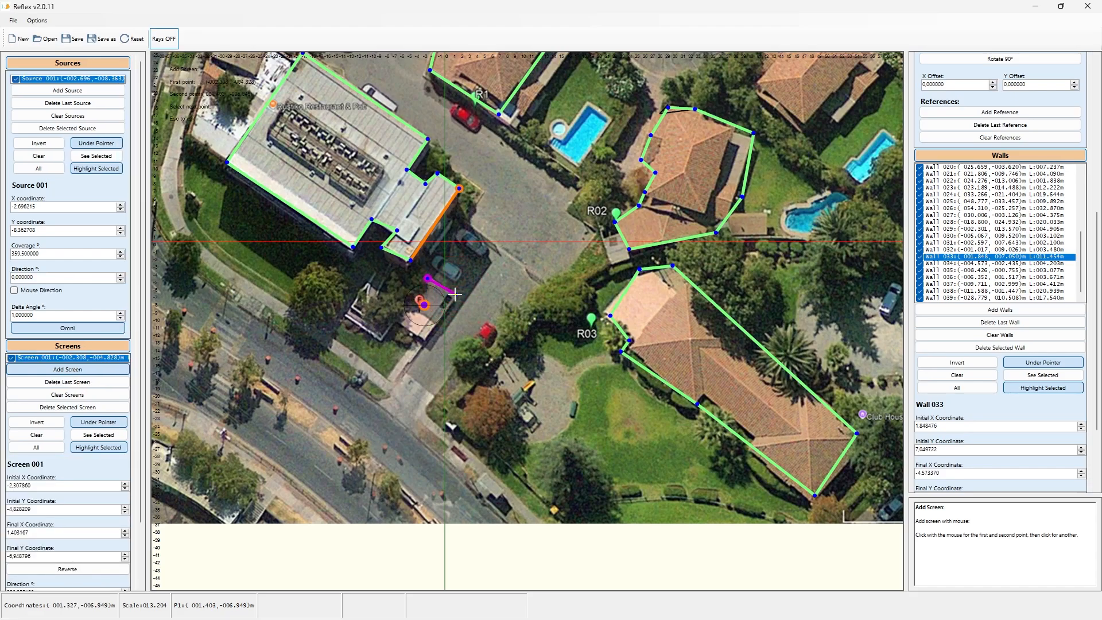
{"action": "left_click", "coordinate": [424, 342]}
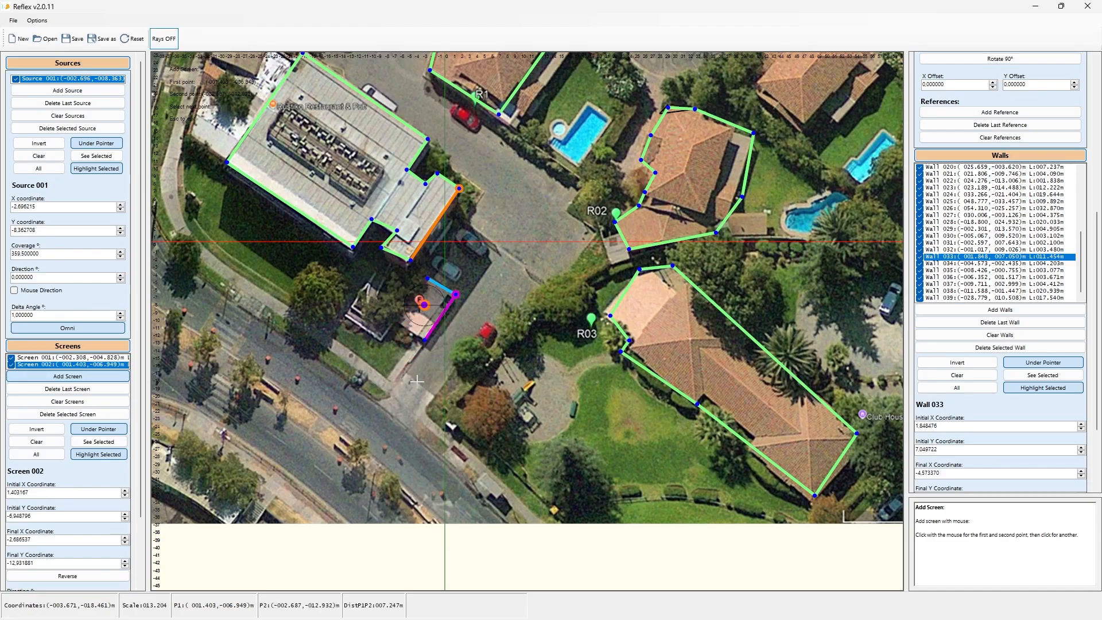
{"action": "key", "text": "Escape"}
{"action": "key", "text": "Escape"}
{"action": "key", "text": "Escape"}
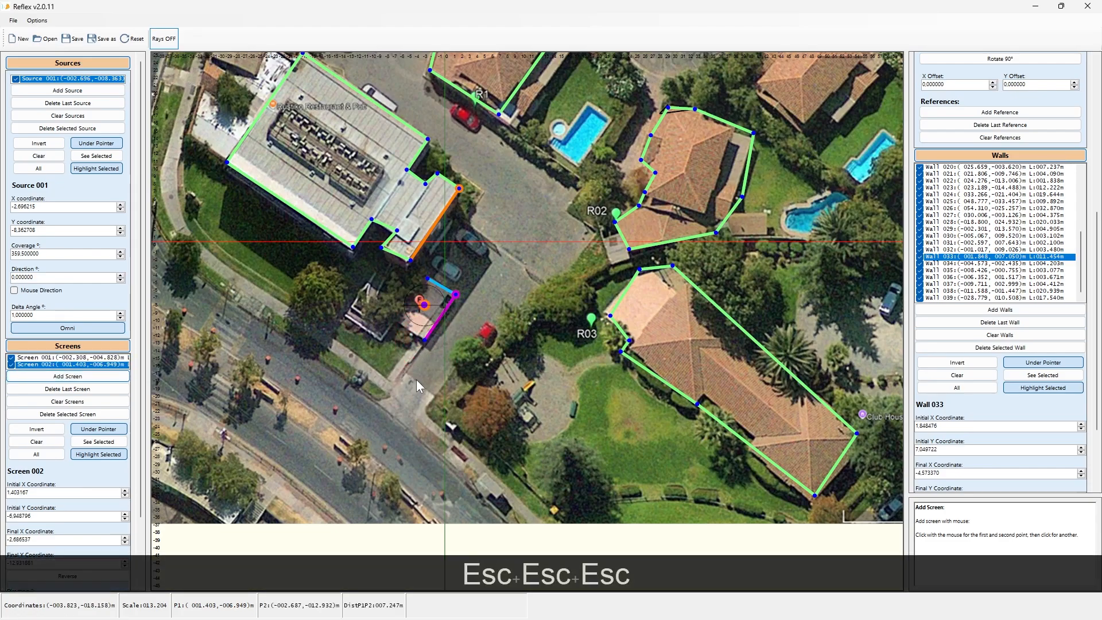
Step: Show the rays again and move the first screen's starting point up to the building's corner
{"action": "left_click", "coordinate": [164, 38]}
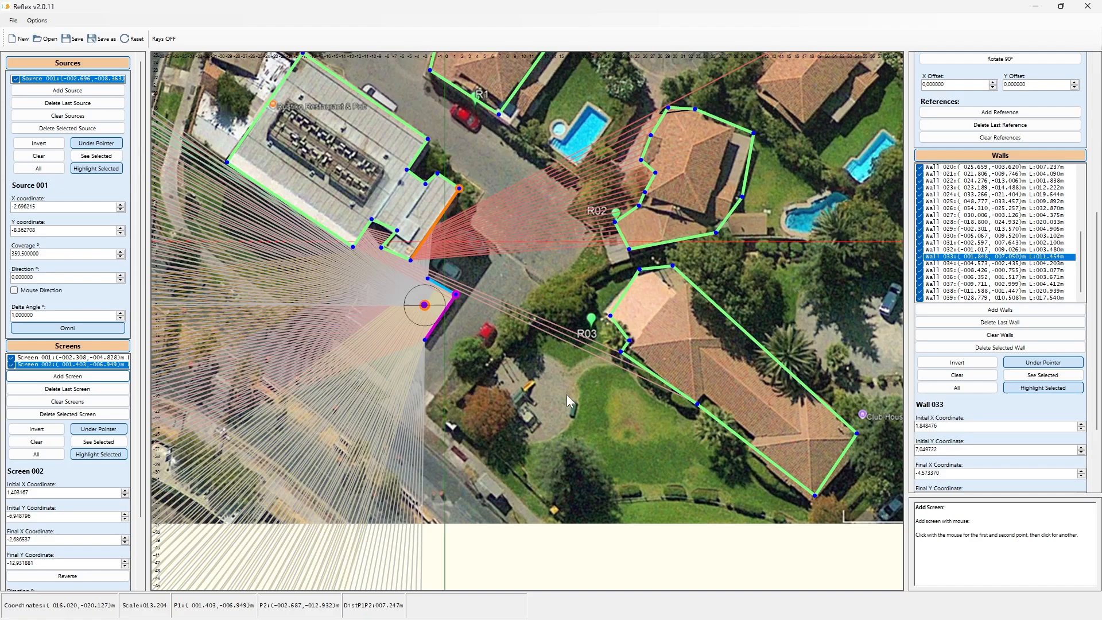
{"action": "mouse_move", "coordinate": [424, 276]}
{"action": "left_click_drag", "start_coordinate": [425, 277], "coordinate": [411, 274]}
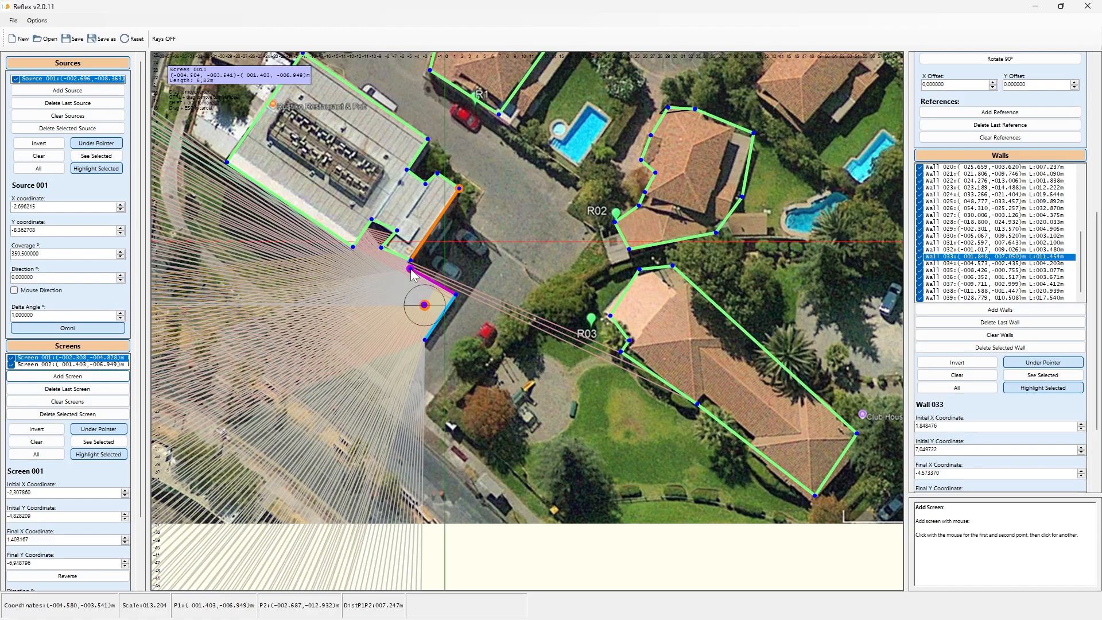
{"action": "left_click_drag", "start_coordinate": [411, 274], "coordinate": [410, 274]}
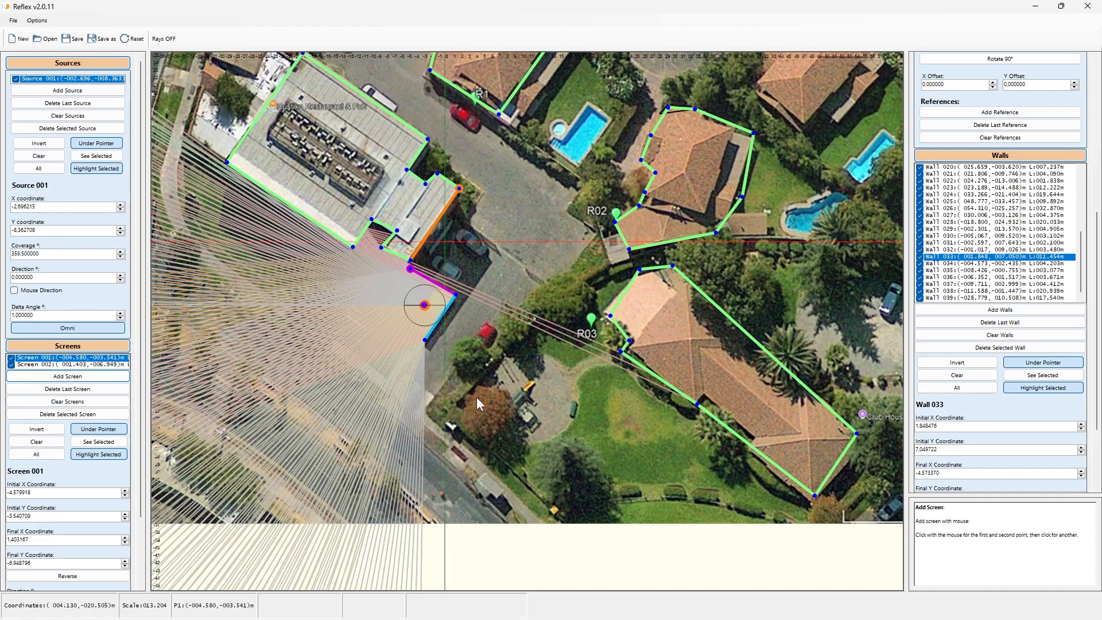
Step: Open the project situacion actual.prfx from the reflex-ejemplos\ejemplos folder
{"action": "left_click_drag", "start_coordinate": [474, 359], "coordinate": [565, 358]}
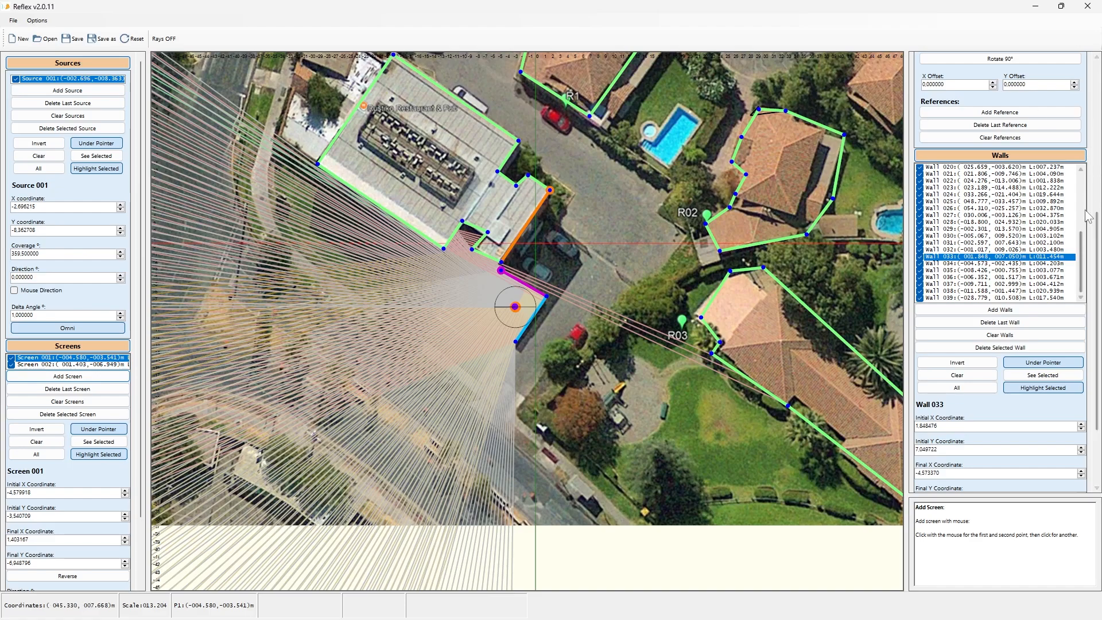
{"action": "scroll", "coordinate": [1088, 216], "scroll_direction": "up", "scroll_amount": 5}
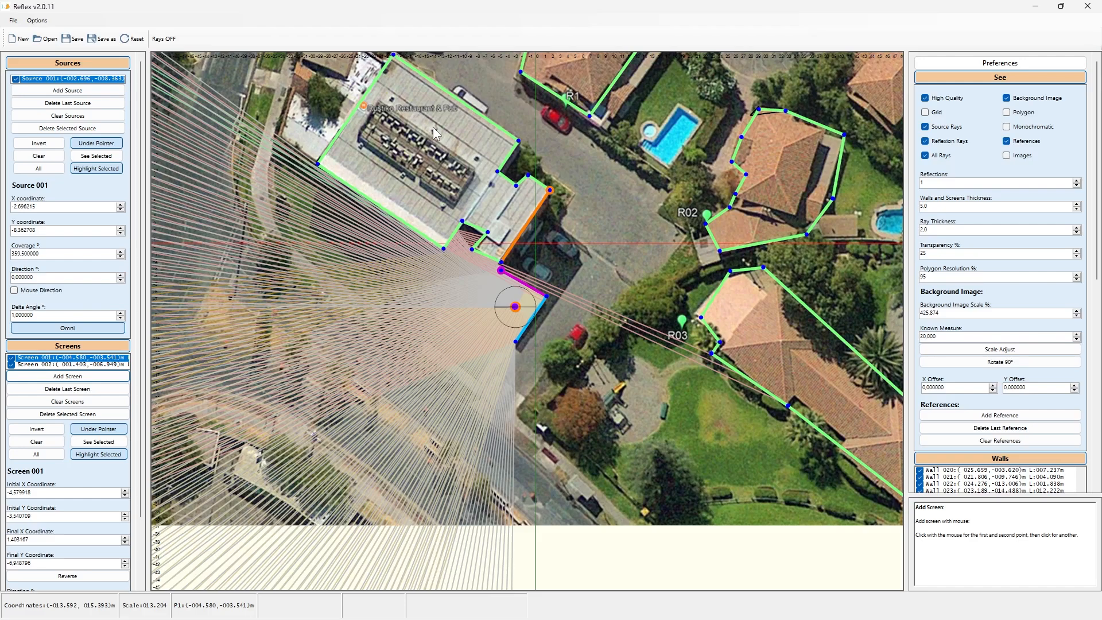
{"action": "left_click", "coordinate": [13, 20]}
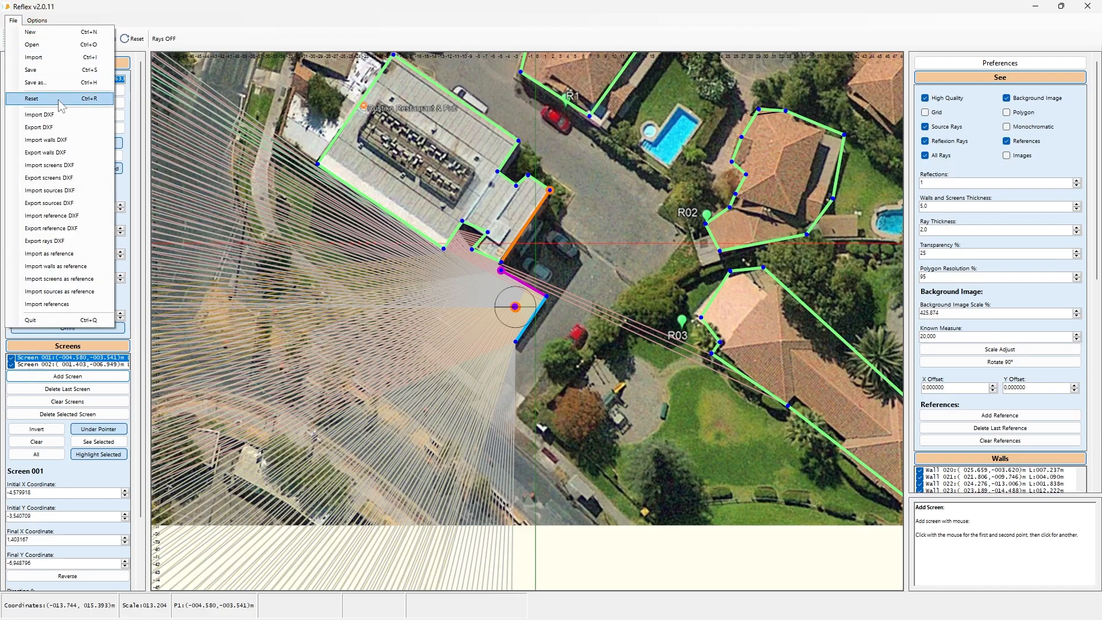
{"action": "left_click", "coordinate": [48, 50]}
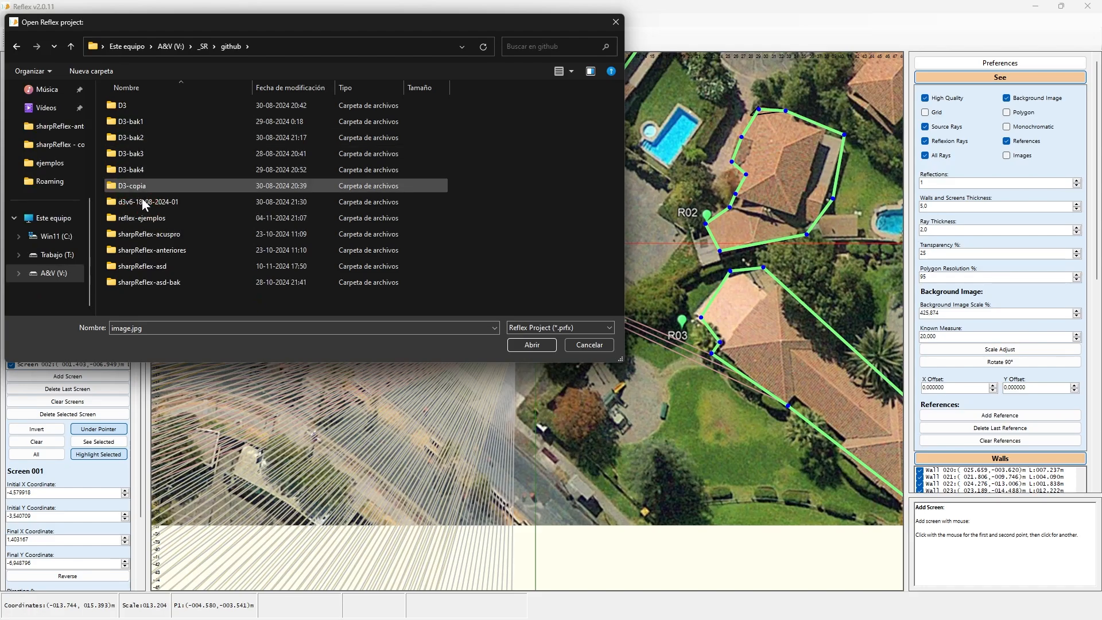
{"action": "double_click", "coordinate": [149, 219]}
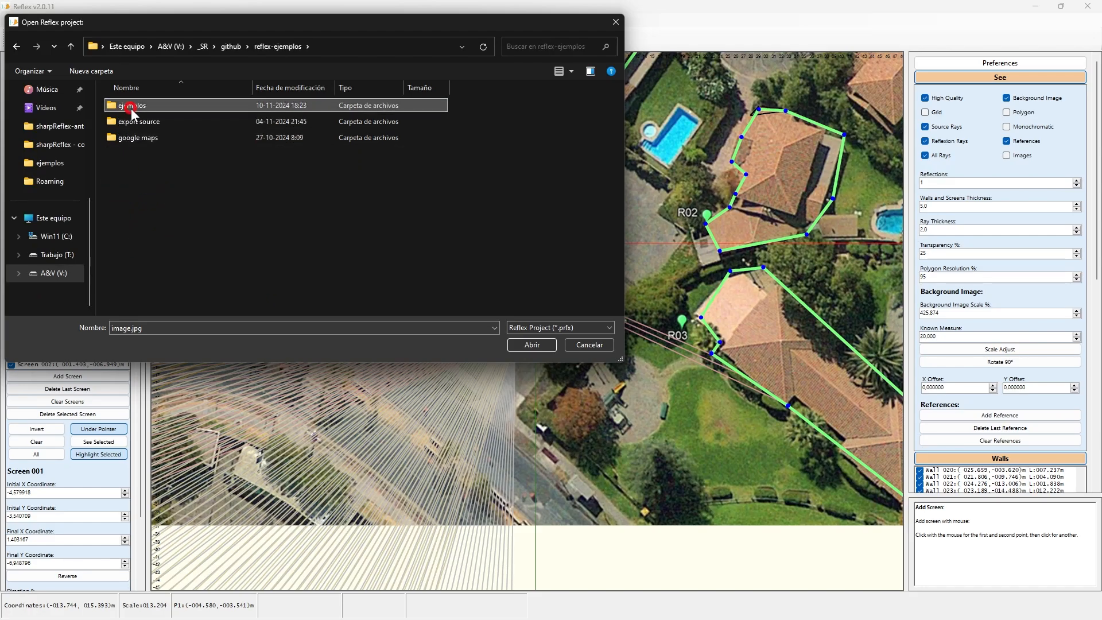
{"action": "double_click", "coordinate": [131, 108]}
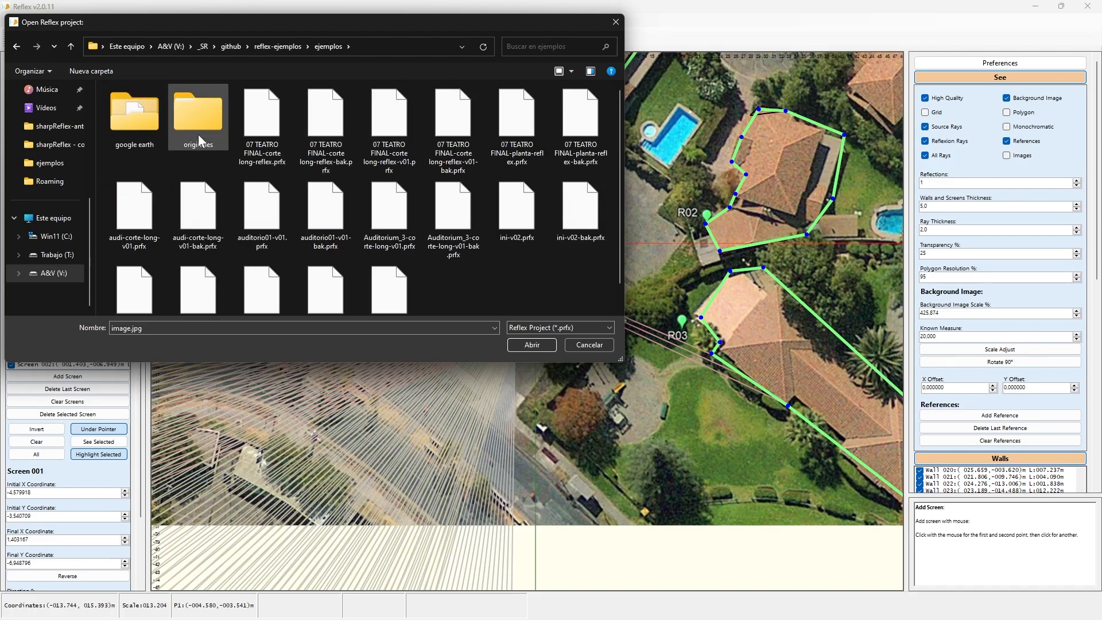
{"action": "scroll", "coordinate": [500, 297], "scroll_direction": "down", "scroll_amount": 1}
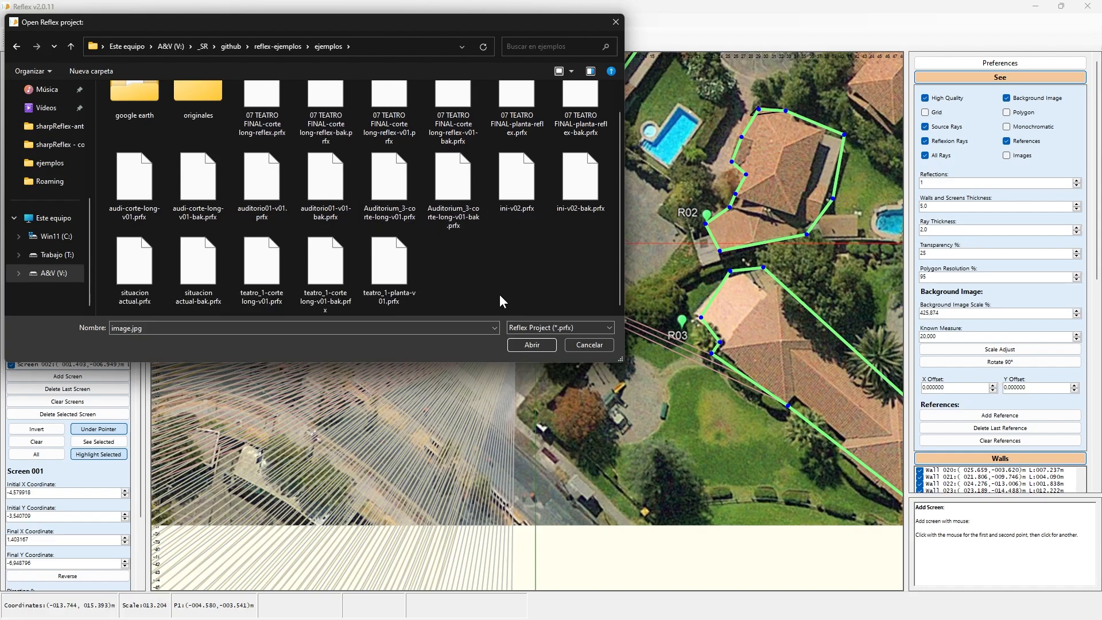
{"action": "left_click", "coordinate": [135, 270]}
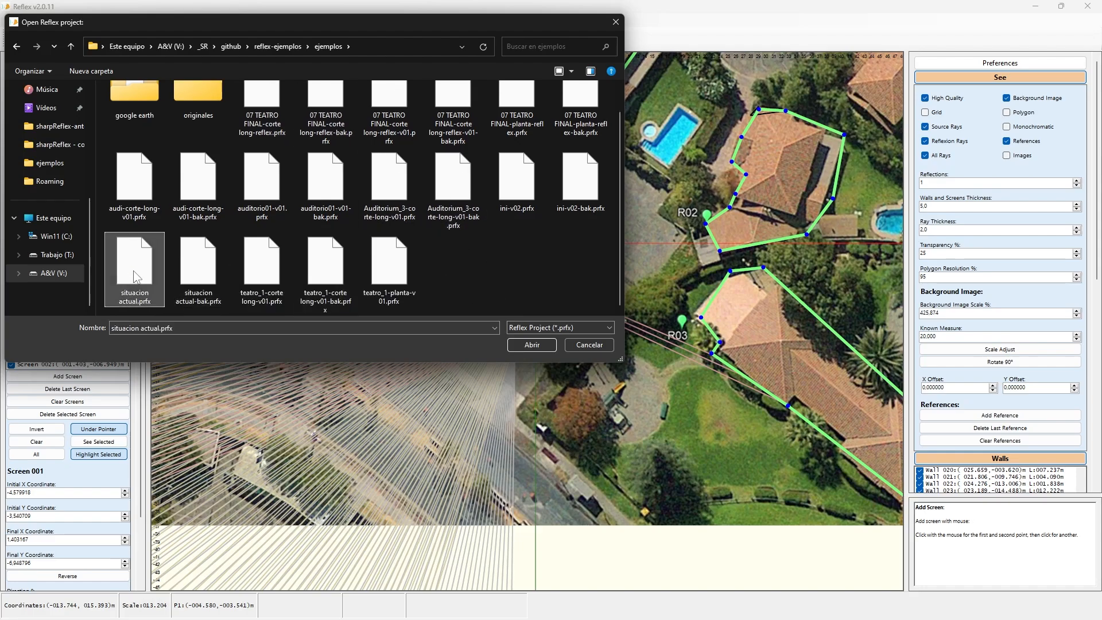
{"action": "left_click", "coordinate": [532, 345]}
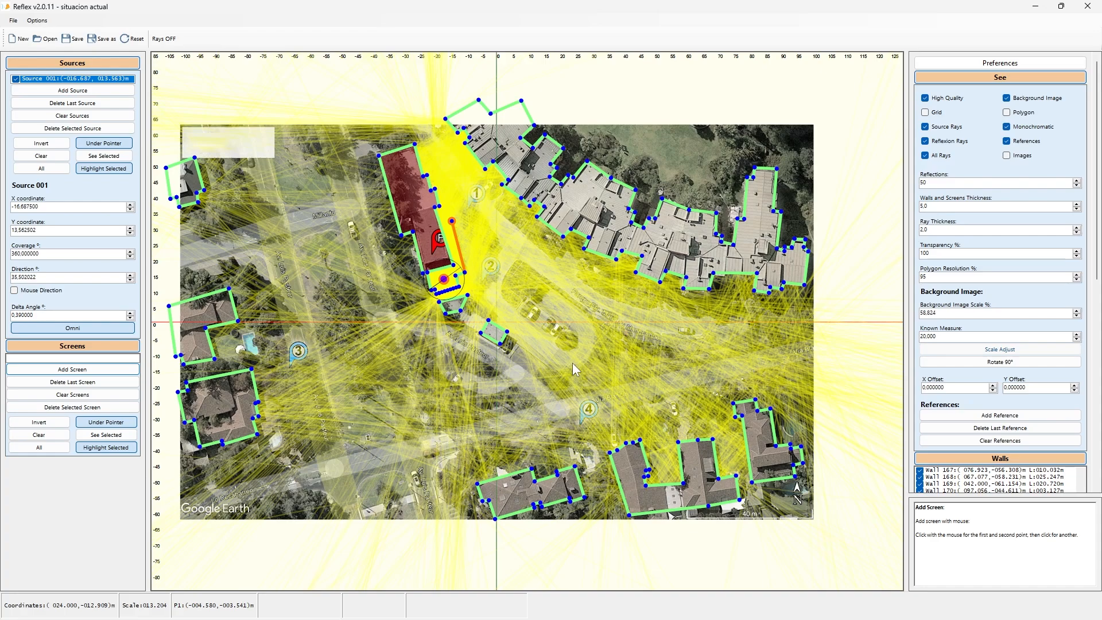
Step: Reset the workspace to the initial example project
{"action": "left_click", "coordinate": [131, 40]}
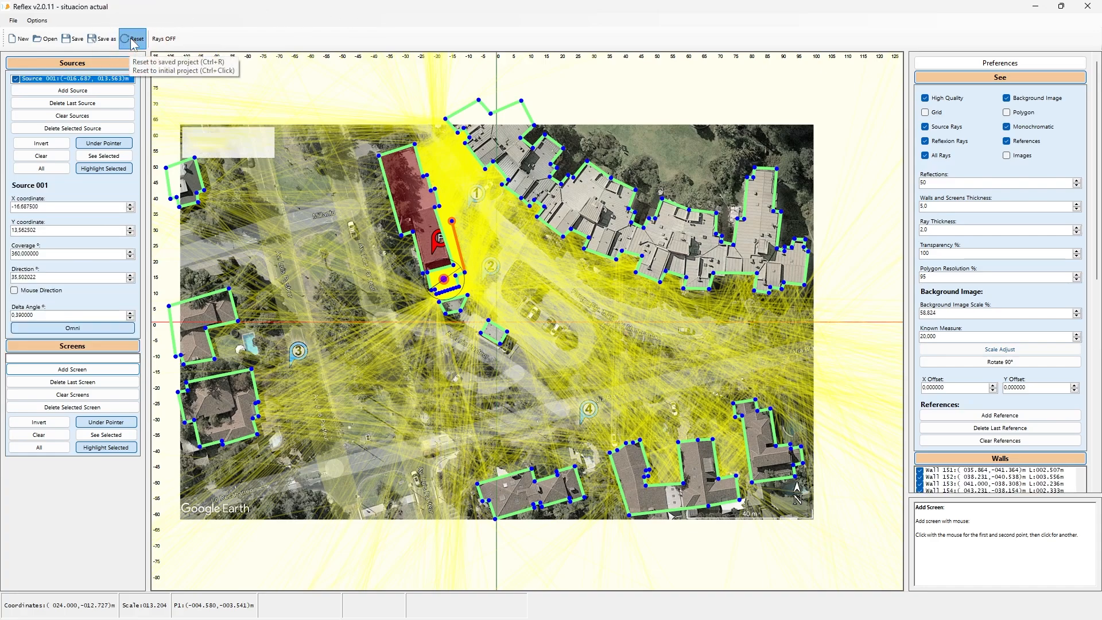
{"action": "left_click", "coordinate": [133, 41], "text": "ctrl"}
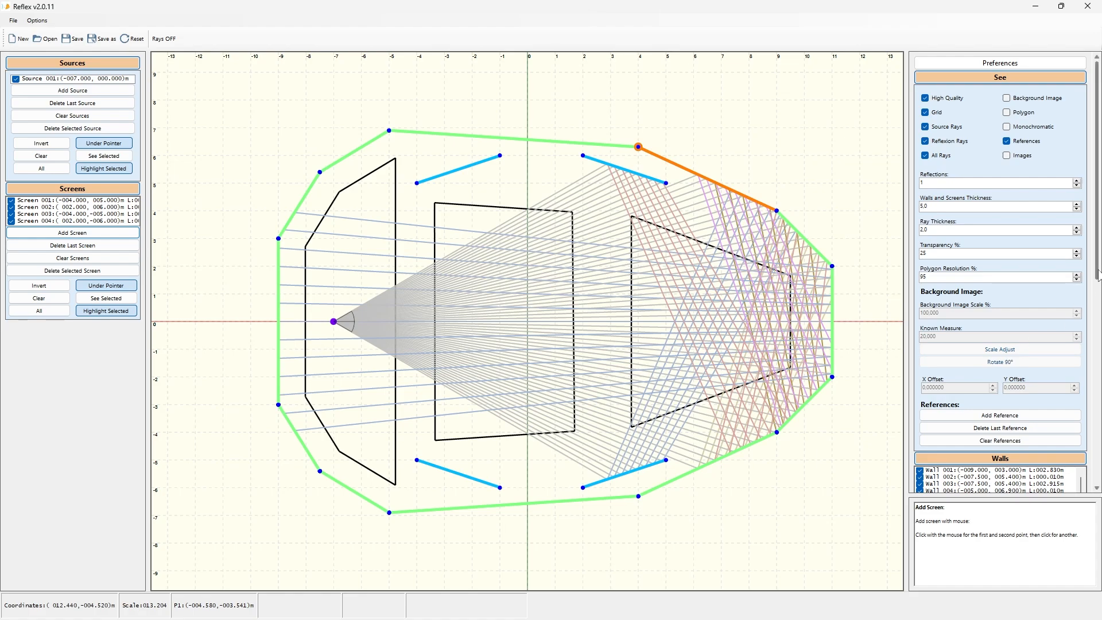
Step: Try to drag the lower wall's left end upward, declining to move all elements, and select the lower screens
{"action": "scroll", "coordinate": [1000, 270], "scroll_direction": "down", "scroll_amount": 5}
{"action": "scroll", "coordinate": [1000, 270], "scroll_direction": "down", "scroll_amount": 3}
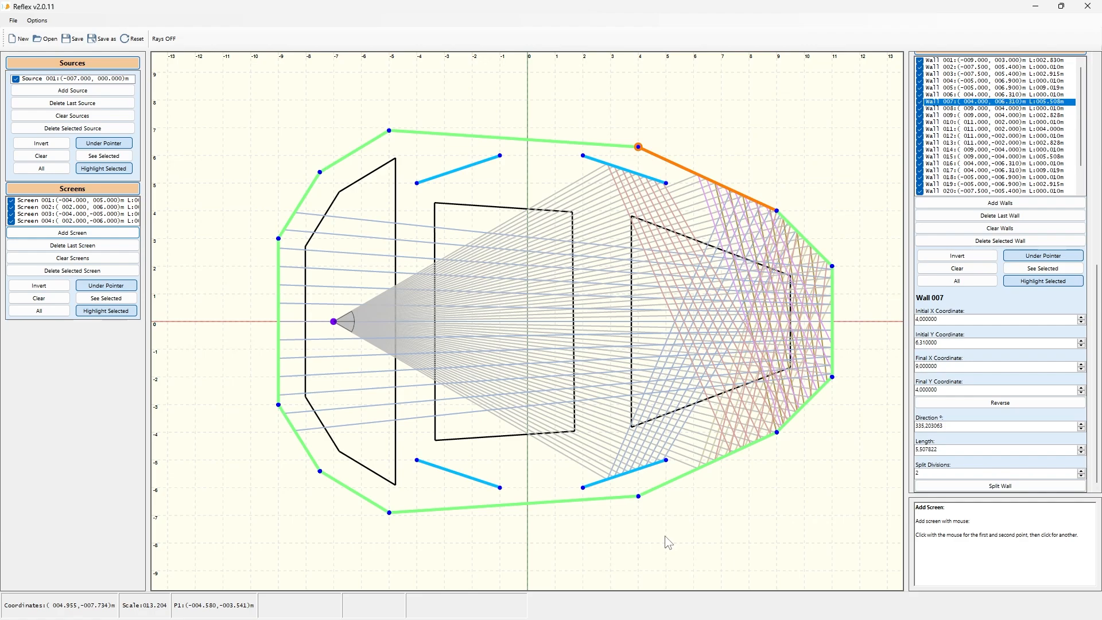
{"action": "left_click", "coordinate": [583, 487]}
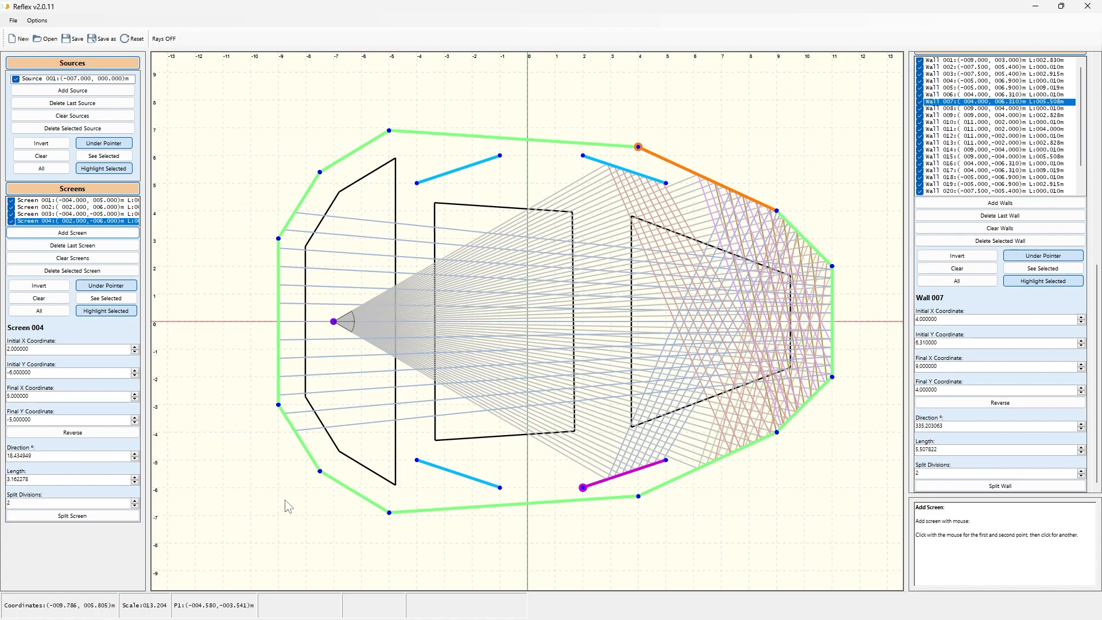
{"action": "left_click", "coordinate": [388, 521]}
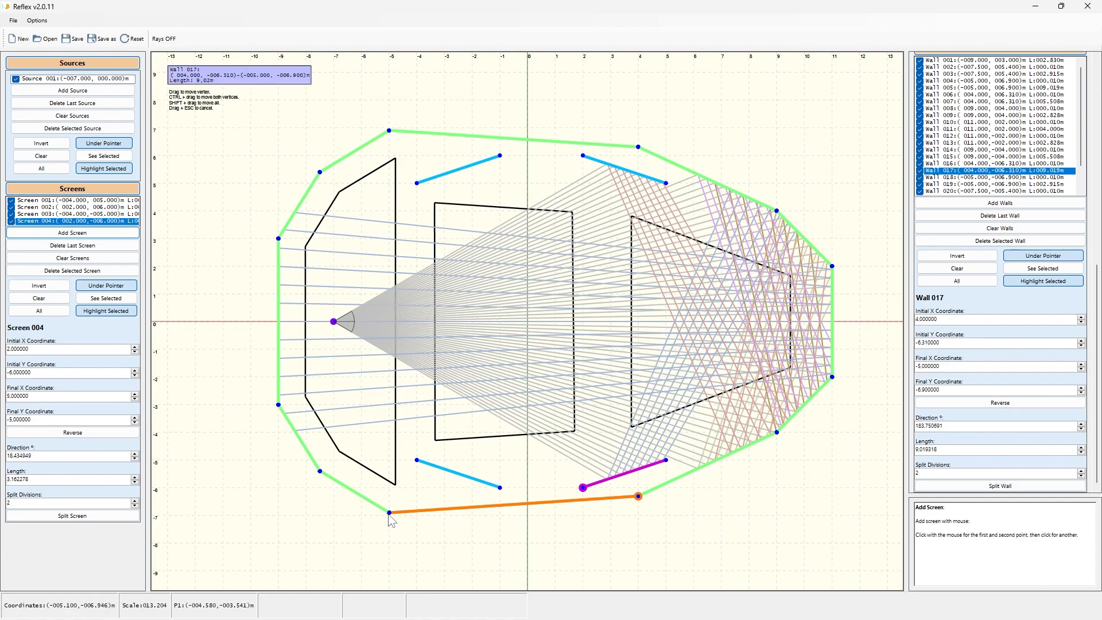
{"action": "left_click_drag", "start_coordinate": [389, 516], "coordinate": [390, 484]}
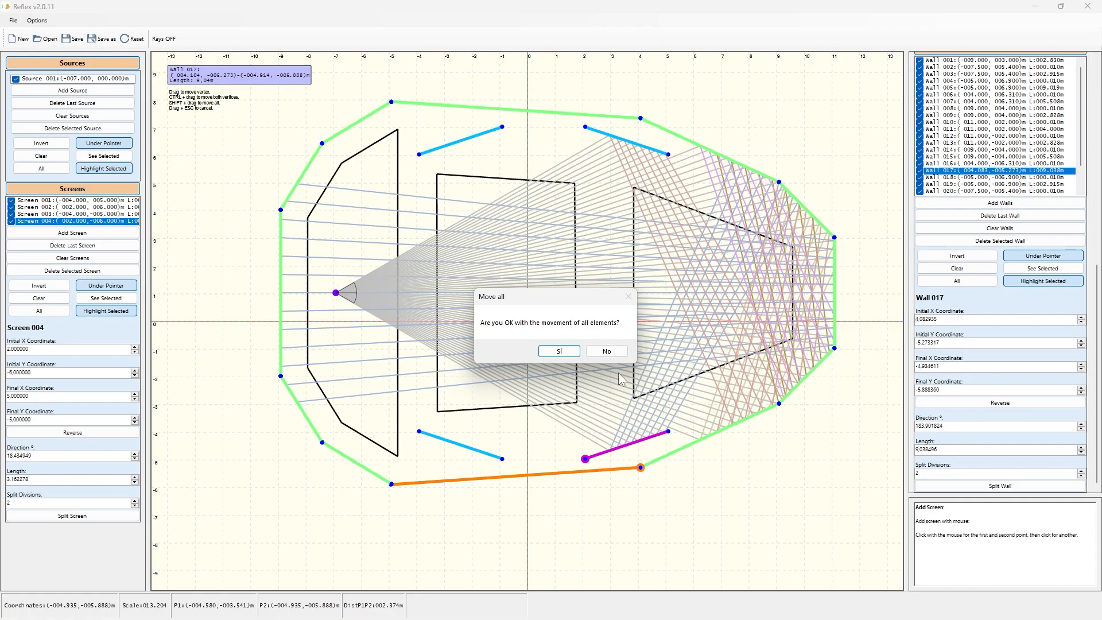
{"action": "left_click", "coordinate": [608, 351]}
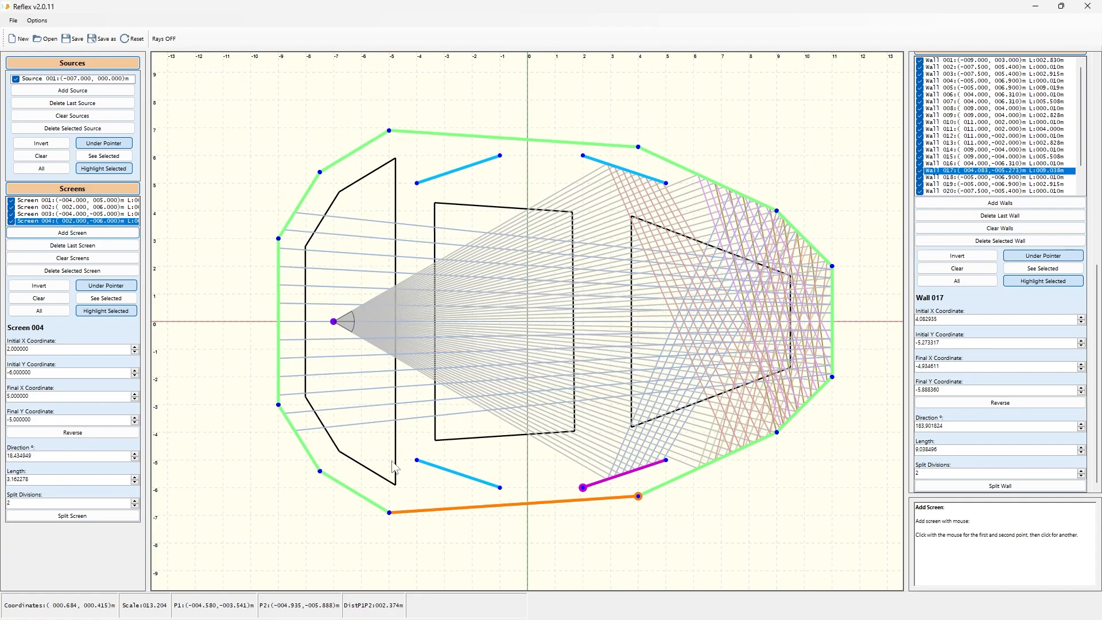
{"action": "mouse_move", "coordinate": [417, 461]}
{"action": "left_click", "coordinate": [740, 112]}
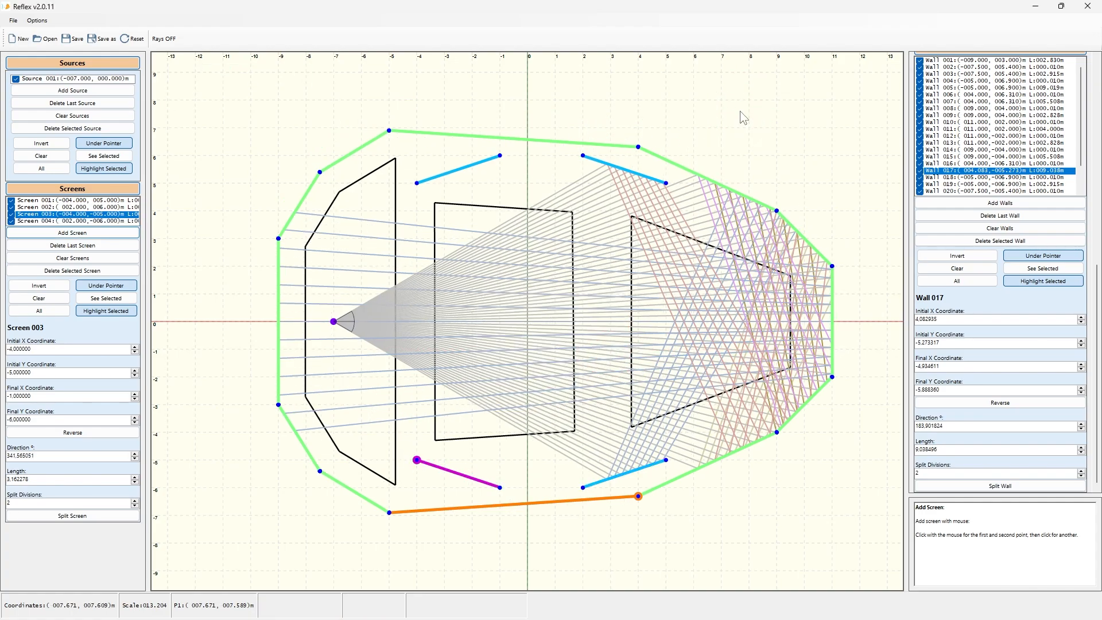